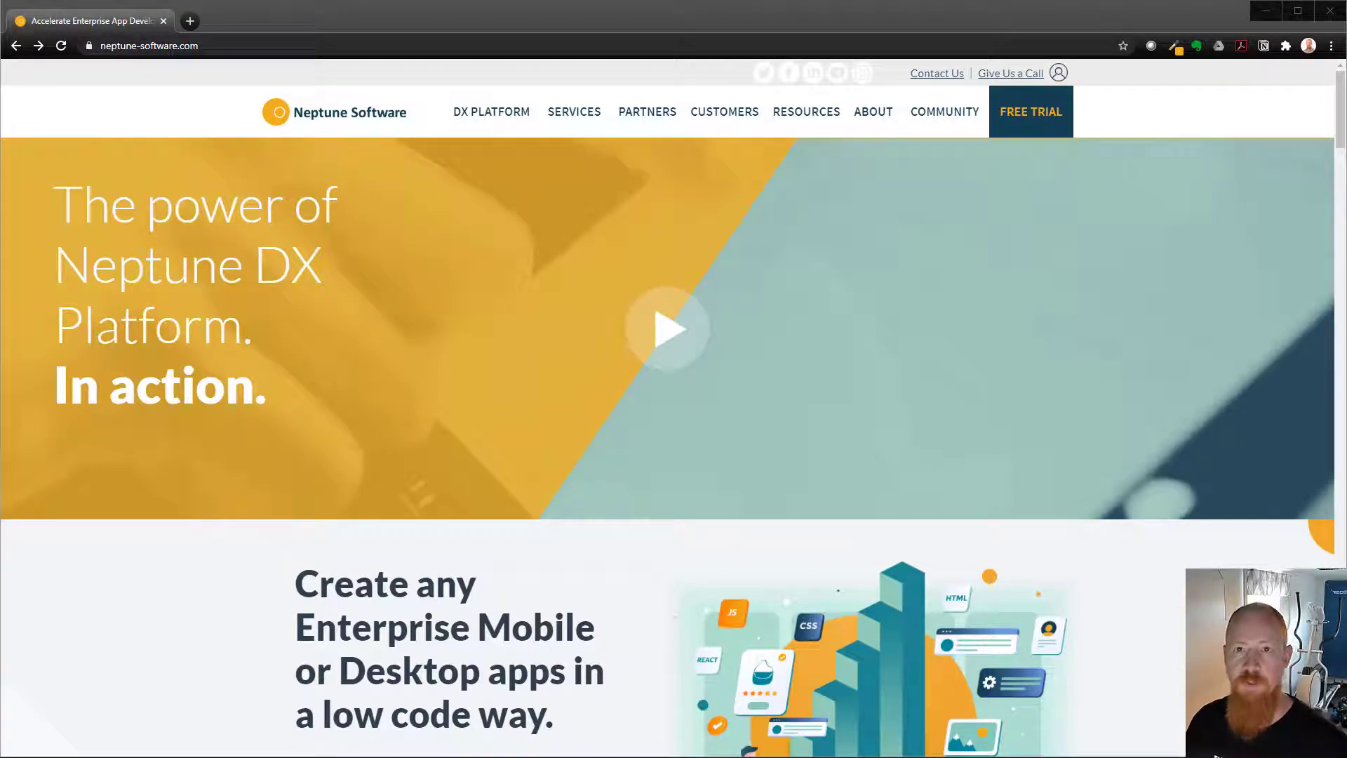
Open the free trial signup form and fill in the contact details from the saved work profile, with jolt DX as company
{"action": "left_click", "coordinate": [1014, 113]}
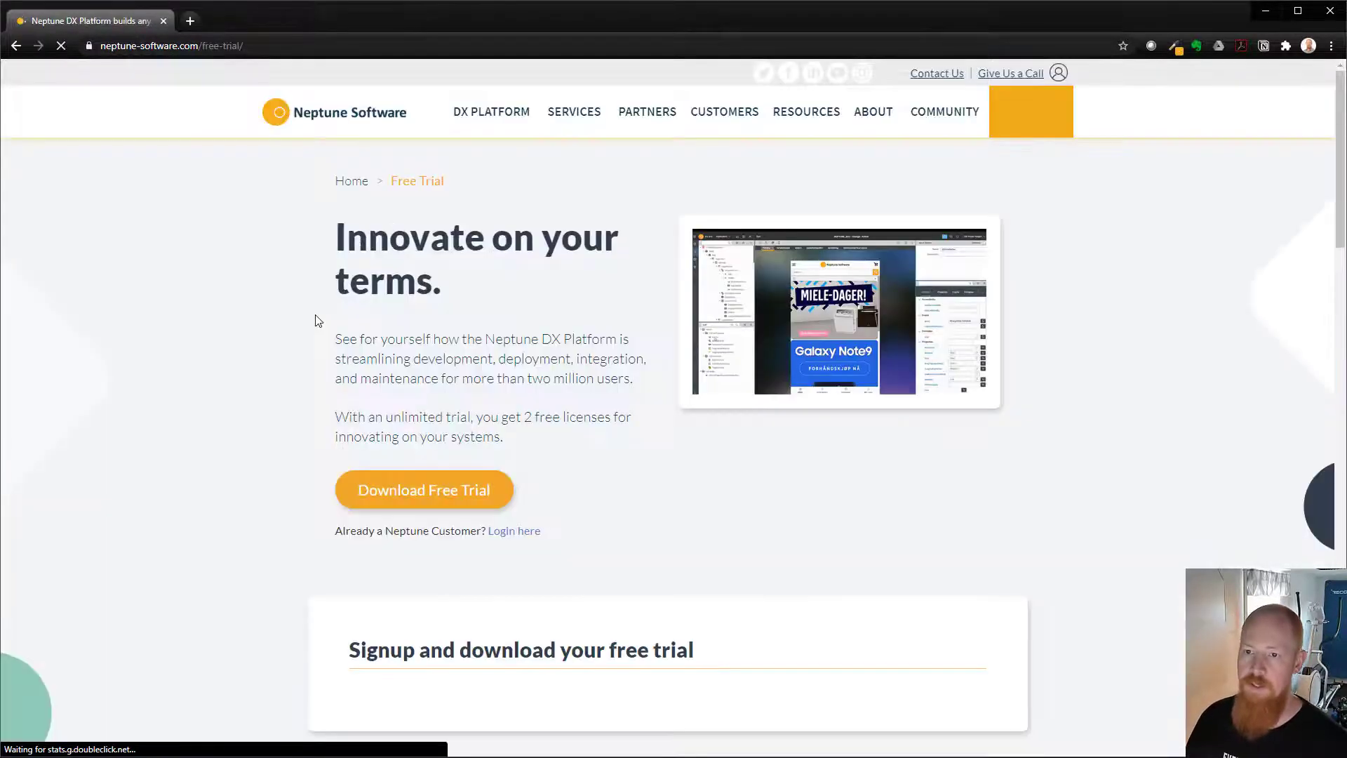
{"action": "scroll", "coordinate": [414, 318], "scroll_direction": "down", "scroll_amount": 6}
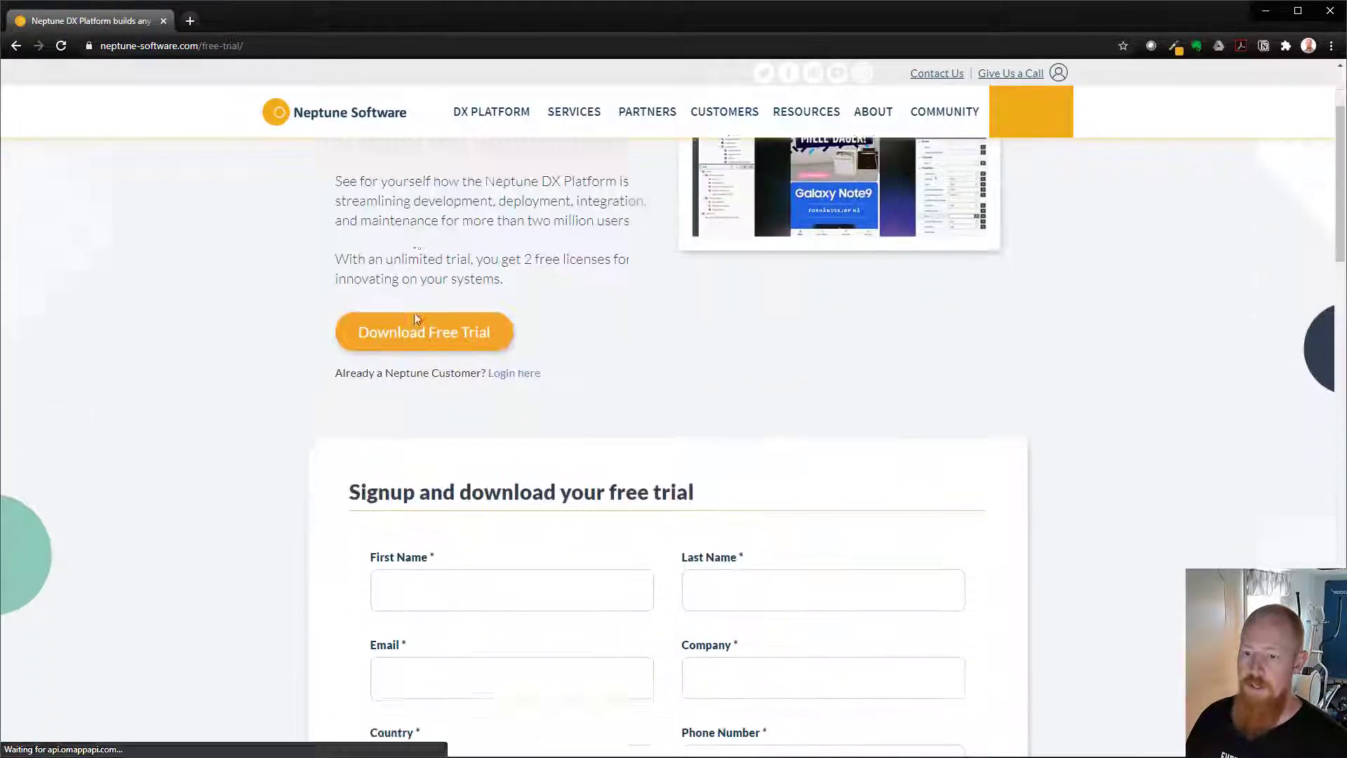
{"action": "left_click", "coordinate": [454, 327]}
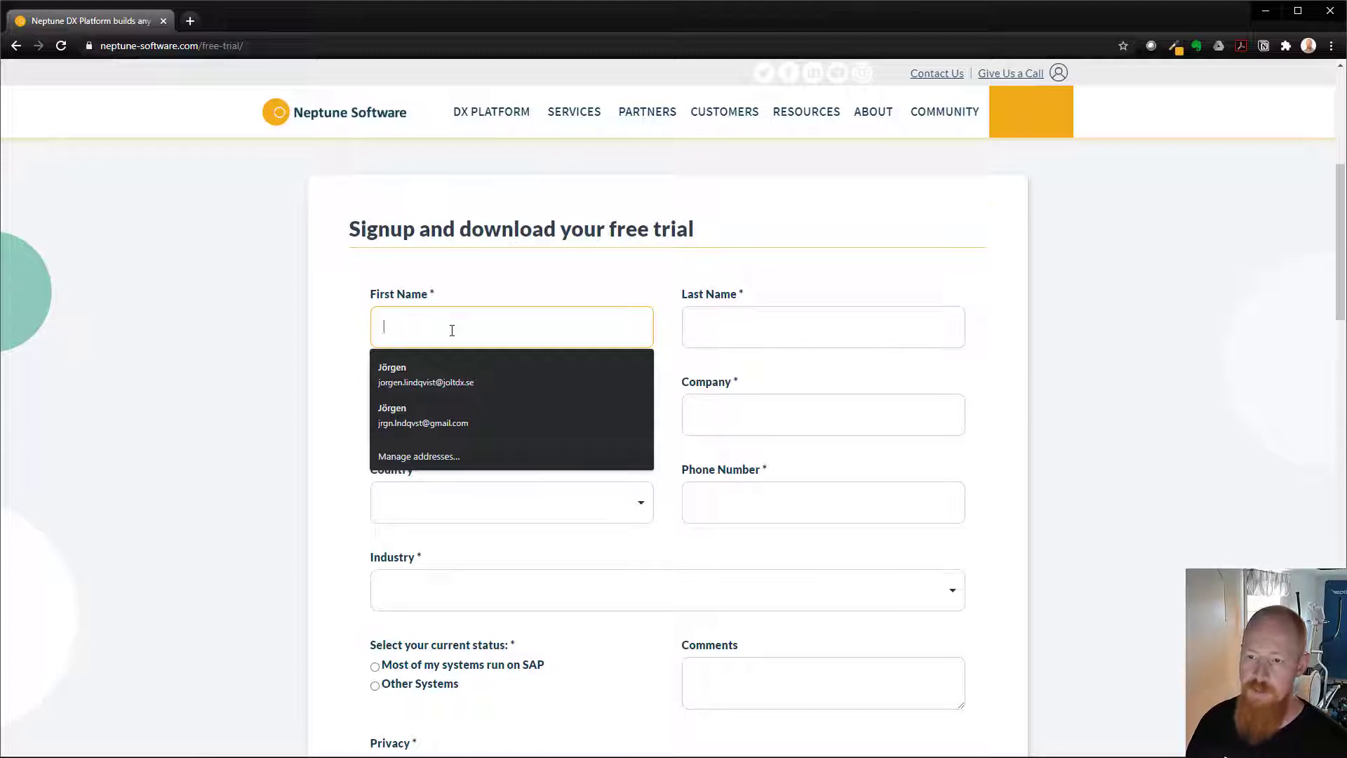
{"action": "left_click", "coordinate": [444, 372]}
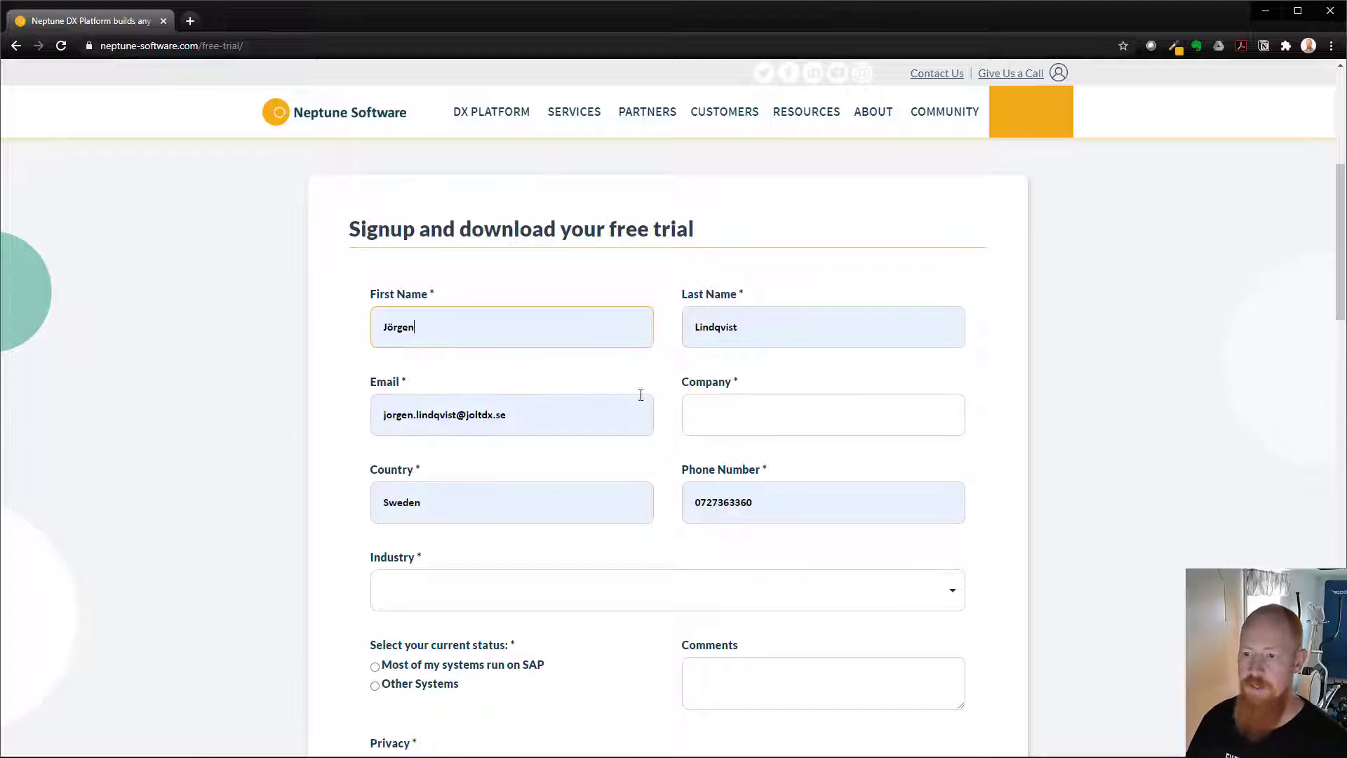
{"action": "left_click", "coordinate": [742, 419]}
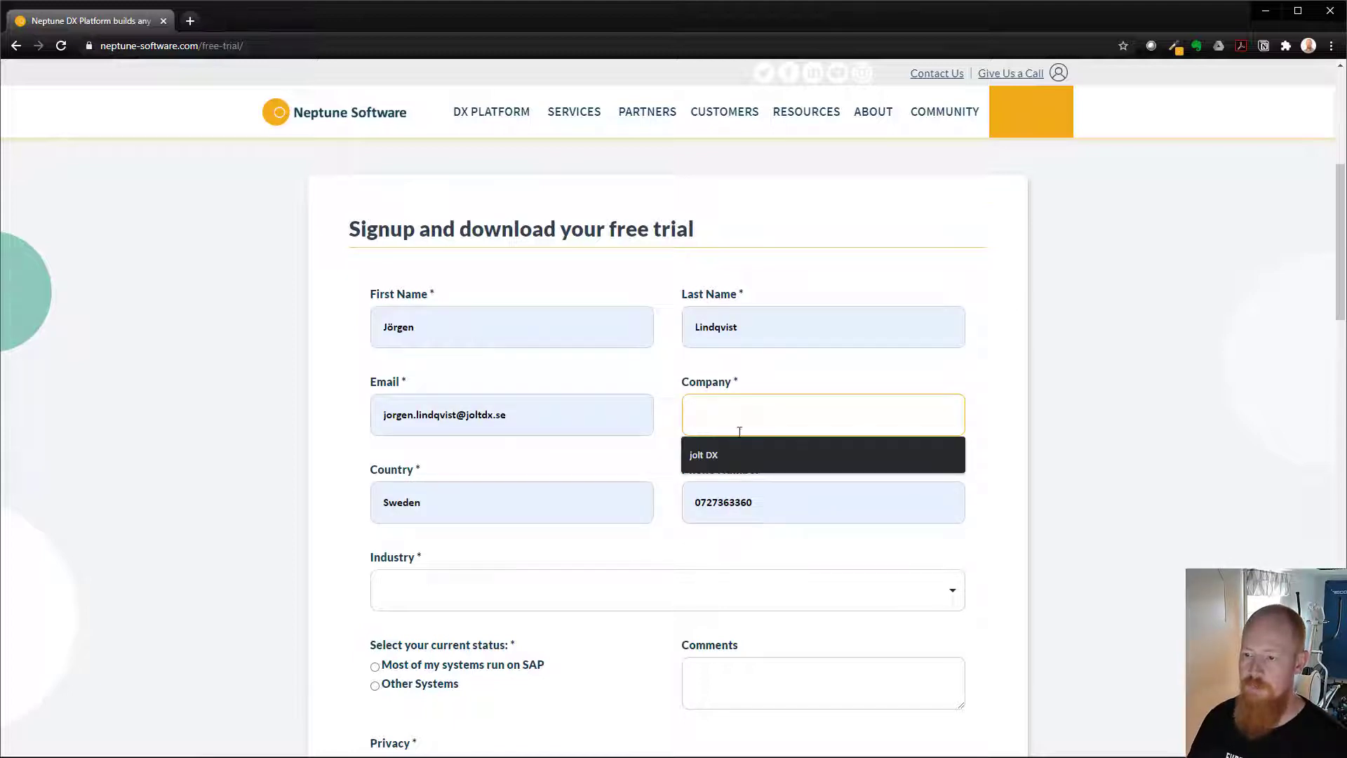
{"action": "left_click", "coordinate": [738, 453]}
Set the industry in the signup form to Other
{"action": "scroll", "coordinate": [631, 473], "scroll_direction": "down", "scroll_amount": 1}
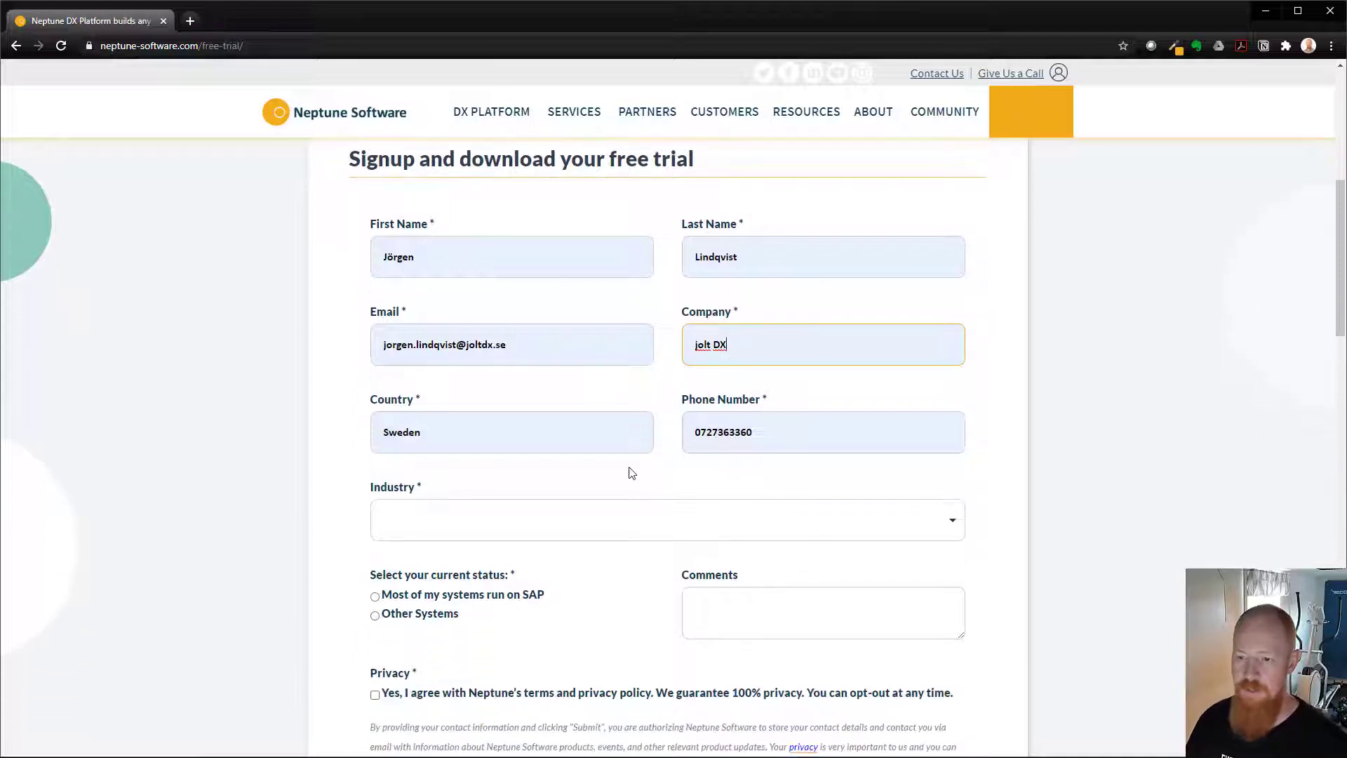
{"action": "left_click", "coordinate": [625, 528]}
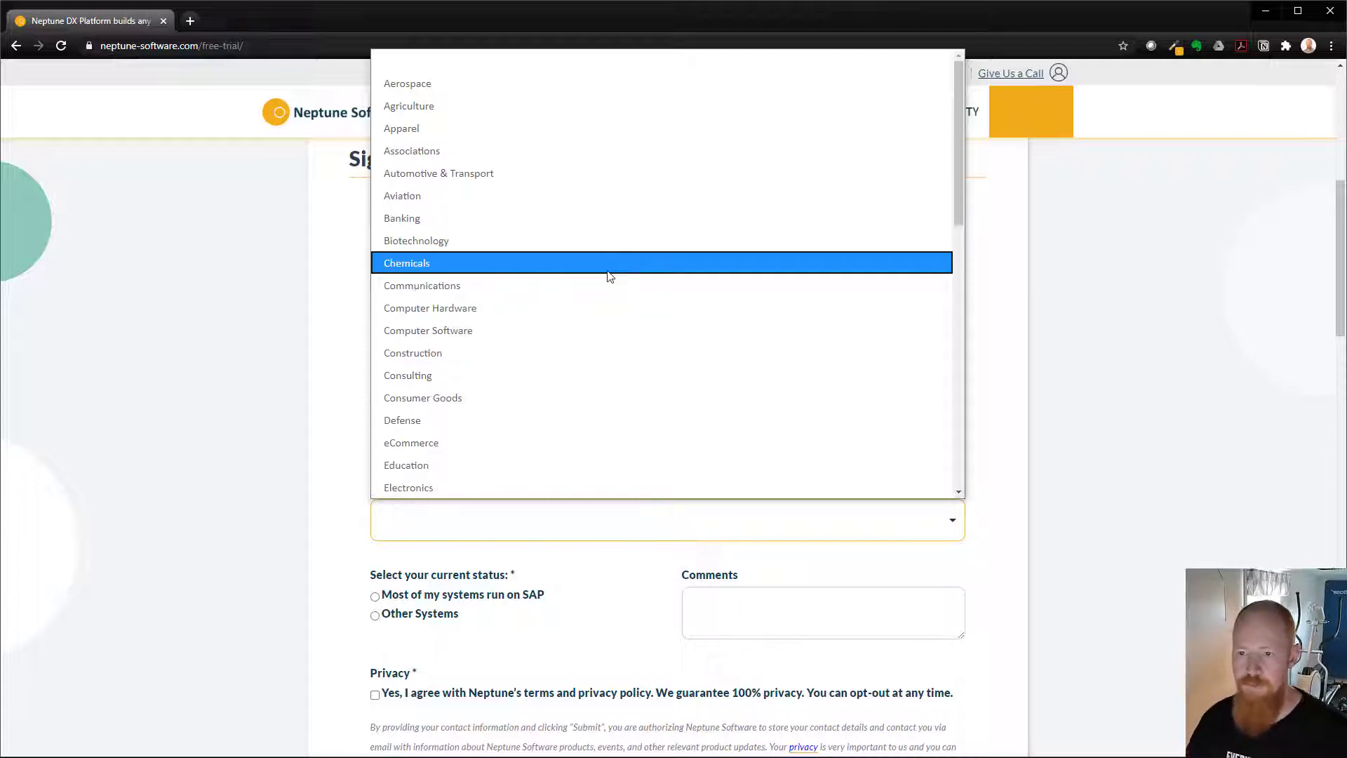
{"action": "scroll", "coordinate": [608, 276], "scroll_direction": "down", "scroll_amount": 4}
{"action": "scroll", "coordinate": [608, 276], "scroll_direction": "up", "scroll_amount": 2}
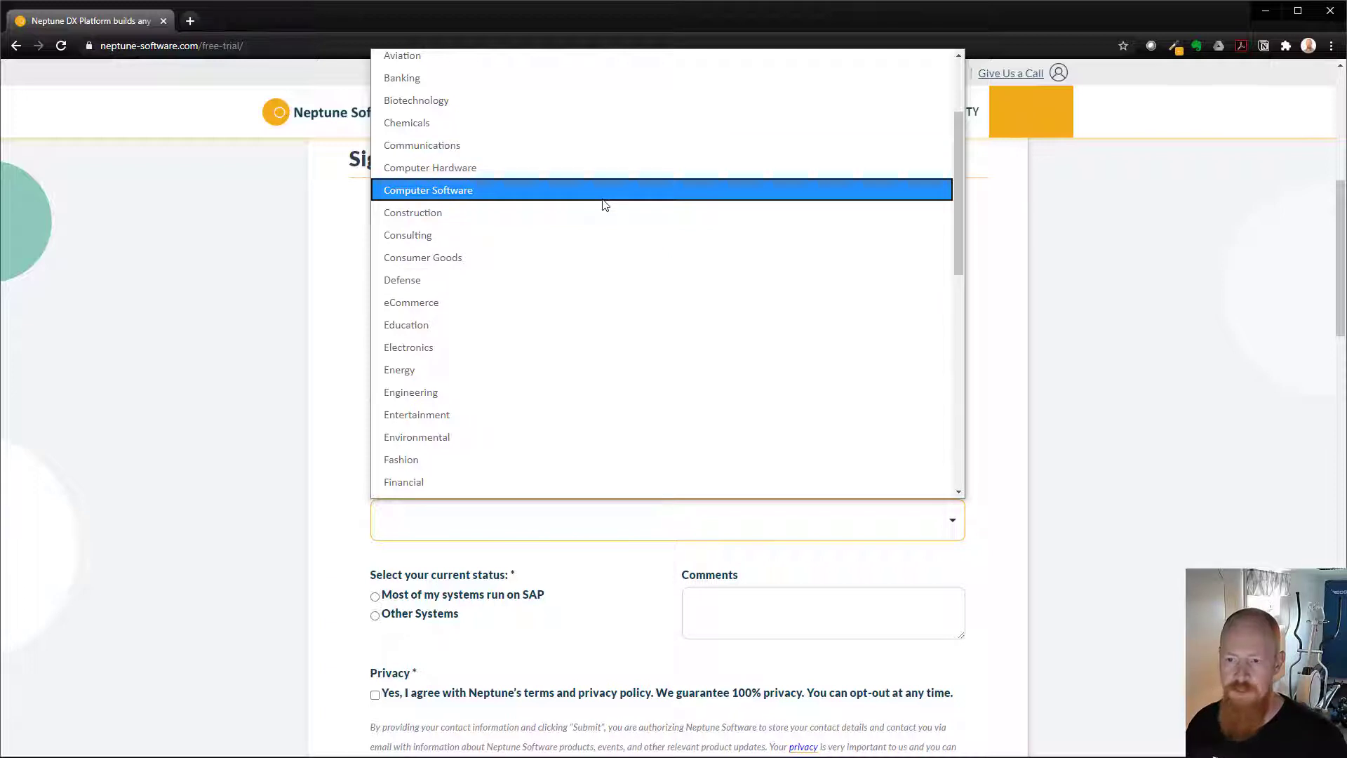
{"action": "scroll", "coordinate": [603, 204], "scroll_direction": "down", "scroll_amount": 8}
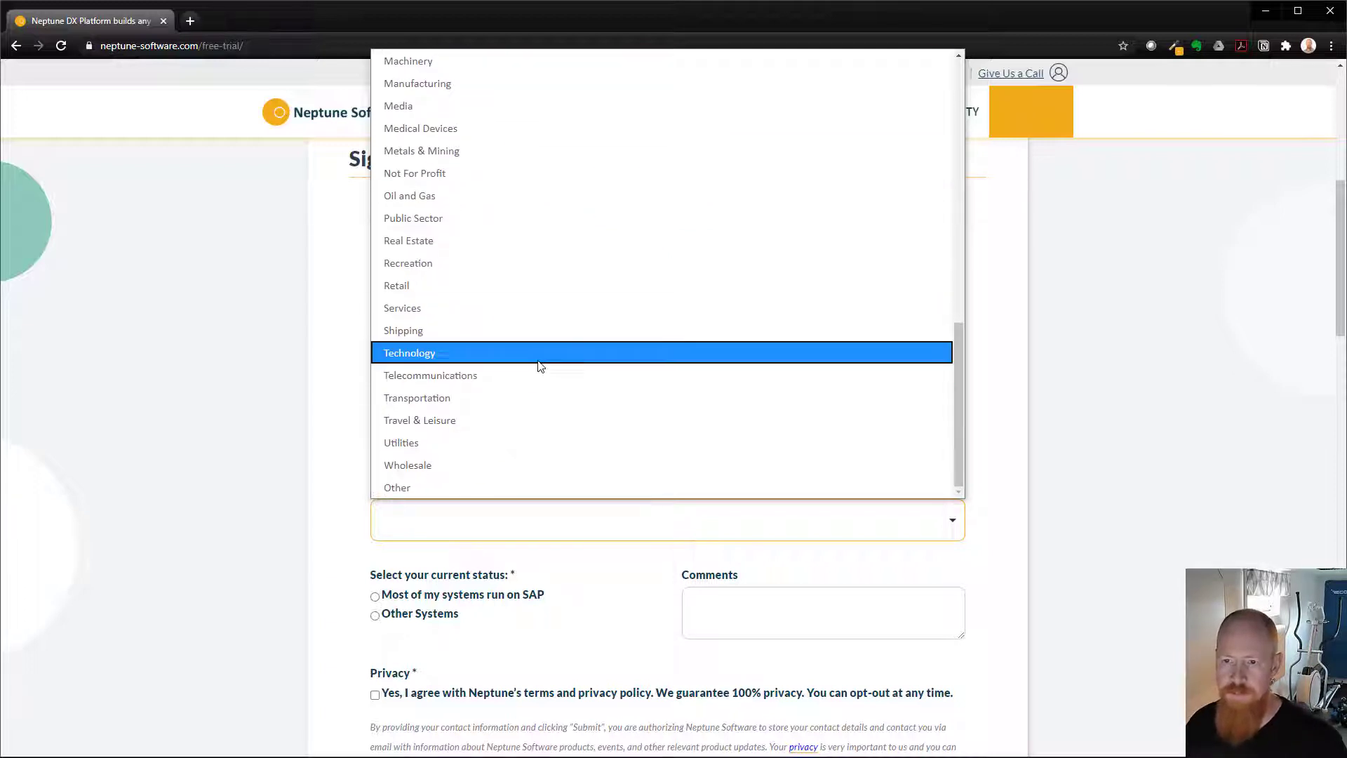
{"action": "left_click", "coordinate": [520, 486]}
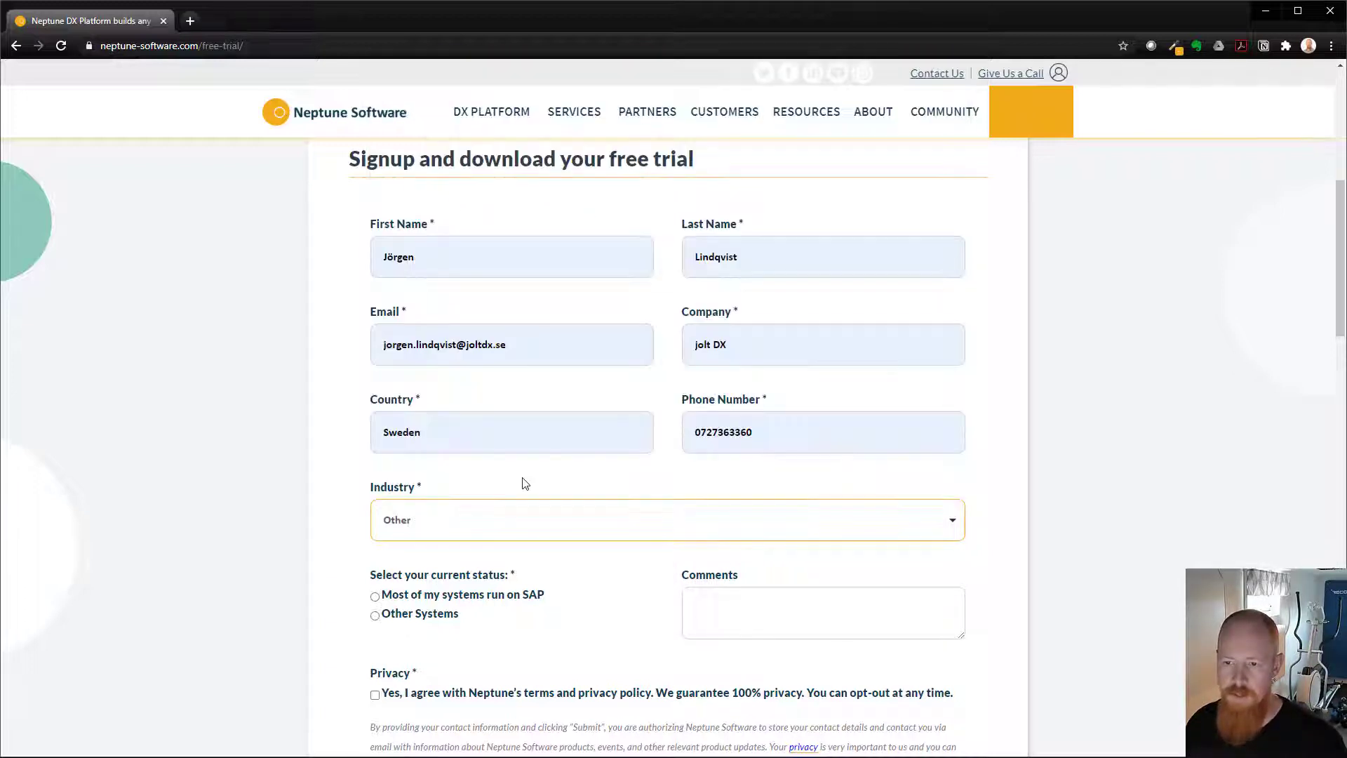
Choose "Most of my systems run on SAP", accept the privacy terms, complete the robot check and submit the signup form
{"action": "scroll", "coordinate": [531, 528], "scroll_direction": "down", "scroll_amount": 1}
{"action": "scroll", "coordinate": [531, 527], "scroll_direction": "down", "scroll_amount": 3}
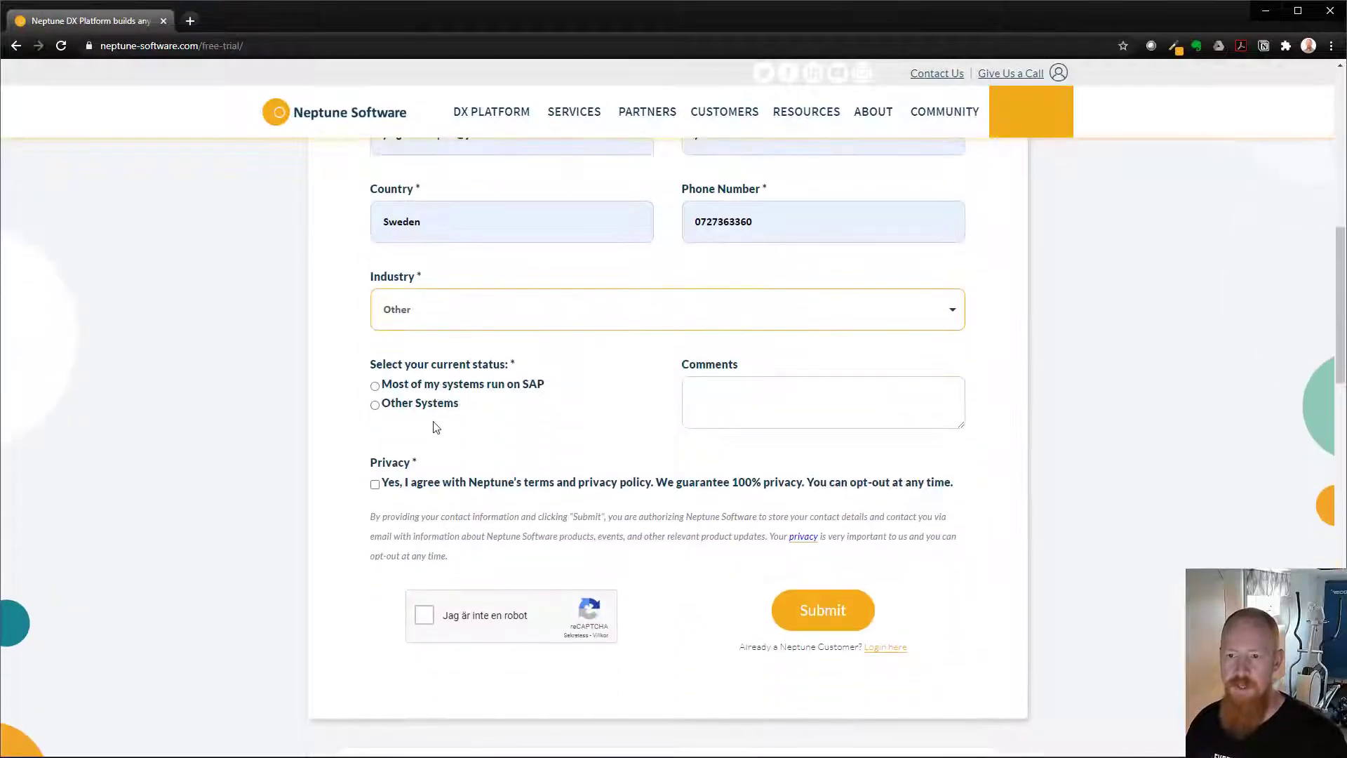
{"action": "left_click", "coordinate": [429, 386]}
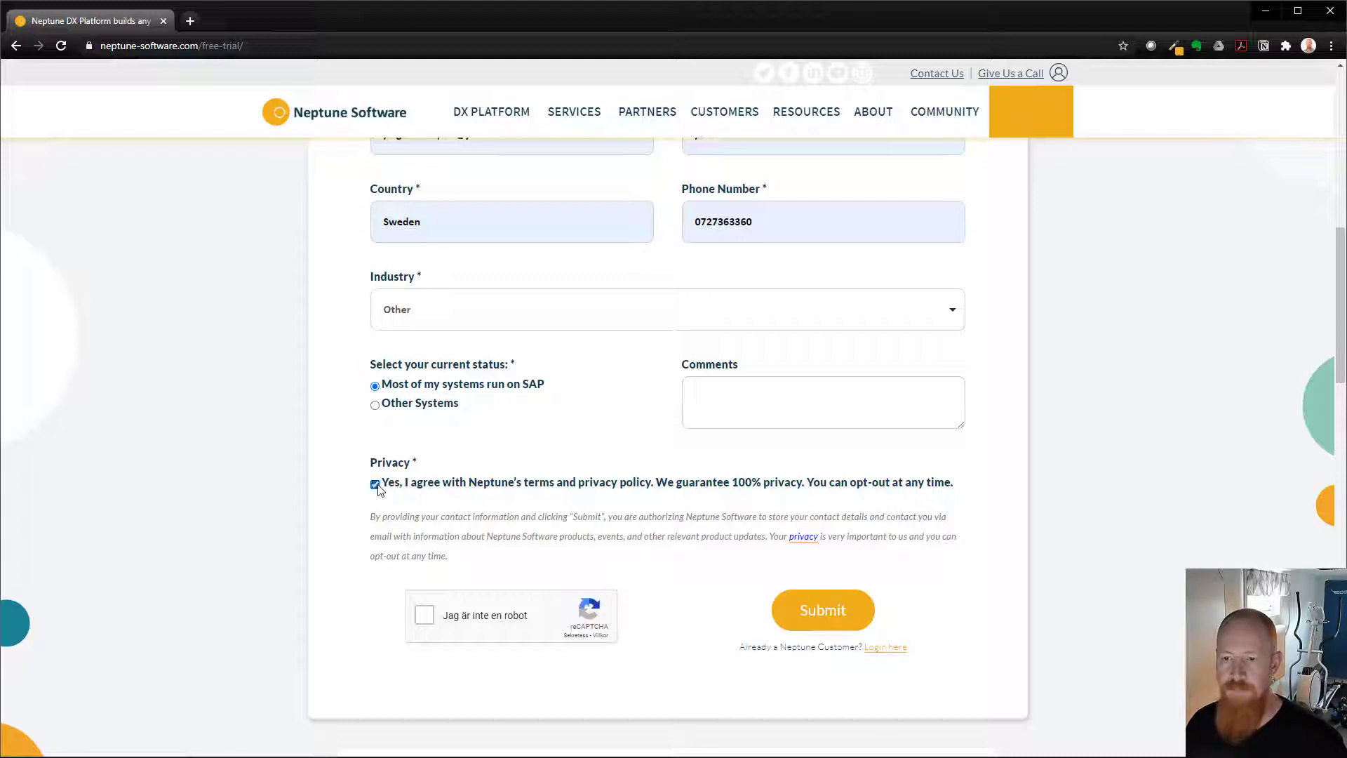
{"action": "left_click", "coordinate": [426, 620]}
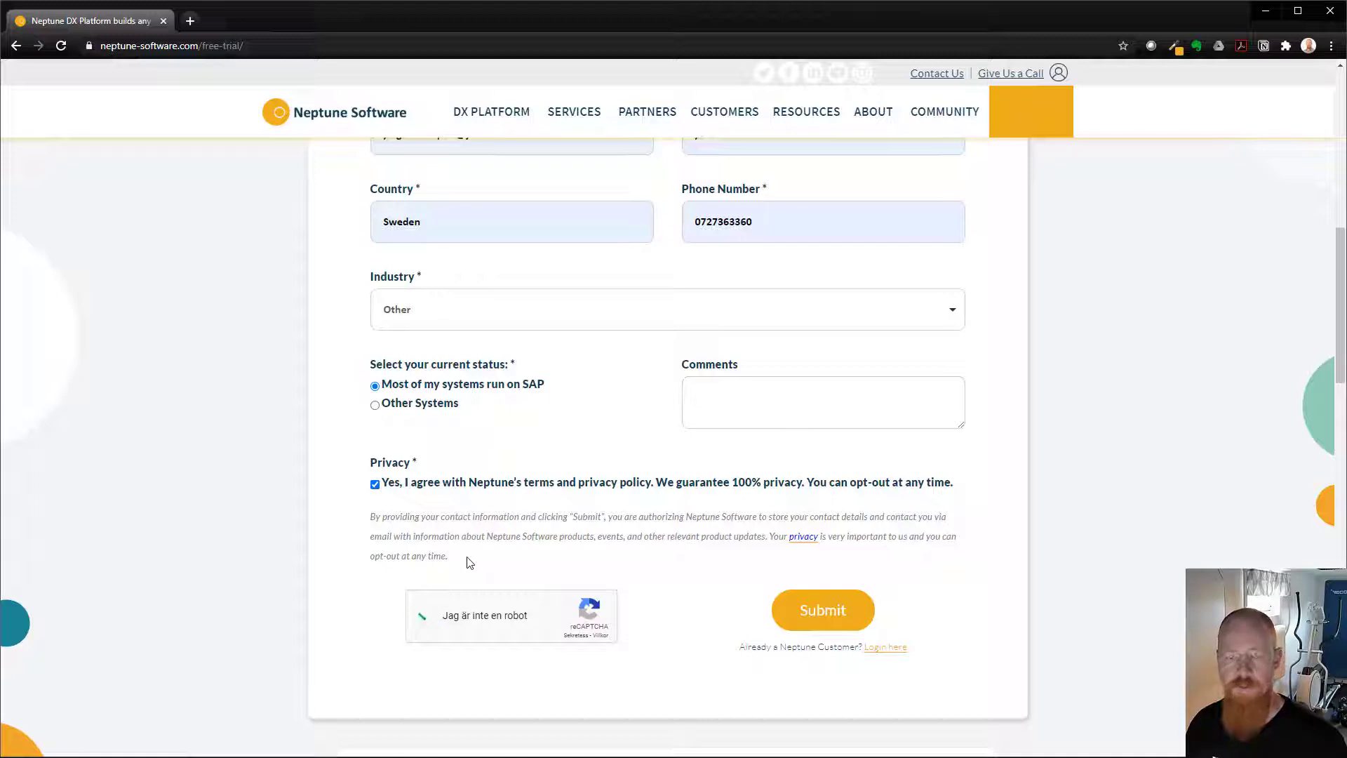
{"action": "left_click", "coordinate": [816, 624]}
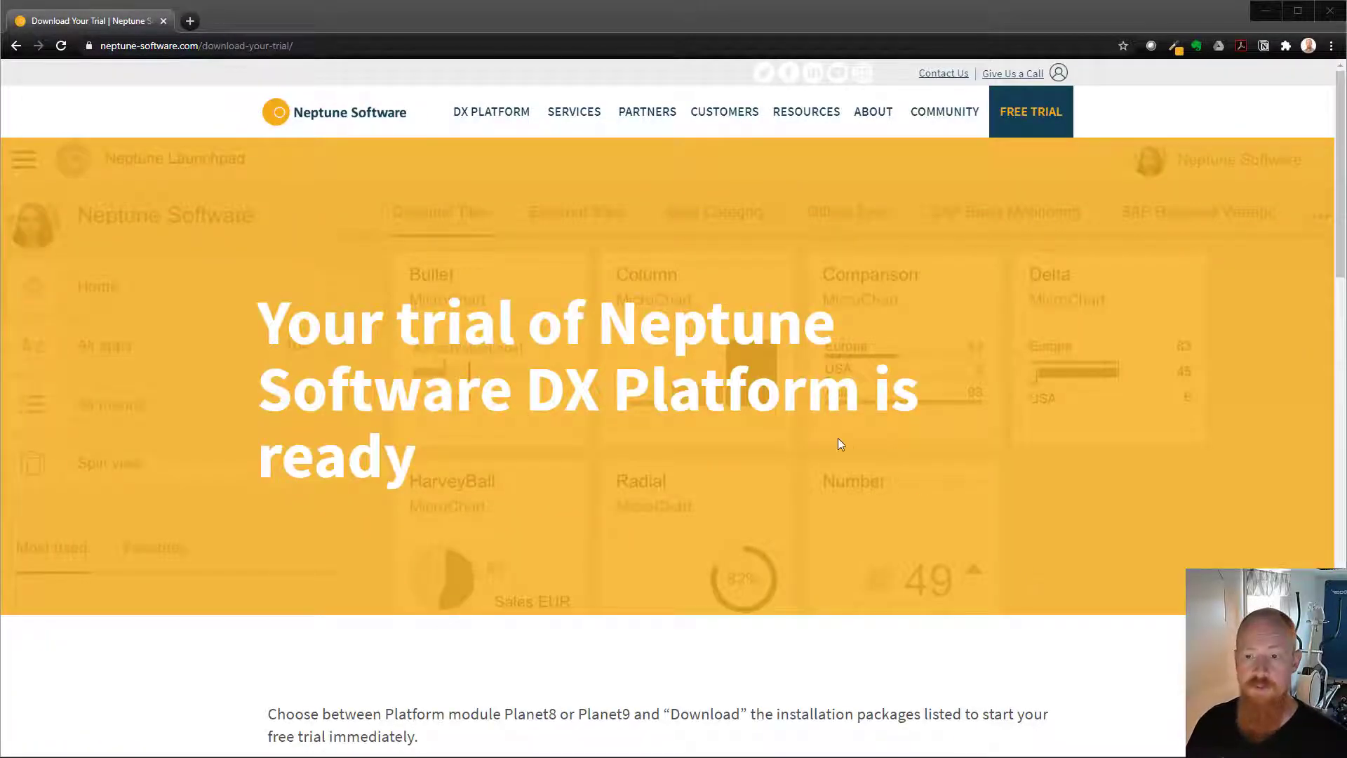
Filter the download list to Planet 8 and download "Planet 8 - Installation Files & Guide" release 6.0.3, agreeing to the license agreement
{"action": "scroll", "coordinate": [727, 432], "scroll_direction": "down", "scroll_amount": 7}
{"action": "scroll", "coordinate": [726, 431], "scroll_direction": "down", "scroll_amount": 5}
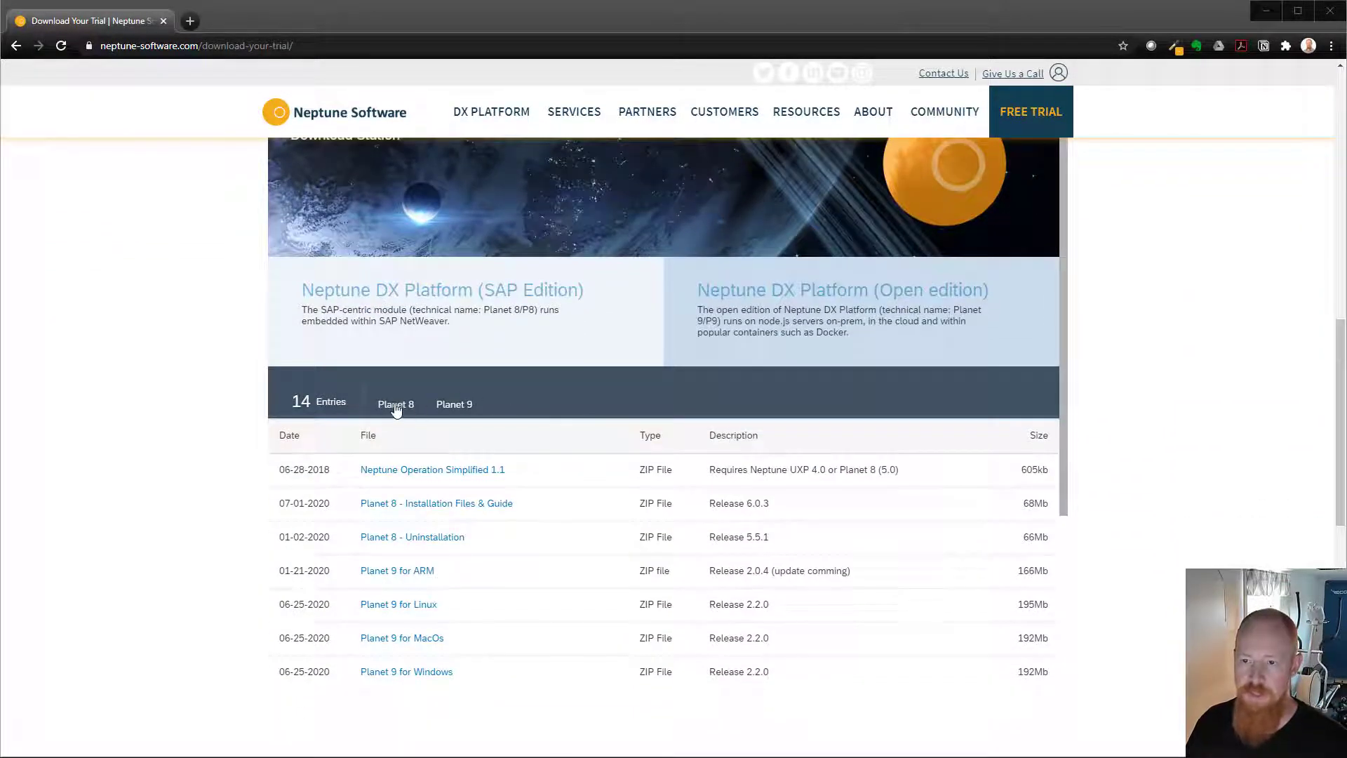
{"action": "left_click", "coordinate": [394, 407]}
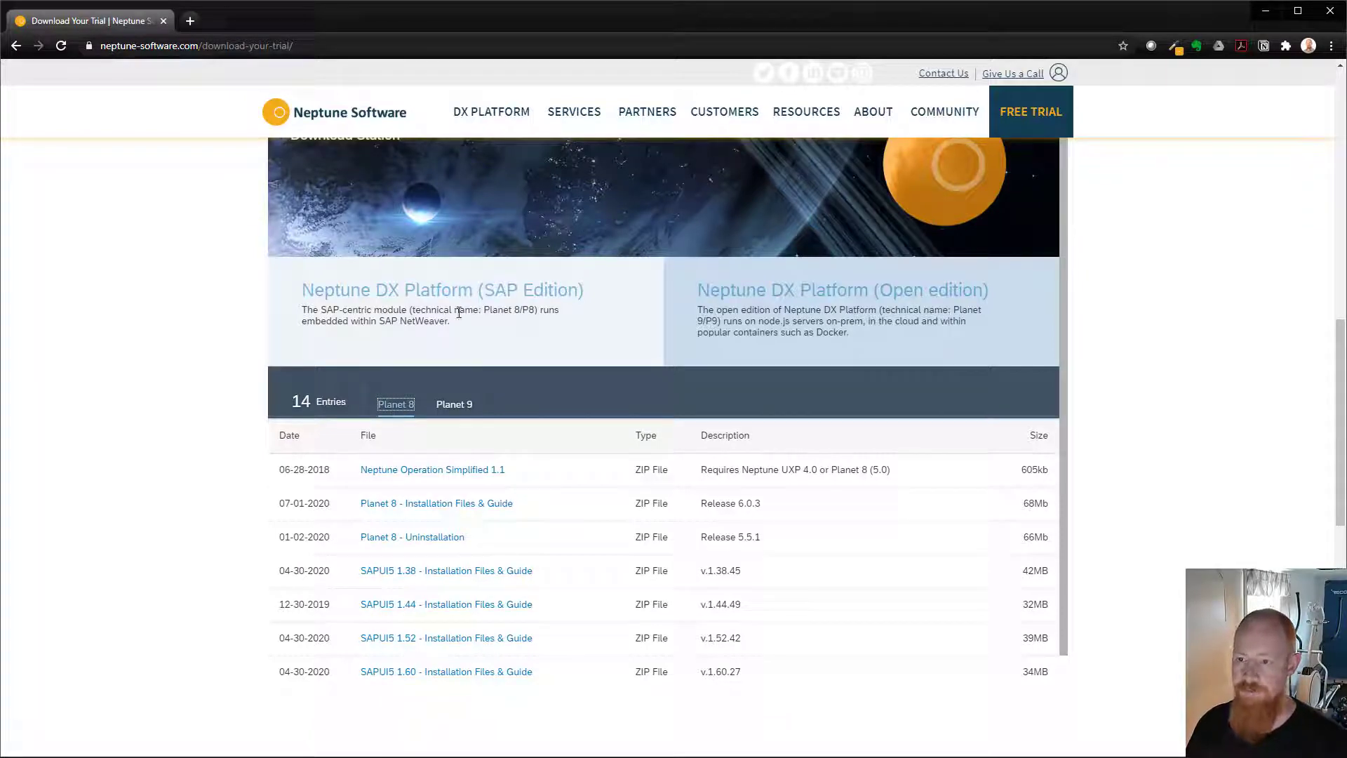
{"action": "left_click", "coordinate": [465, 505]}
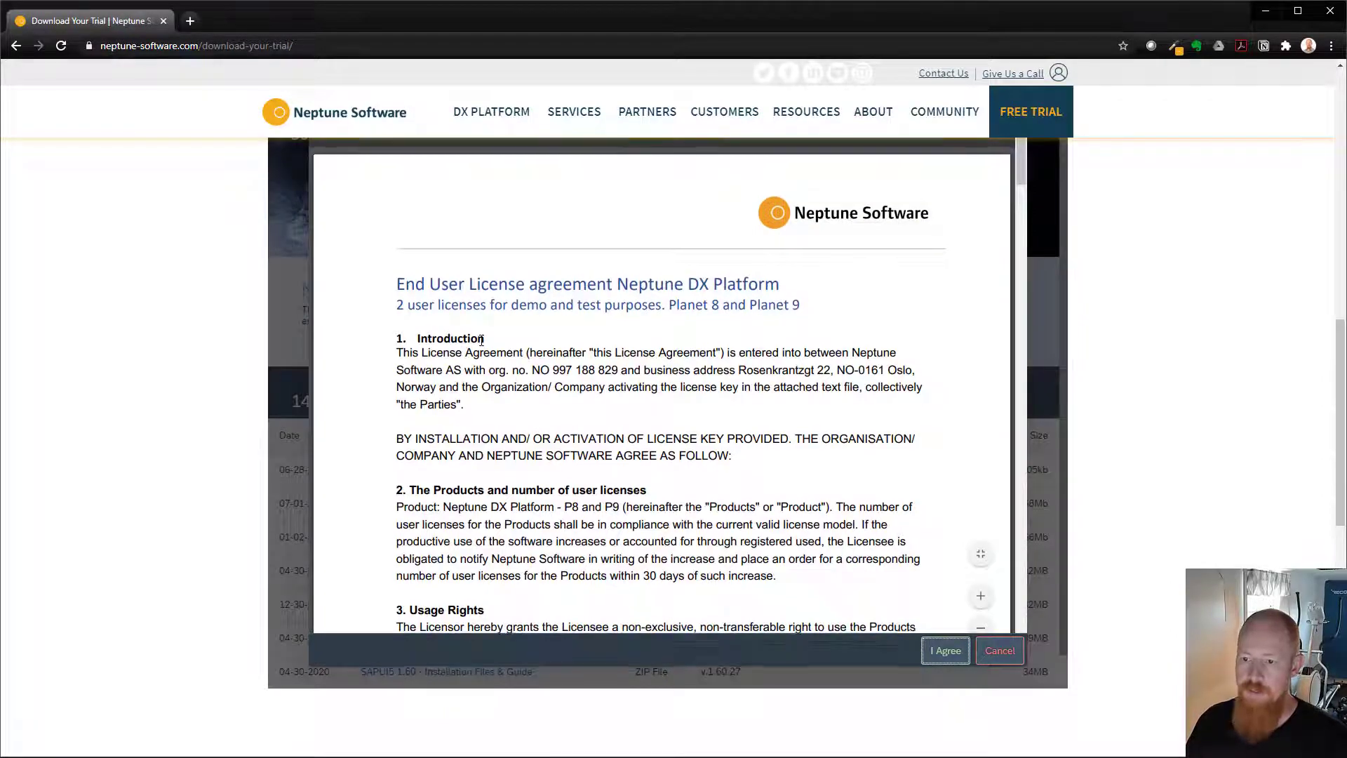
{"action": "scroll", "coordinate": [481, 320], "scroll_direction": "down", "scroll_amount": 7}
{"action": "scroll", "coordinate": [490, 365], "scroll_direction": "down", "scroll_amount": 20}
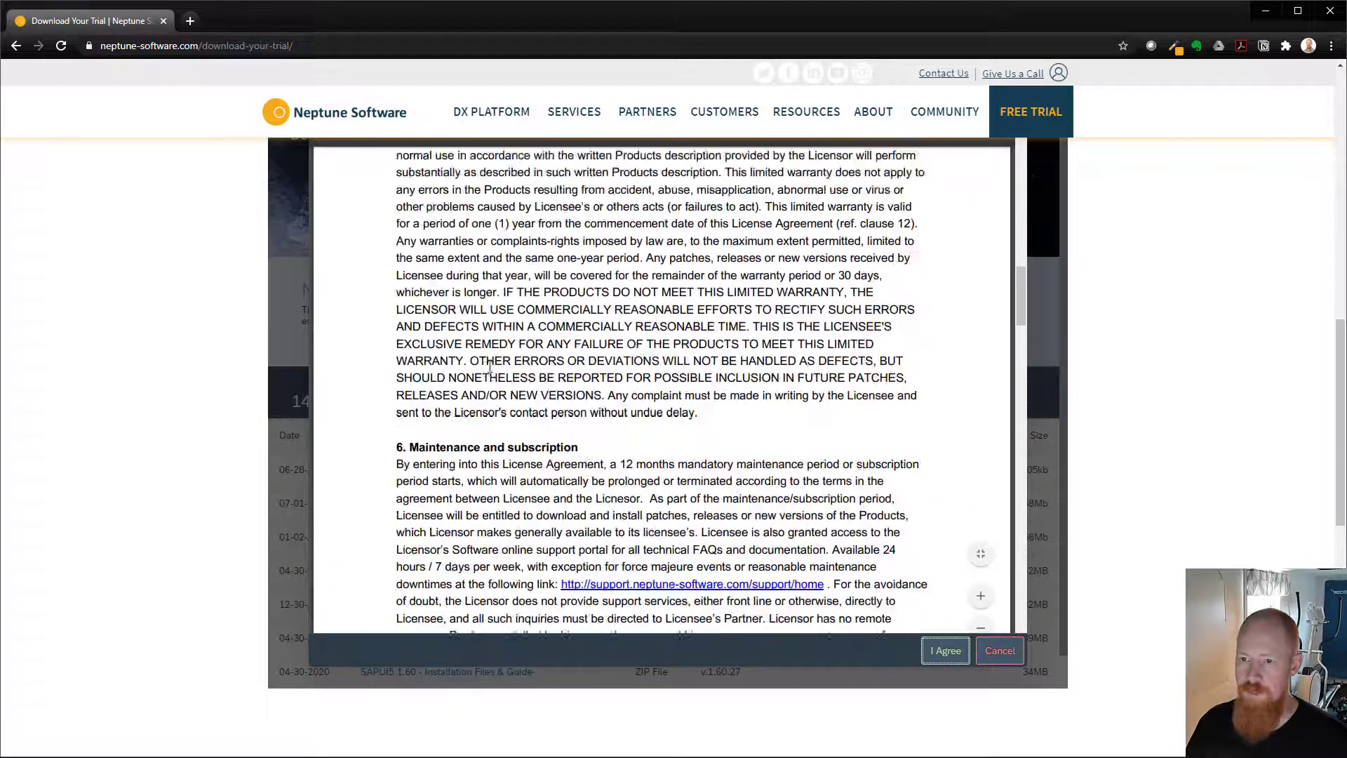
{"action": "left_click", "coordinate": [940, 649]}
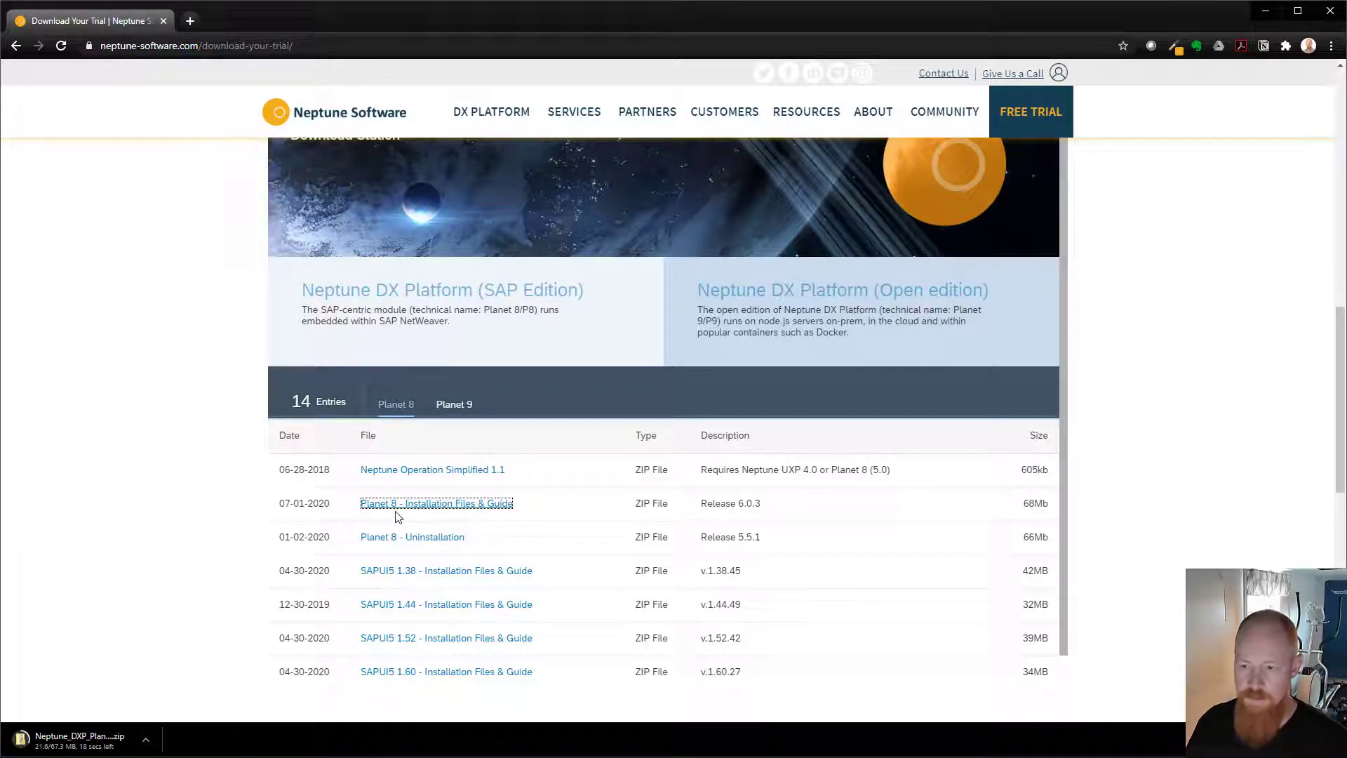
Download "SAPUI5 1.71 - Installation Files & Guide", agreeing to the license agreement
{"action": "scroll", "coordinate": [397, 517], "scroll_direction": "down", "scroll_amount": 1}
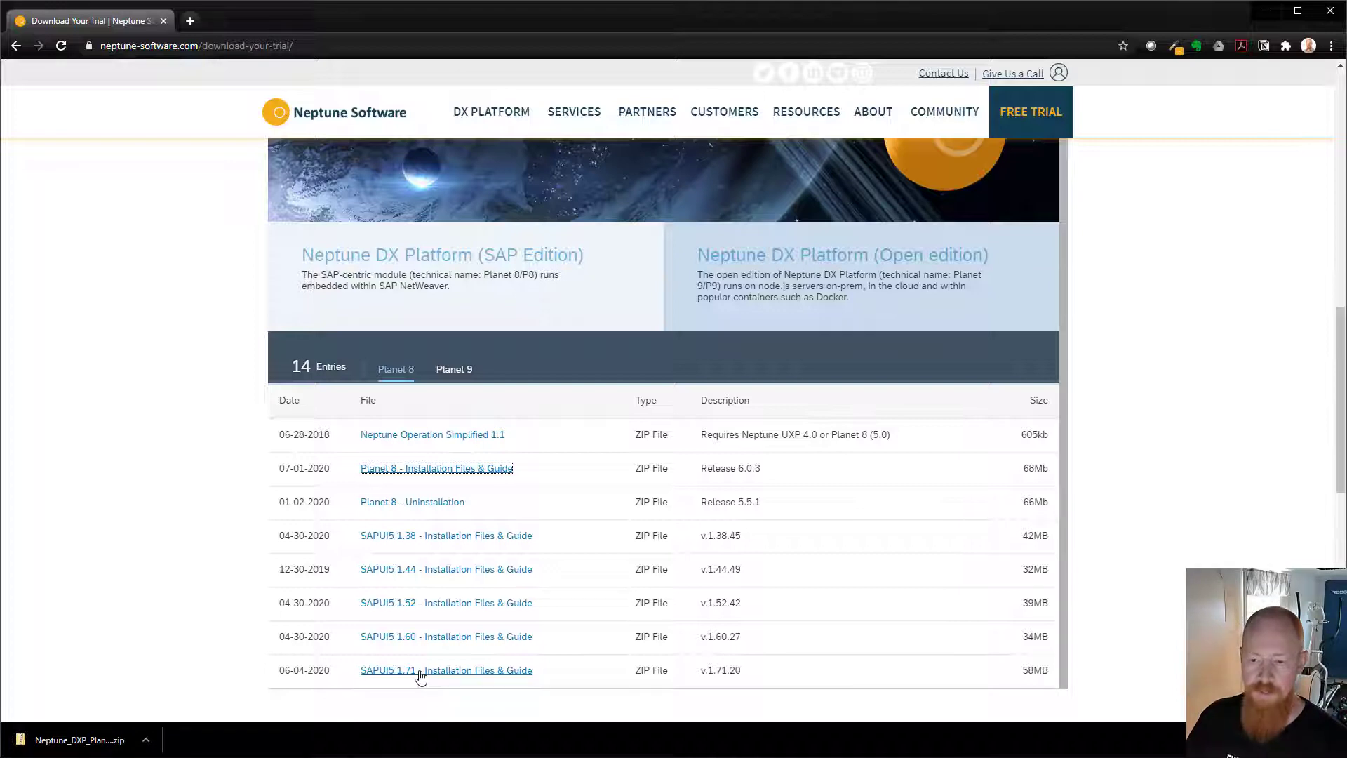
{"action": "left_click", "coordinate": [421, 675]}
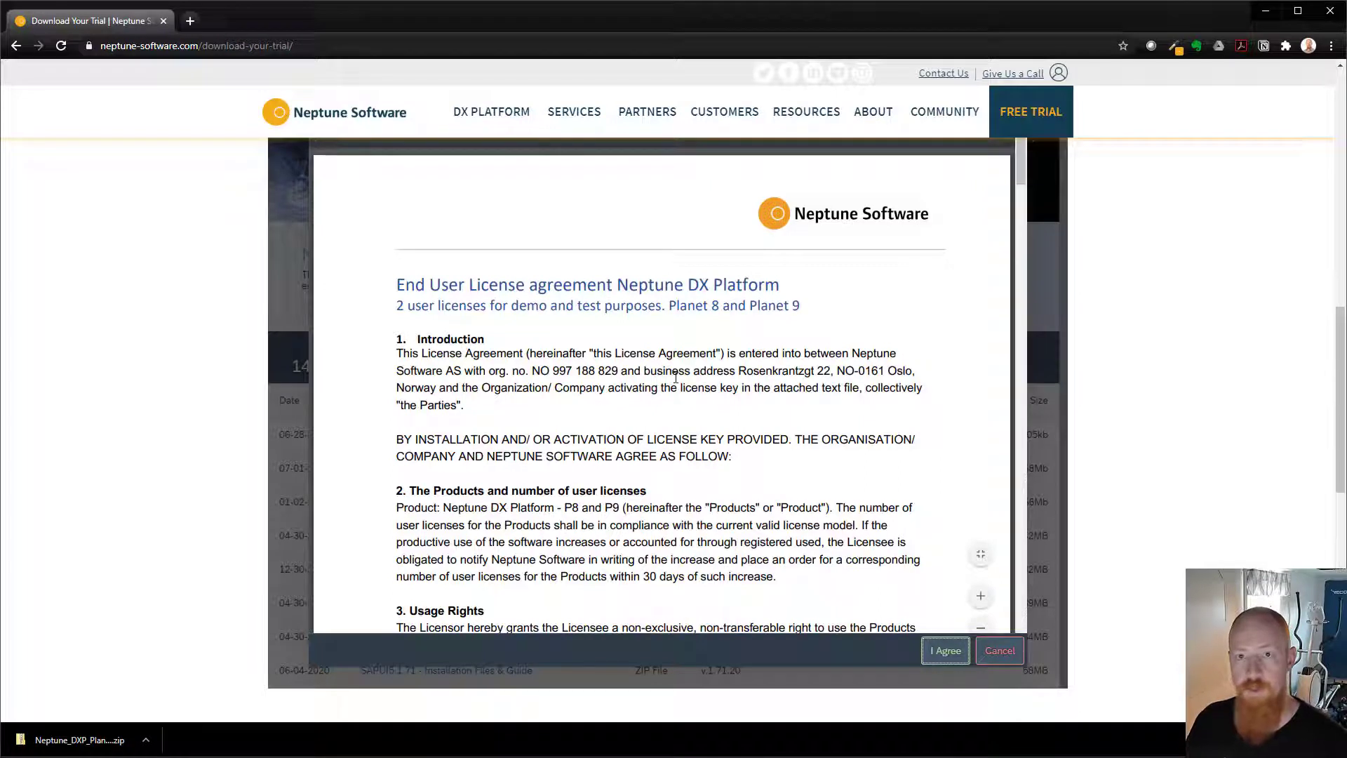
{"action": "left_click", "coordinate": [942, 650]}
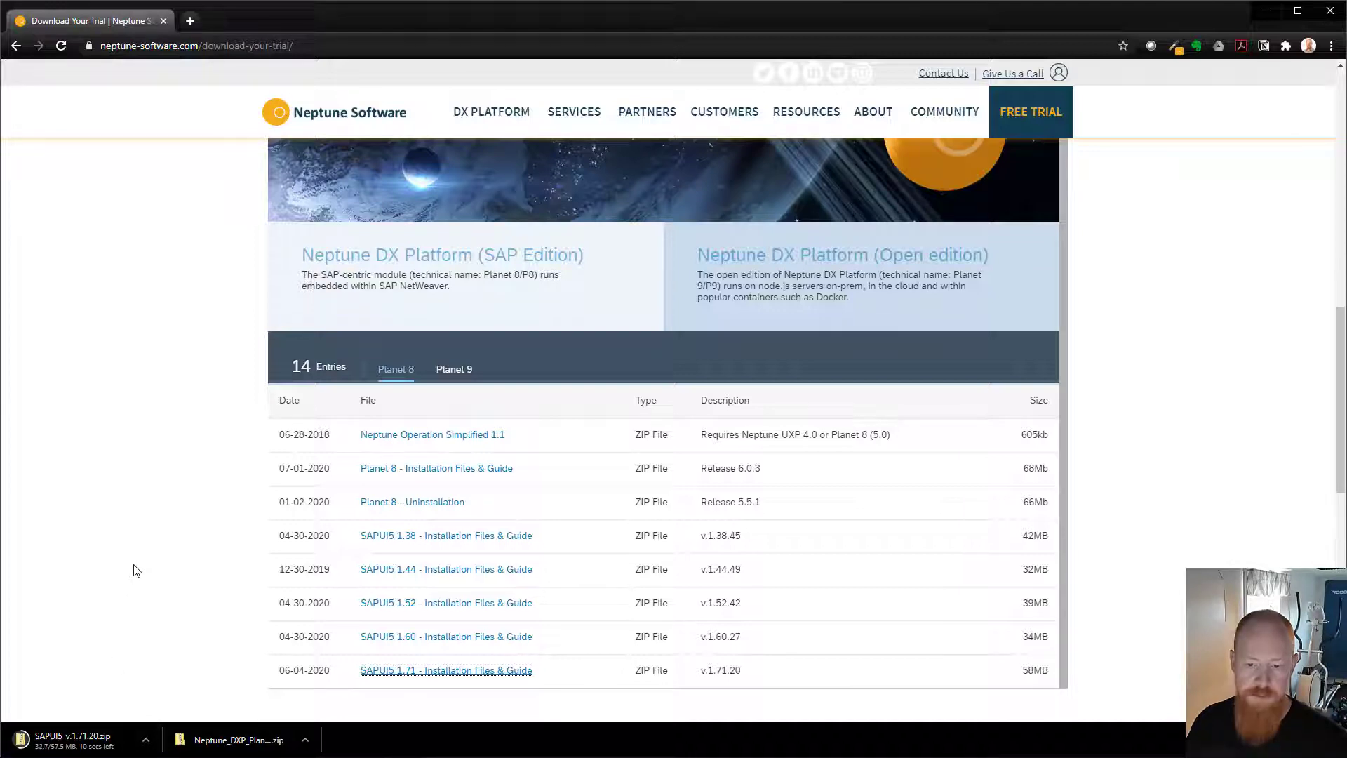
Switch to the Downloads folder in File Explorer, examine the contents of Neptune_DXP_Planet_8_6.0.3.zip and return to Downloads
{"action": "key", "text": "alt+Tab"}
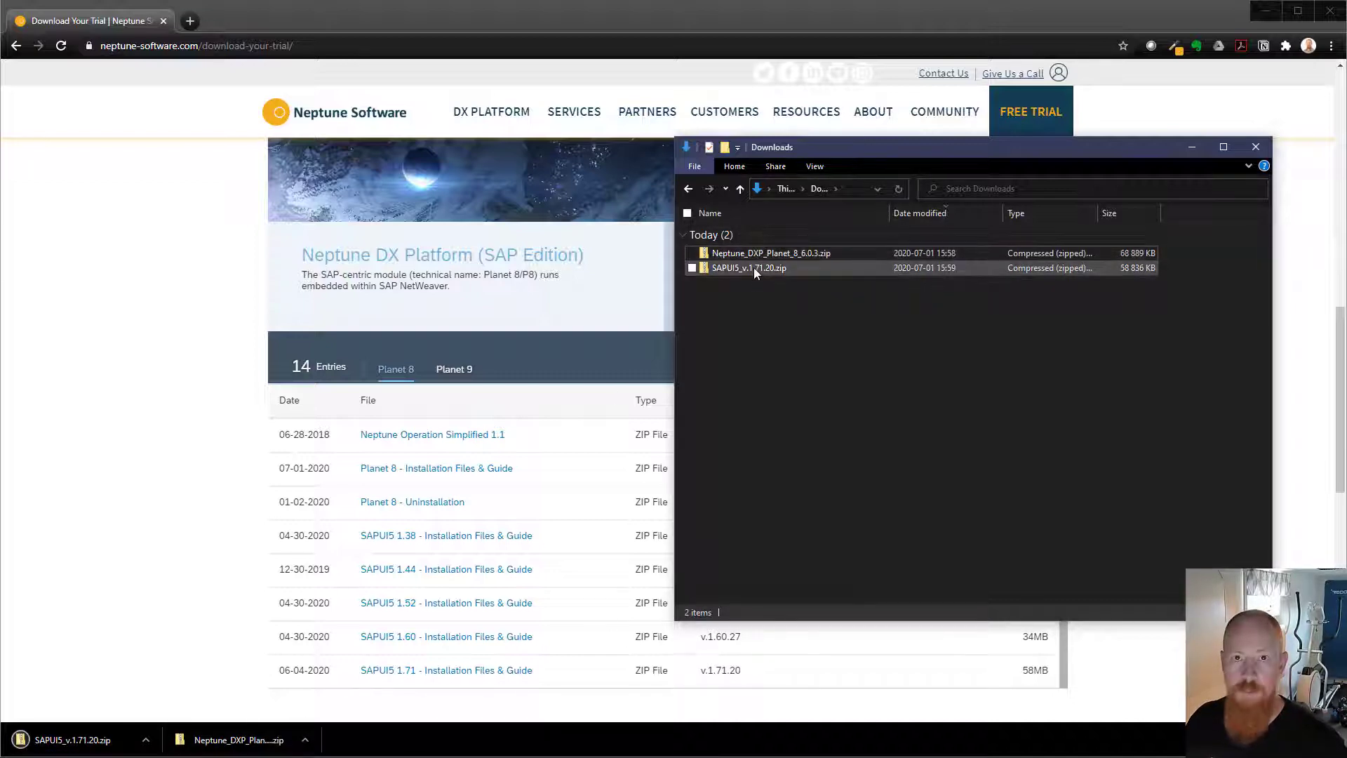
{"action": "left_click", "coordinate": [754, 268]}
{"action": "left_click", "coordinate": [754, 307]}
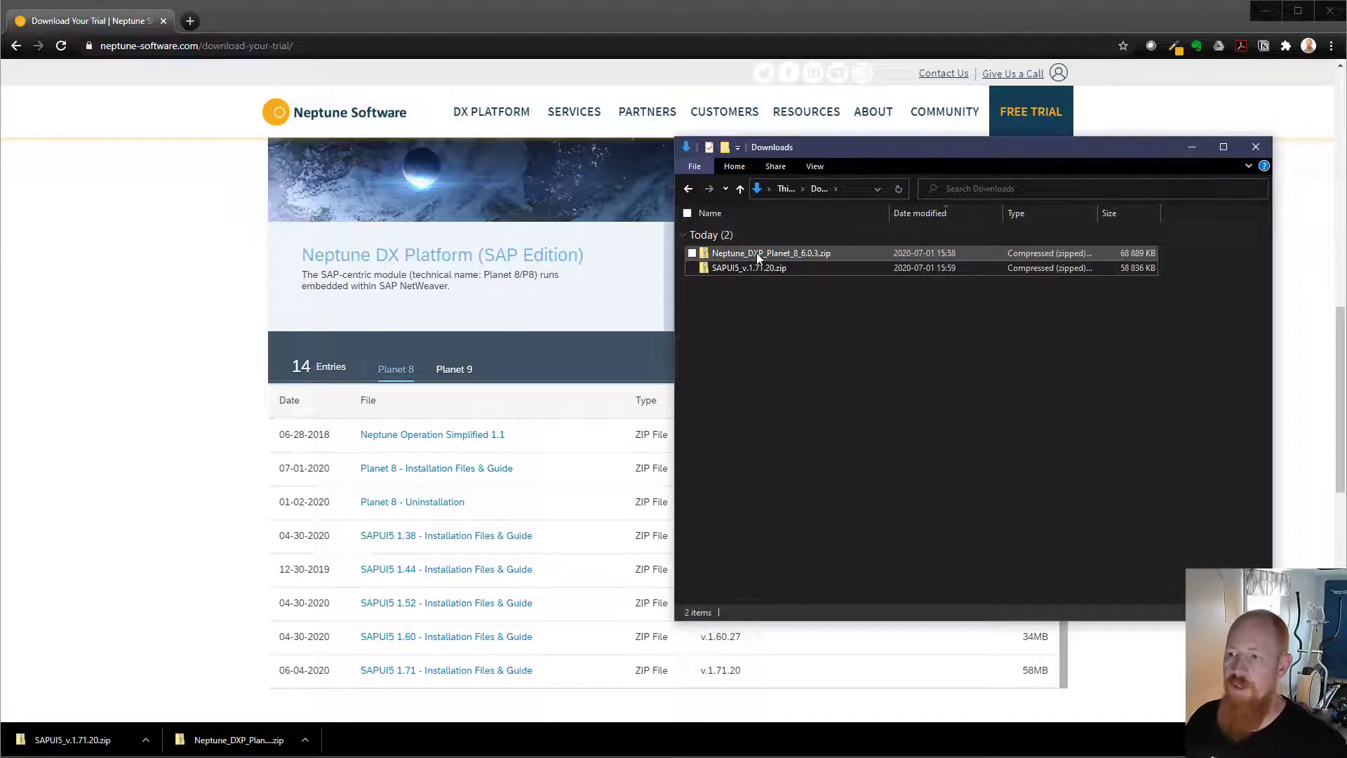
{"action": "double_click", "coordinate": [756, 254]}
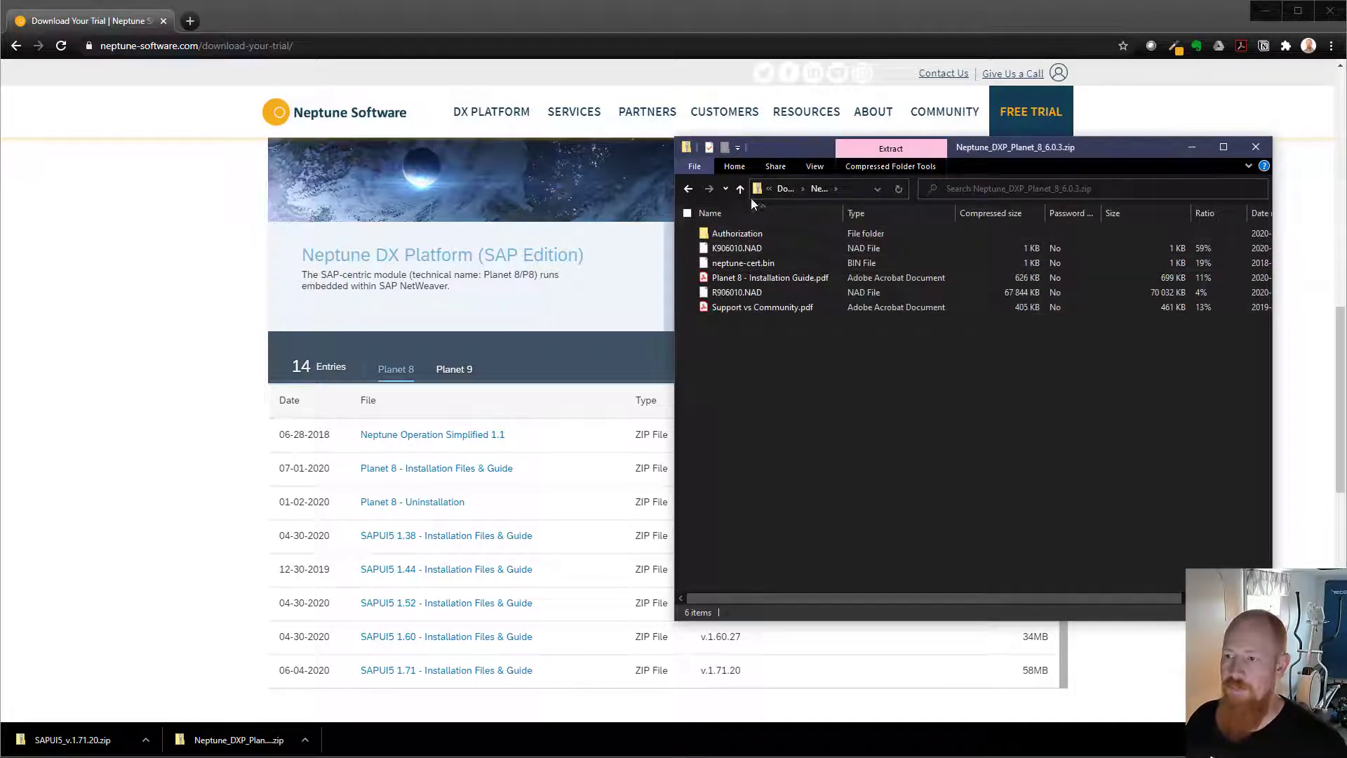
{"action": "left_click", "coordinate": [741, 188]}
Select both downloaded archives, extract SAPUI5_v.1.71.20.zip to the suggested folder in Downloads and close the extracted folder's window
{"action": "right_click", "coordinate": [747, 254]}
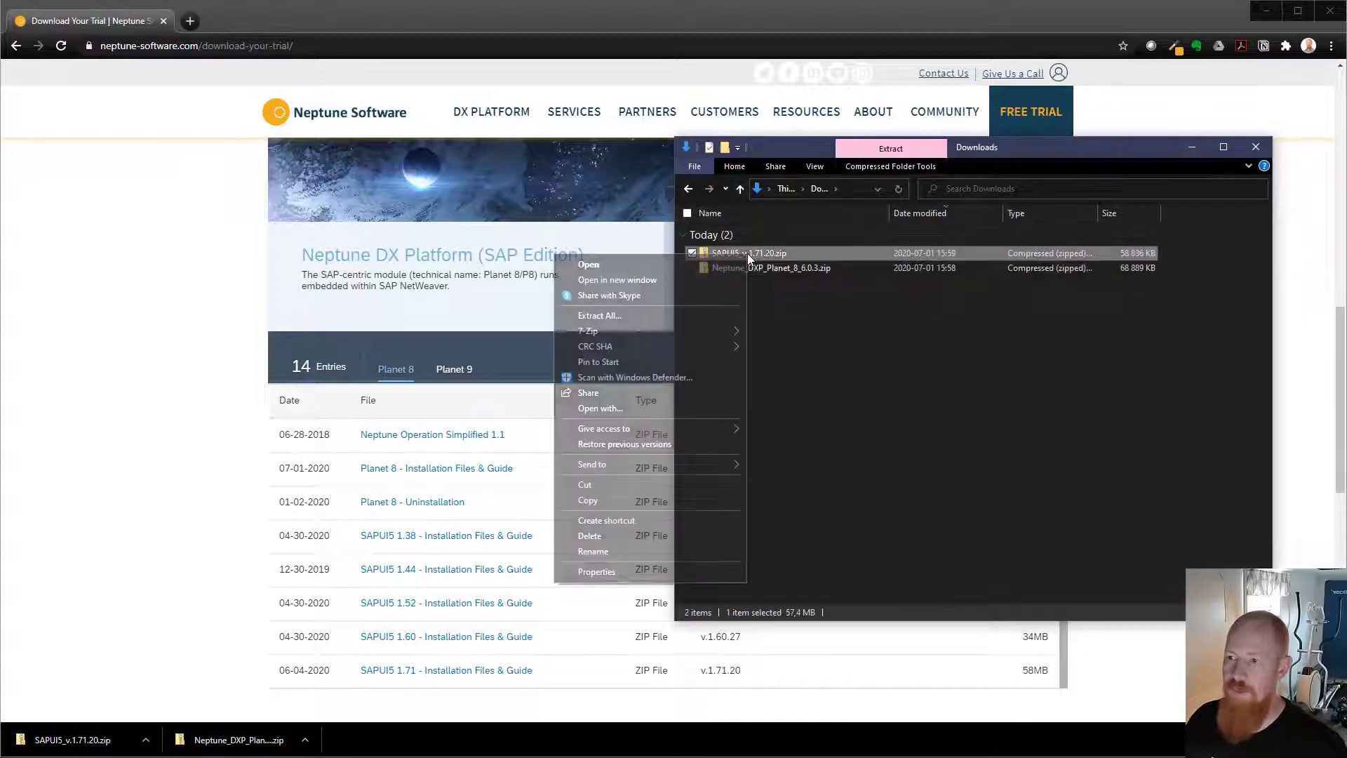
{"action": "left_click", "coordinate": [784, 305]}
{"action": "left_click", "coordinate": [758, 268]}
{"action": "left_click", "coordinate": [747, 254], "text": "ctrl"}
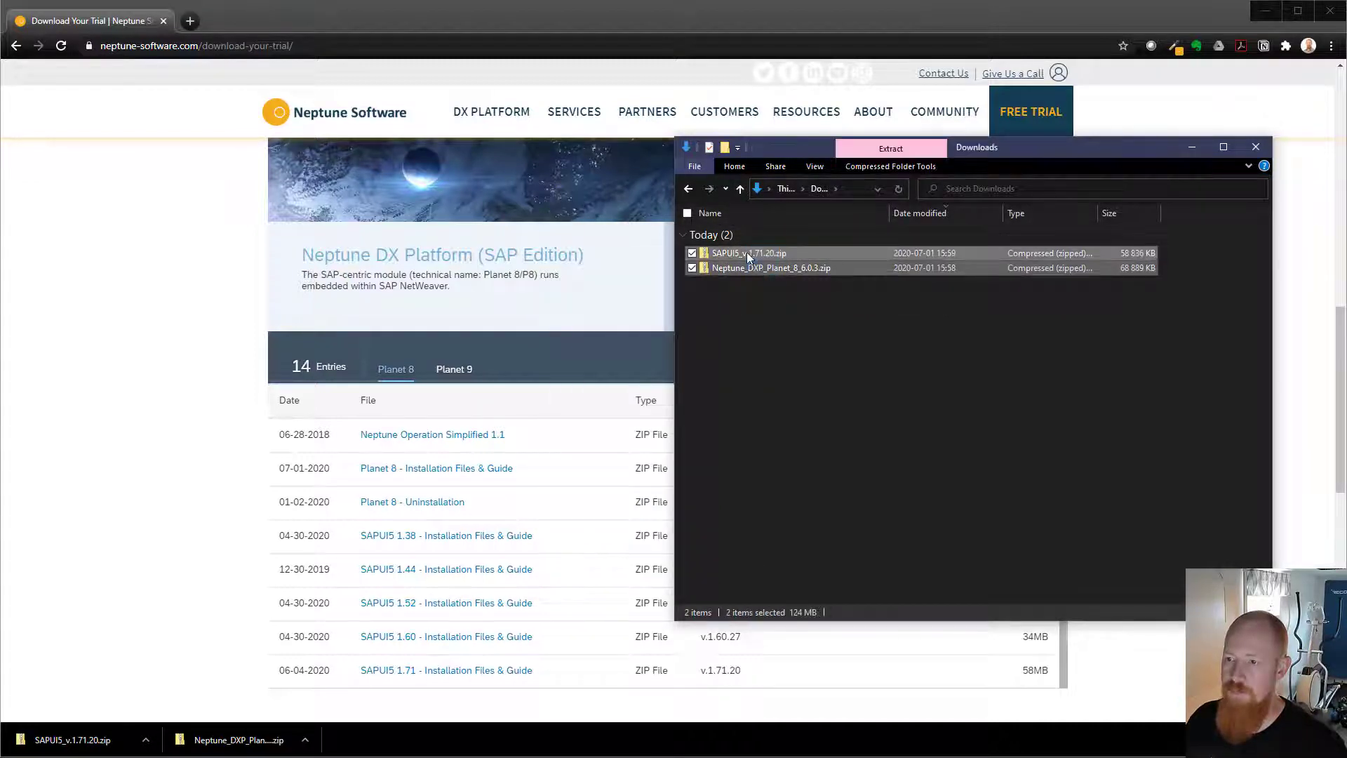
{"action": "right_click", "coordinate": [747, 259]}
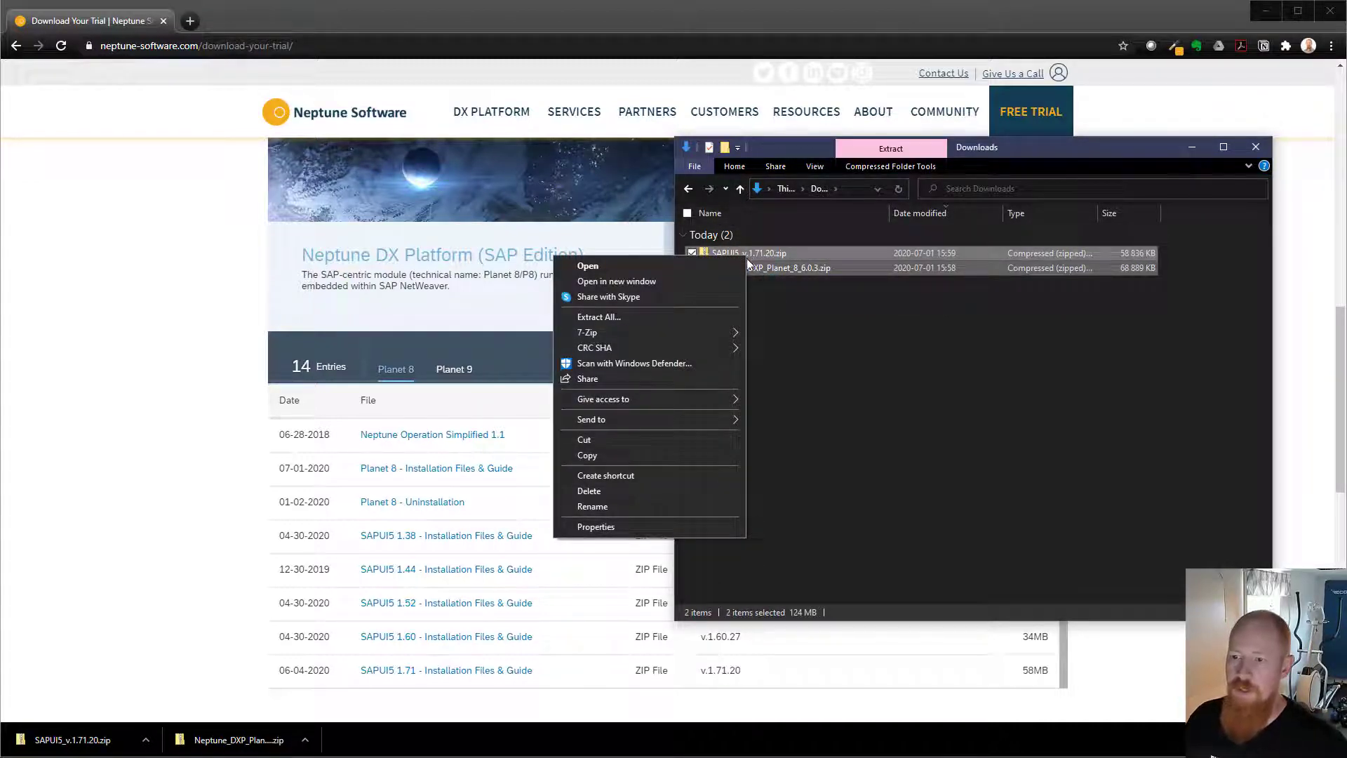
{"action": "left_click", "coordinate": [688, 317]}
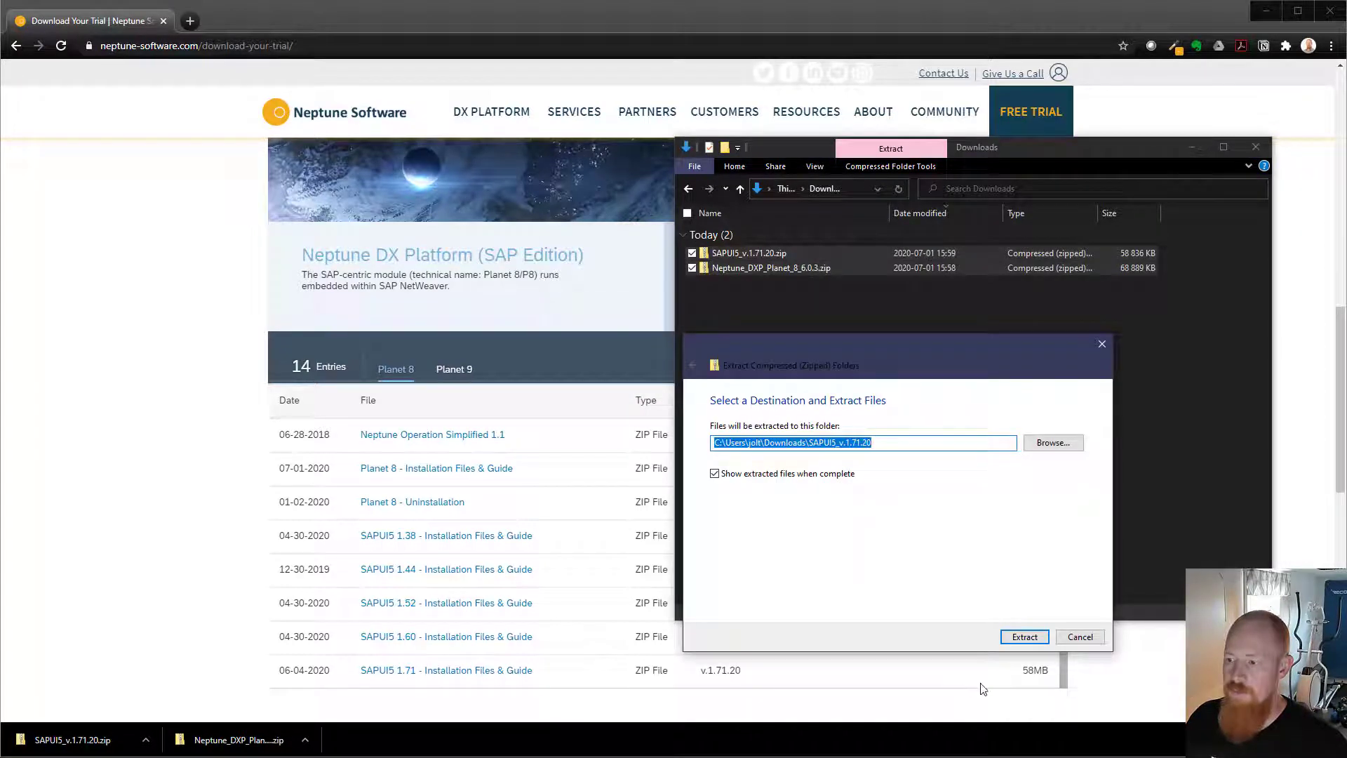
{"action": "left_click", "coordinate": [1023, 637]}
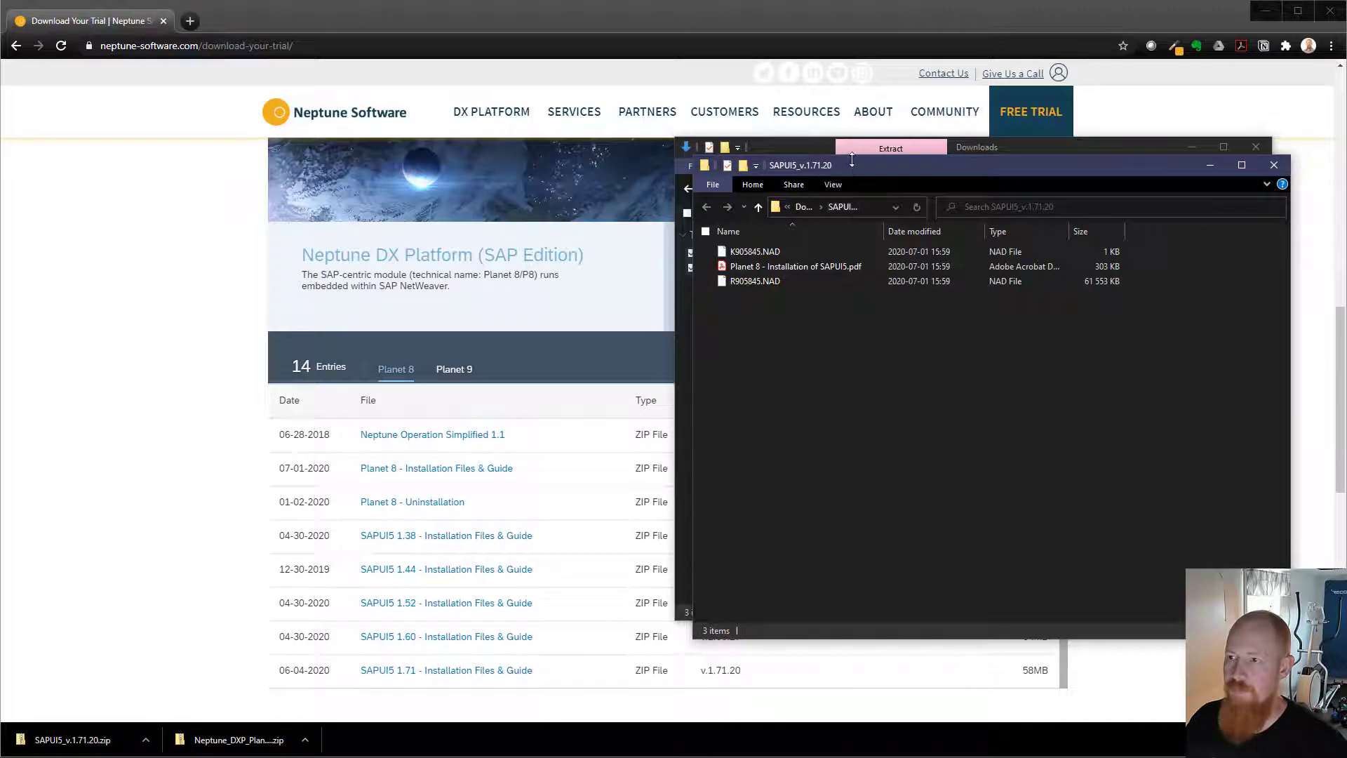
{"action": "left_click_drag", "start_coordinate": [854, 166], "coordinate": [891, 317]}
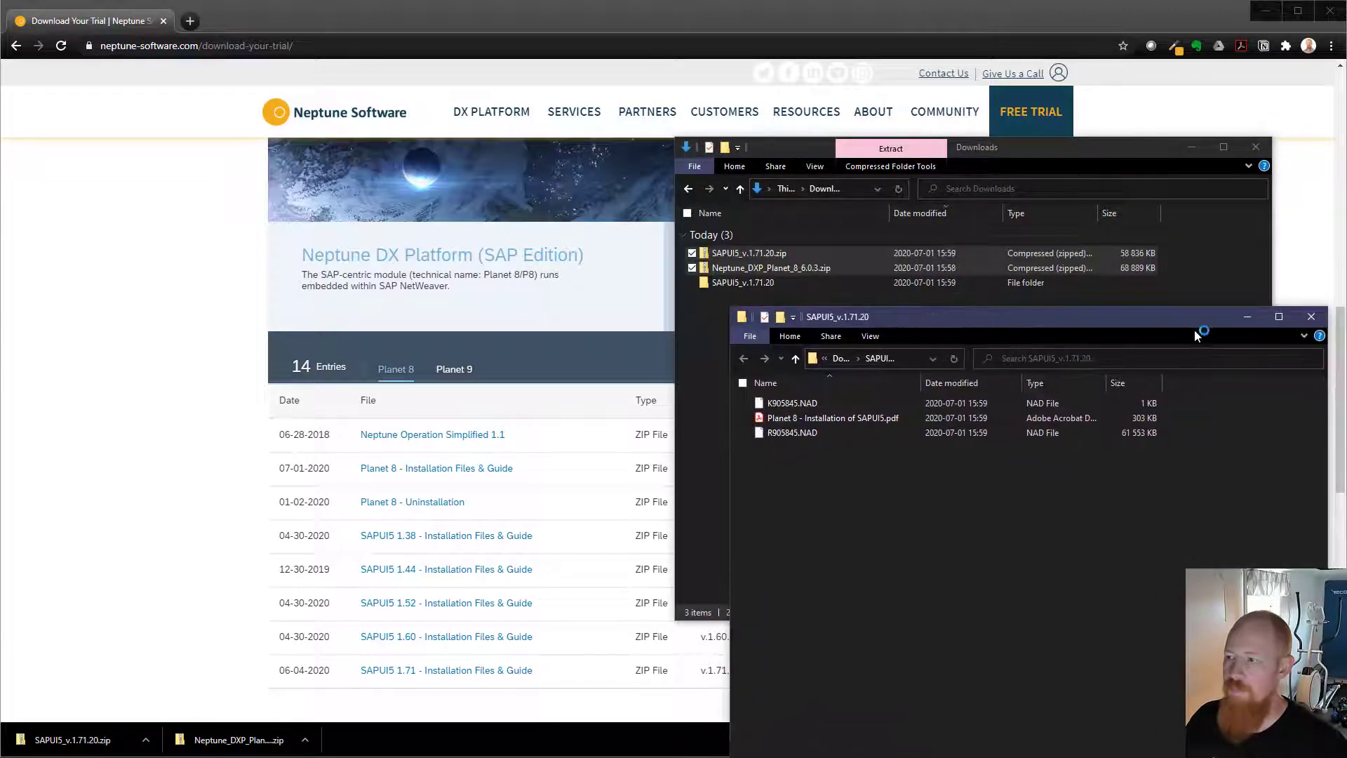
{"action": "left_click", "coordinate": [1311, 317]}
{"action": "left_click", "coordinate": [776, 306]}
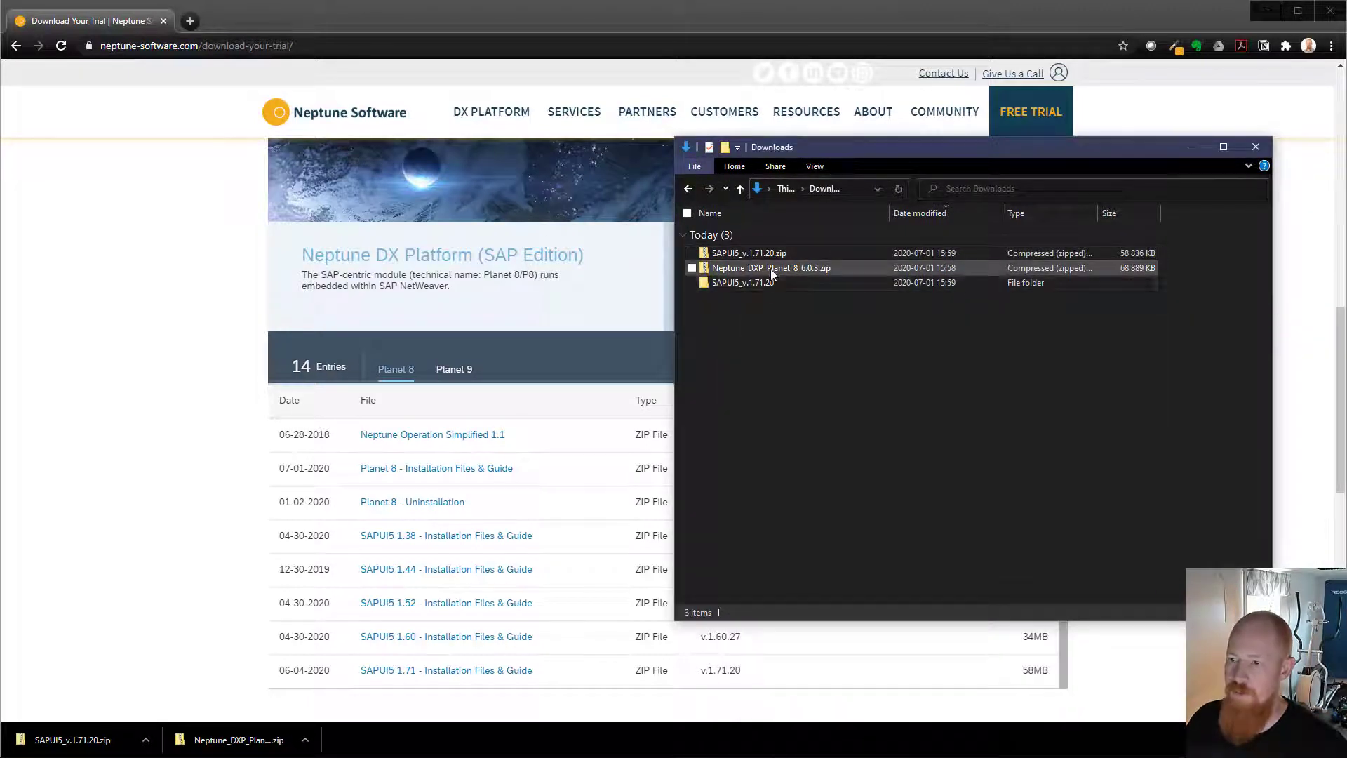
Extract Neptune_DXP_Planet_8_6.0.3.zip to the suggested folder in Downloads and close the extracted folder's window
{"action": "right_click", "coordinate": [771, 267]}
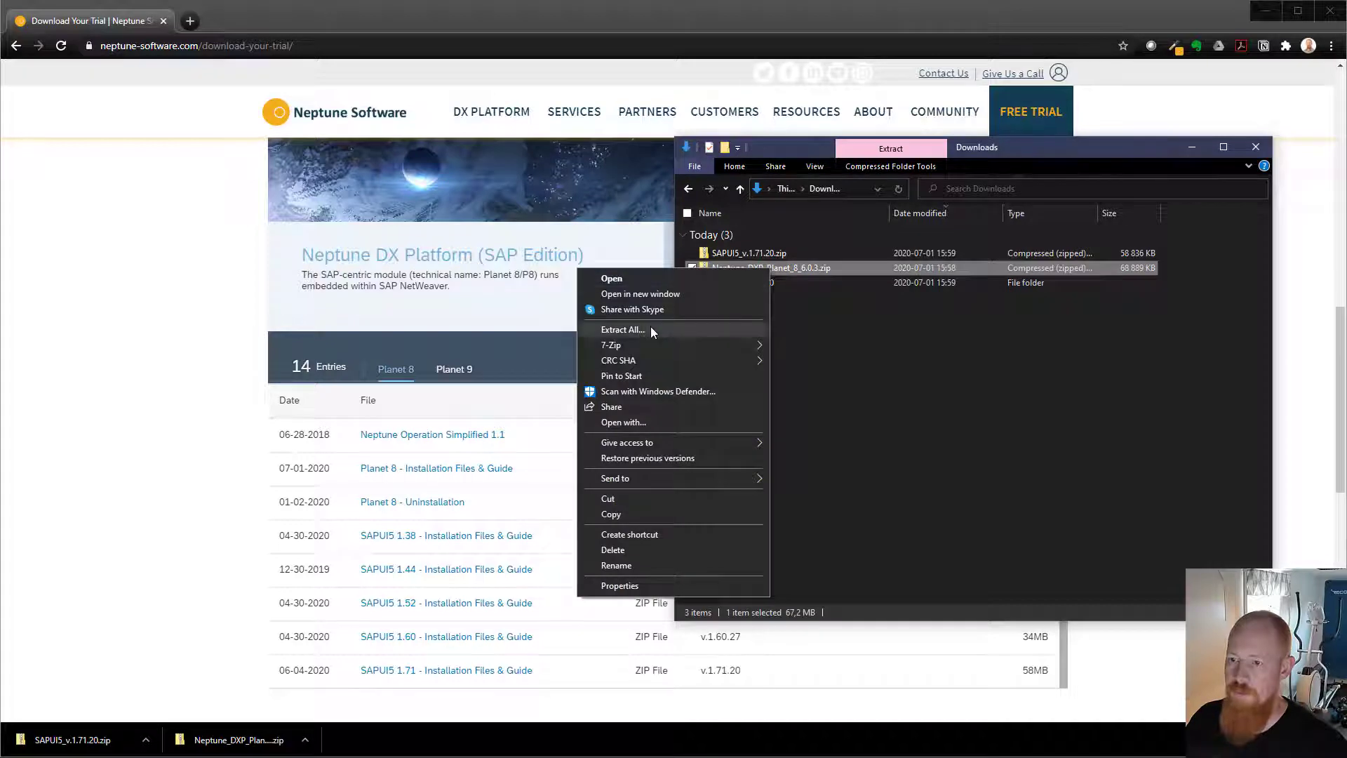
{"action": "left_click", "coordinate": [651, 330]}
{"action": "left_click", "coordinate": [1023, 637]}
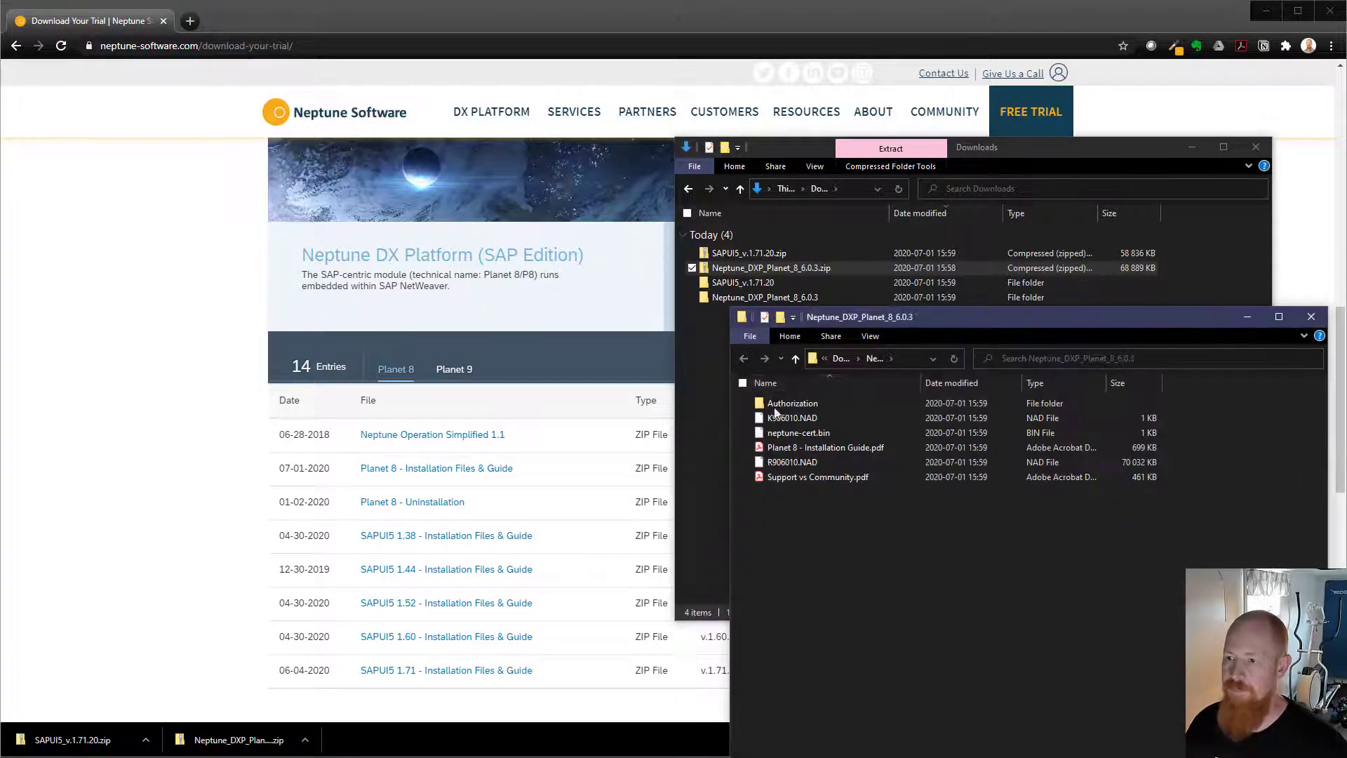
{"action": "left_click", "coordinate": [1311, 317]}
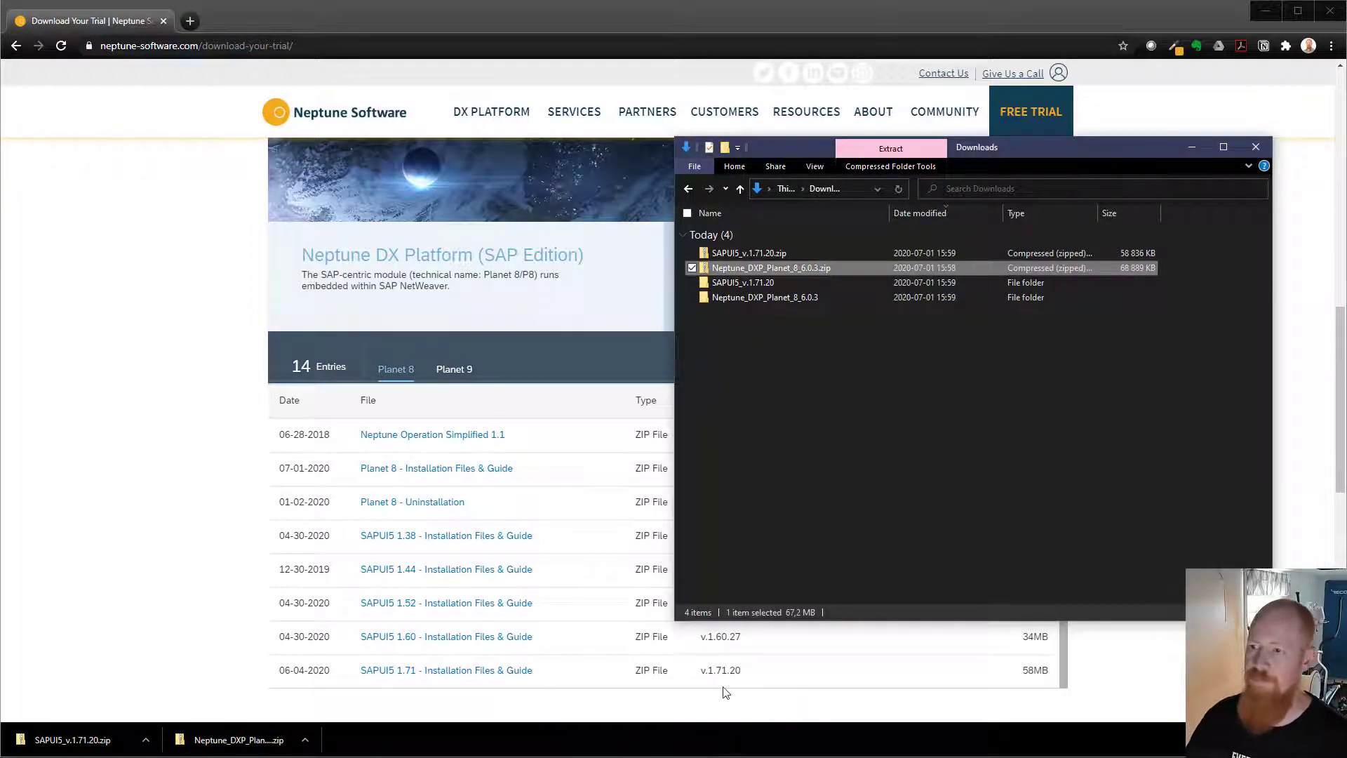
Open Planet 8 - Installation Guide.pdf from the extracted Neptune_DXP_Planet_8_6.0.3 folder and collapse the reader's tools pane
{"action": "double_click", "coordinate": [738, 299]}
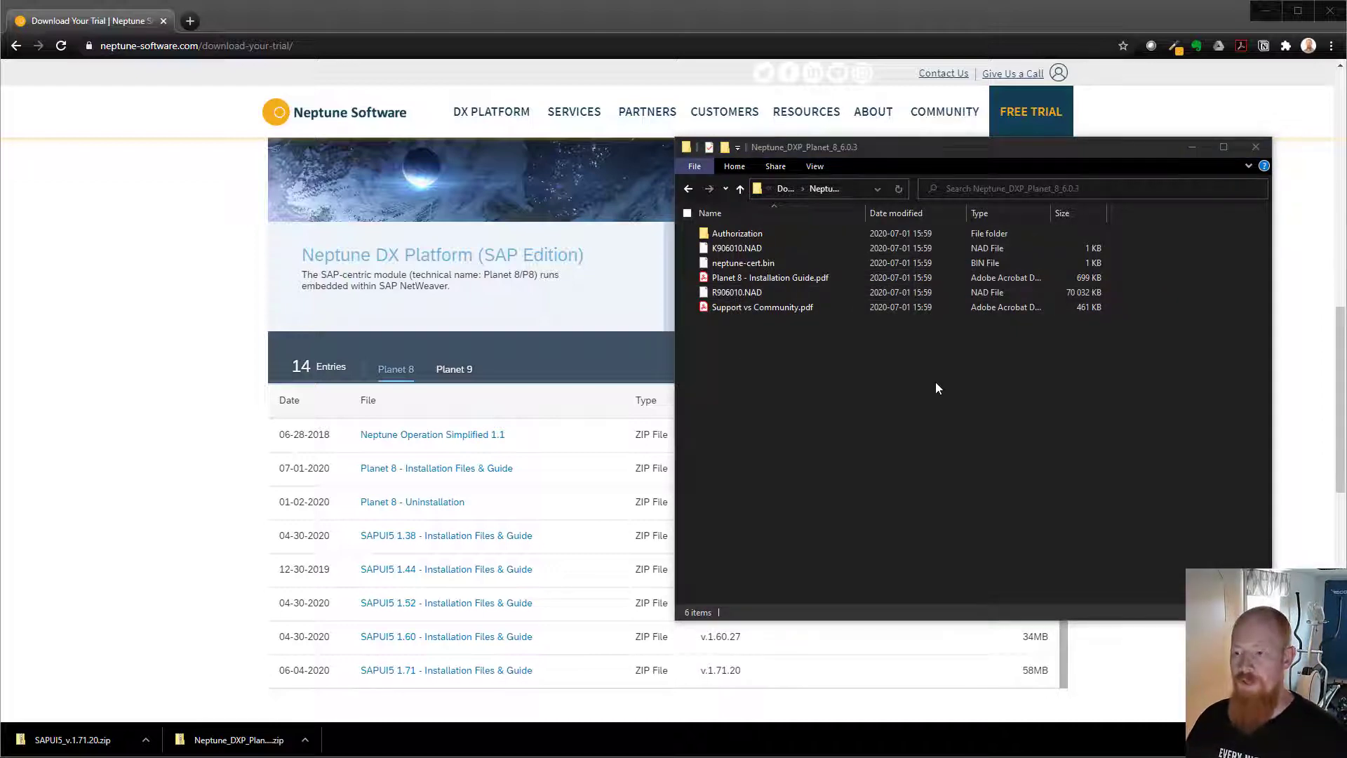
{"action": "double_click", "coordinate": [776, 279]}
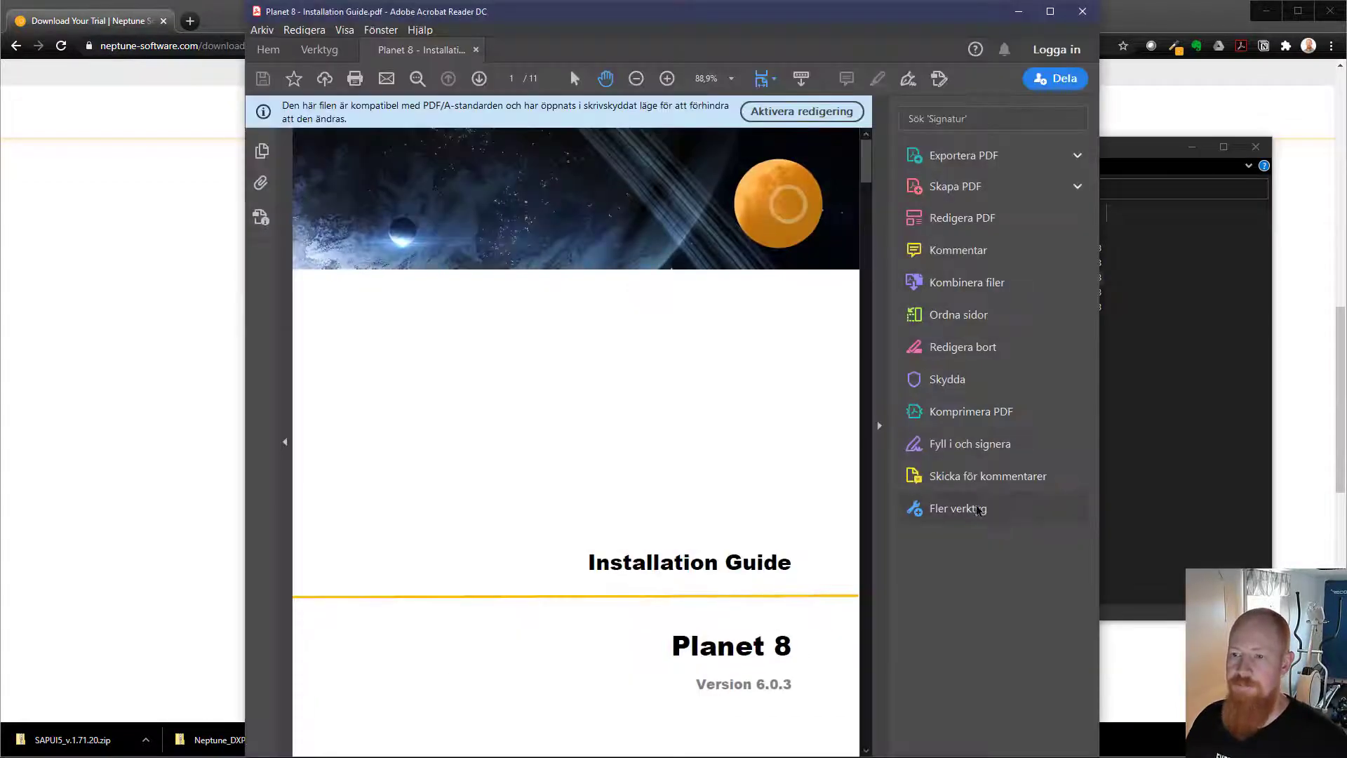
{"action": "left_click", "coordinate": [878, 426]}
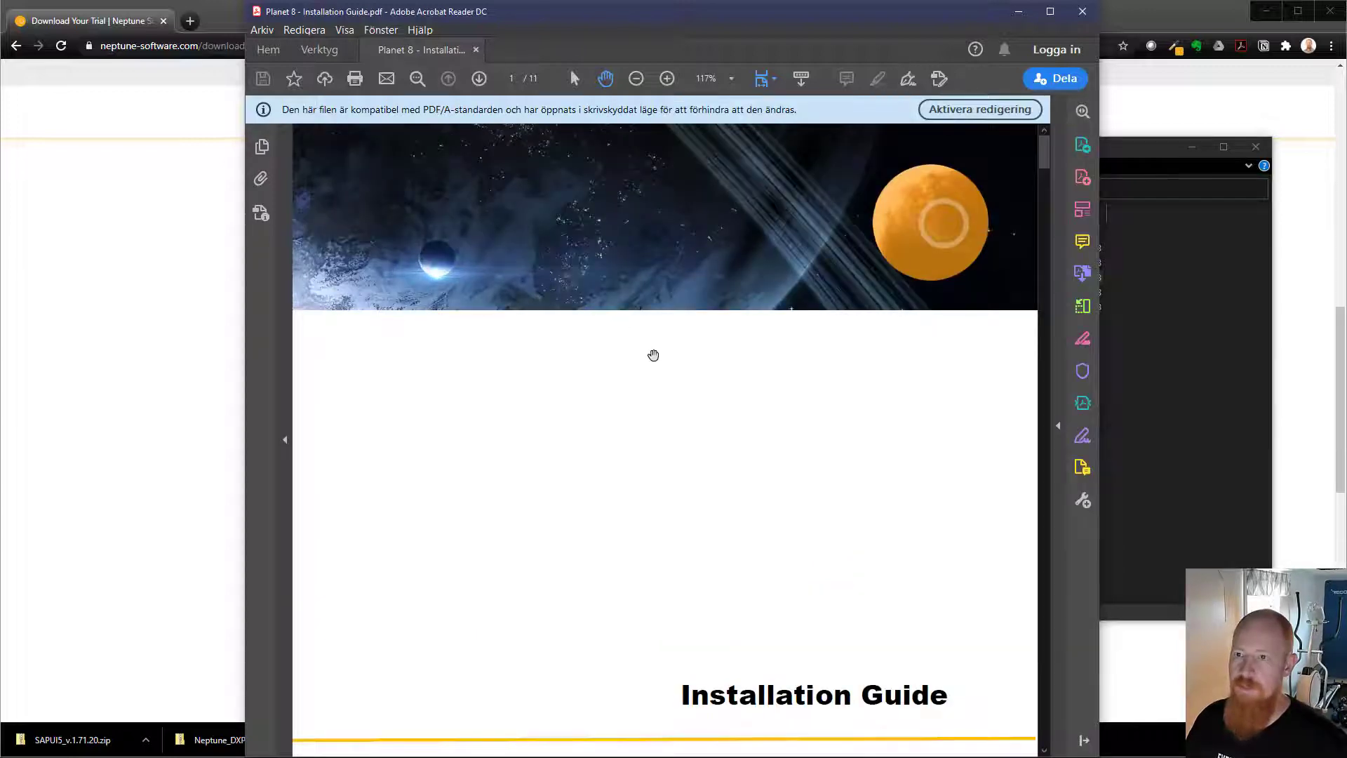
Read the installation guide's pre-installation activities and its instructions for adding the transport files to the SAP transport system
{"action": "scroll", "coordinate": [654, 356], "scroll_direction": "down", "scroll_amount": 1}
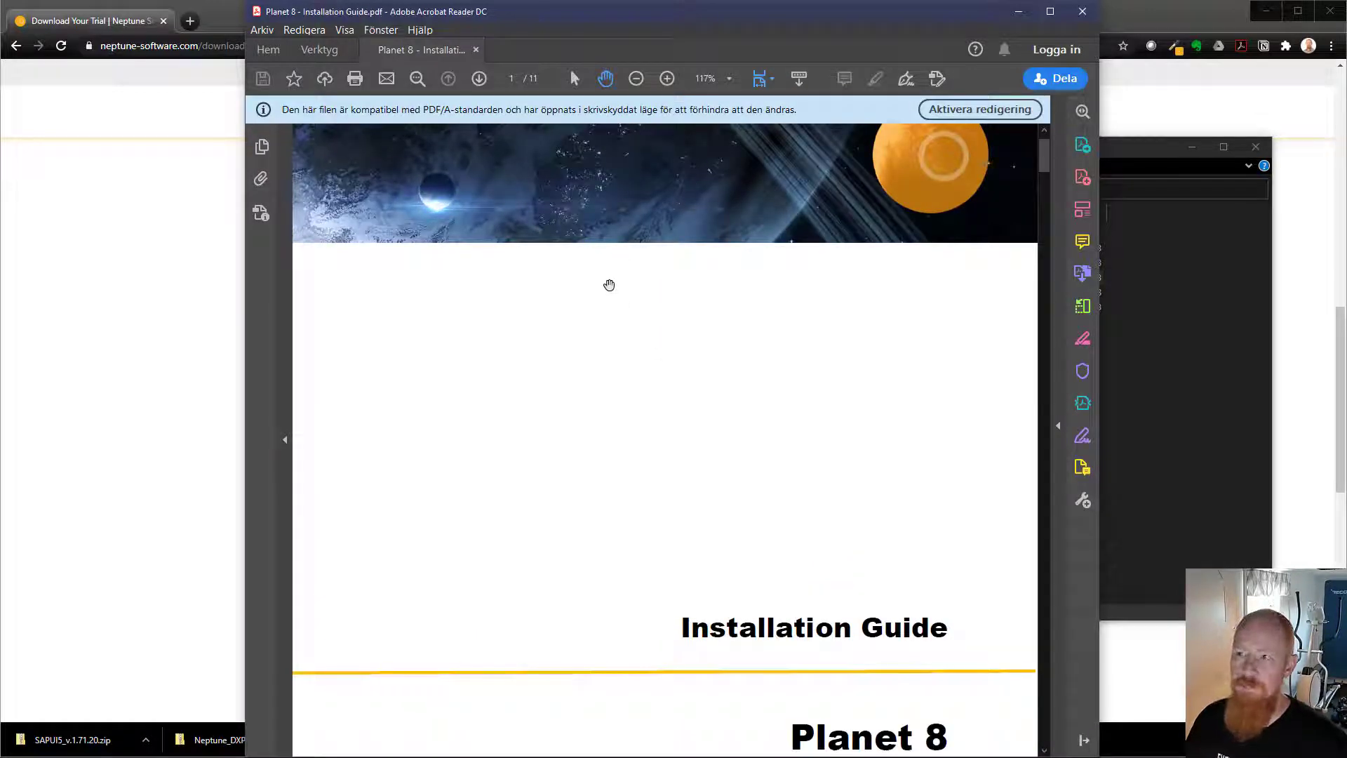
{"action": "scroll", "coordinate": [609, 285], "scroll_direction": "down", "scroll_amount": 5}
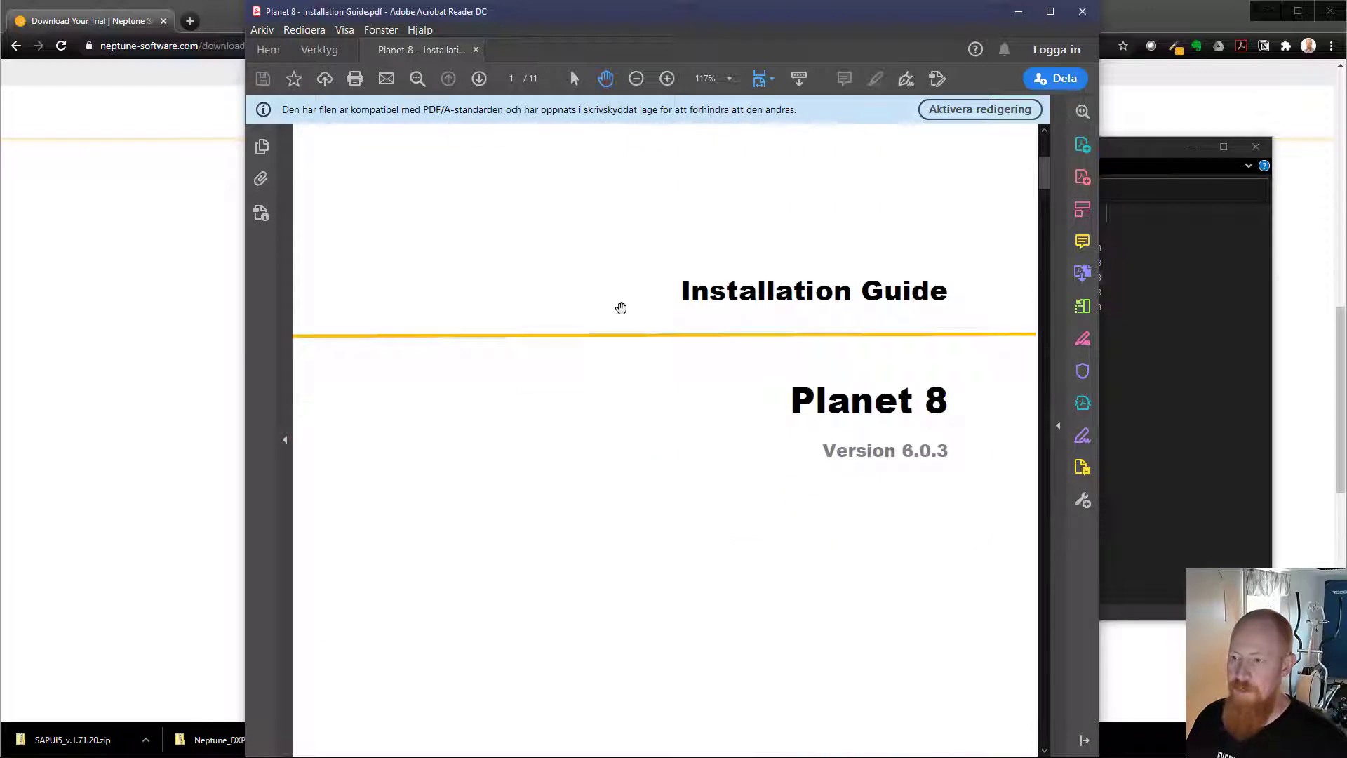
{"action": "scroll", "coordinate": [712, 370], "scroll_direction": "down", "scroll_amount": 3}
{"action": "scroll", "coordinate": [713, 369], "scroll_direction": "down", "scroll_amount": 8}
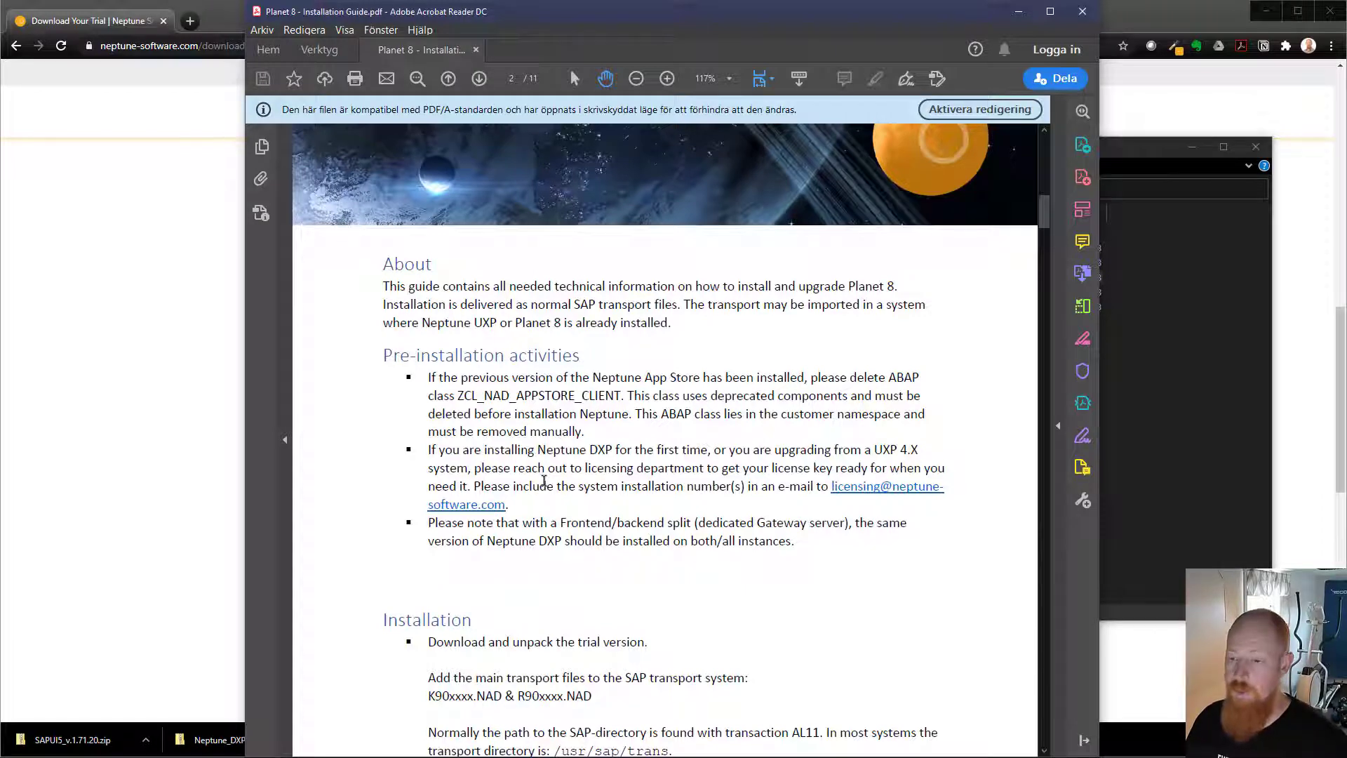
{"action": "scroll", "coordinate": [543, 481], "scroll_direction": "down", "scroll_amount": 3}
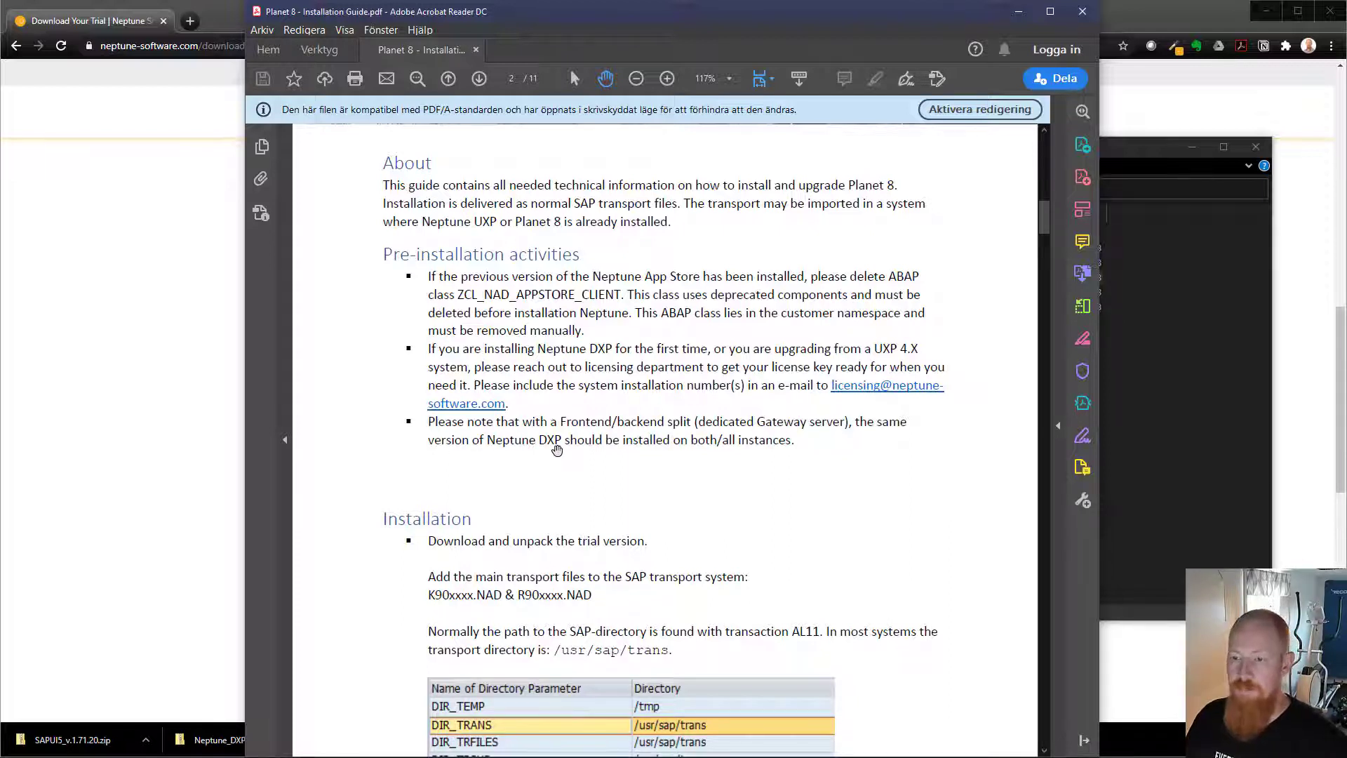
{"action": "scroll", "coordinate": [556, 449], "scroll_direction": "down", "scroll_amount": 2}
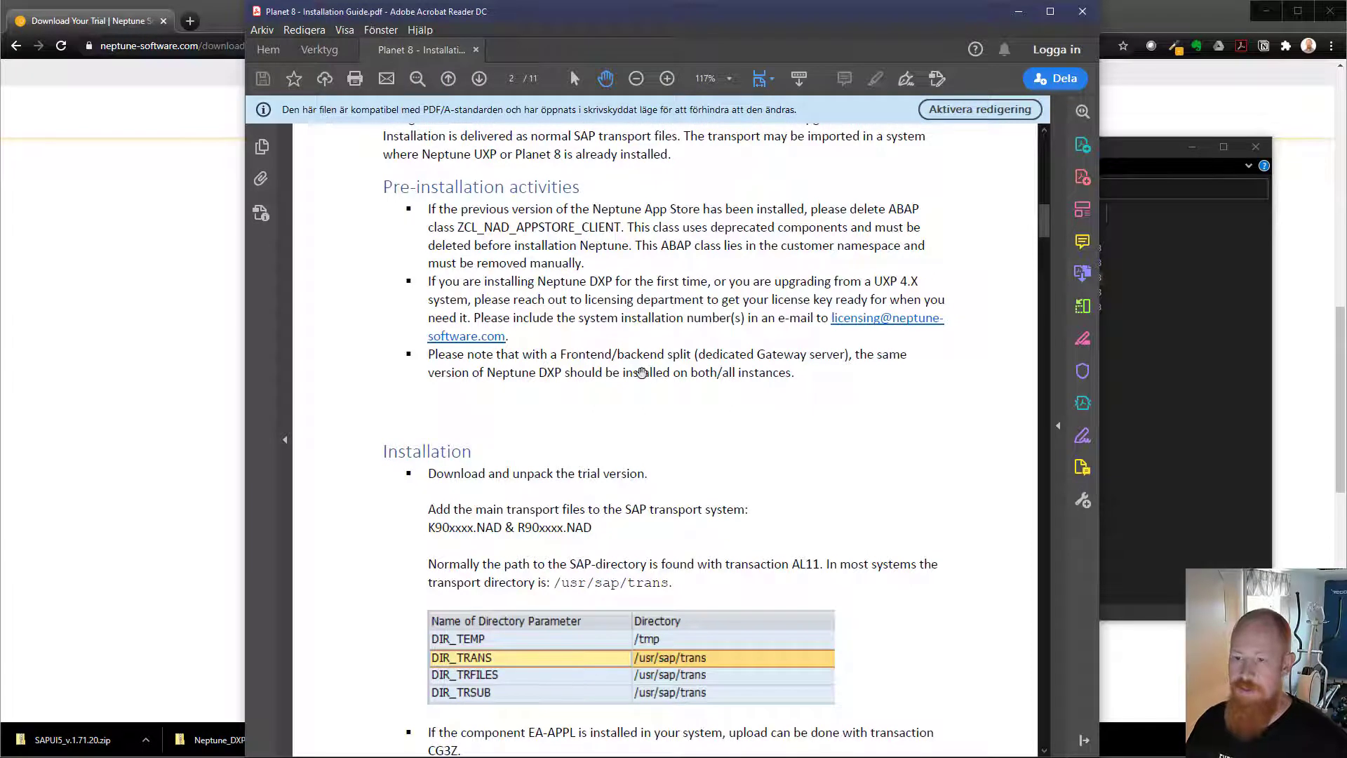
{"action": "scroll", "coordinate": [642, 373], "scroll_direction": "down", "scroll_amount": 2}
{"action": "scroll", "coordinate": [465, 348], "scroll_direction": "down", "scroll_amount": 2}
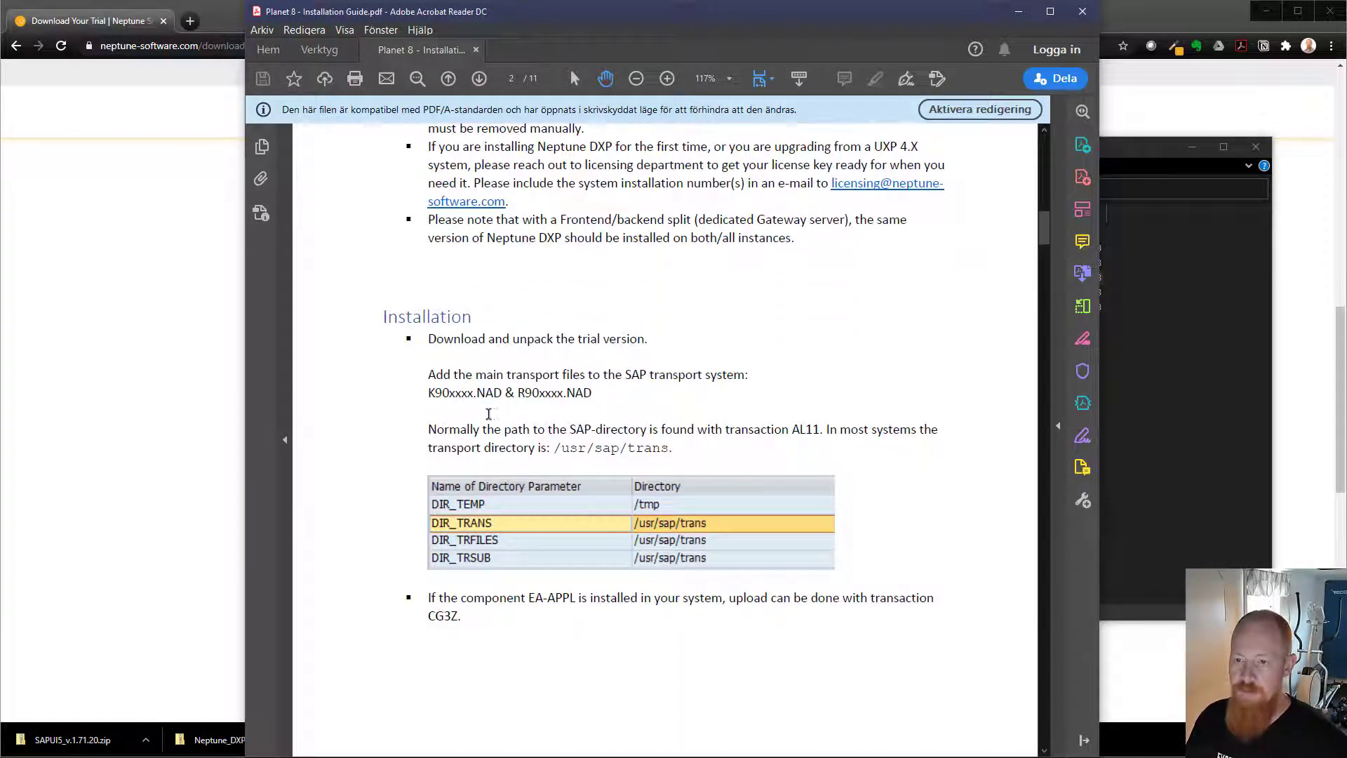
{"action": "scroll", "coordinate": [506, 397], "scroll_direction": "down", "scroll_amount": 1}
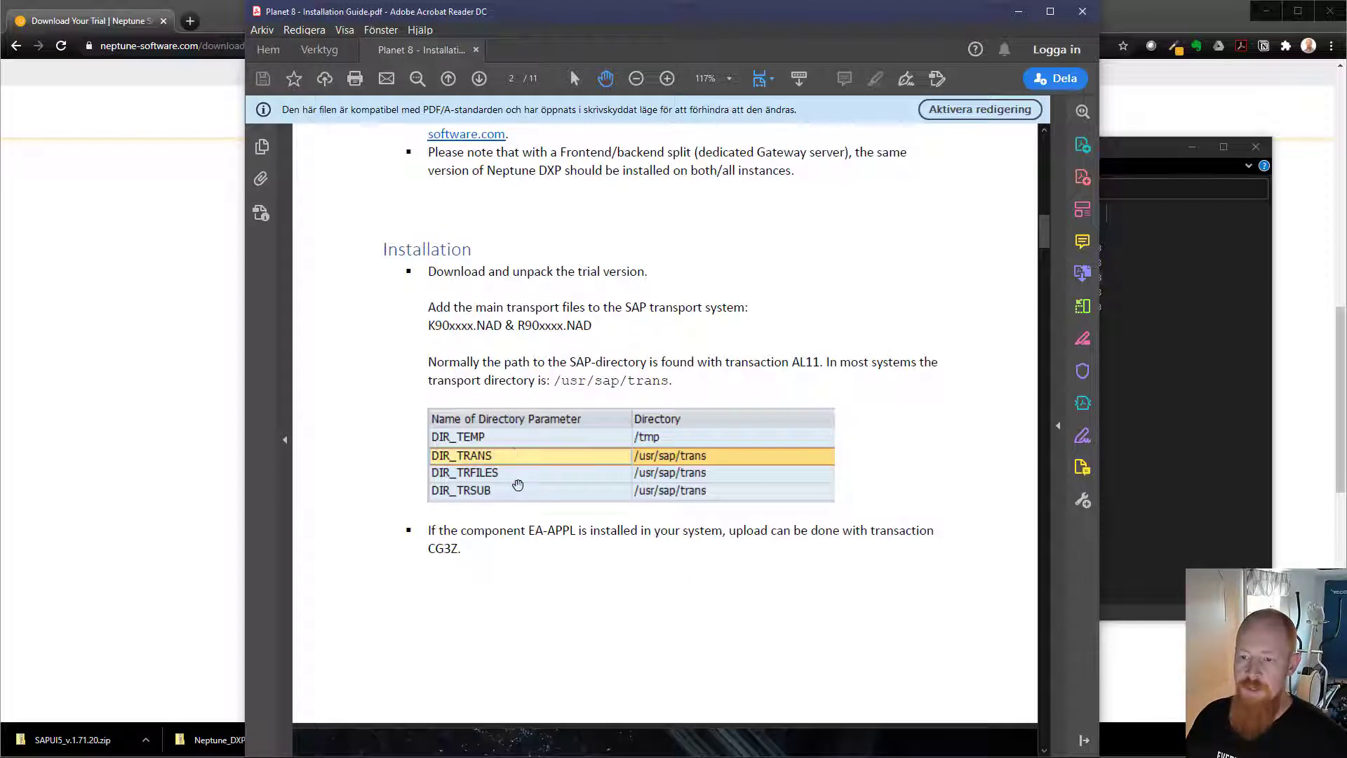
{"action": "scroll", "coordinate": [605, 390], "scroll_direction": "down", "scroll_amount": 10}
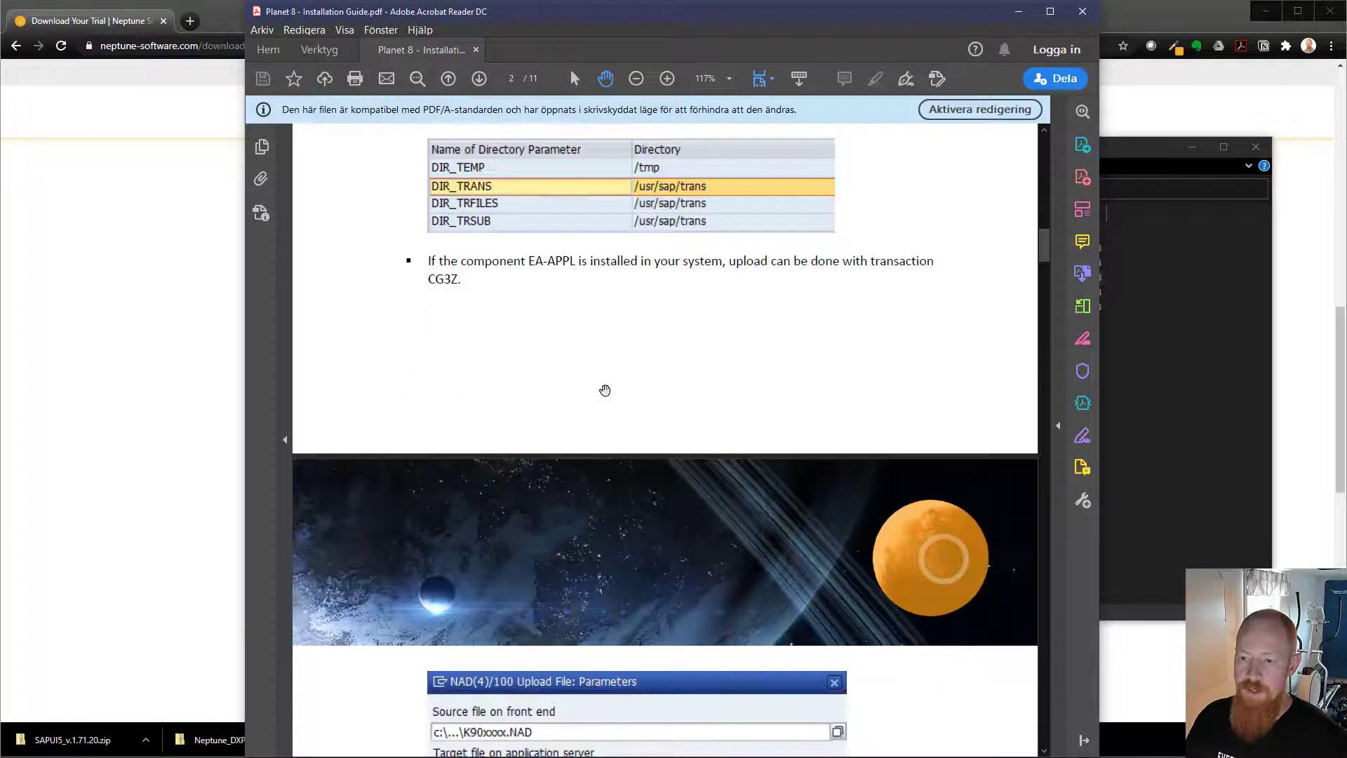
{"action": "scroll", "coordinate": [605, 389], "scroll_direction": "down", "scroll_amount": 5}
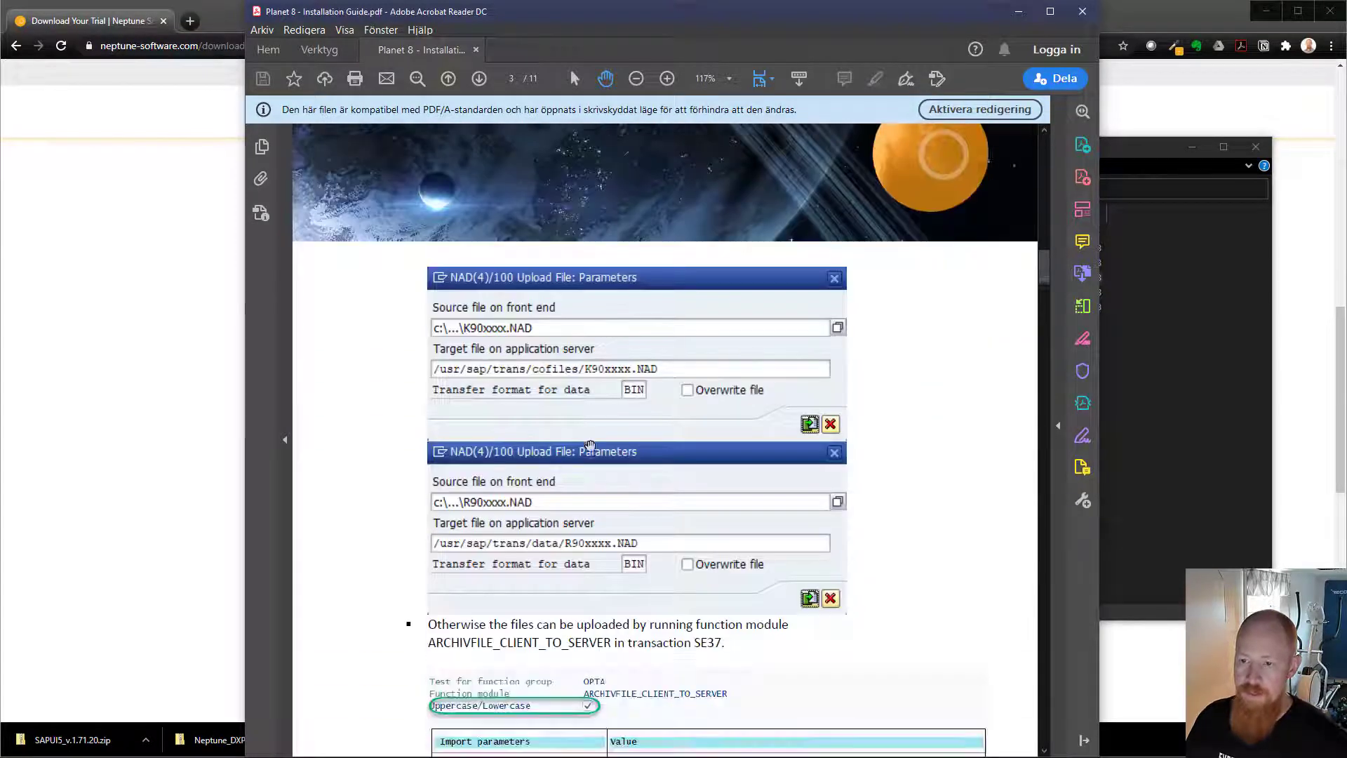
{"action": "scroll", "coordinate": [590, 446], "scroll_direction": "down", "scroll_amount": 1}
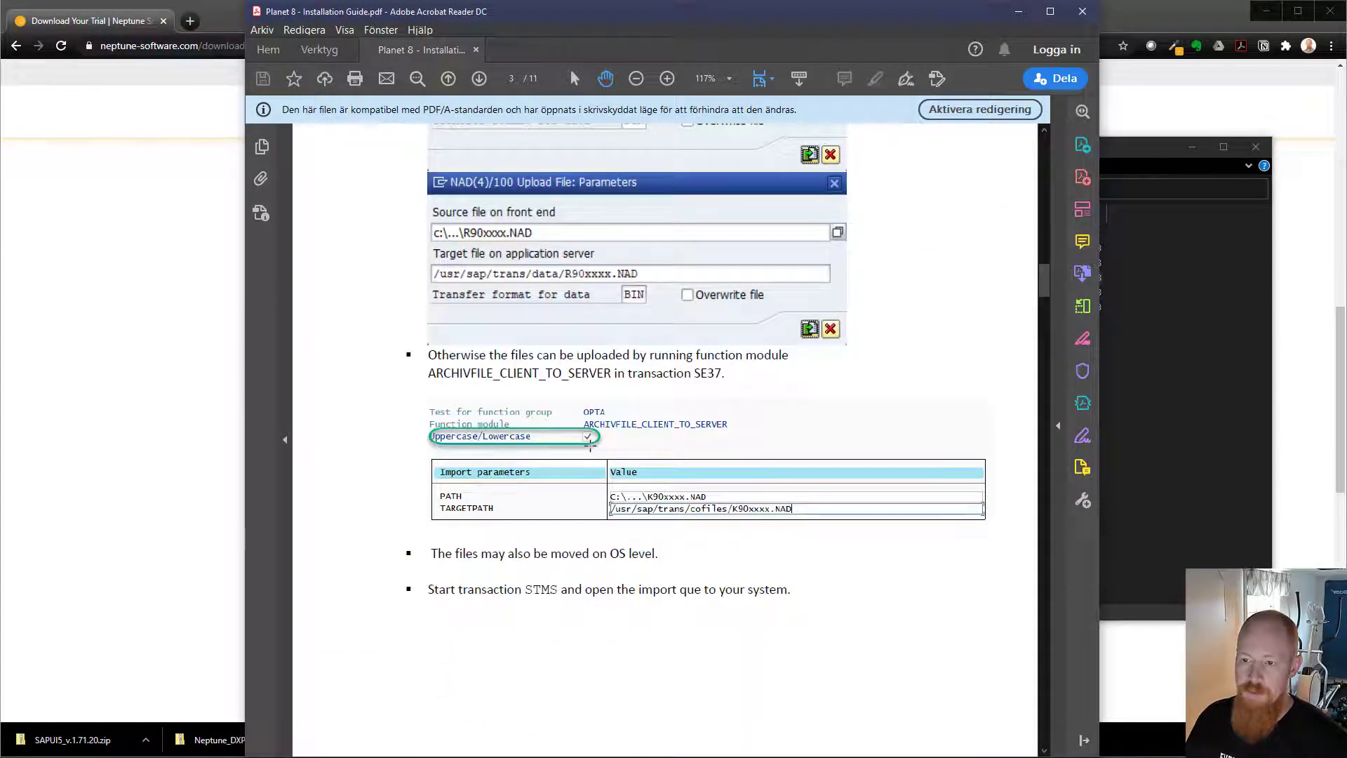
{"action": "scroll", "coordinate": [571, 386], "scroll_direction": "up", "scroll_amount": 10}
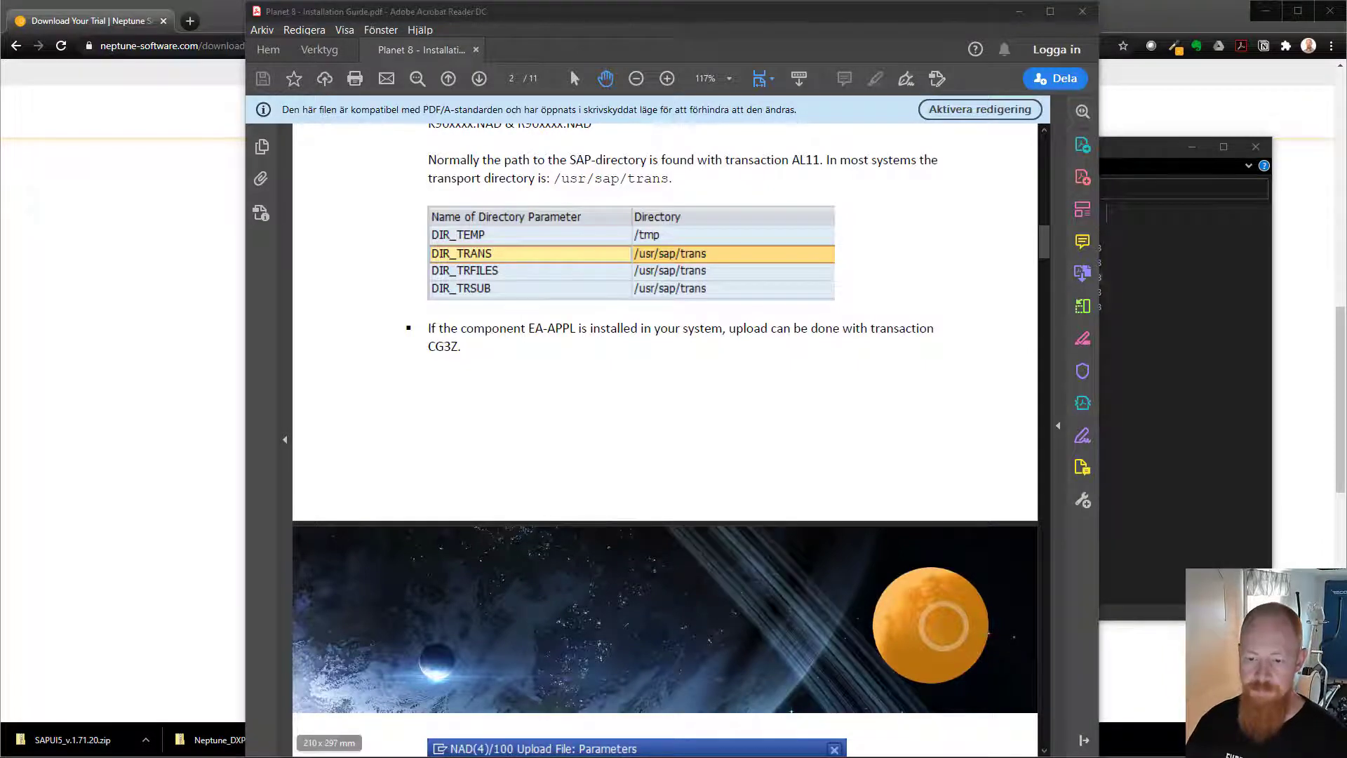
Switch to SAP Easy Access and try to run transaction CG3Z
{"action": "key", "text": "alt+Tab"}
{"action": "left_click", "coordinate": [49, 70]}
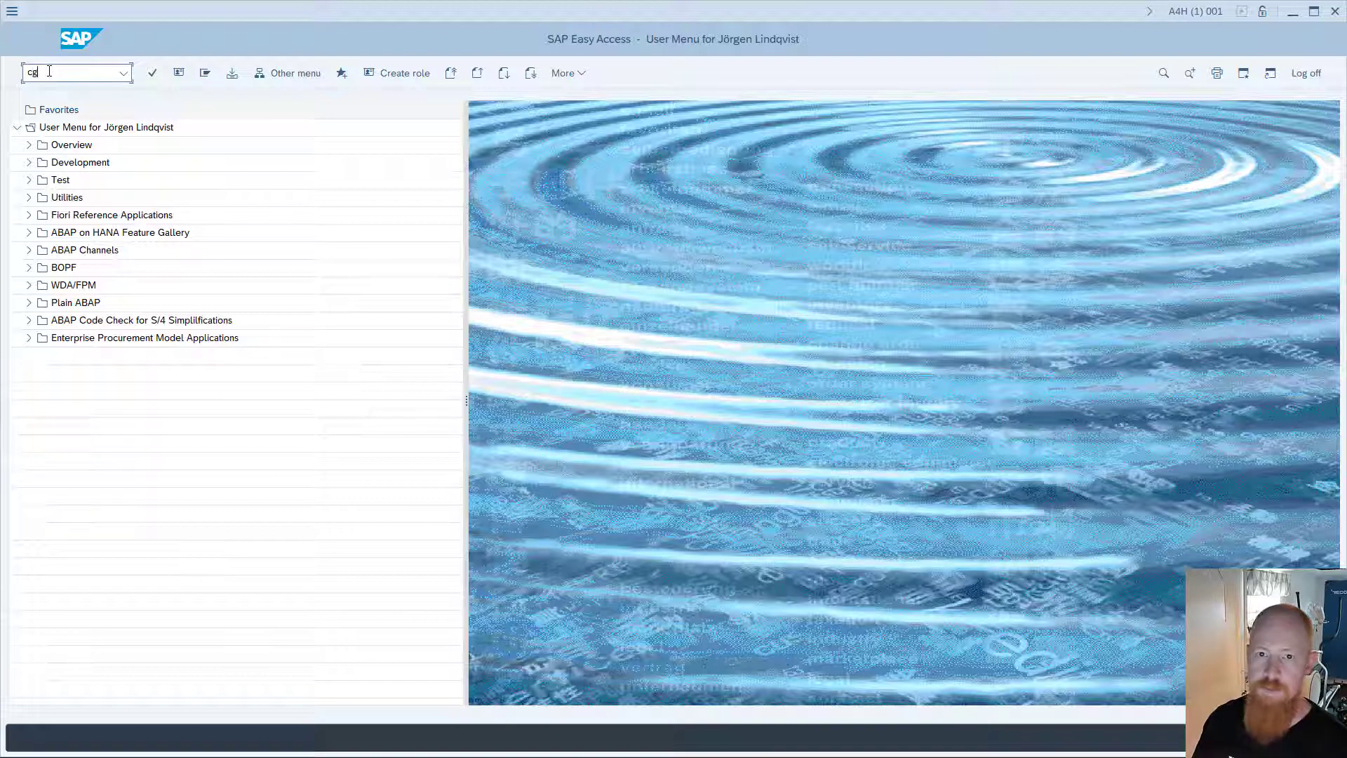
{"action": "key", "text": "Return"}
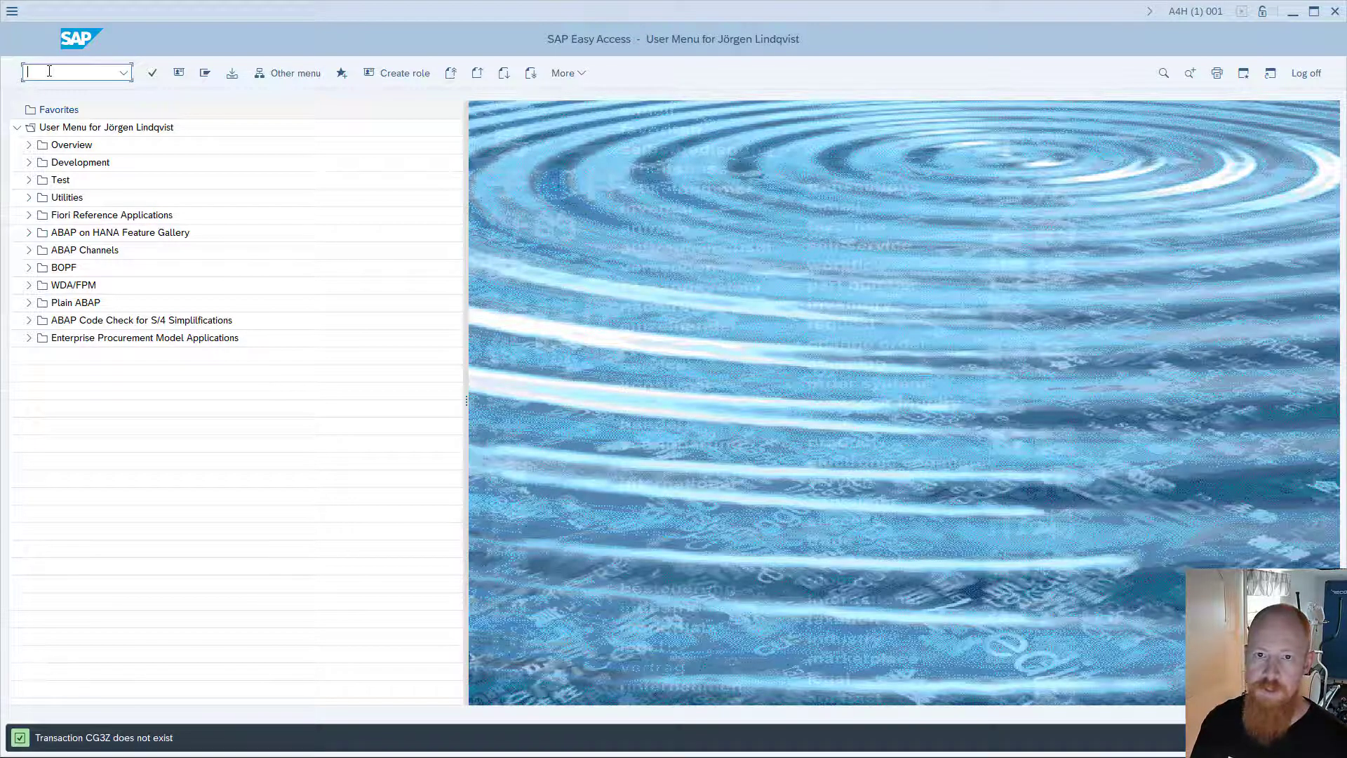
Return to the installation guide and copy the function module name ARCHIVFILE_CLIENT_TO_SERVER from the upload instructions
{"action": "key", "text": "alt+Tab"}
{"action": "scroll", "coordinate": [611, 513], "scroll_direction": "down", "scroll_amount": 2}
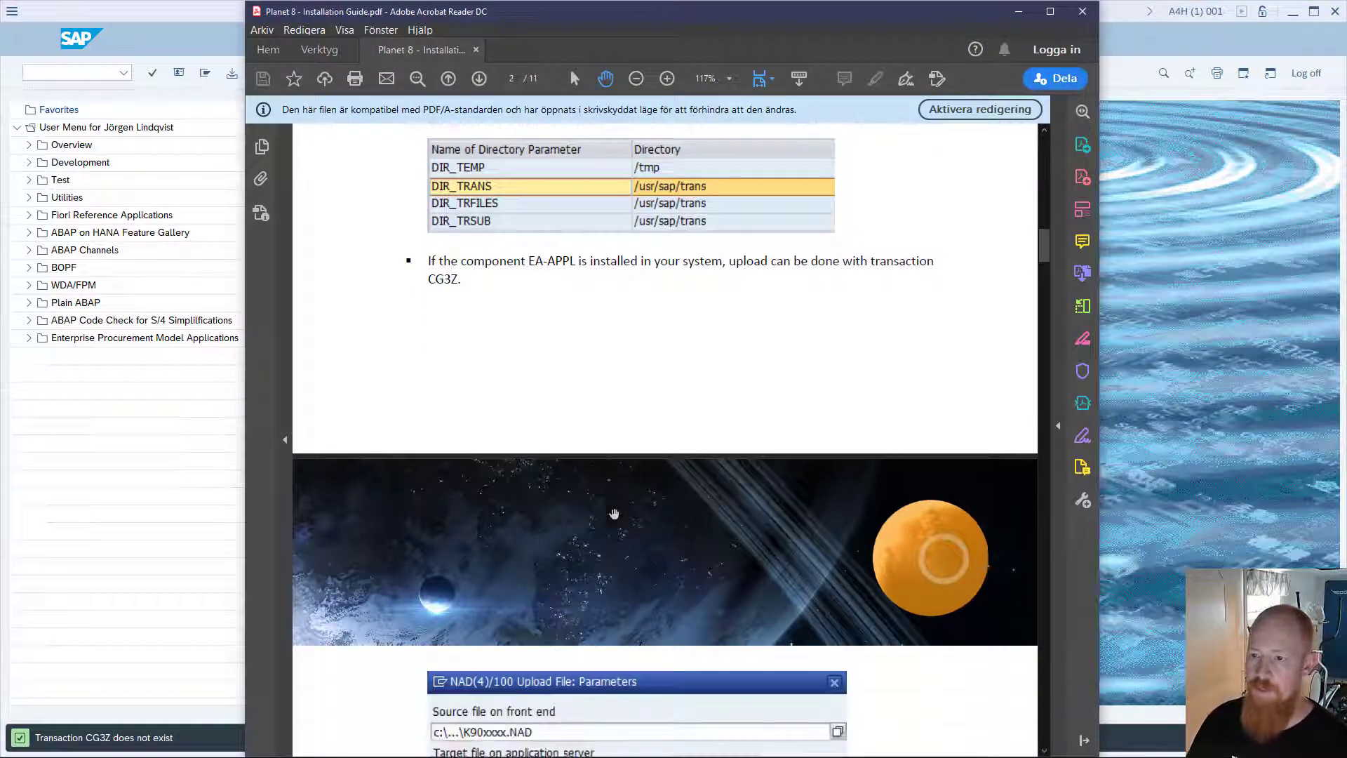
{"action": "scroll", "coordinate": [614, 514], "scroll_direction": "down", "scroll_amount": 15}
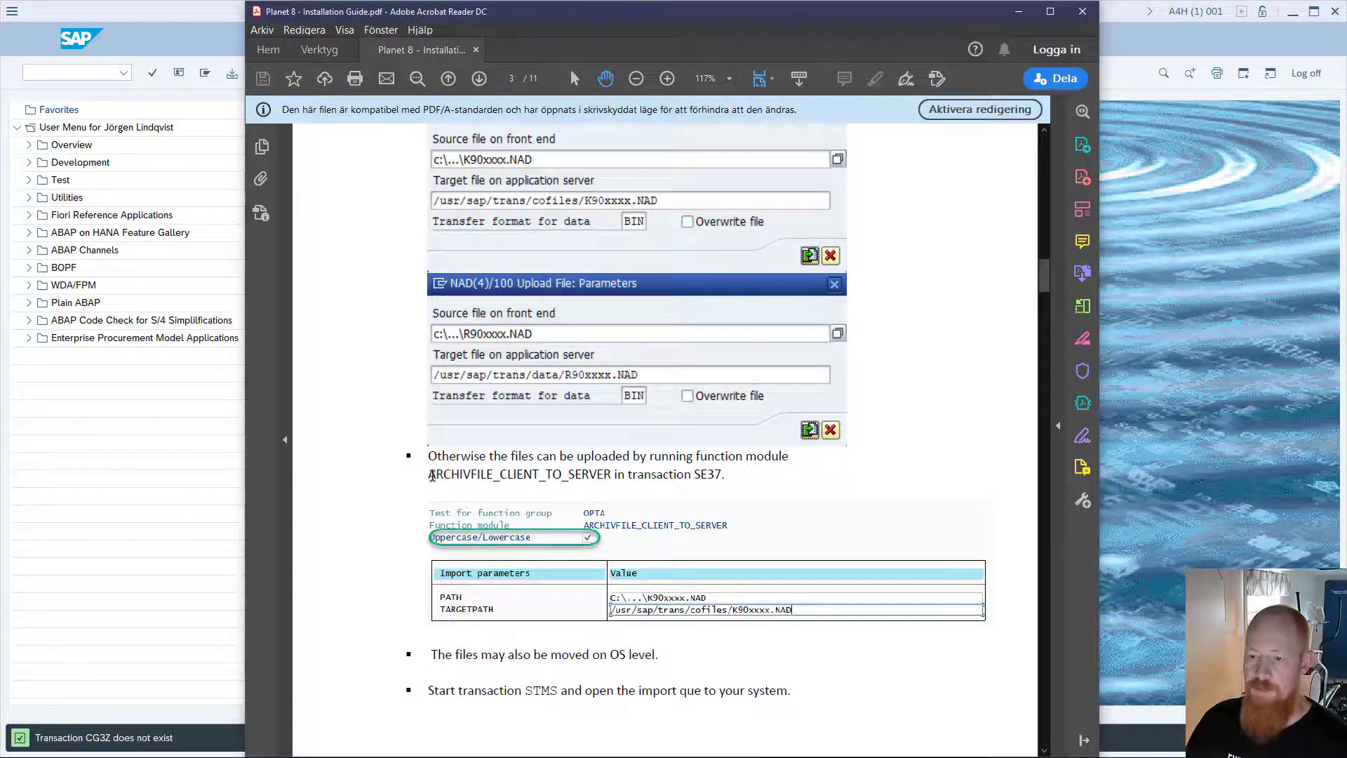
{"action": "left_click_drag", "start_coordinate": [433, 476], "coordinate": [541, 480]}
{"action": "left_click", "coordinate": [431, 474]}
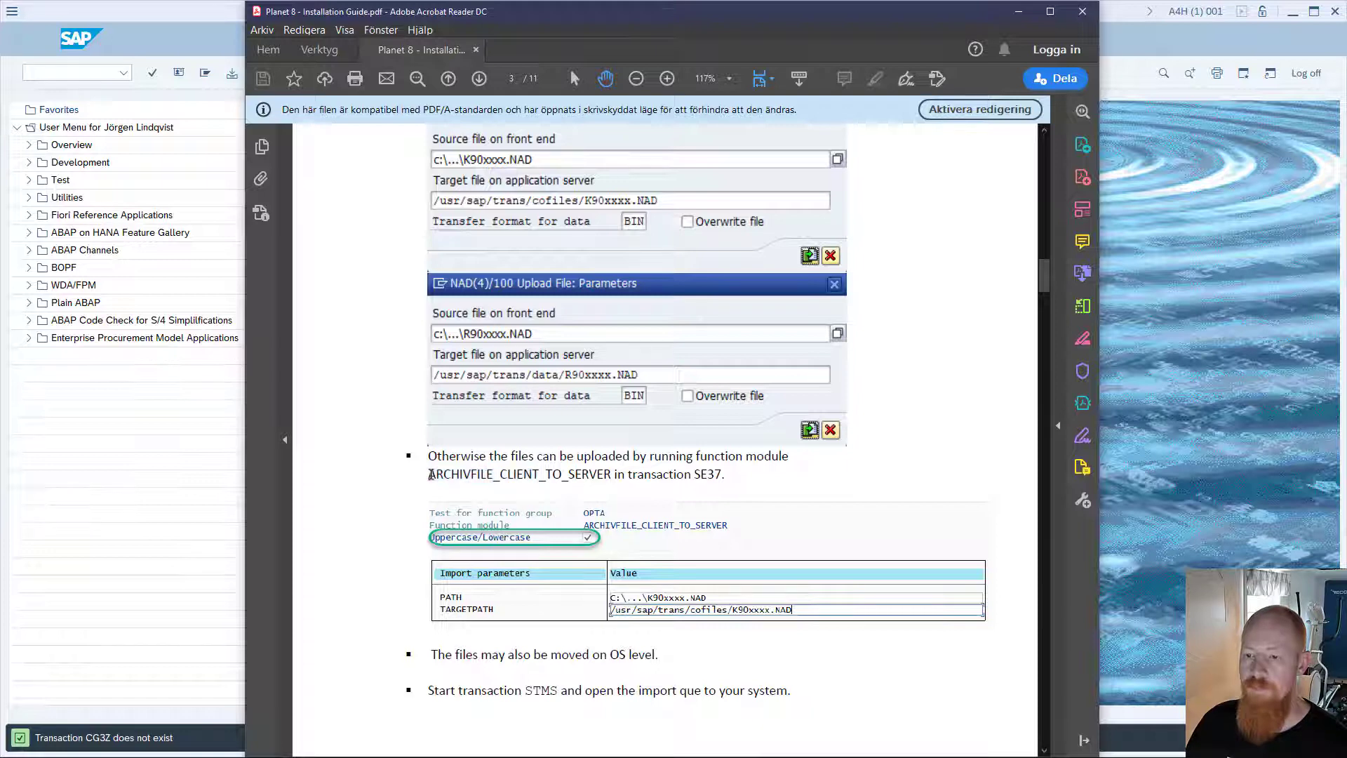
{"action": "left_click_drag", "start_coordinate": [431, 474], "coordinate": [610, 475]}
{"action": "key", "text": "ctrl+c"}
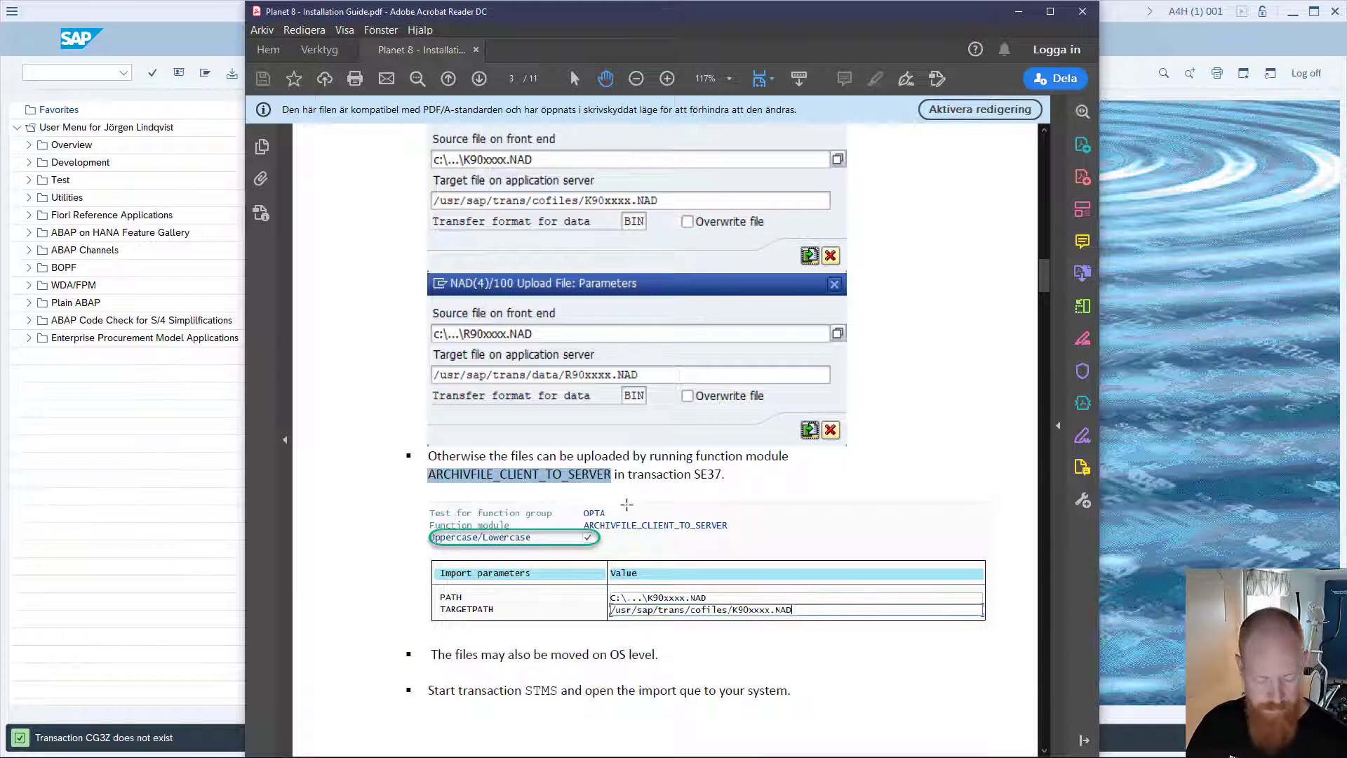
Switch to SAP and run transaction SE37
{"action": "left_click", "coordinate": [74, 69]}
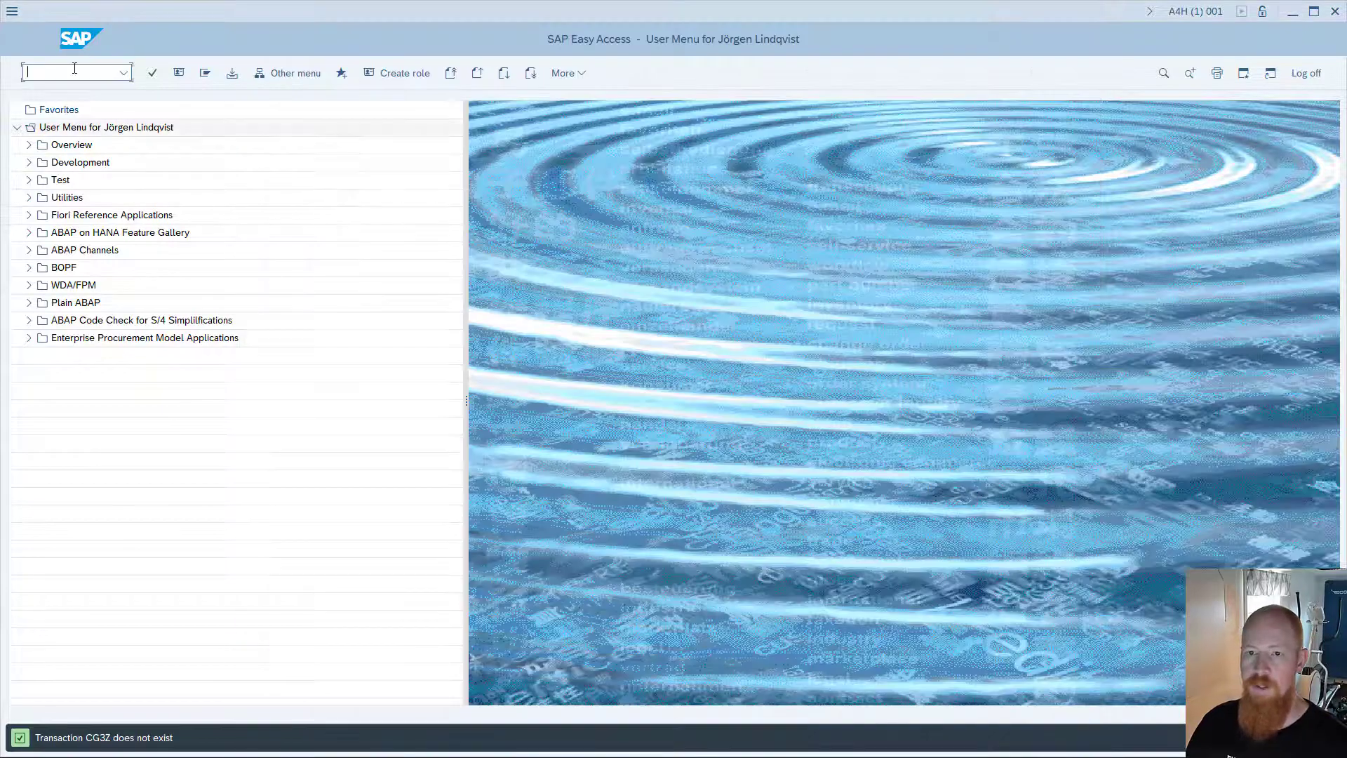
{"action": "type", "text": "se34"}
{"action": "key", "text": "BackSpace"}
{"action": "type", "text": "7"}
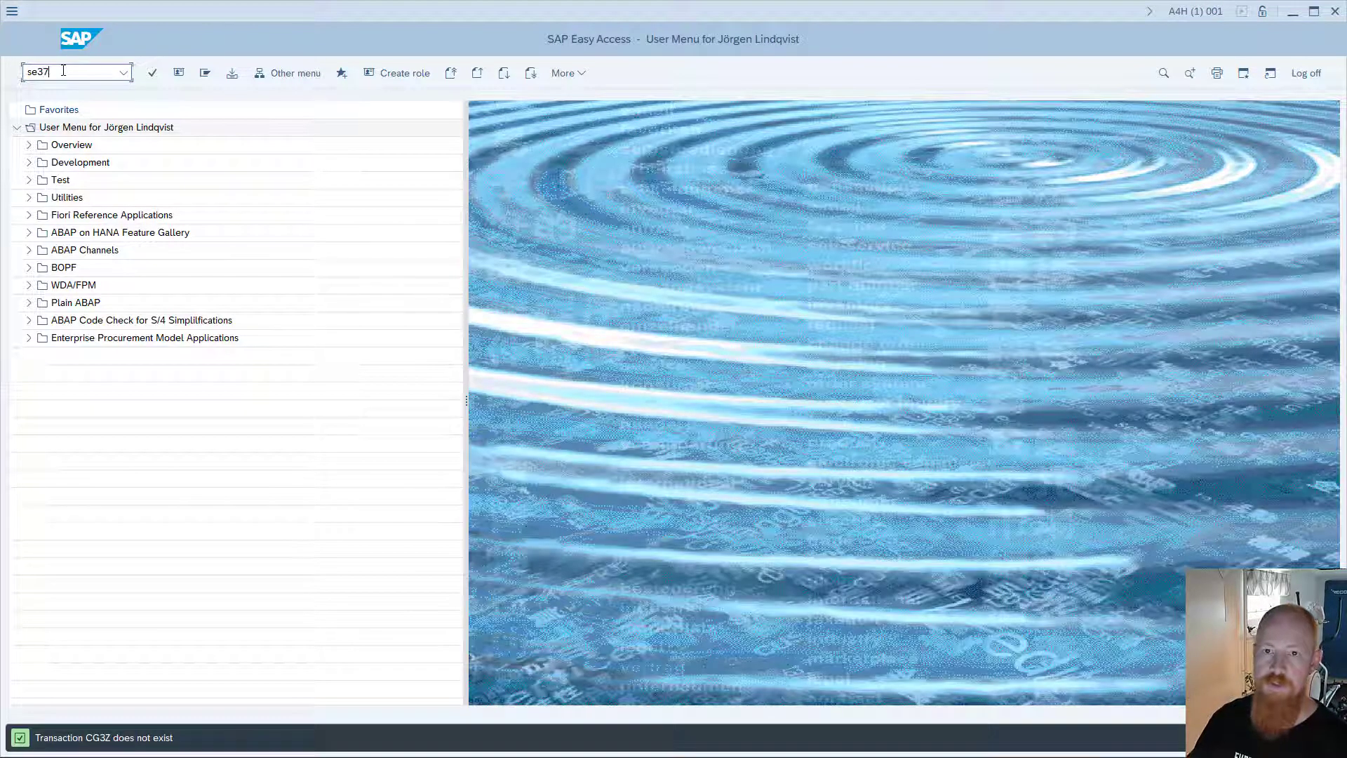
{"action": "key", "text": "Return"}
Open the test screen for function module ARCHIVFILE_CLIENT_TO_SERVER and enable Uppercase/Lowercase
{"action": "key", "text": "ctrl+v"}
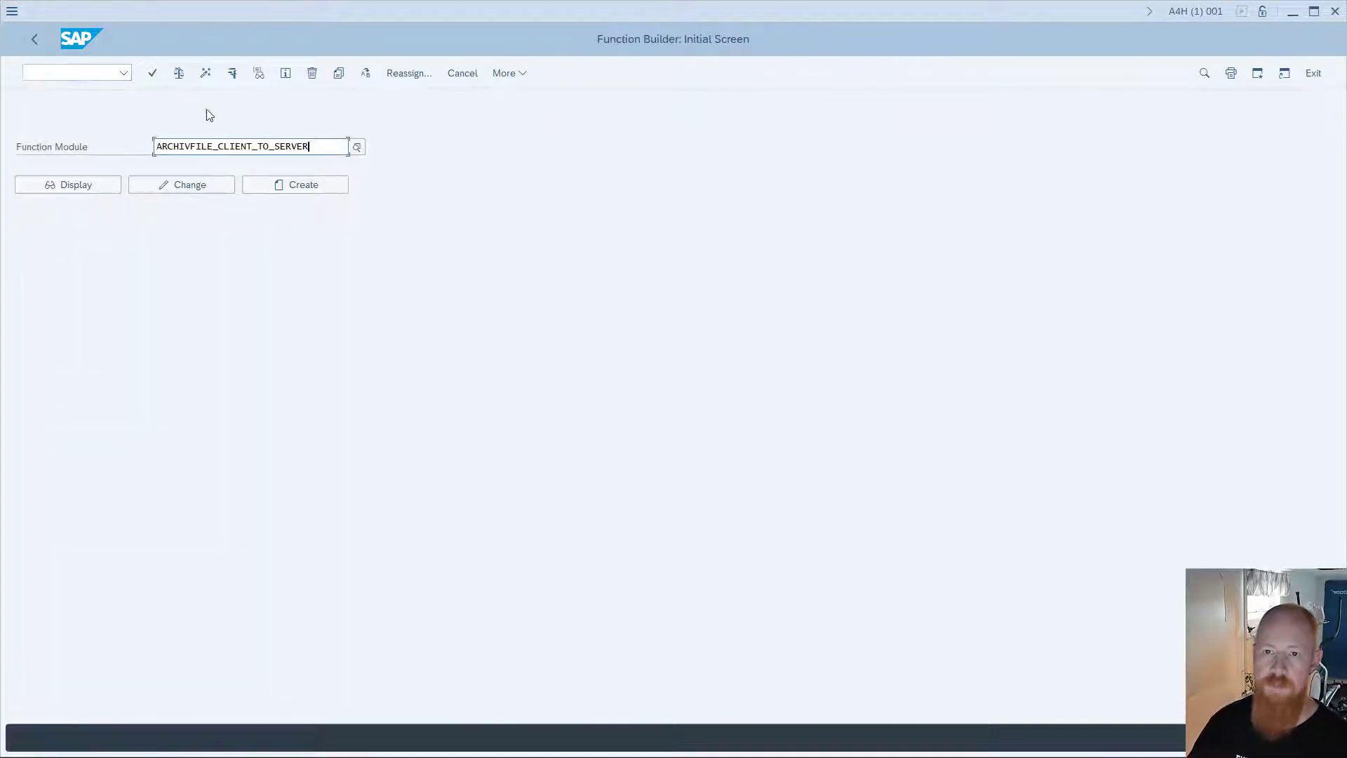
{"action": "left_click", "coordinate": [232, 76]}
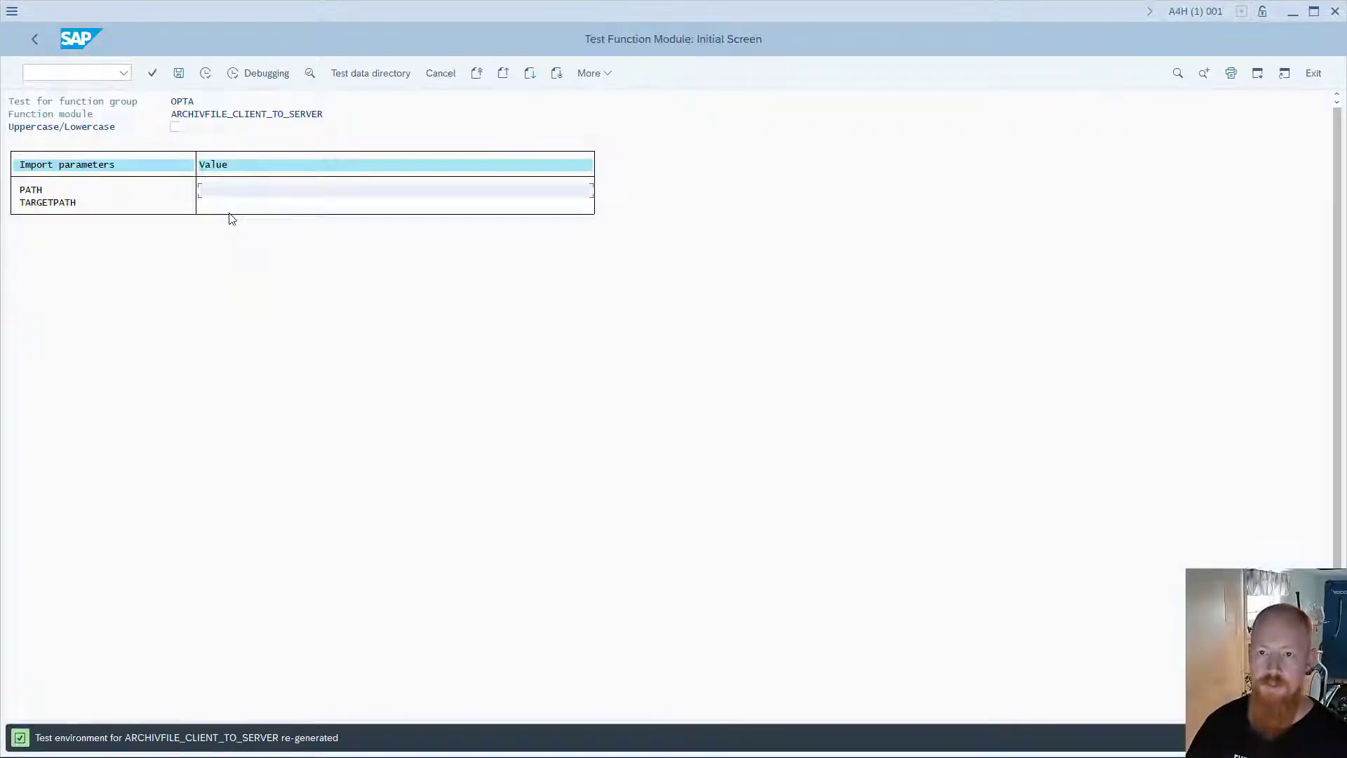
{"action": "left_click", "coordinate": [176, 129]}
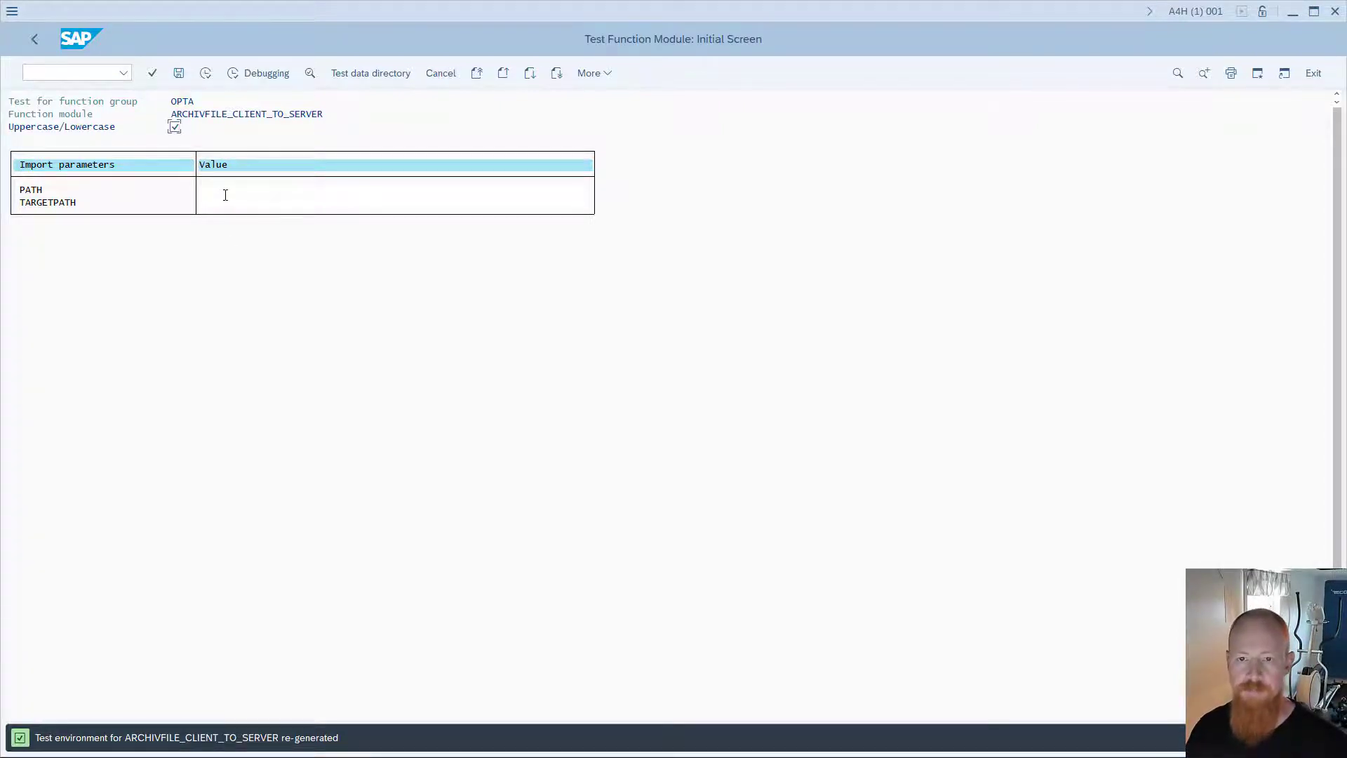
Check the guide's example upload parameters, switch to the Neptune_DXP_Planet_8_6.0.3 folder, examine K906010.NAD and R906010.NAD, and leave K906010.NAD selected
{"action": "key", "text": "alt+Tab"}
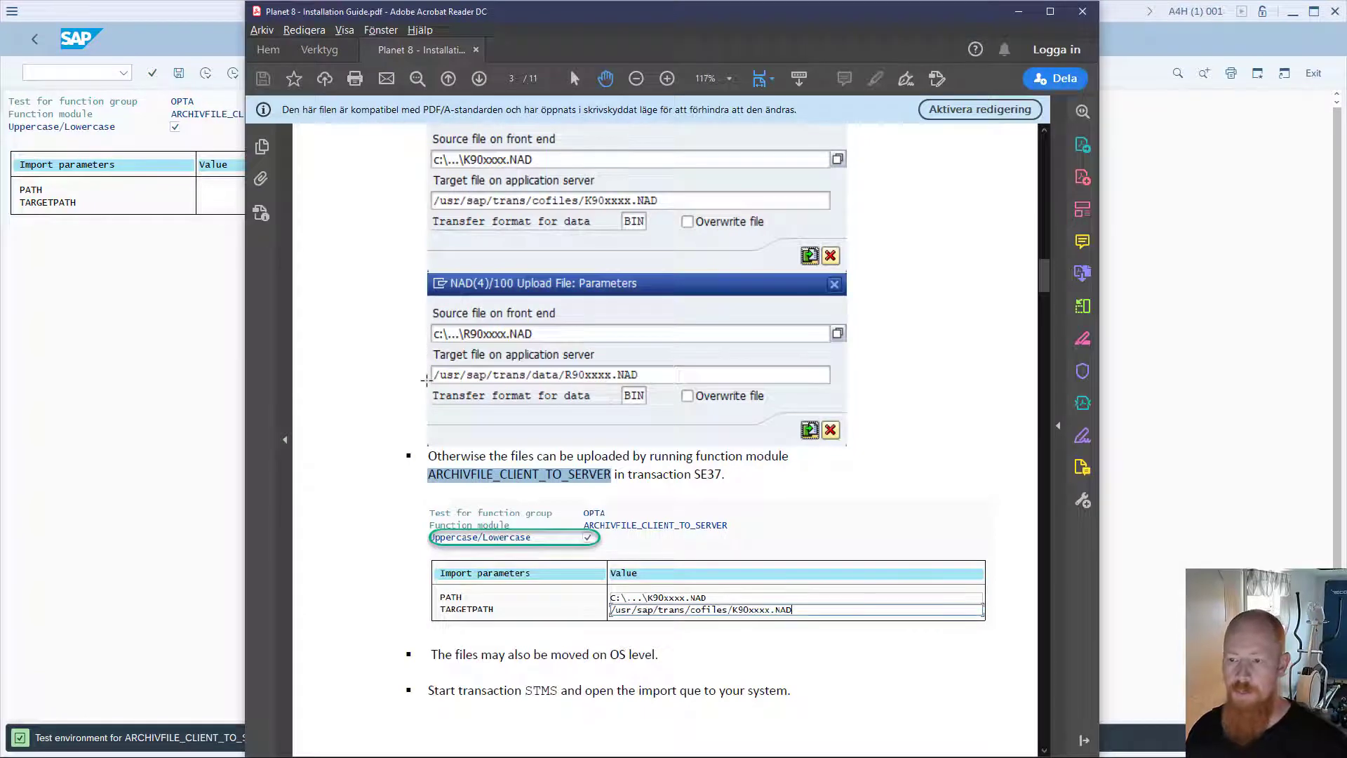
{"action": "scroll", "coordinate": [425, 379], "scroll_direction": "down", "scroll_amount": 3}
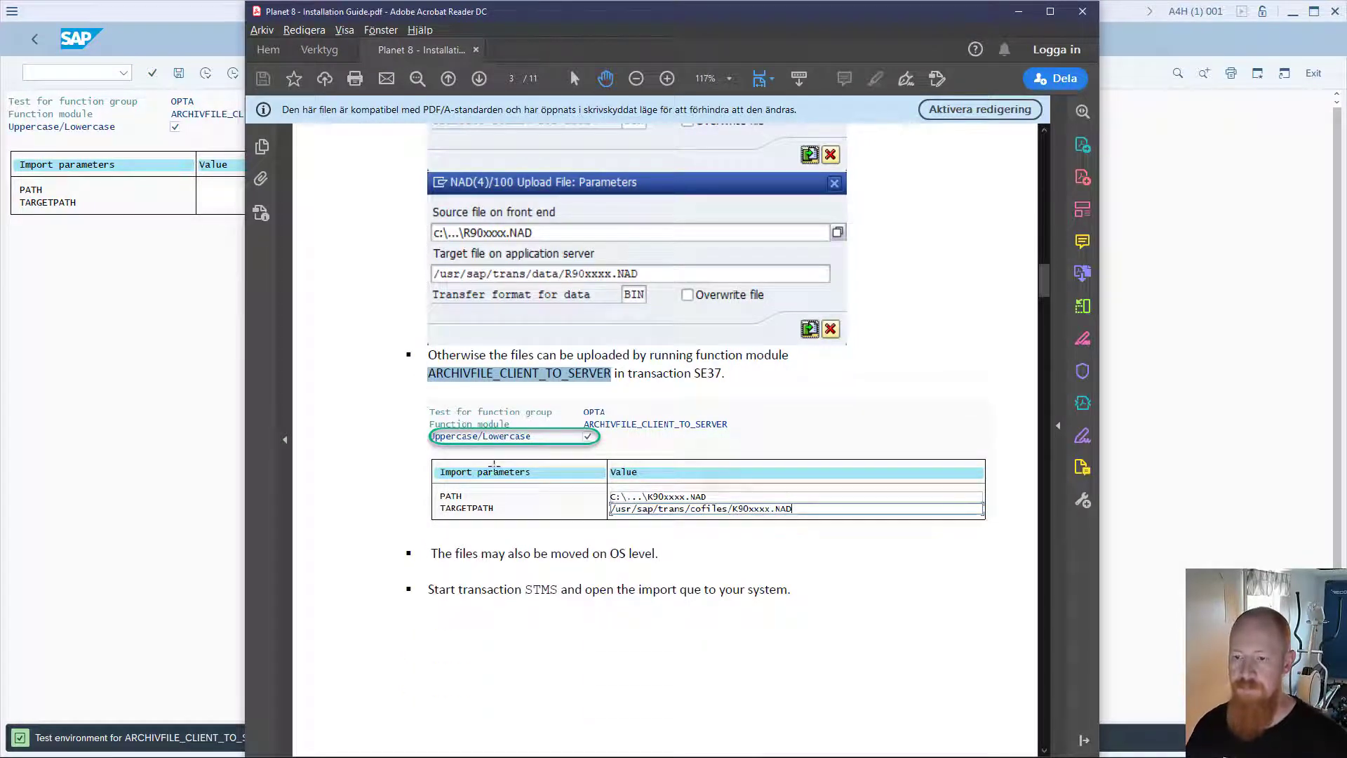
{"action": "key", "text": "alt+Tab"}
{"action": "key", "text": "alt+Tab"}
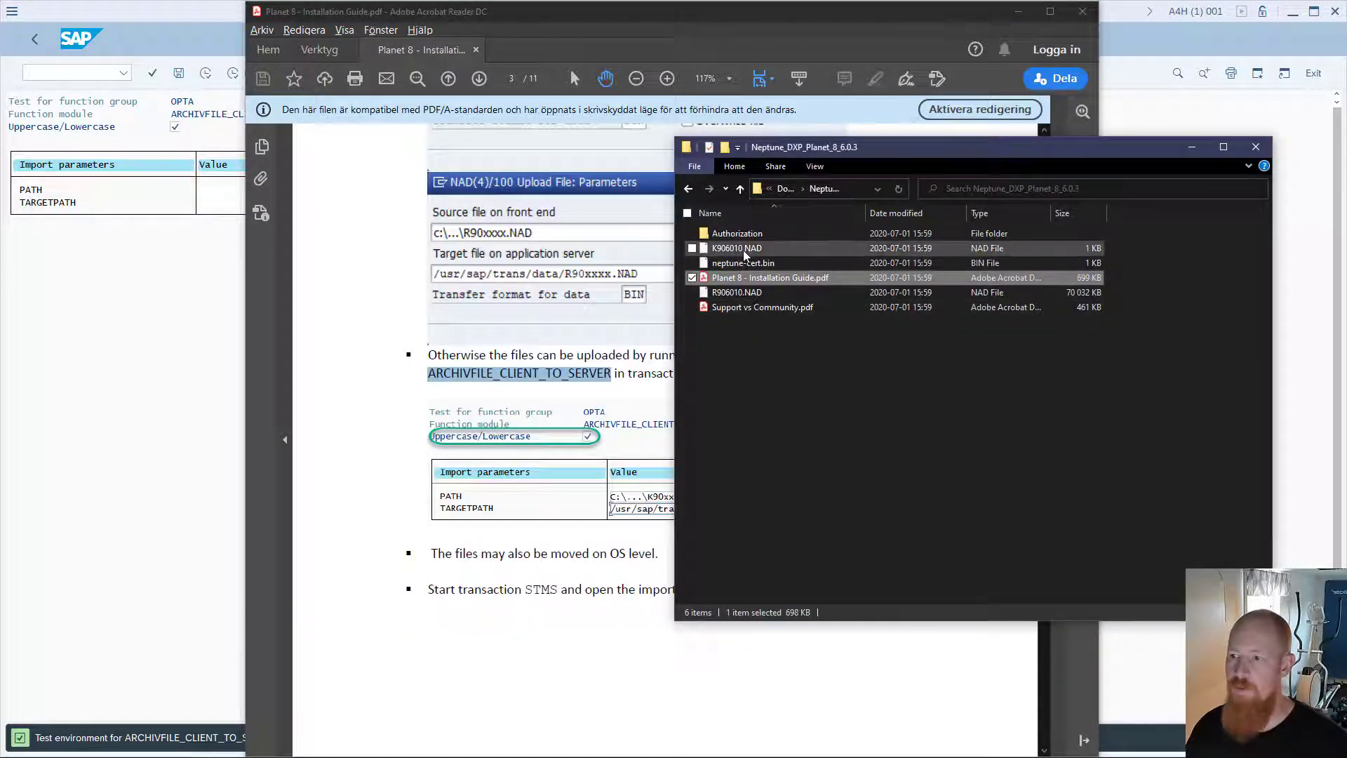
{"action": "left_click", "coordinate": [724, 249]}
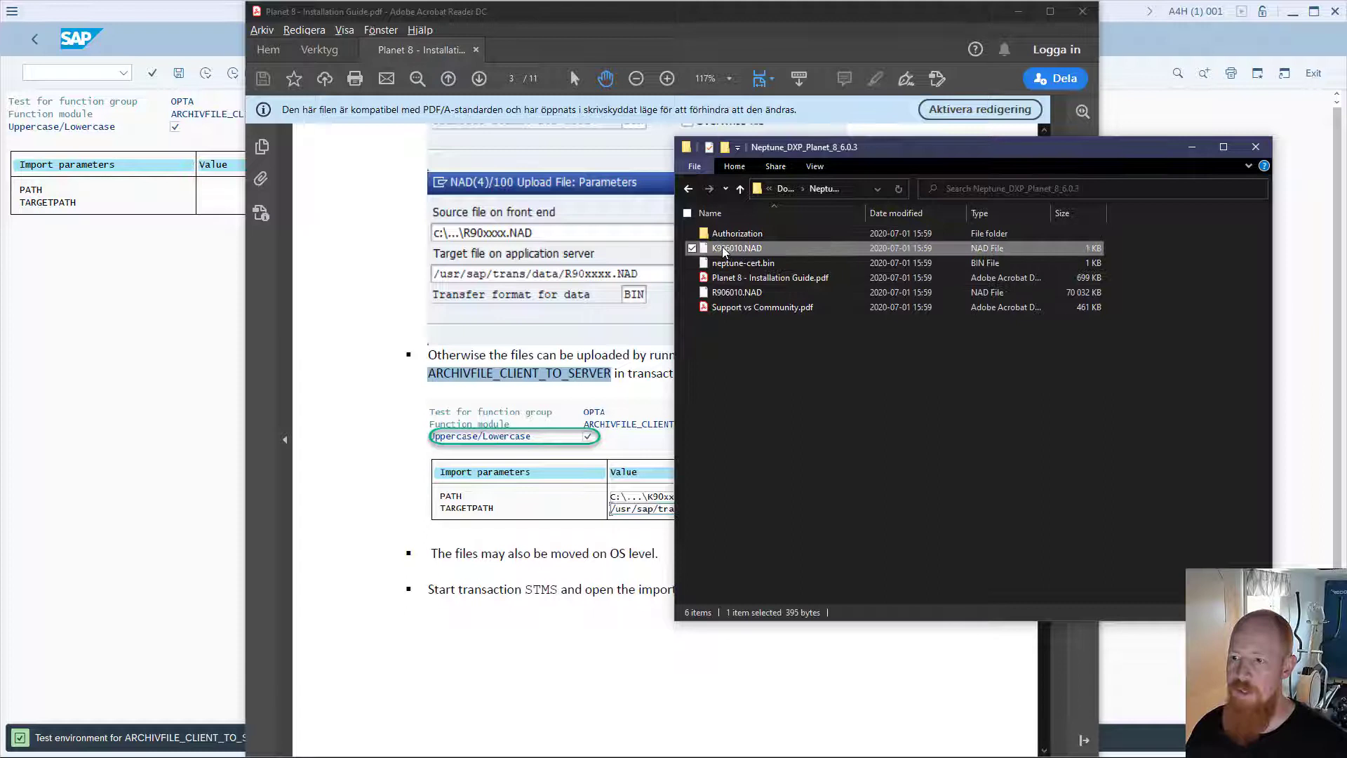
{"action": "left_click", "coordinate": [722, 293]}
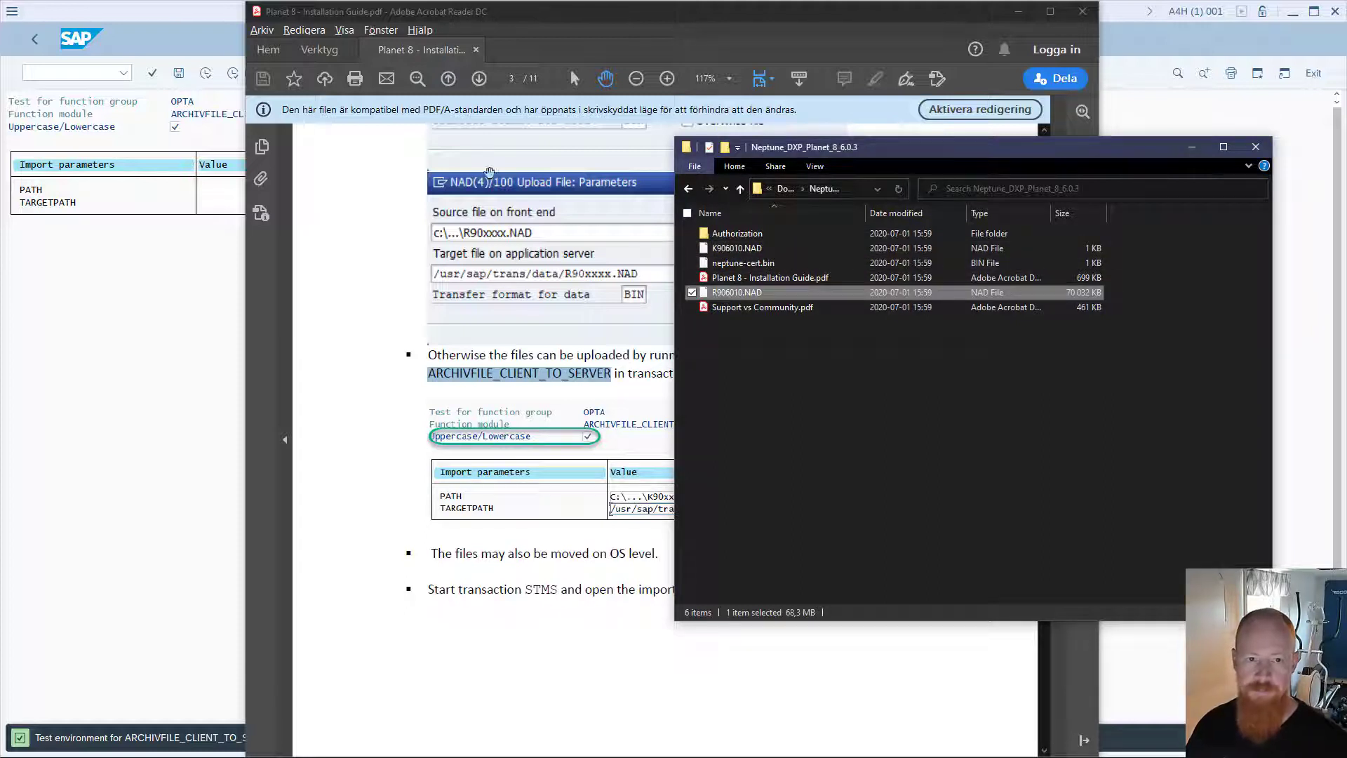
{"action": "left_click", "coordinate": [727, 250]}
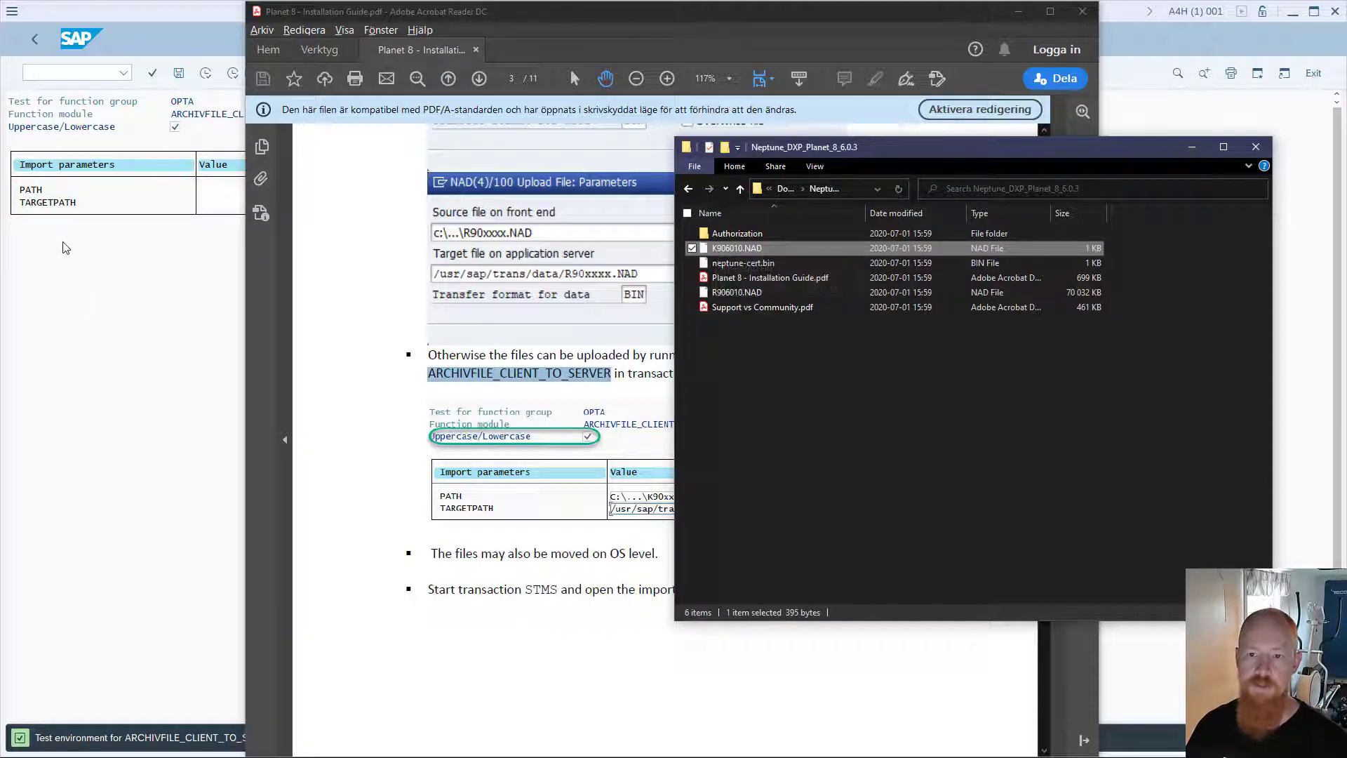
Compare the empty import parameters in SAP with the installation guide's example PATH and TARGETPATH values
{"action": "left_click", "coordinate": [83, 306]}
{"action": "left_click", "coordinate": [285, 189]}
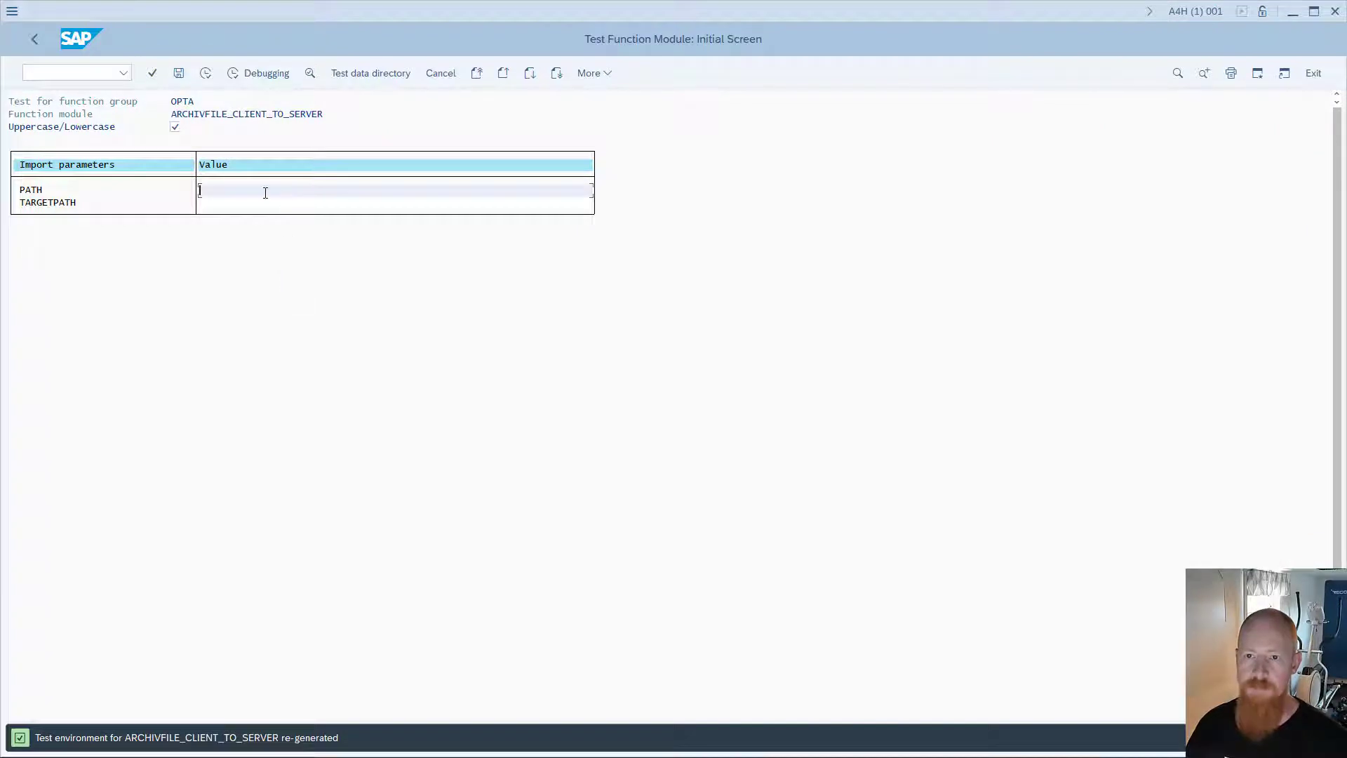
{"action": "key", "text": "alt+Tab"}
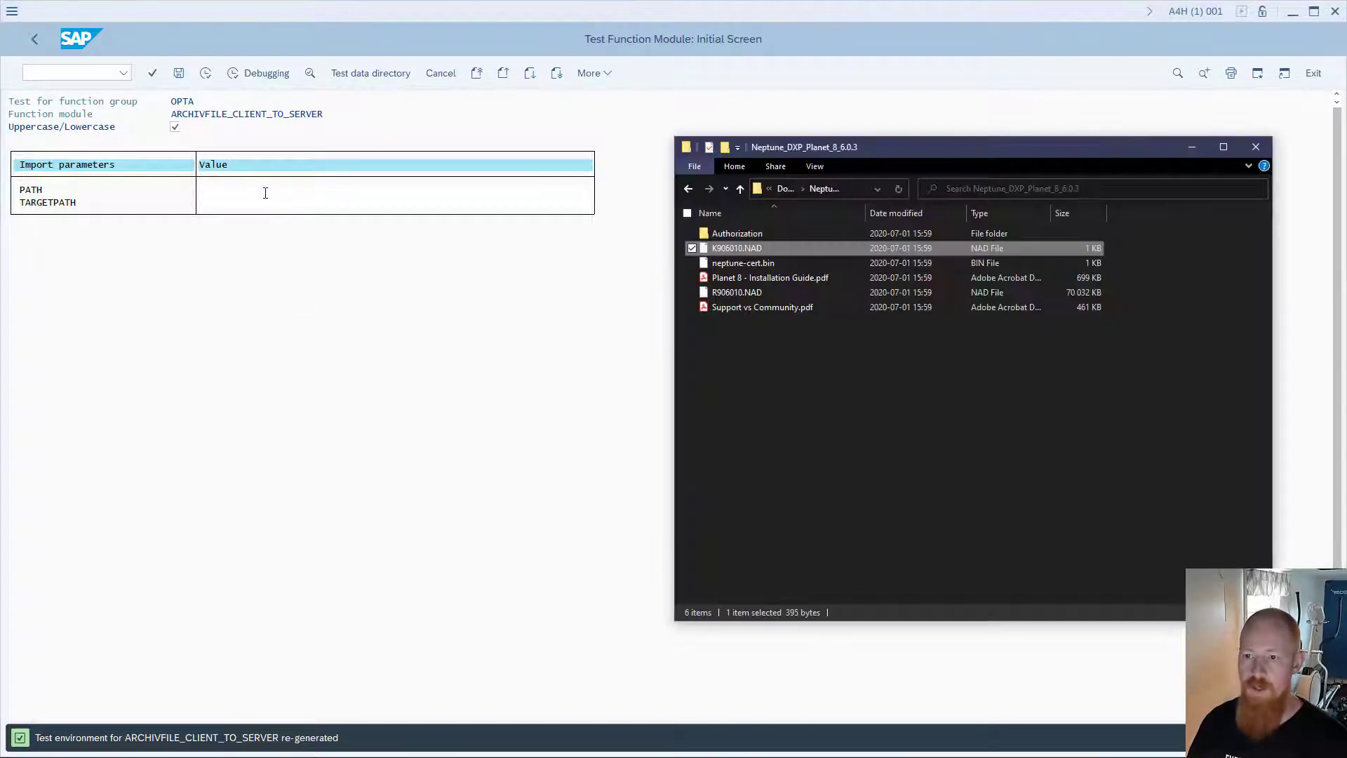
{"action": "key", "text": "alt+Tab"}
{"action": "key", "text": "Tab"}
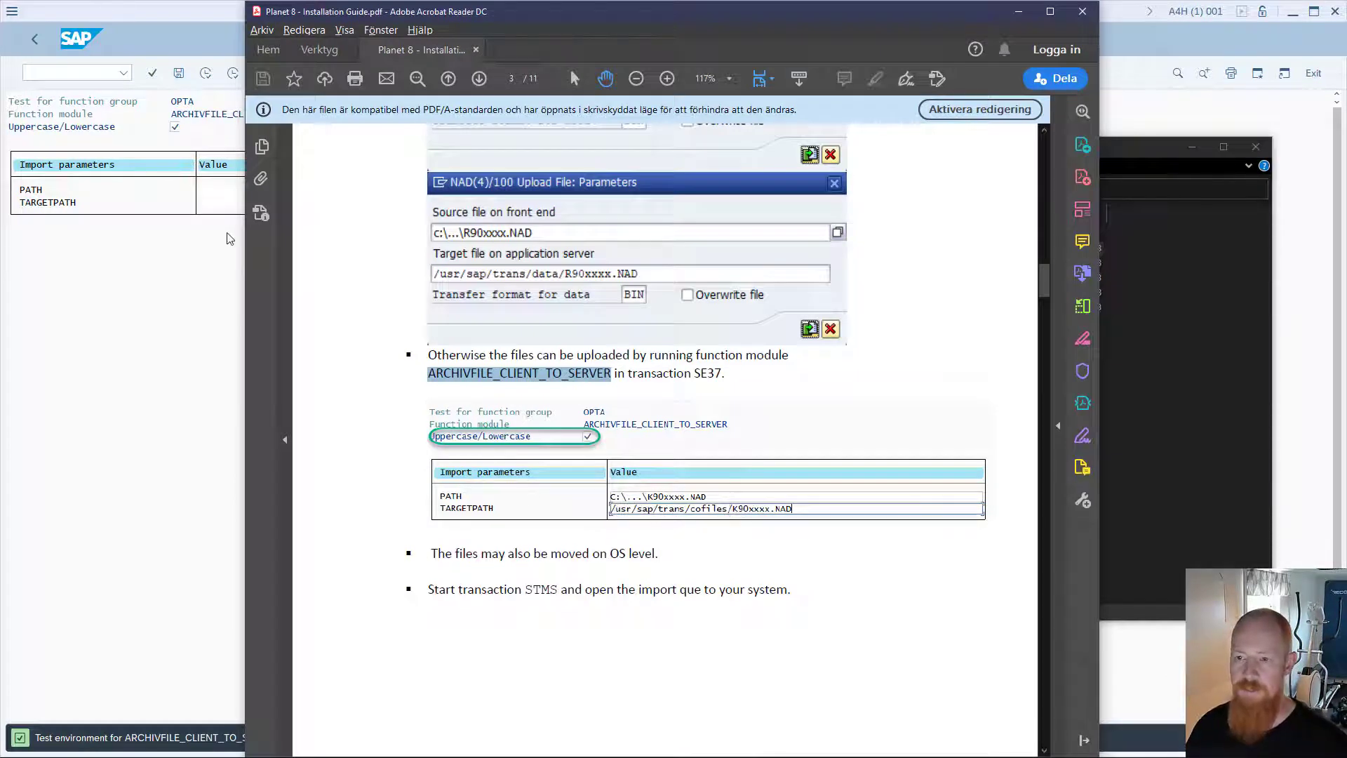
{"action": "key", "text": "alt+Tab"}
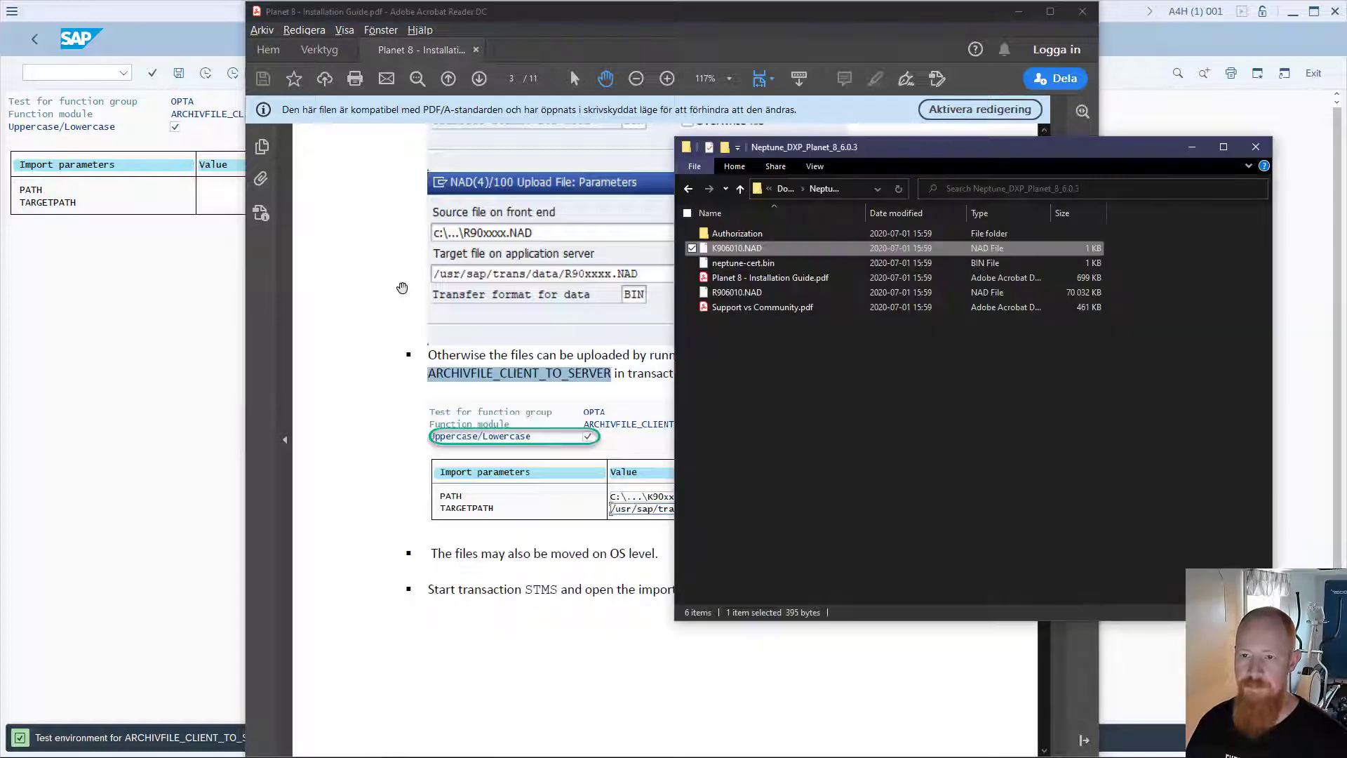
Copy the Neptune_DXP_Planet_8_6.0.3 folder's full path and enter it as the PATH import parameter in SAP
{"action": "right_click", "coordinate": [751, 249]}
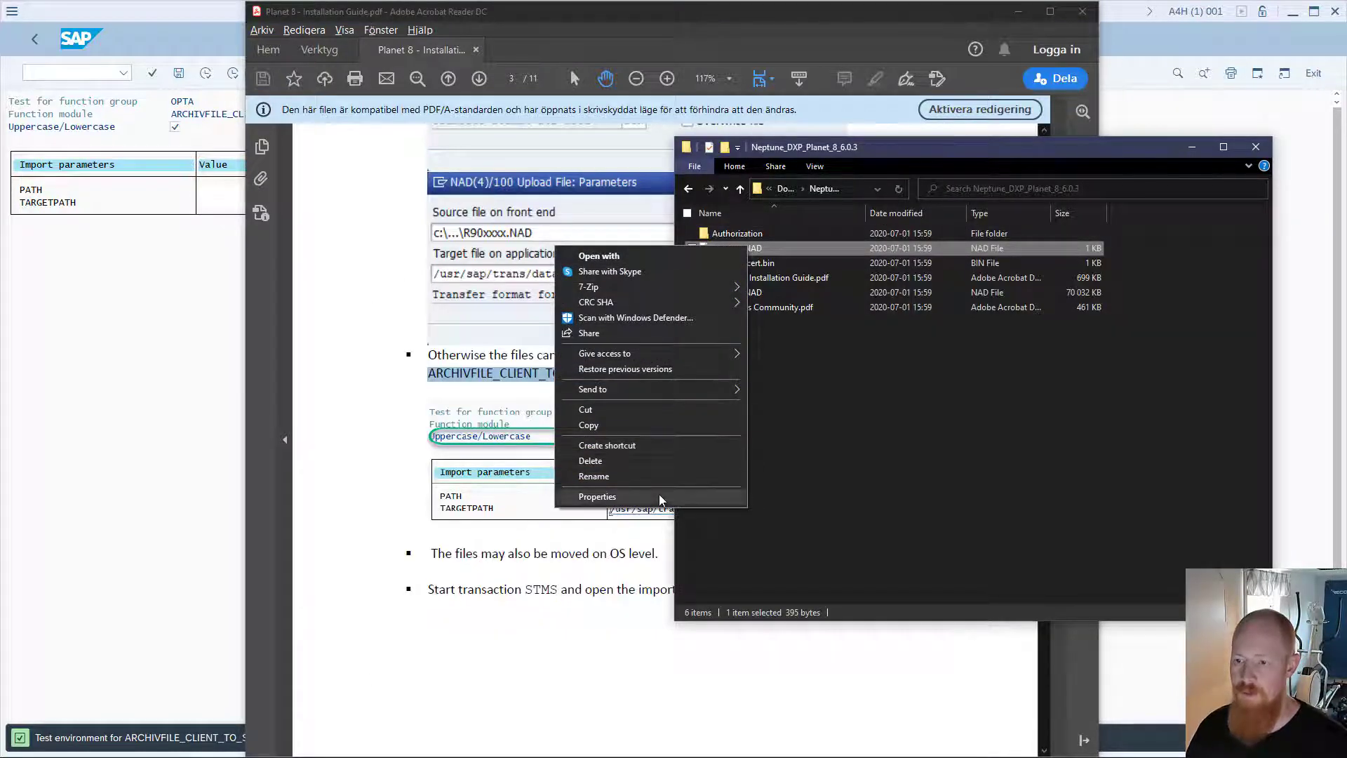
{"action": "left_click", "coordinate": [900, 463]}
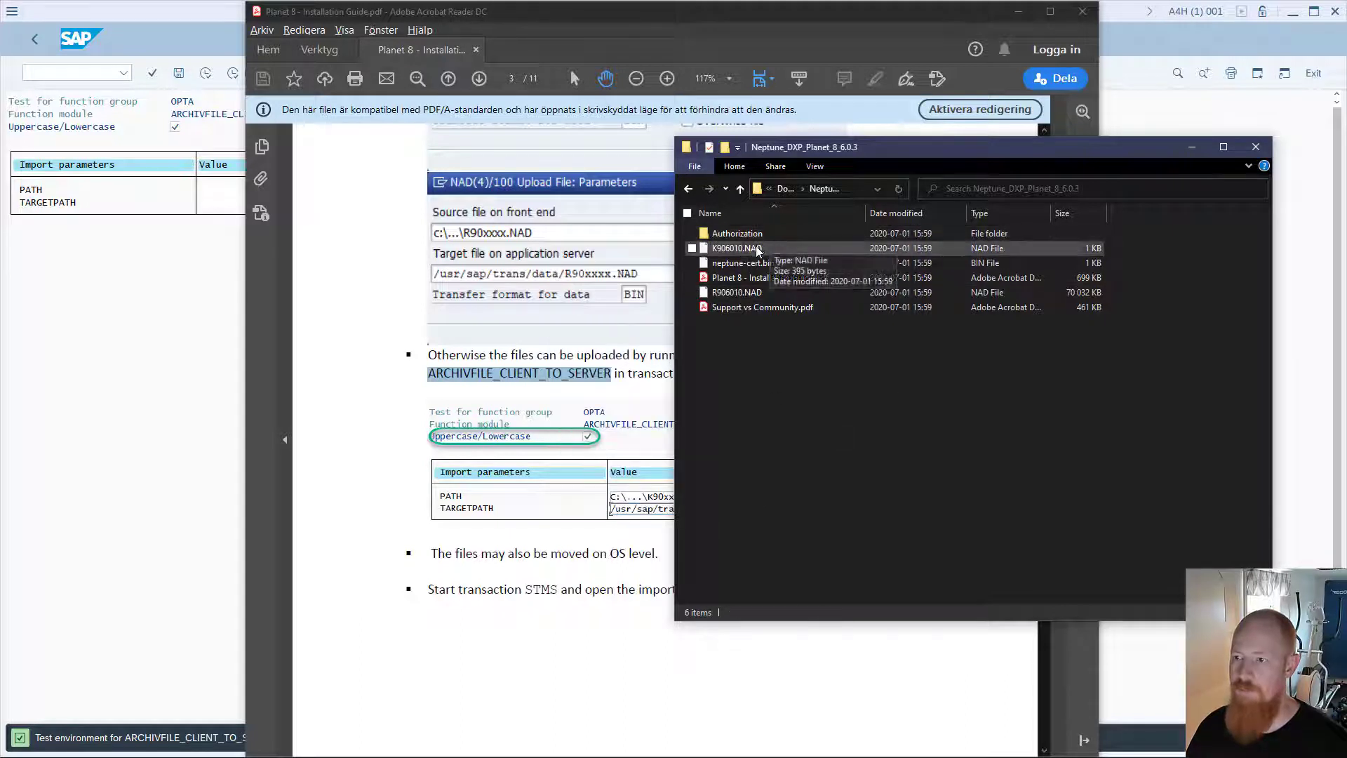
{"action": "left_click", "coordinate": [747, 248]}
{"action": "left_click", "coordinate": [842, 188]}
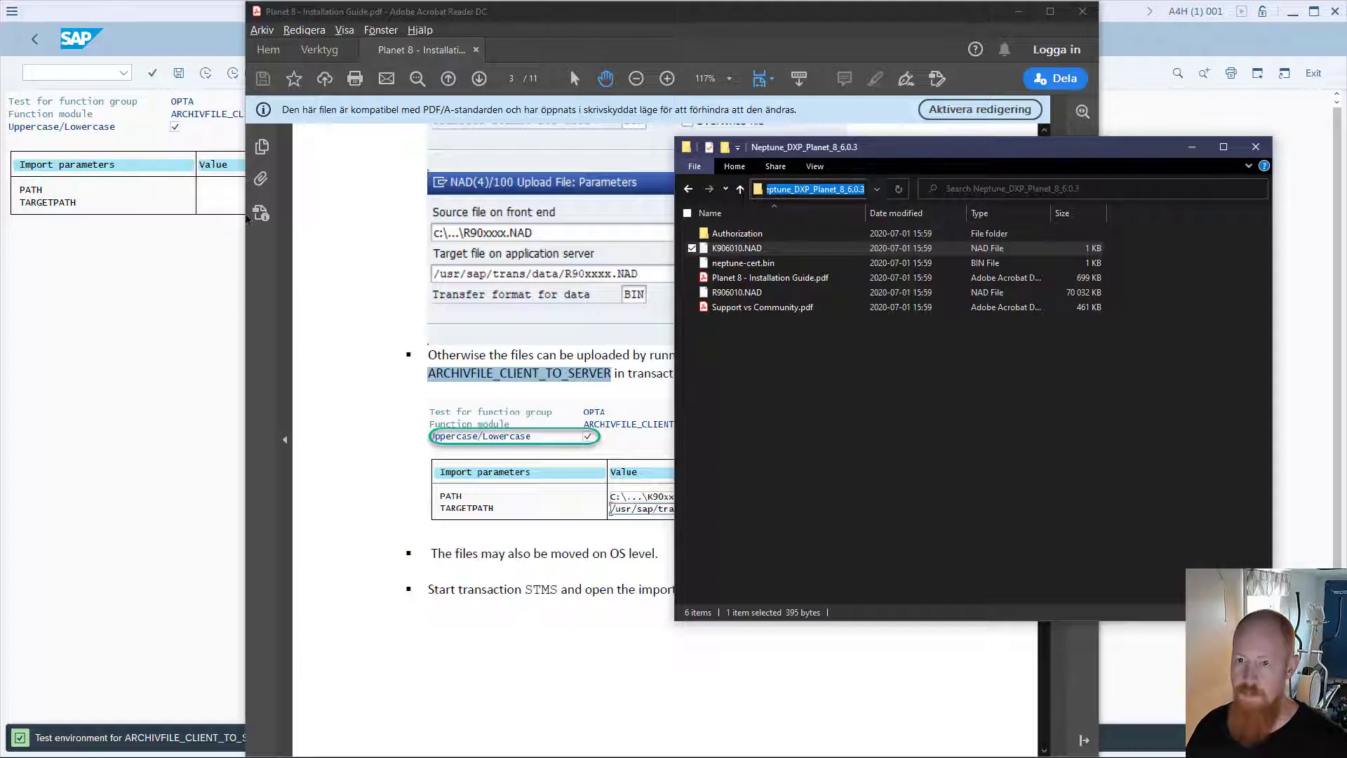
{"action": "left_click", "coordinate": [223, 194]}
{"action": "type", "text": "C:\\Users\\jolt\\Downloads\\Neptune_DXP_Planet_8_6.0.3"}
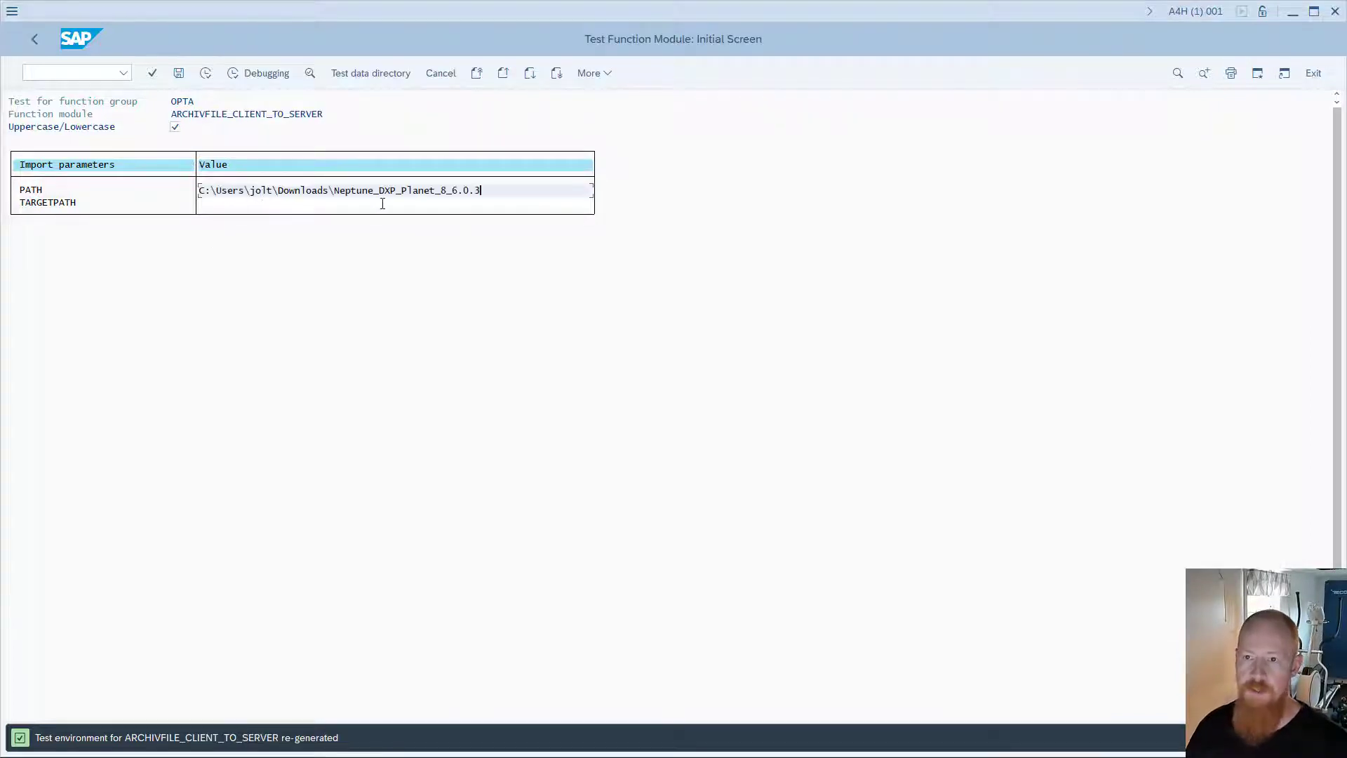
Copy the file name K906010.NAD from the folder and append it to the PATH value in SAP
{"action": "key", "text": "alt+Tab"}
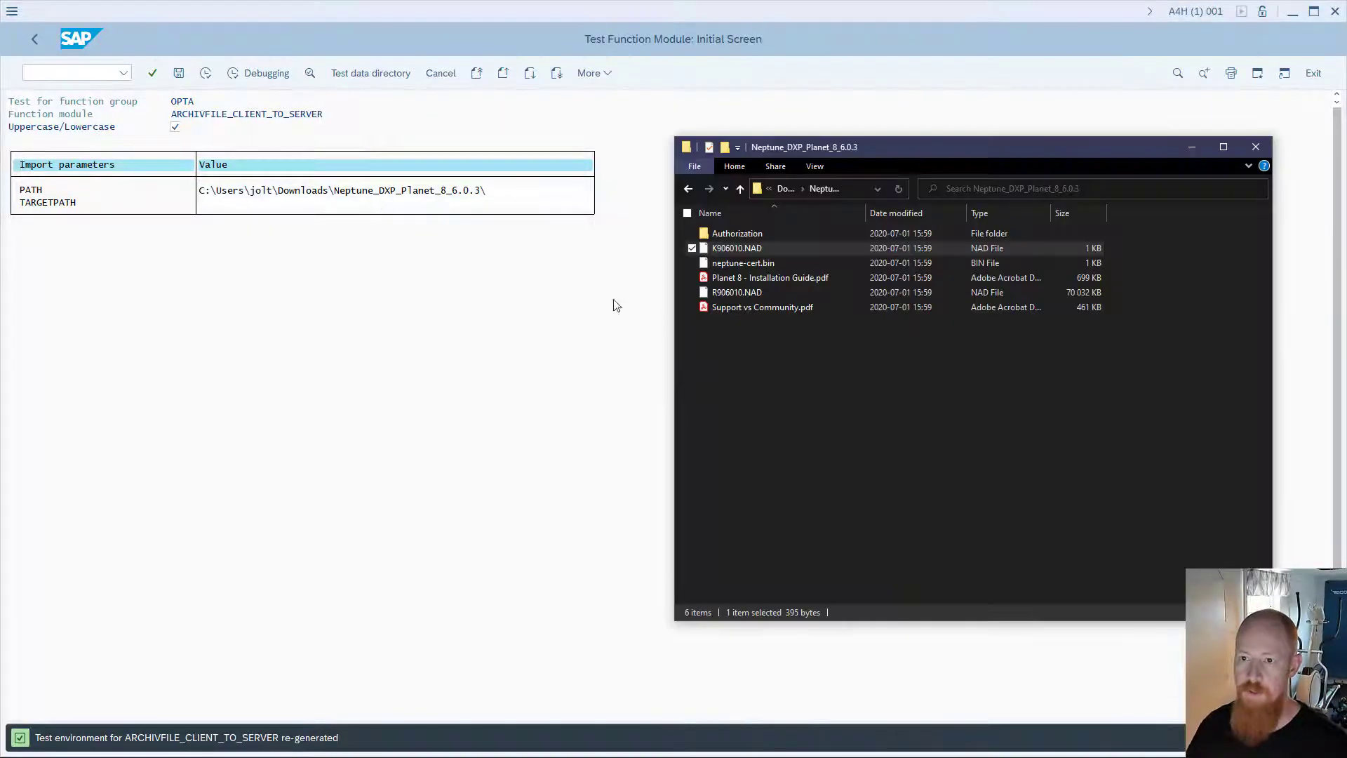
{"action": "left_click", "coordinate": [761, 249]}
{"action": "left_click_drag", "start_coordinate": [773, 248], "coordinate": [665, 247]}
{"action": "key", "text": "ctrl+c"}
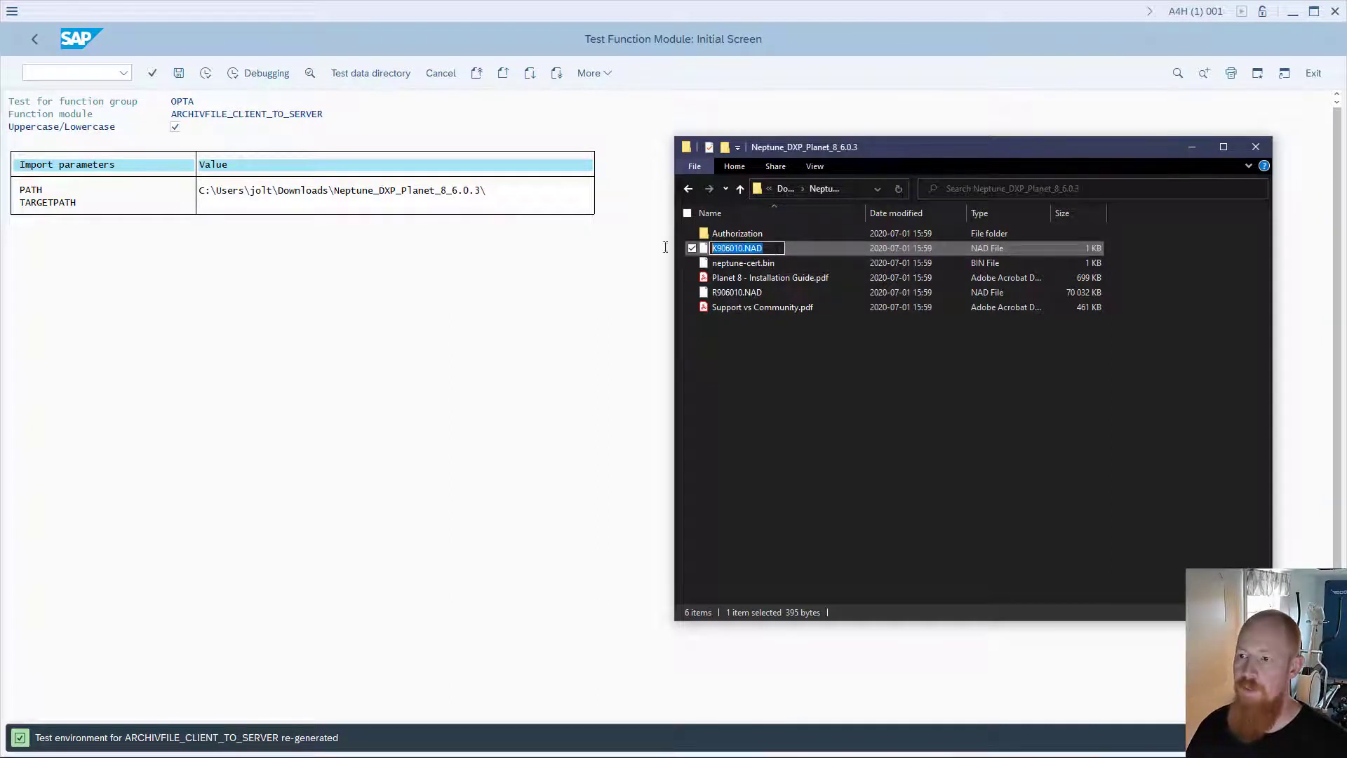
{"action": "left_click", "coordinate": [502, 191]}
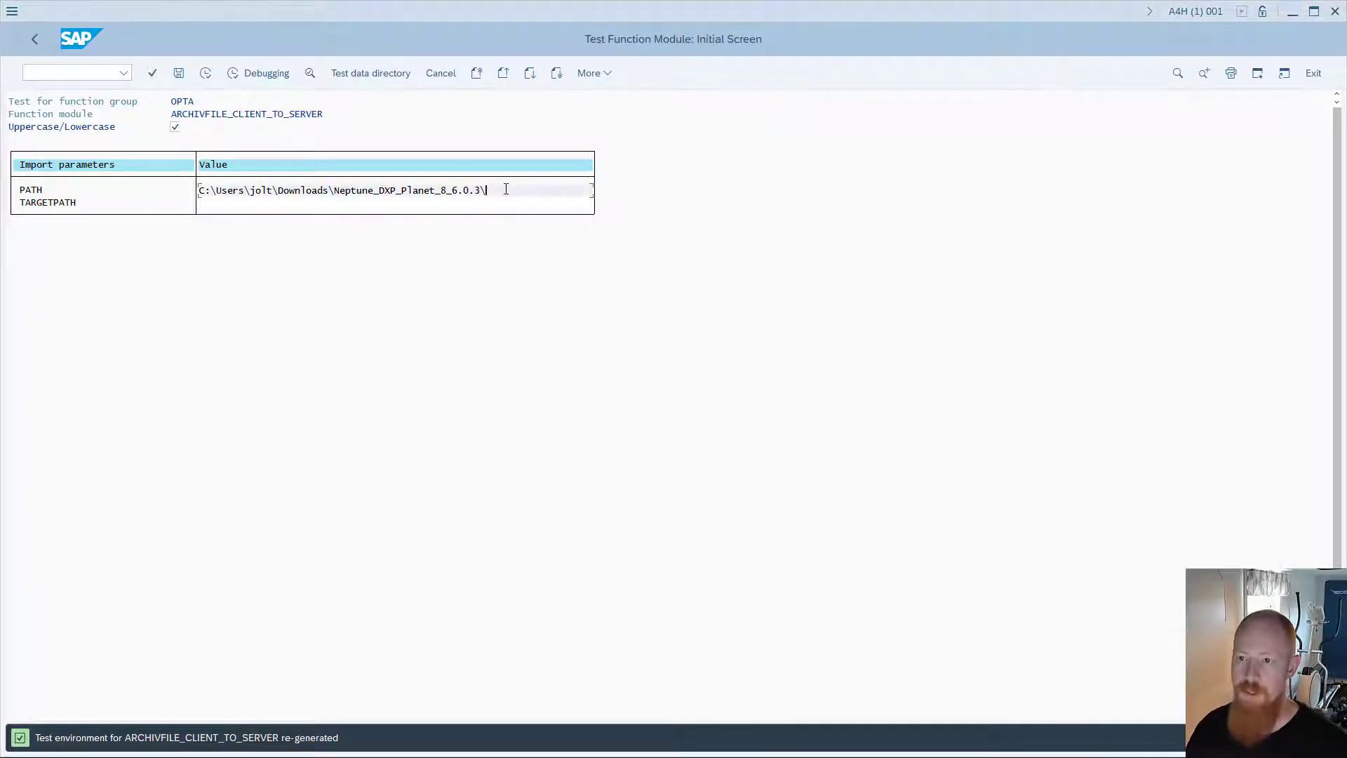
{"action": "key", "text": "ctrl+v"}
Check the guide's example target path and set TARGETPATH to /usr/sap/trans/cofiles/K906010.NAD
{"action": "key", "text": "alt+Tab"}
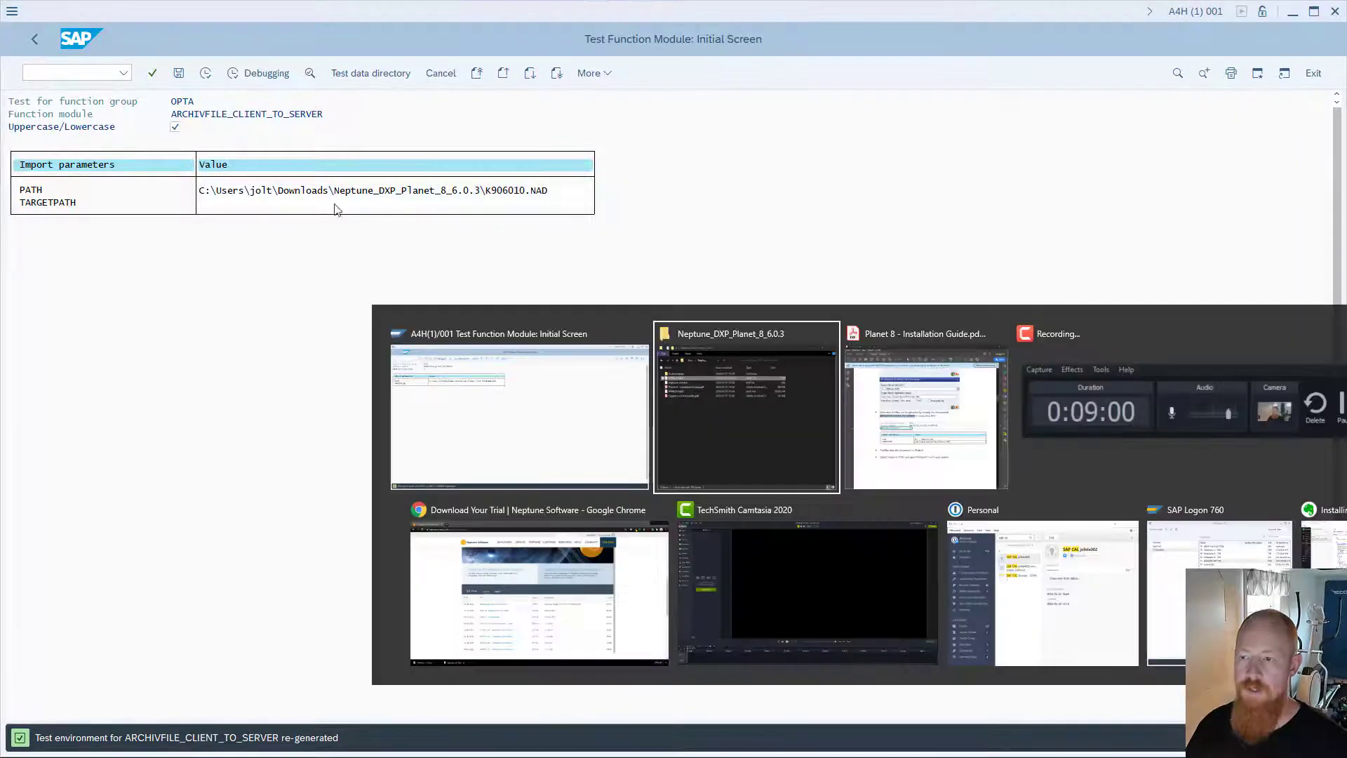
{"action": "key", "text": "alt+Tab"}
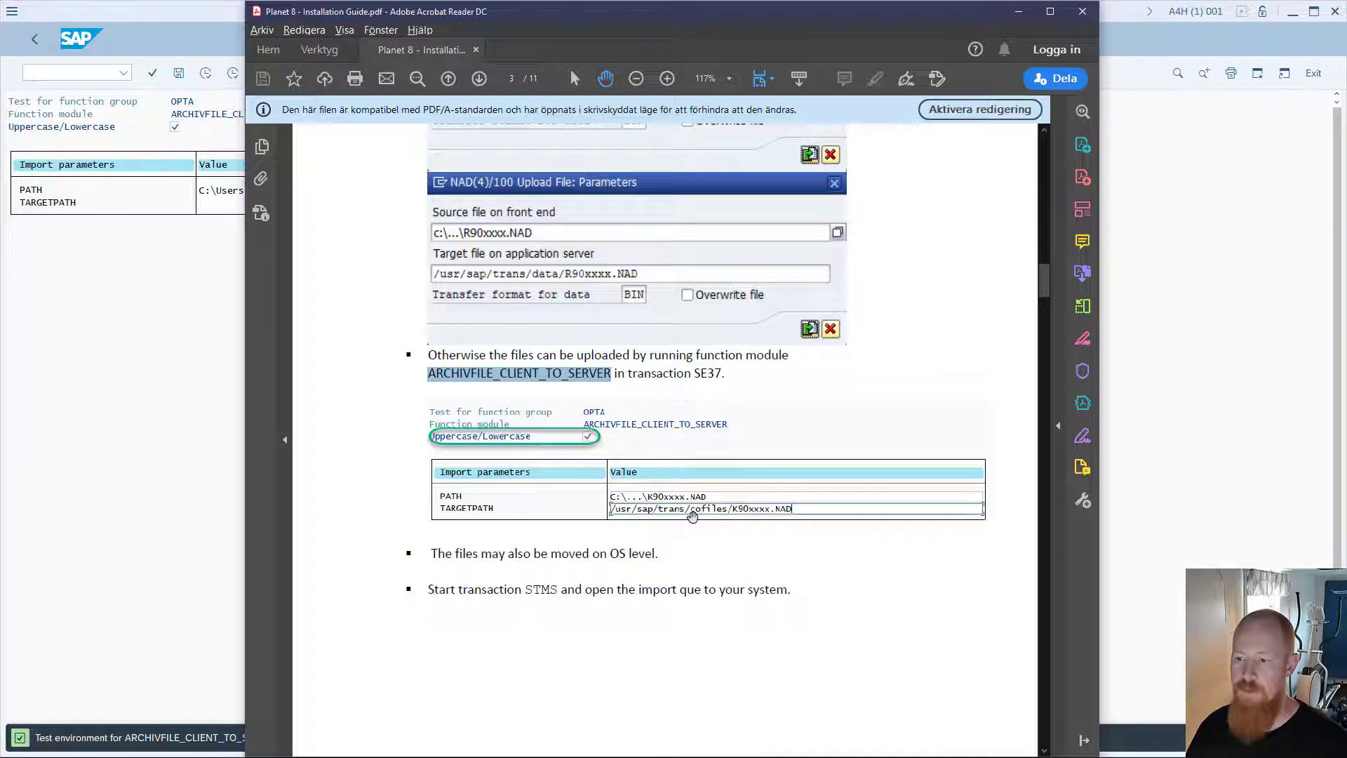
{"action": "key", "text": "alt+Tab"}
{"action": "left_click", "coordinate": [237, 201]}
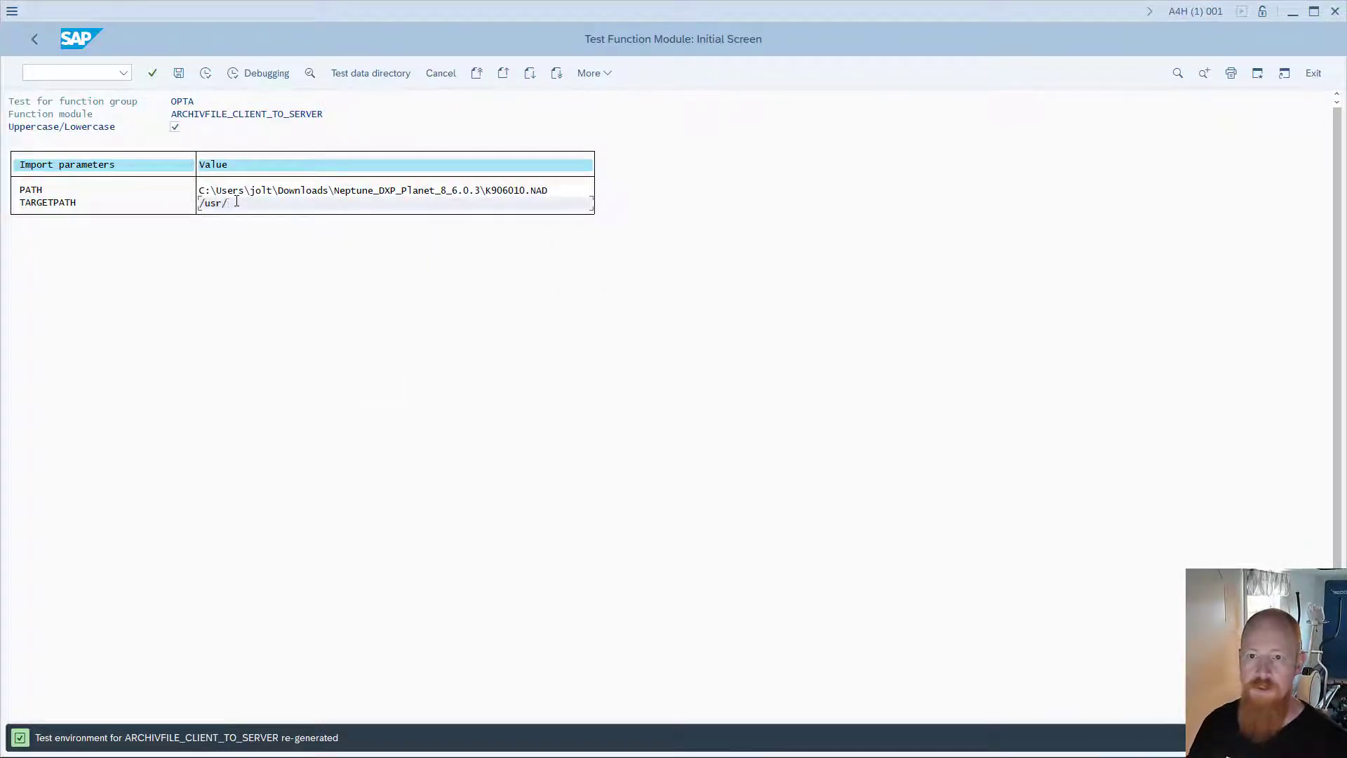
{"action": "type", "text": "/usr/sap/trans/co"}
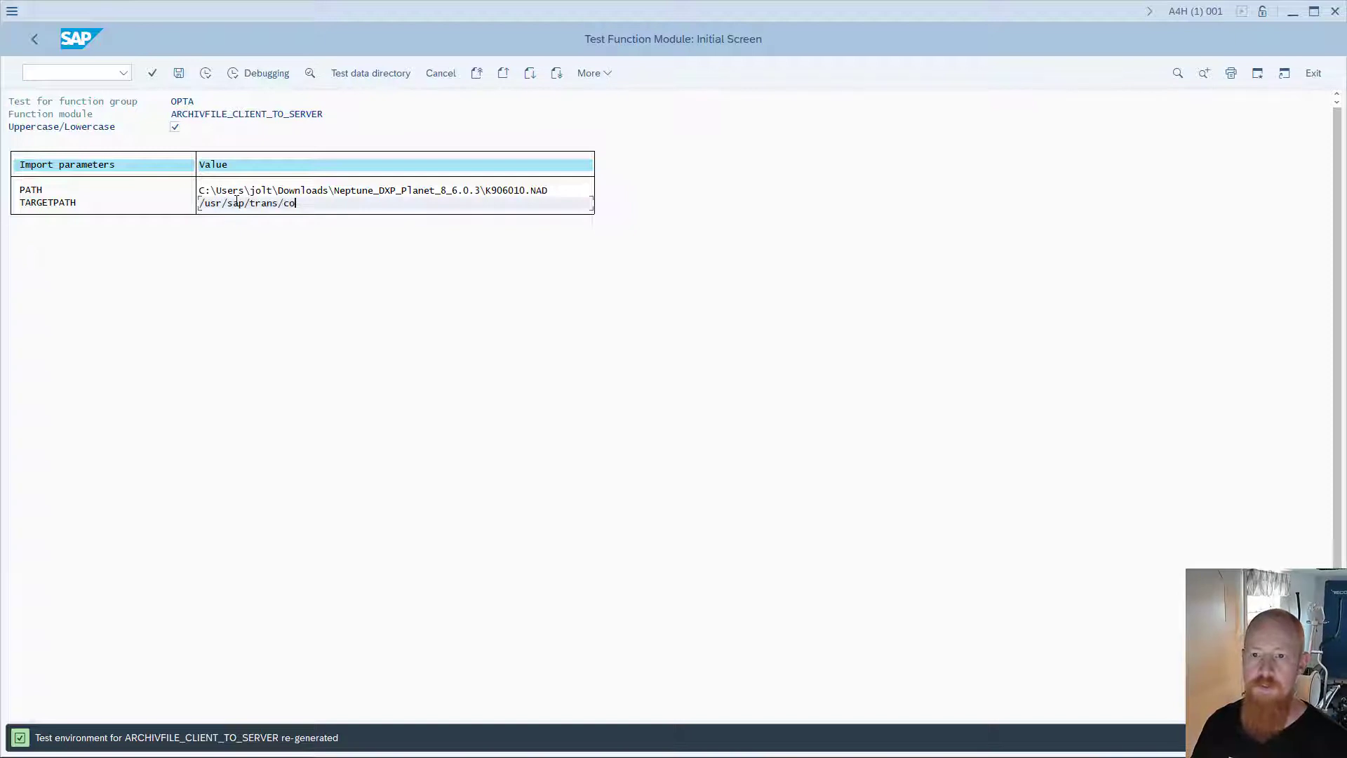
{"action": "type", "text": "file"}
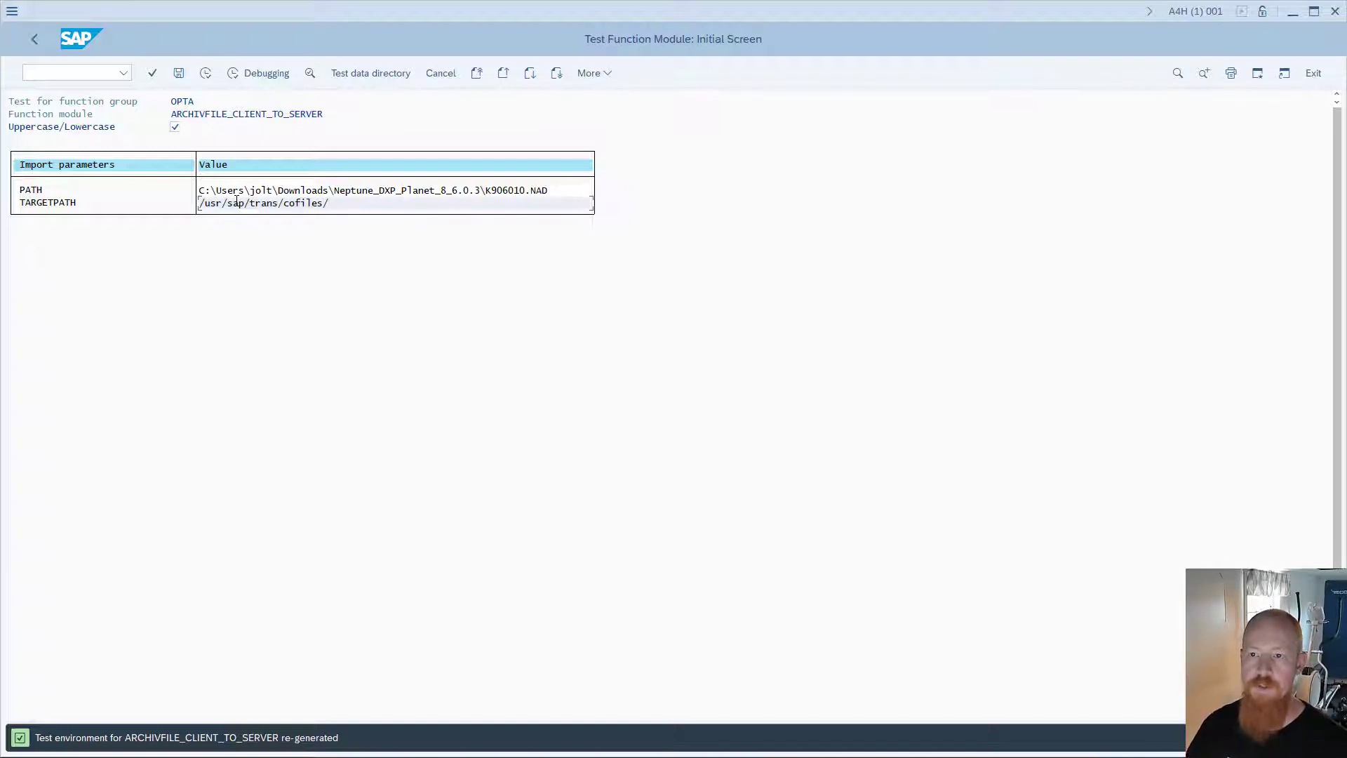
{"action": "type", "text": "s/"}
{"action": "key", "text": "ctrl+v"}
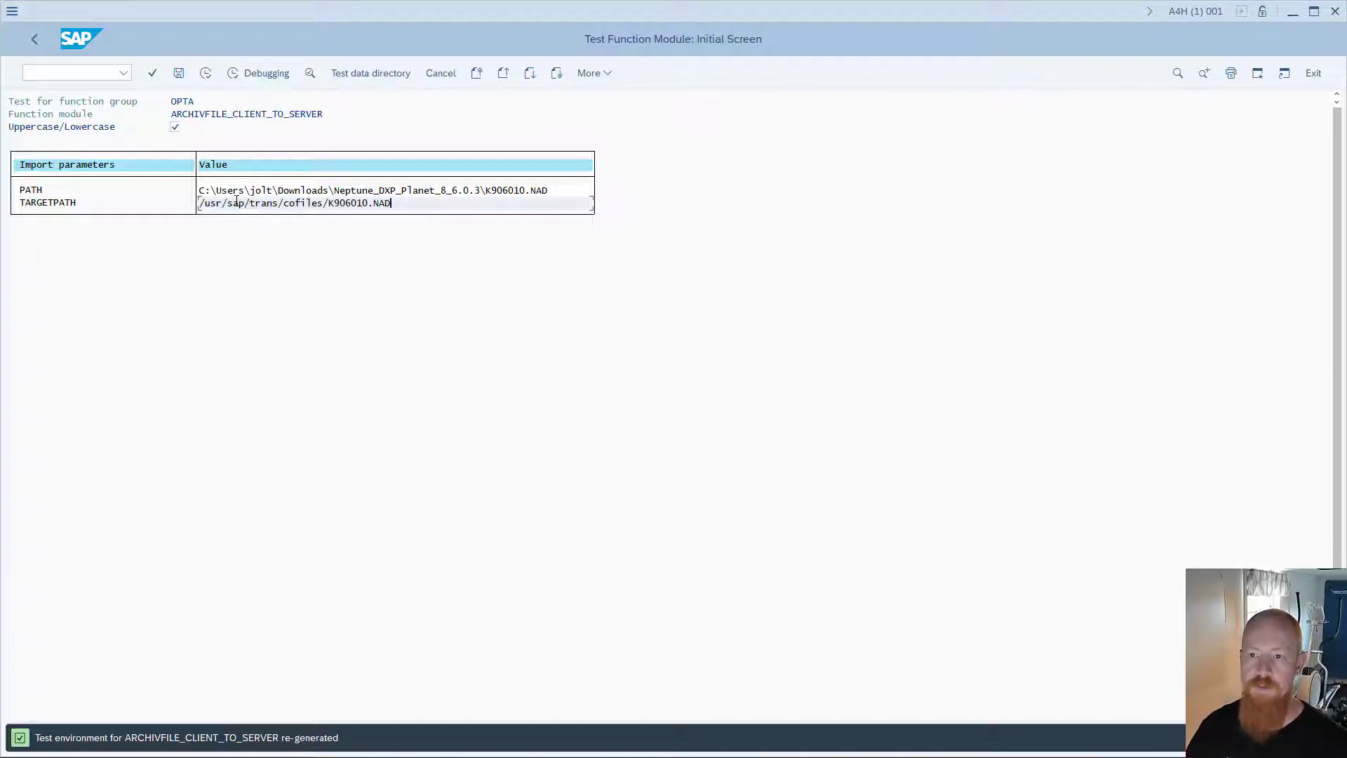
Execute the function module for K906010.NAD, allow access to the local file, and return to the initial test screen
{"action": "left_click", "coordinate": [205, 73]}
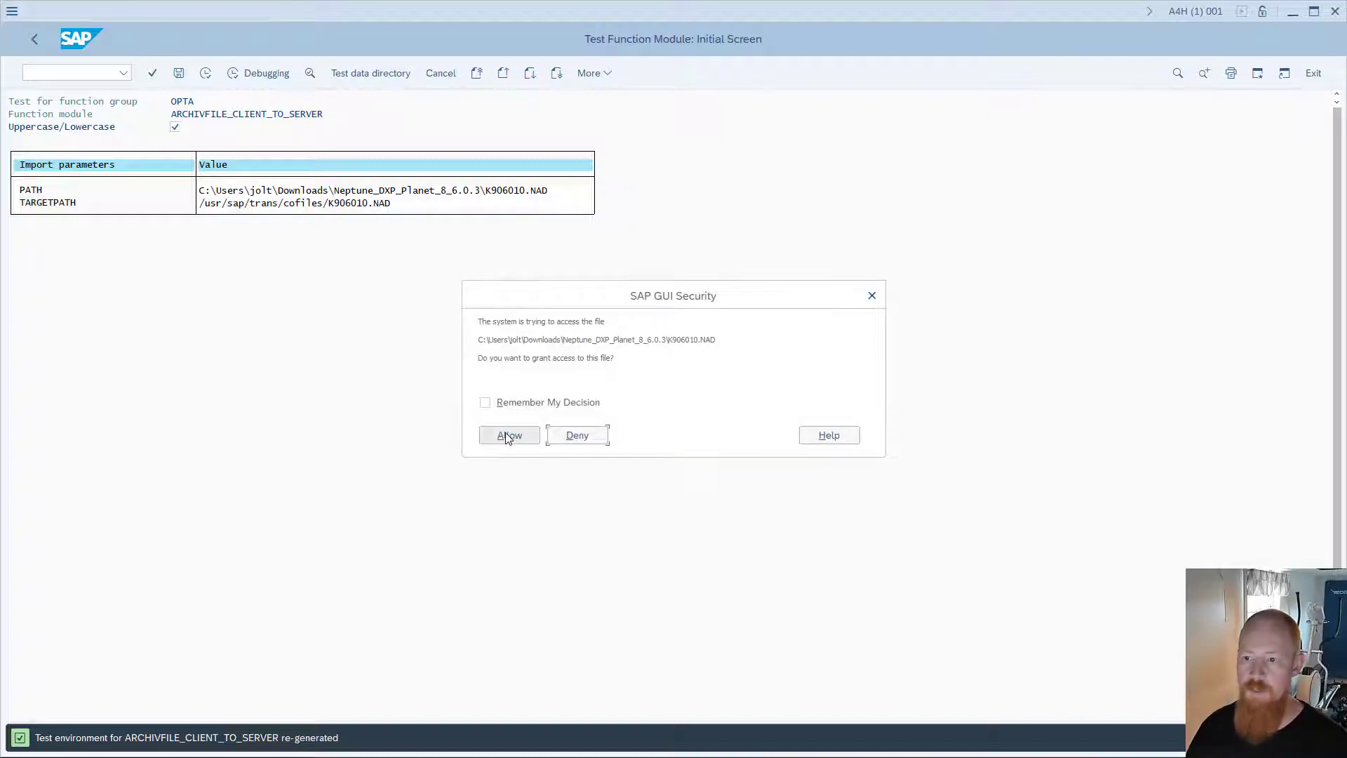
{"action": "left_click", "coordinate": [508, 436]}
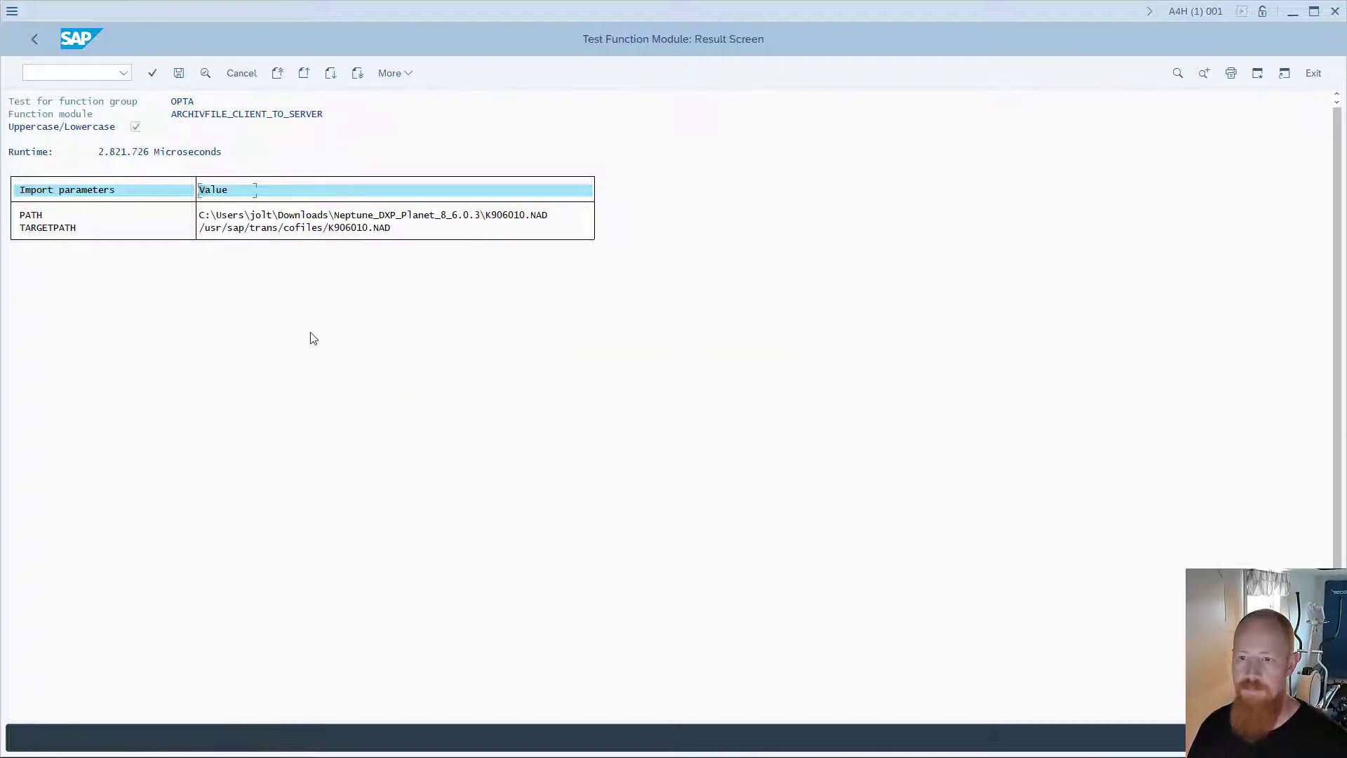
{"action": "left_click", "coordinate": [35, 39]}
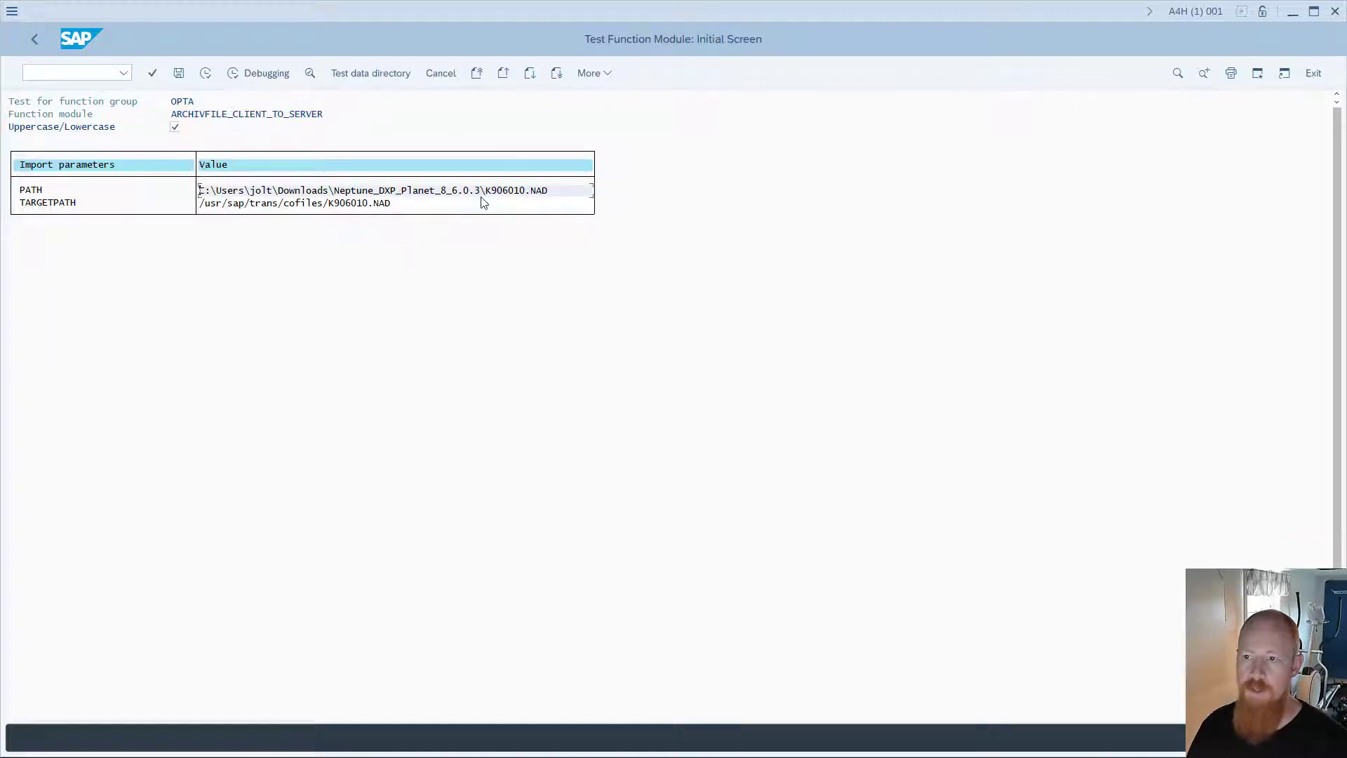
Change the file name in PATH to R906010.NAD and set TARGETPATH to /usr/sap/trans/data/R906010.NAD
{"action": "key", "text": "BackSpace"}
{"action": "type", "text": "R"}
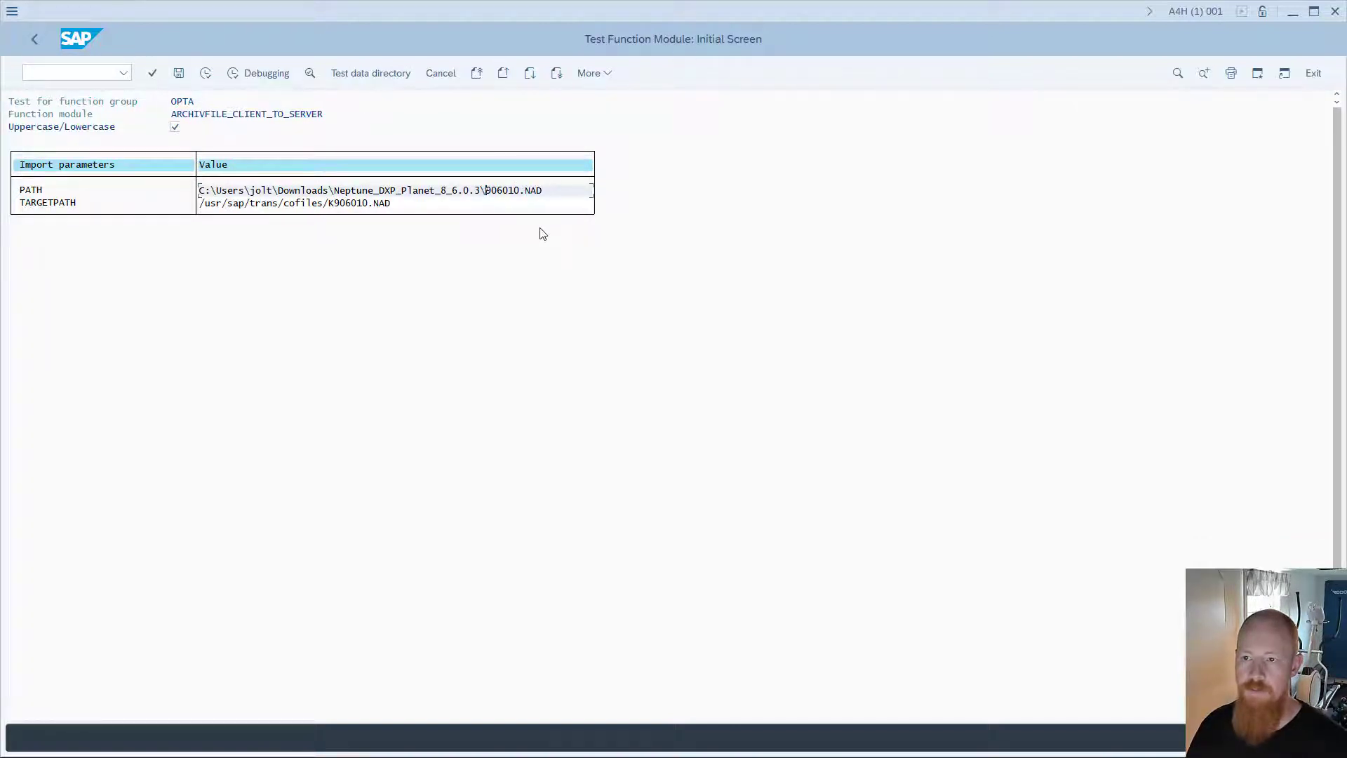
{"action": "left_click", "coordinate": [323, 202]}
{"action": "key", "text": "BackSpace"}
{"action": "key", "text": "BackSpace"}
{"action": "key", "text": "BackSpace"}
{"action": "key", "text": "BackSpace"}
{"action": "key", "text": "BackSpace"}
{"action": "key", "text": "BackSpace"}
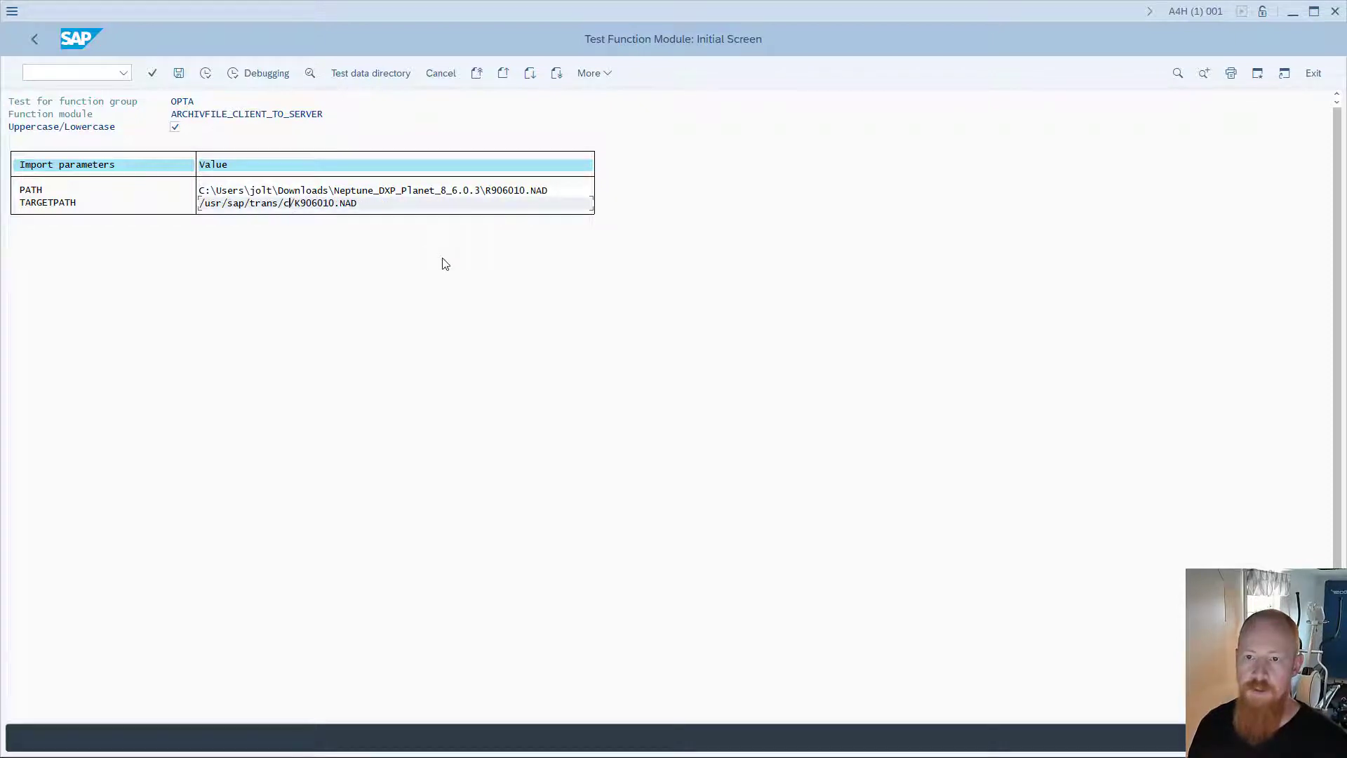
{"action": "key", "text": "BackSpace"}
{"action": "type", "text": "data"}
{"action": "key", "text": "BackSpace"}
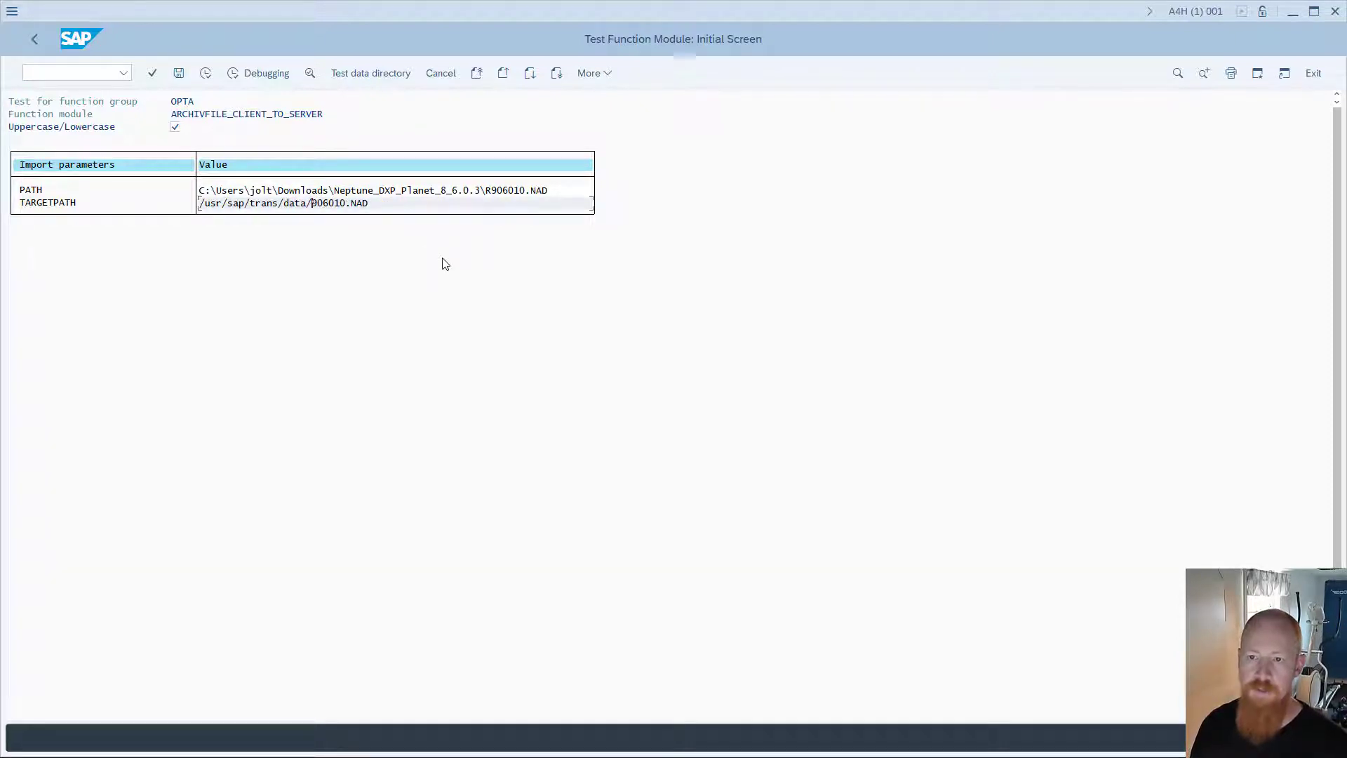
{"action": "type", "text": "R"}
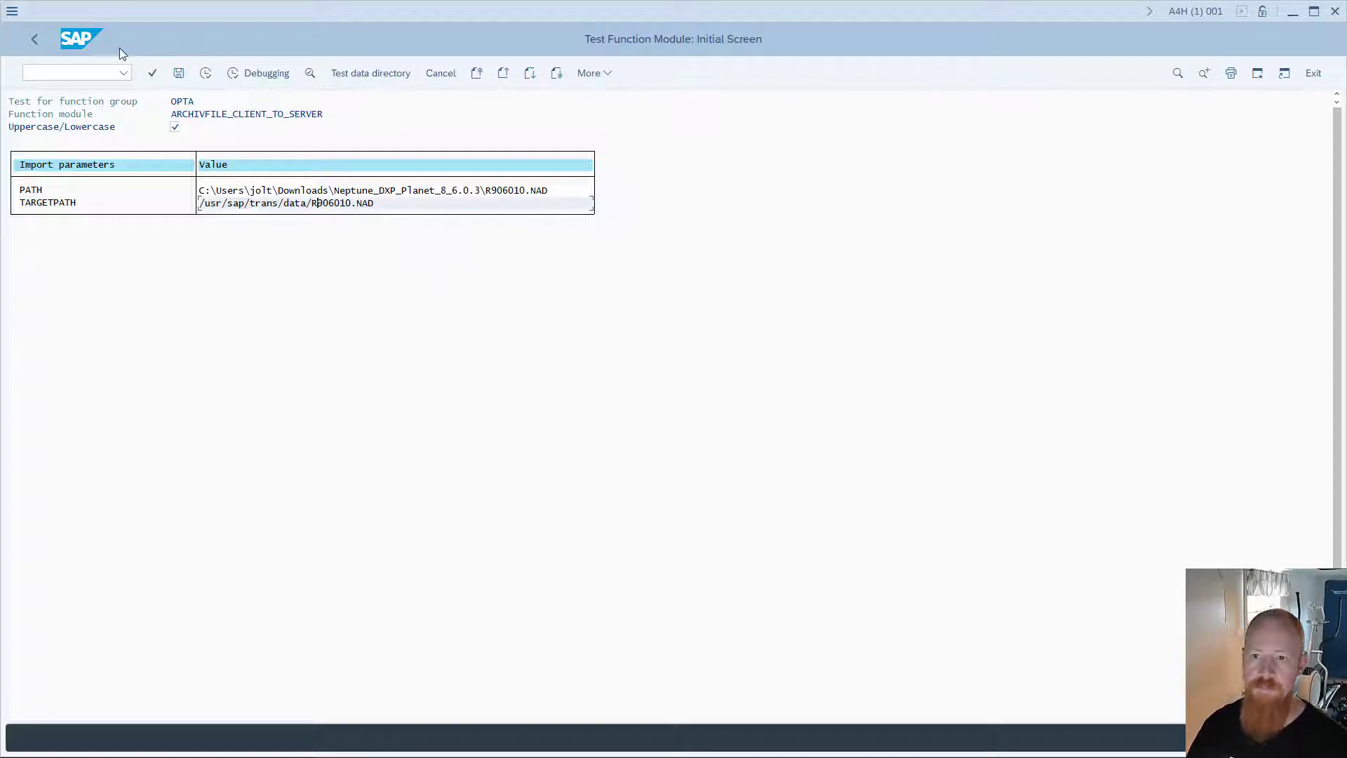
Execute the upload of R906010.NAD, grant access to the local file, and go back to the parameter entry screen
{"action": "left_click", "coordinate": [205, 73]}
{"action": "left_click", "coordinate": [510, 436]}
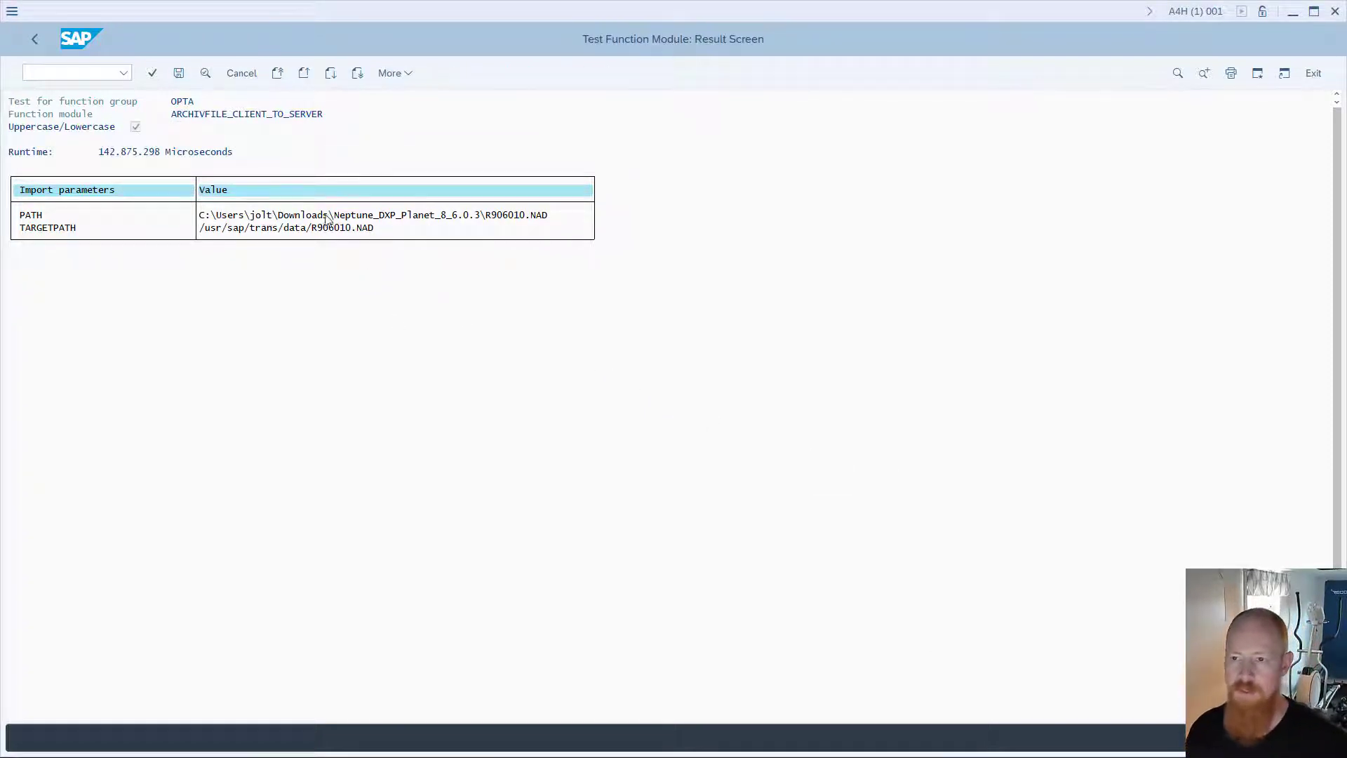
{"action": "left_click", "coordinate": [35, 40]}
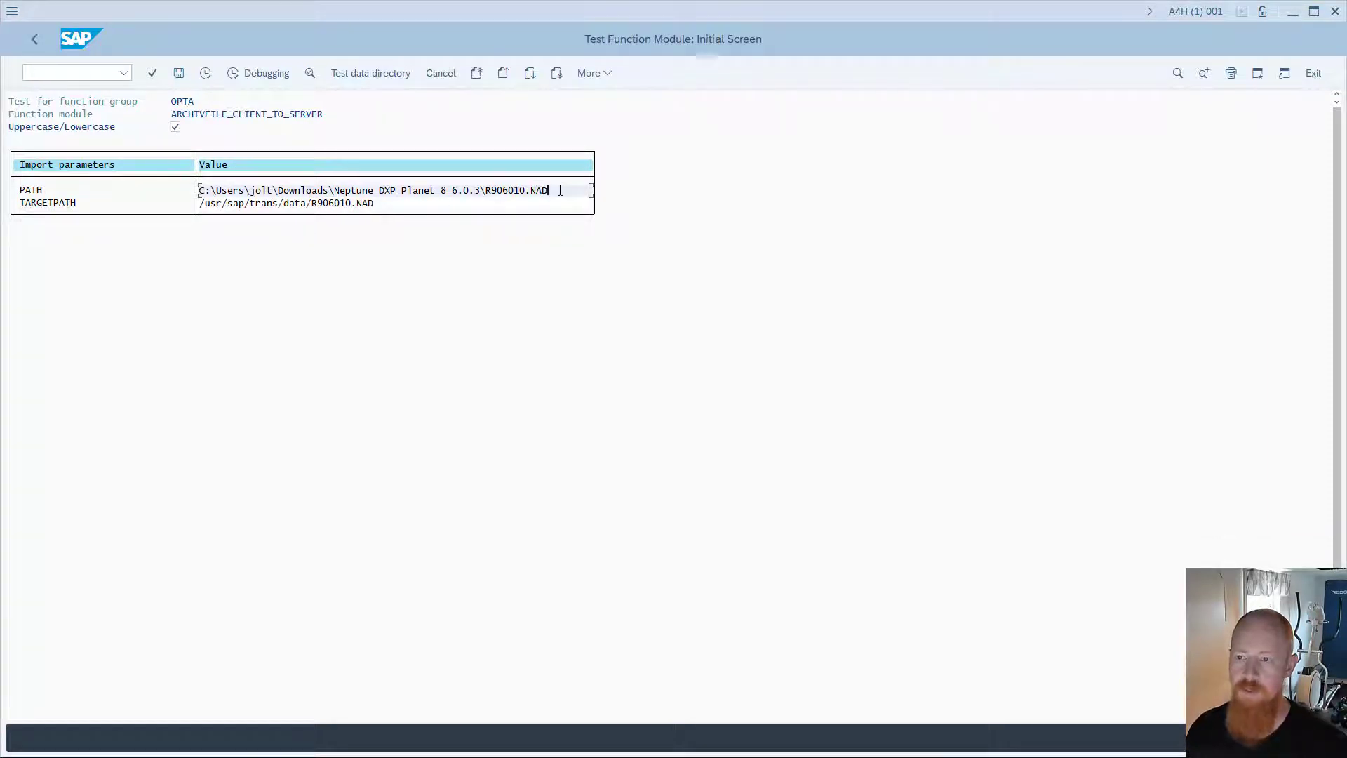
Replace the PATH value with the full path of the SAPUI5_v.1.71.20 download folder, ending in a backslash
{"action": "left_click_drag", "start_coordinate": [560, 190], "coordinate": [245, 173]}
{"action": "left_click_drag", "start_coordinate": [206, 178], "coordinate": [164, 180]}
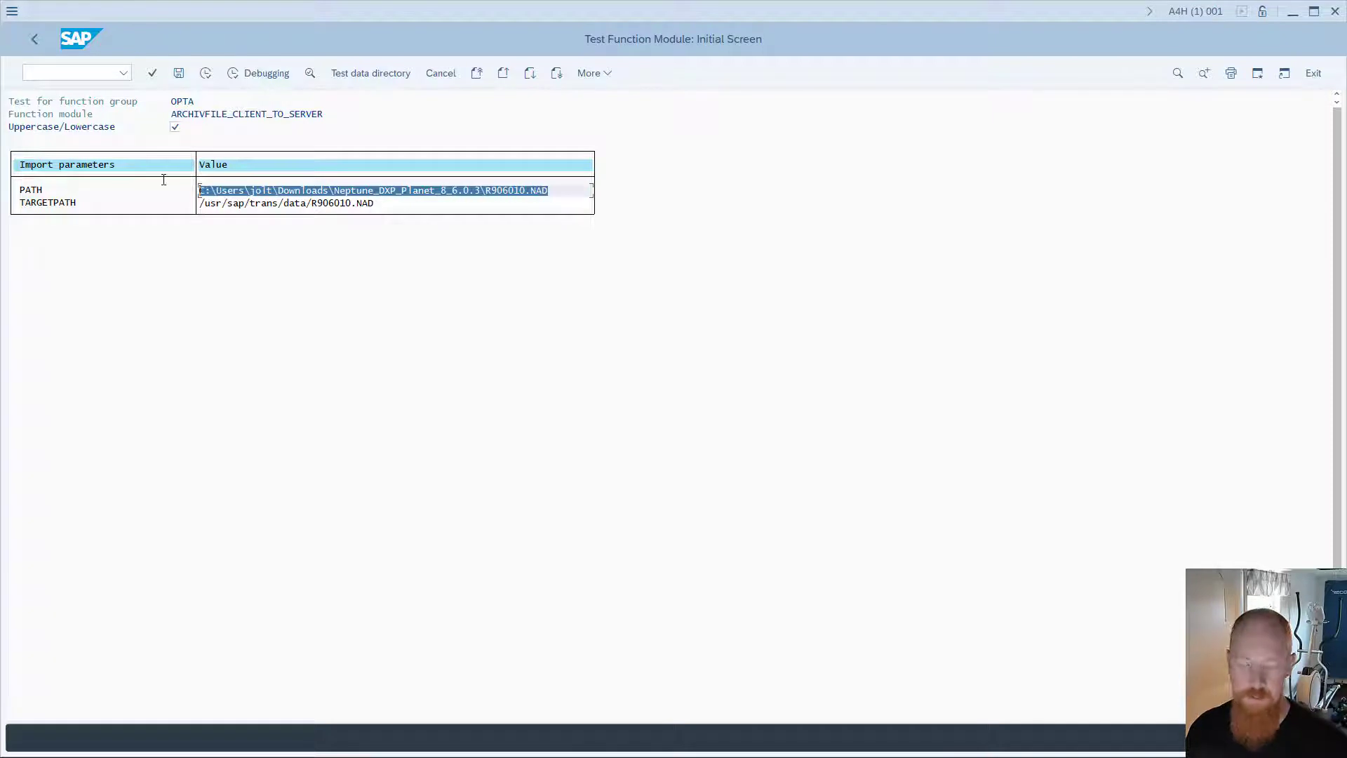
{"action": "type", "text": "C:\\Users\\jolt\\Downloads\\SAPUI5_v.1.71.20"}
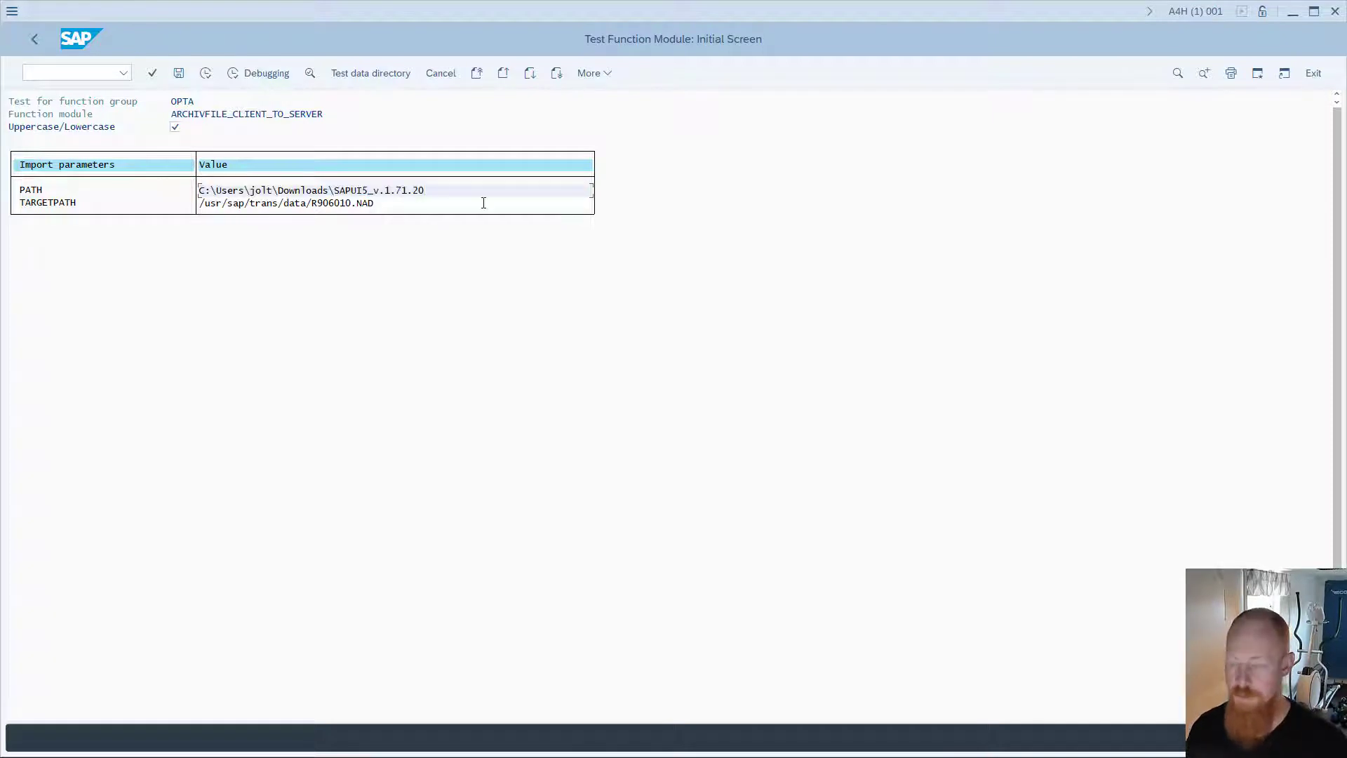
{"action": "type", "text": "\\"}
Switch to the SAPUI5_v.1.71.20 folder and copy the file name R905845.NAD
{"action": "key", "text": "alt+Tab"}
{"action": "key", "text": "Tab"}
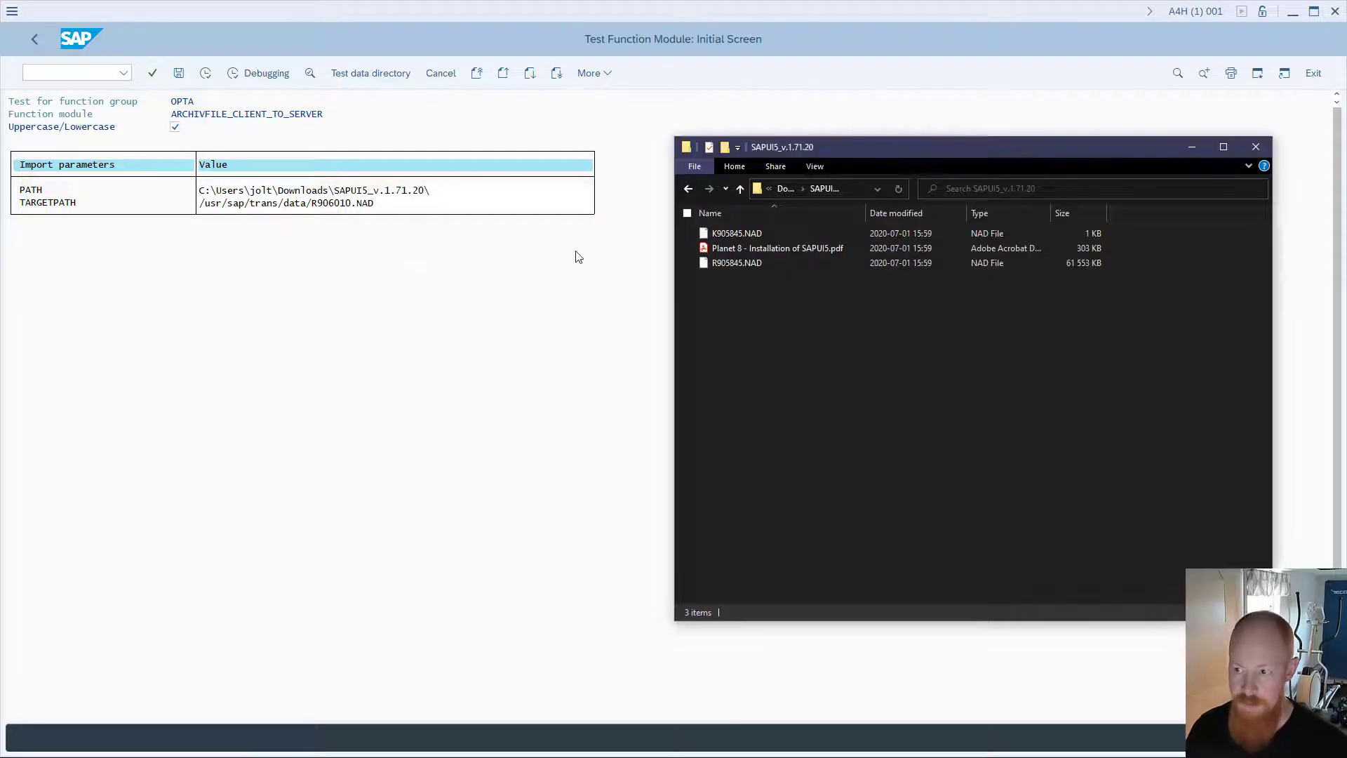
{"action": "left_click", "coordinate": [727, 265]}
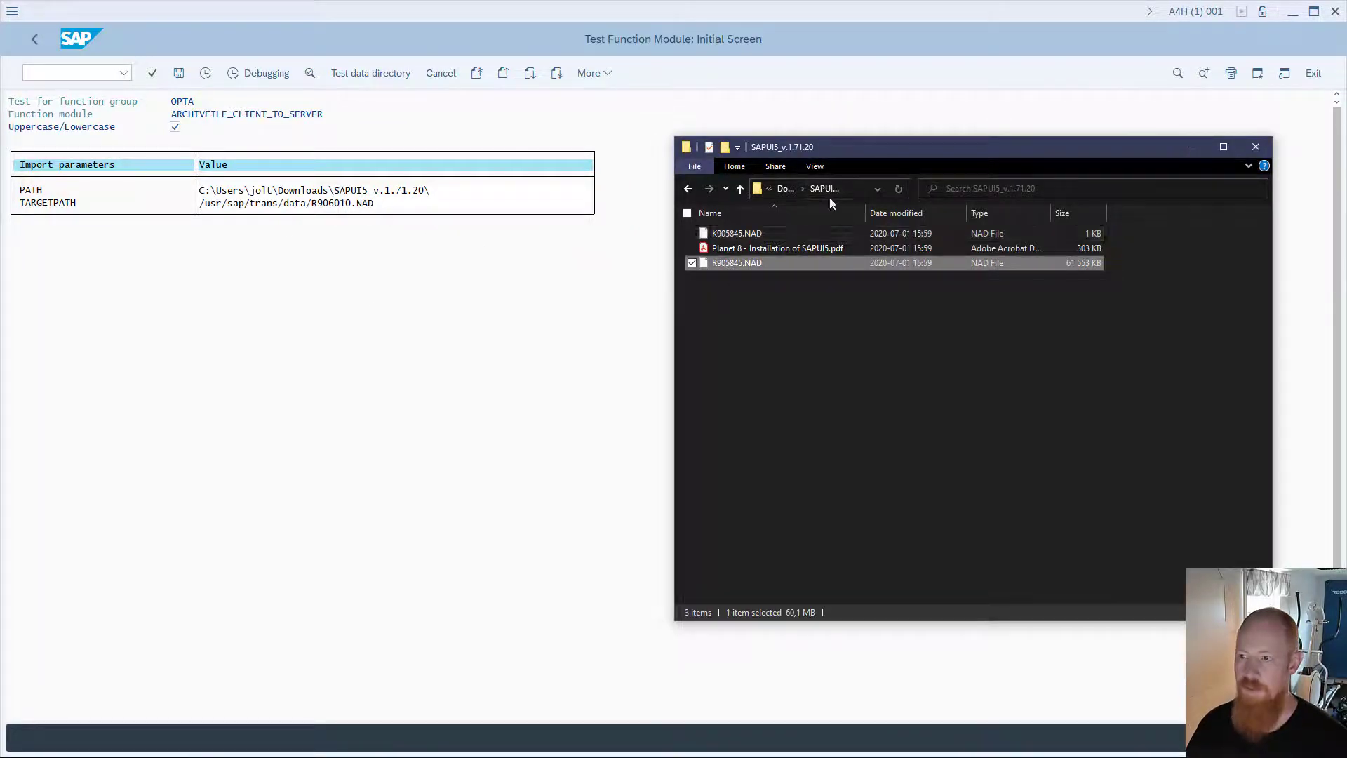
{"action": "left_click", "coordinate": [755, 263]}
{"action": "left_click_drag", "start_coordinate": [762, 263], "coordinate": [671, 259]}
{"action": "key", "text": "ctrl+c"}
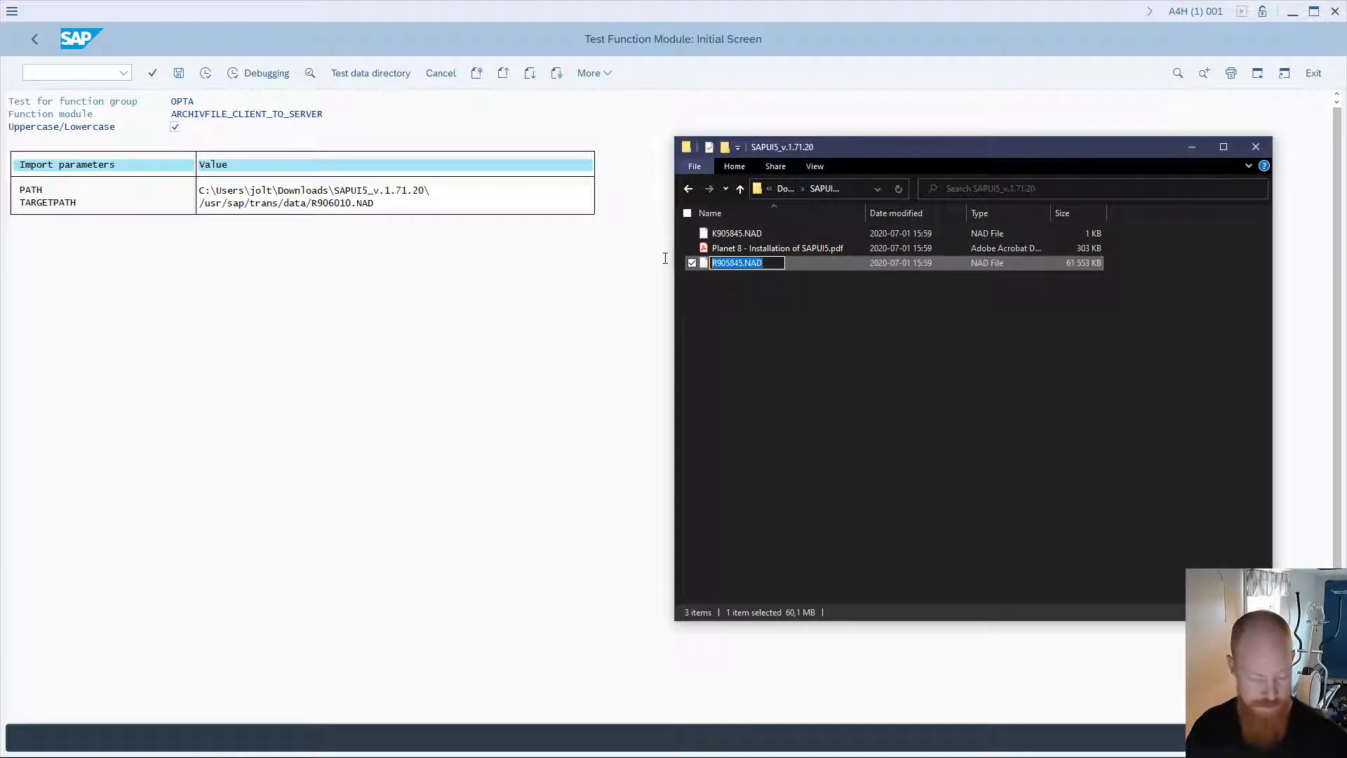
Replace the file name in TARGETPATH so it reads /usr/sap/trans/data/R905845.NAD
{"action": "left_click", "coordinate": [386, 203]}
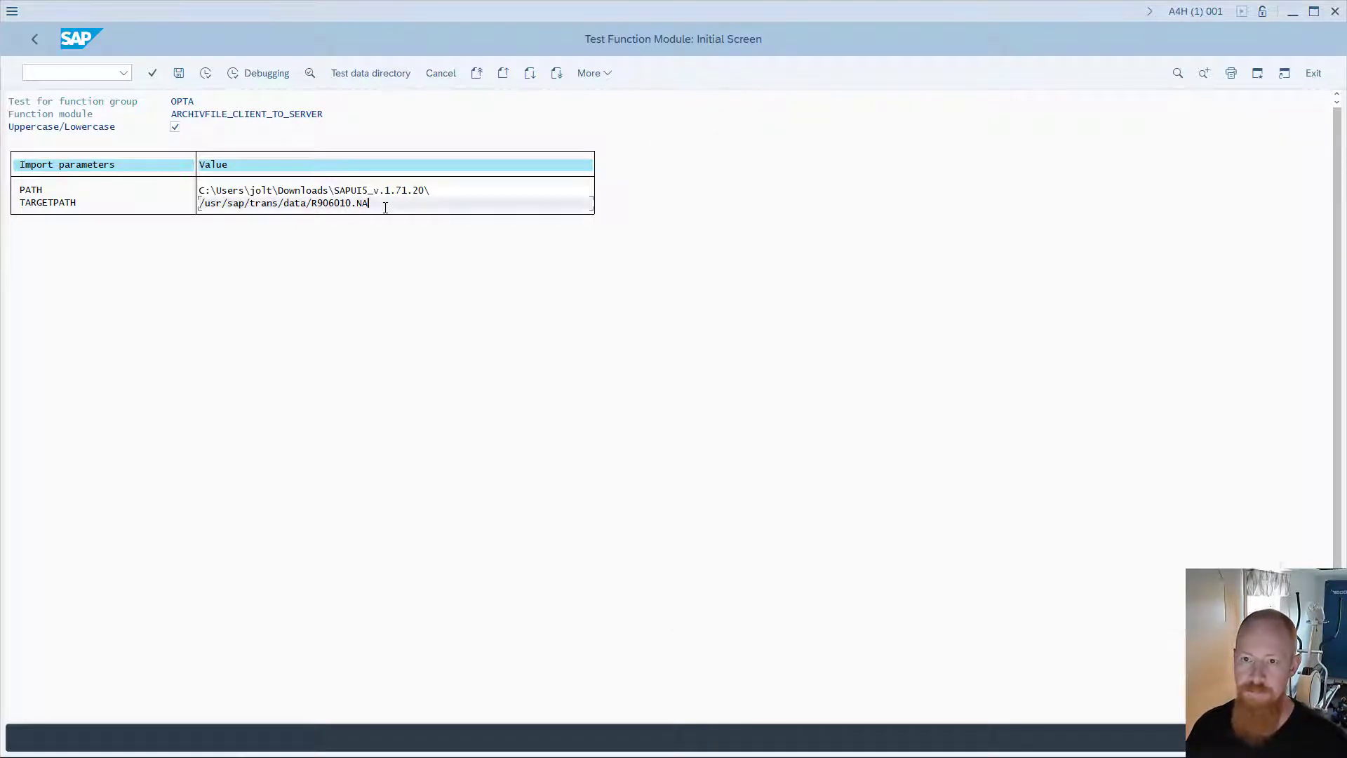
{"action": "key", "text": "BackSpace"}
{"action": "key", "text": "BackSpace"}
{"action": "key", "text": "BackSpace"}
{"action": "key", "text": "BackSpace"}
{"action": "key", "text": "BackSpace"}
{"action": "key", "text": "BackSpace"}
{"action": "key", "text": "BackSpace"}
{"action": "key", "text": "BackSpace"}
{"action": "key", "text": "ctrl+v"}
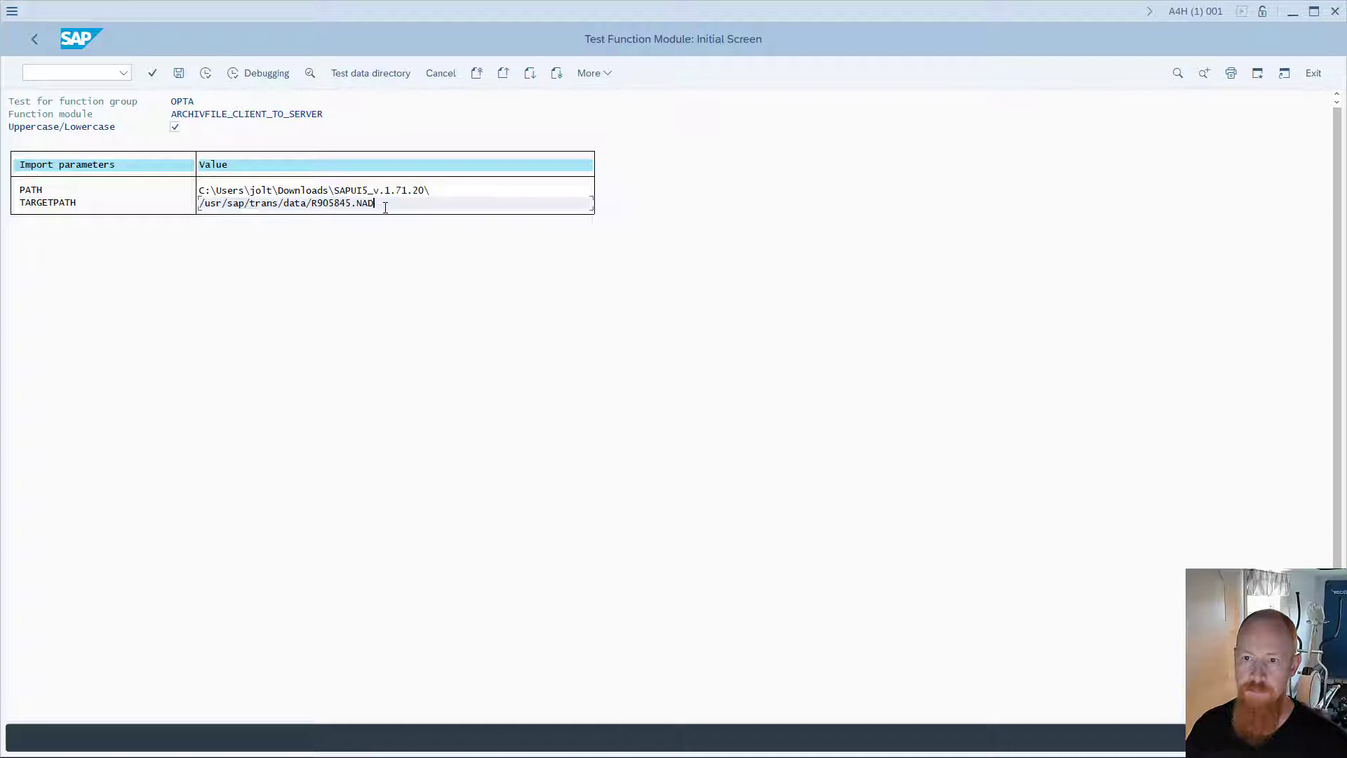
Append R905845.NAD to the PATH value, execute the upload, grant access to the local file, and return to the parameter screen
{"action": "left_click", "coordinate": [438, 189]}
{"action": "key", "text": "ctrl+v"}
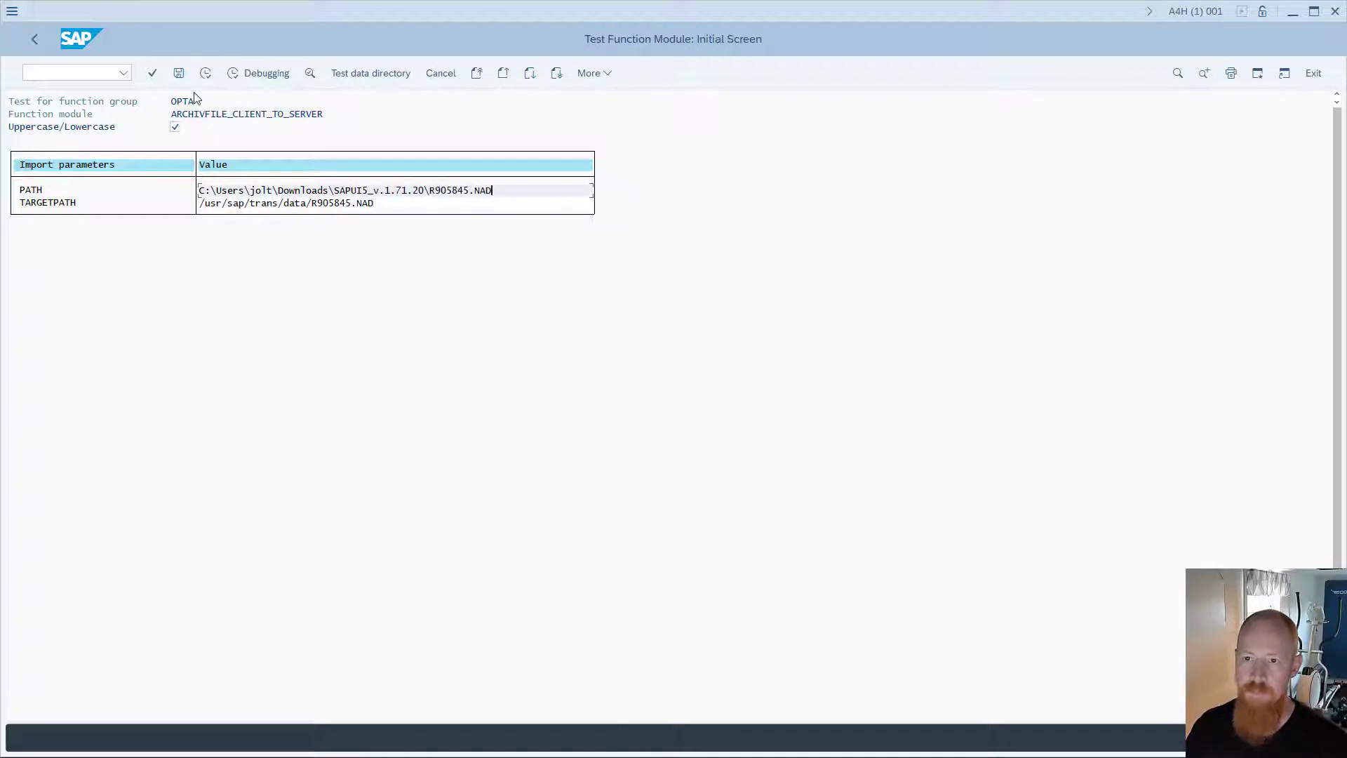
{"action": "left_click", "coordinate": [205, 73]}
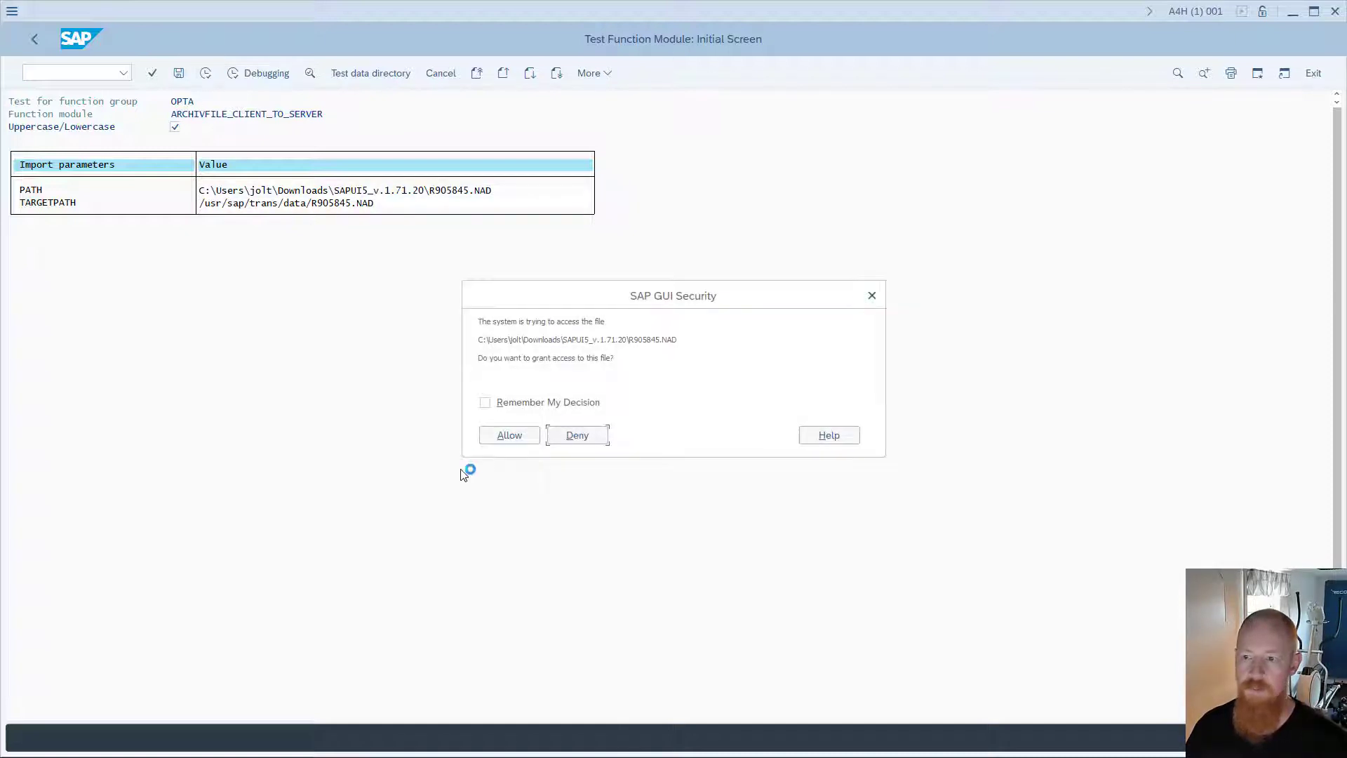
{"action": "left_click", "coordinate": [510, 436]}
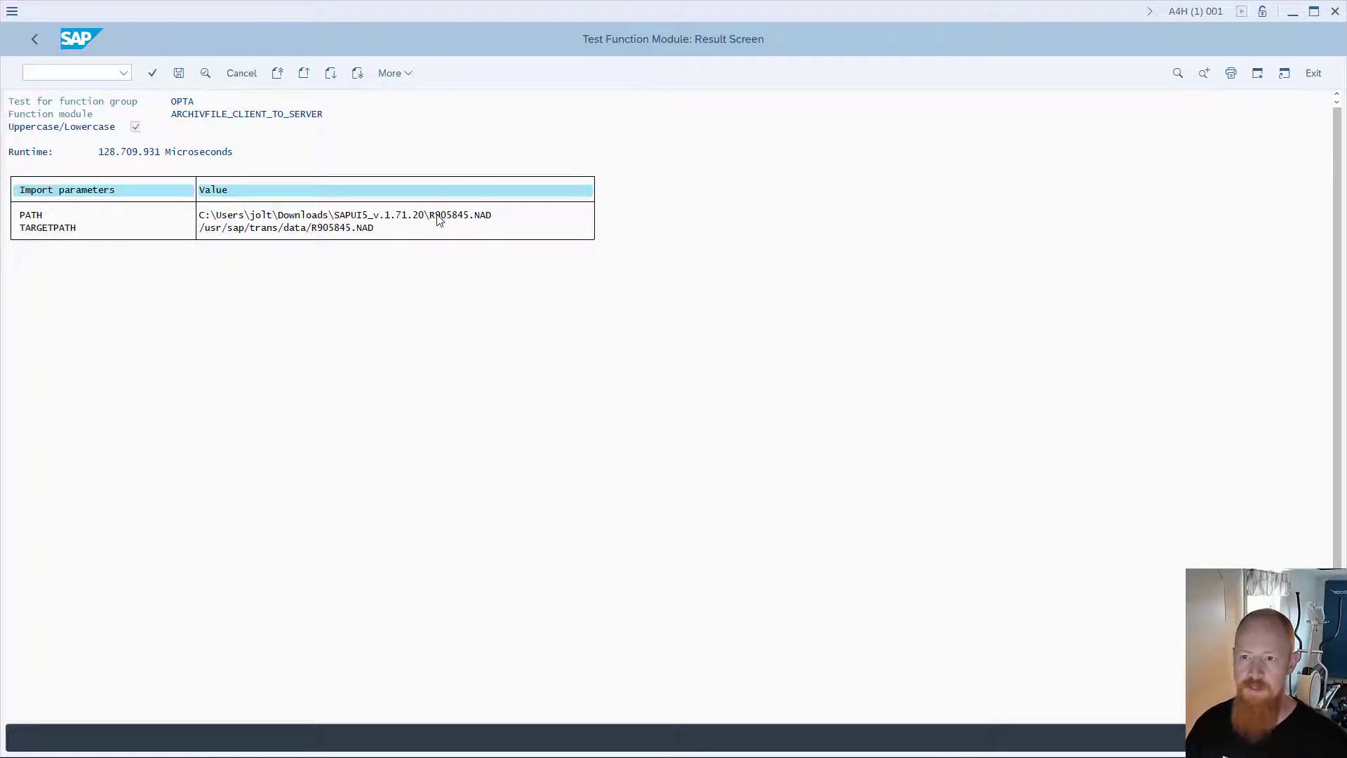
{"action": "left_click", "coordinate": [34, 40]}
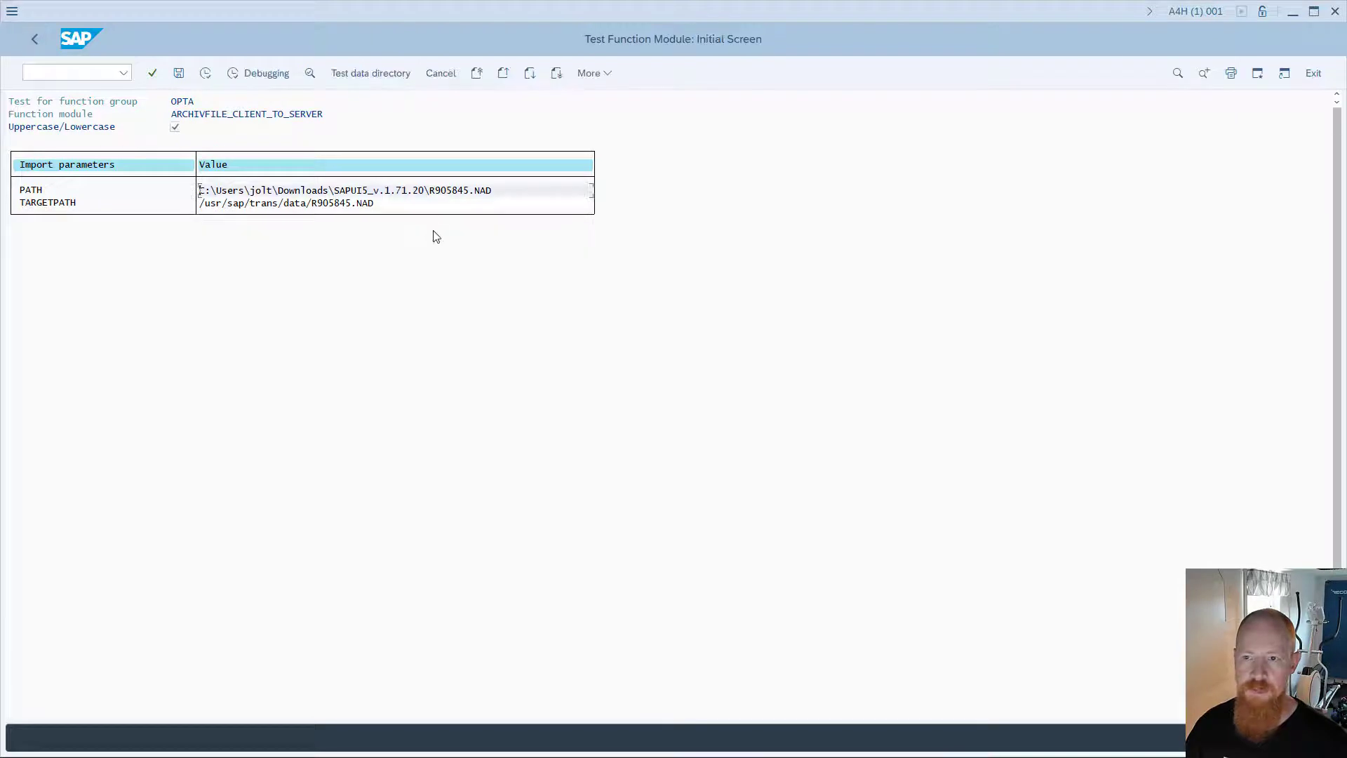
Change the file name in PATH to K905845.NAD and set TARGETPATH to /usr/sap/trans/cofiles/K905845.NAD
{"action": "key", "text": "Delete"}
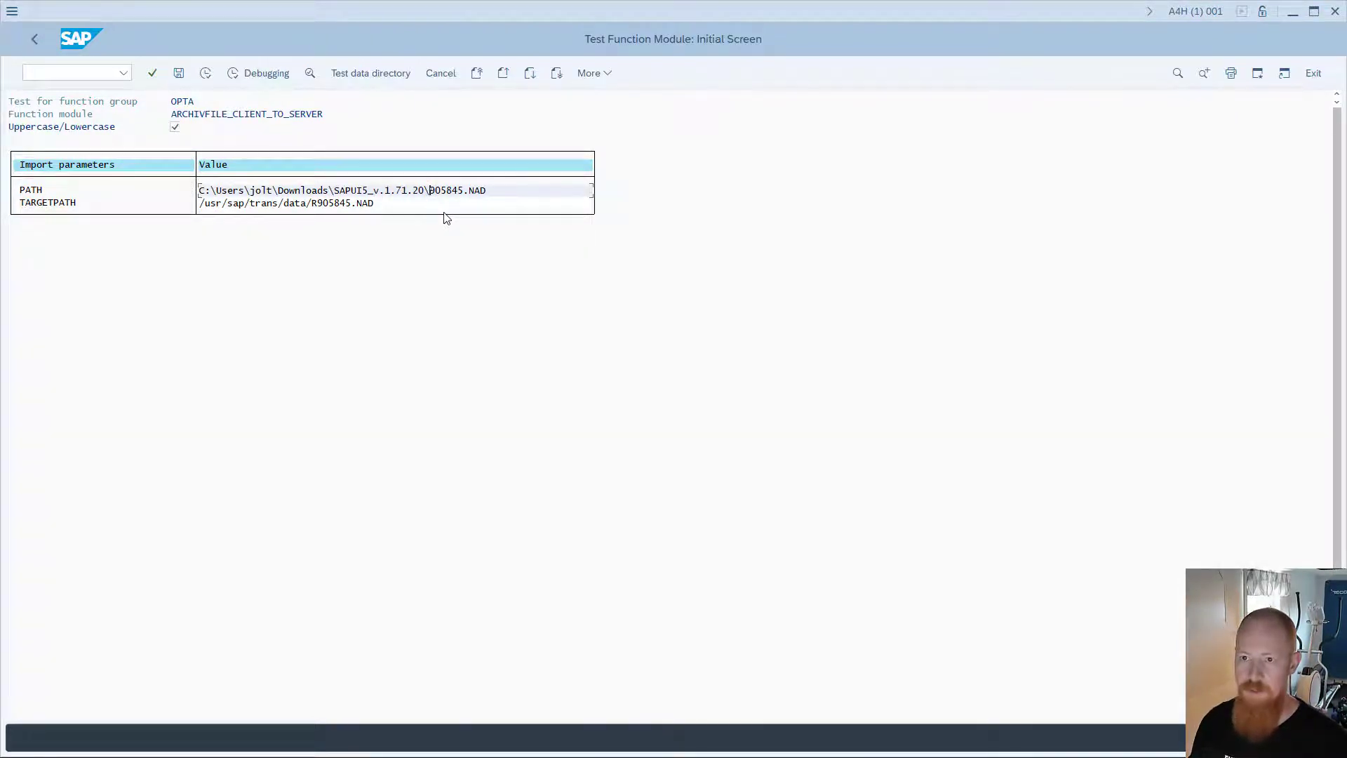
{"action": "type", "text": "K"}
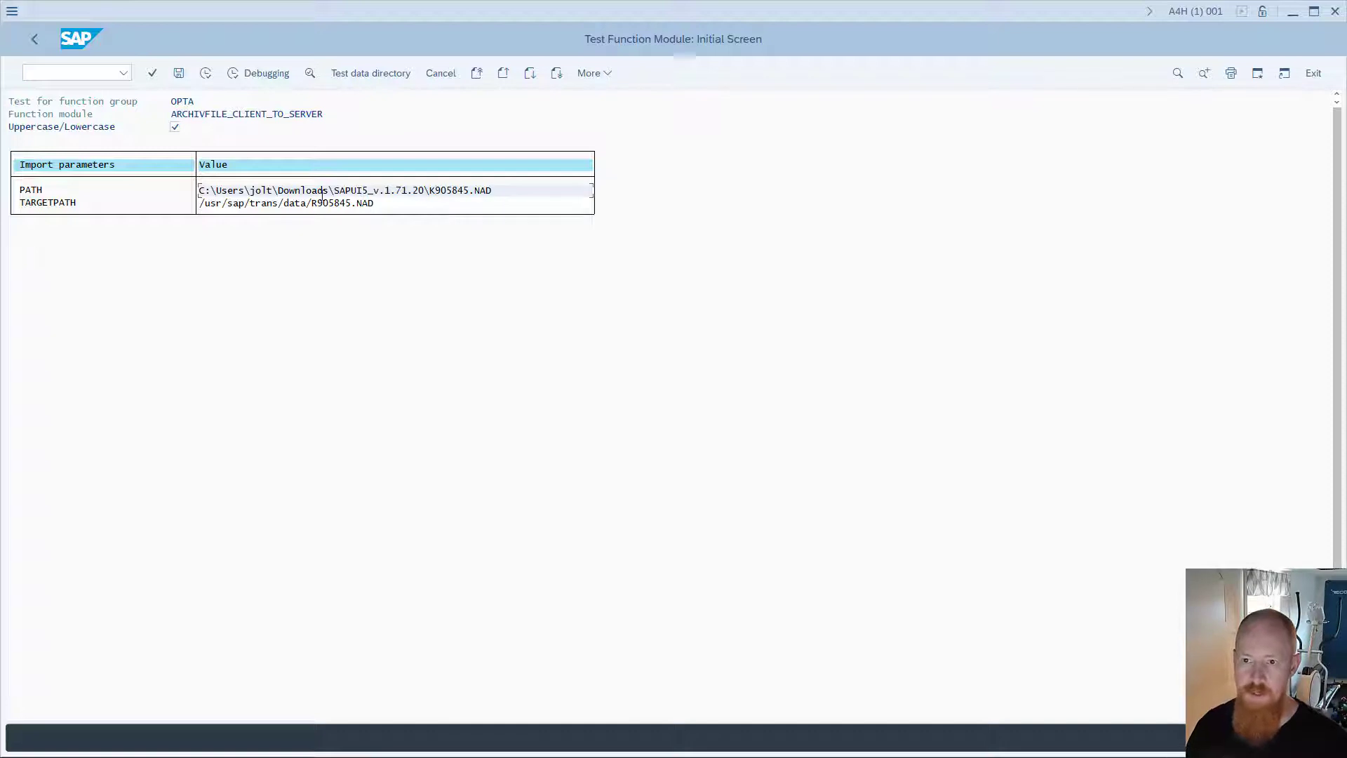
{"action": "left_click", "coordinate": [322, 203]}
{"action": "key", "text": "BackSpace"}
{"action": "key", "text": "BackSpace"}
{"action": "key", "text": "BackSpace"}
{"action": "key", "text": "BackSpace"}
{"action": "key", "text": "BackSpace"}
{"action": "key", "text": "BackSpace"}
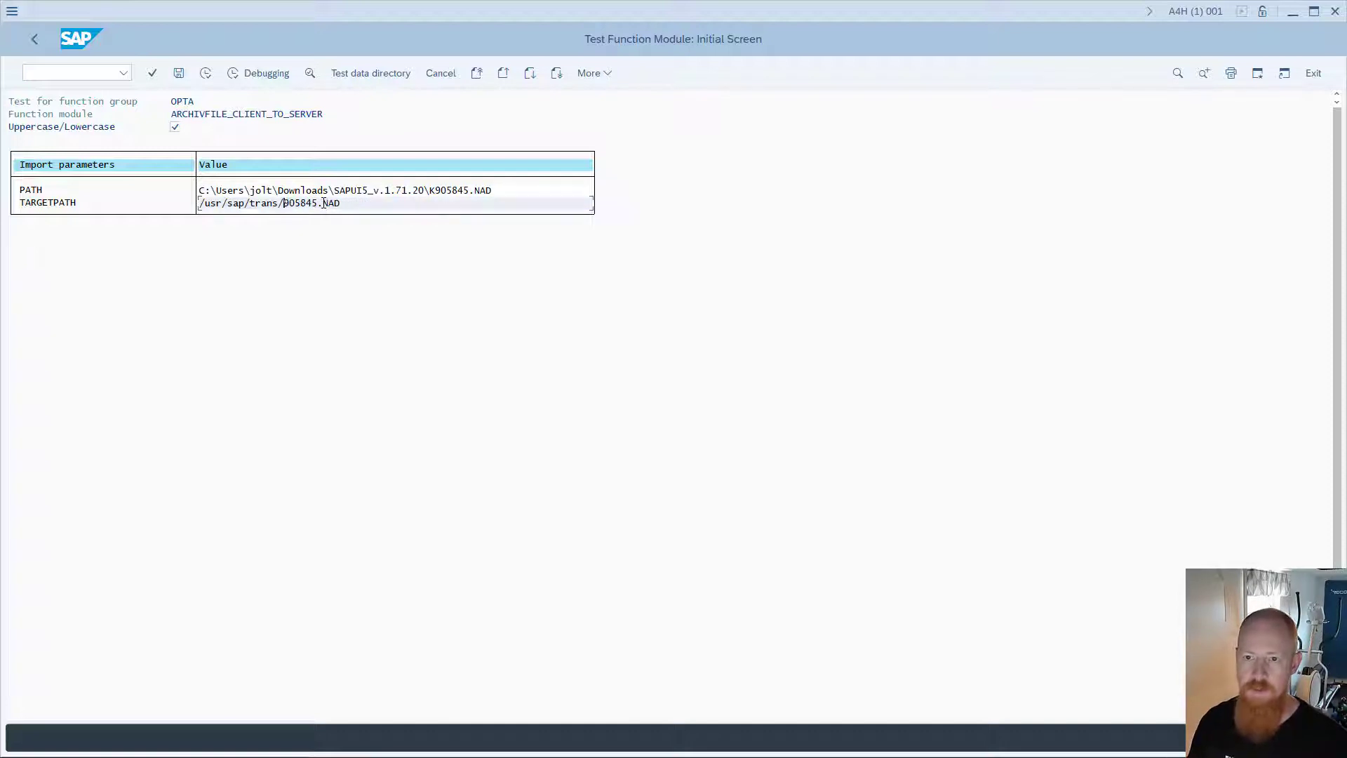
{"action": "type", "text": "cofiles/K"}
Execute the upload of K905845.NAD, grant access to the local file, and go back to the Function Builder initial screen
{"action": "left_click", "coordinate": [206, 73]}
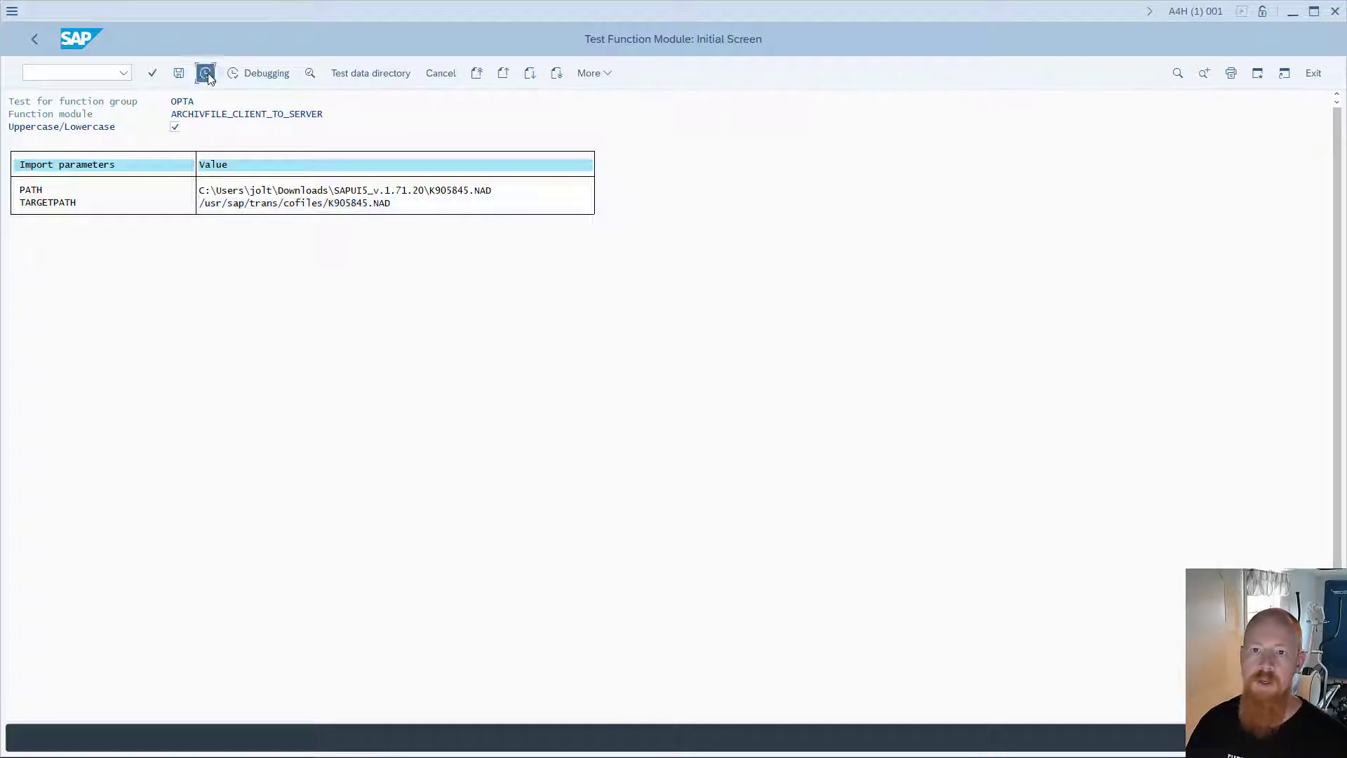
{"action": "left_click", "coordinate": [494, 436]}
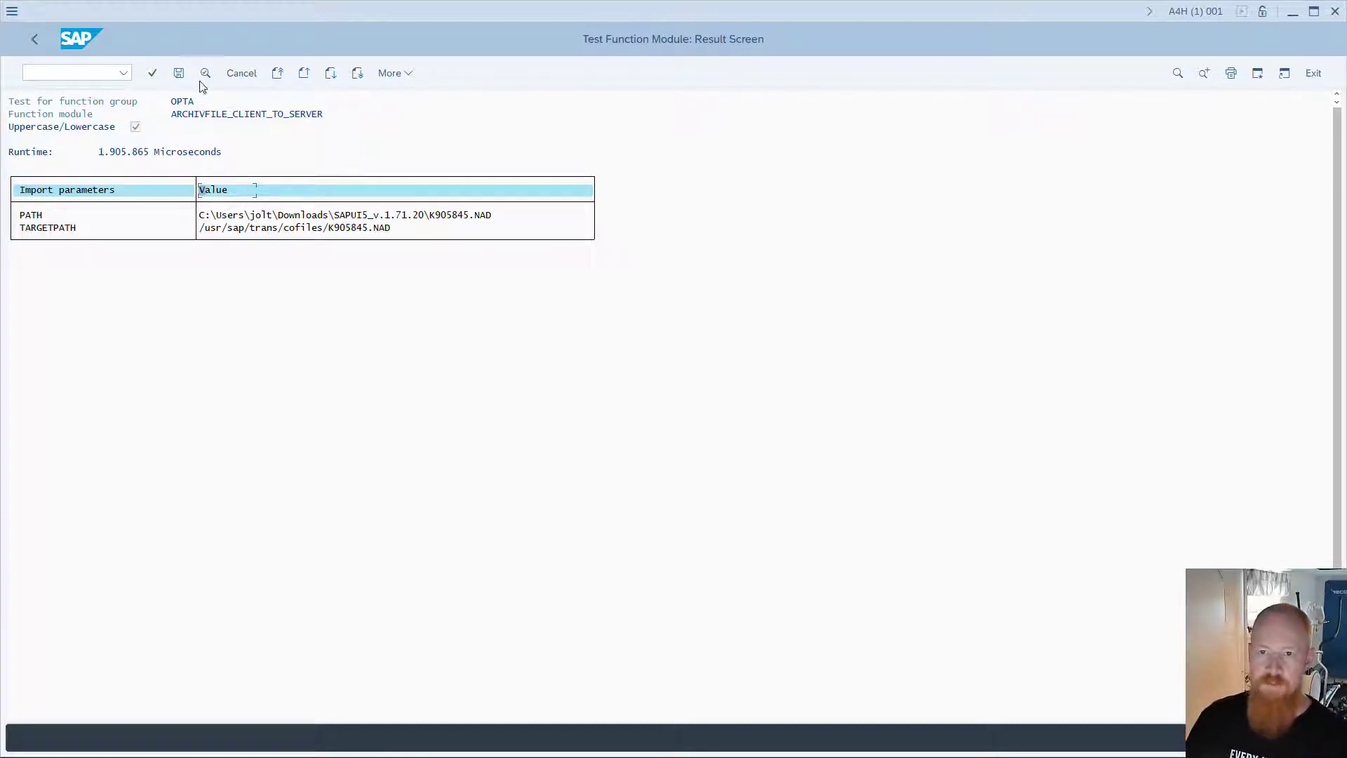
{"action": "left_click", "coordinate": [39, 40]}
{"action": "left_click", "coordinate": [39, 40]}
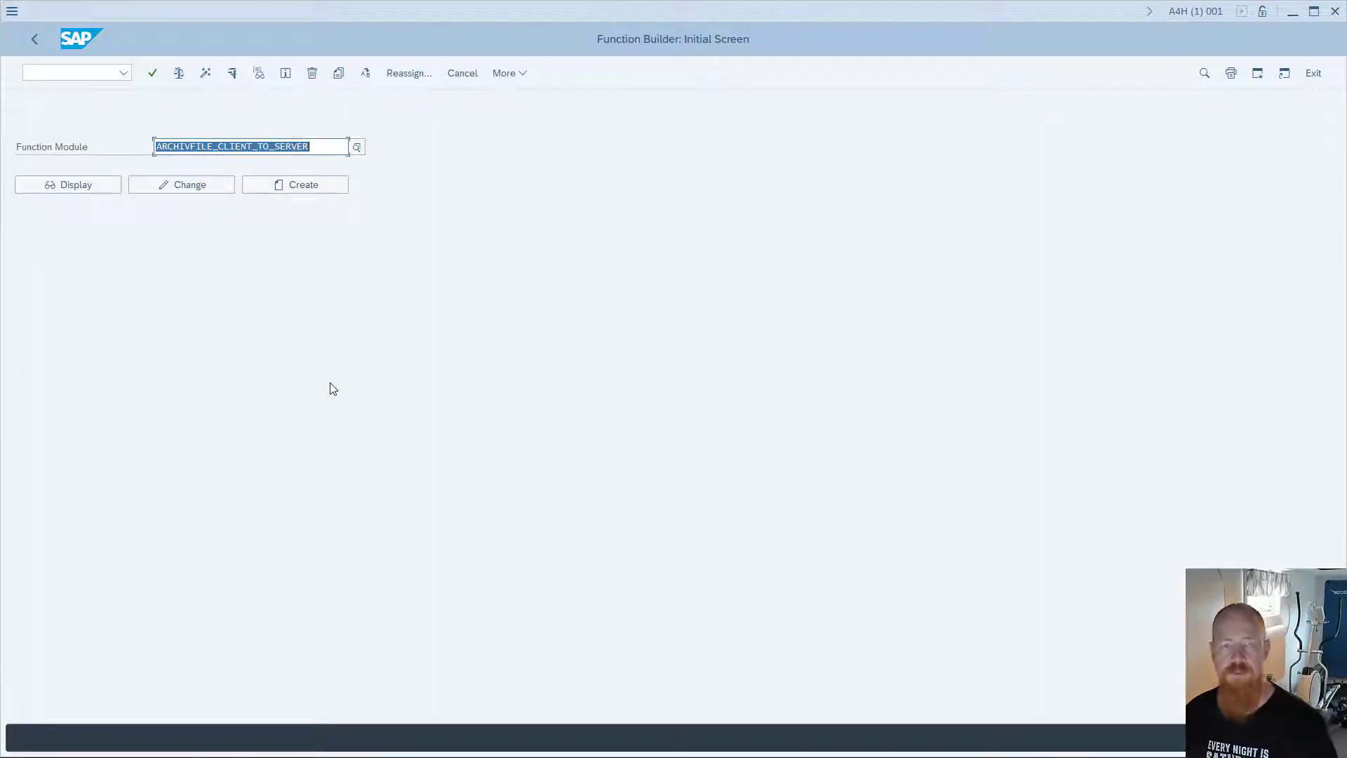
Switch to the Planet 8 installation guide and read how to open the import queue in STMS and add a transport request
{"action": "key", "text": "alt+Tab"}
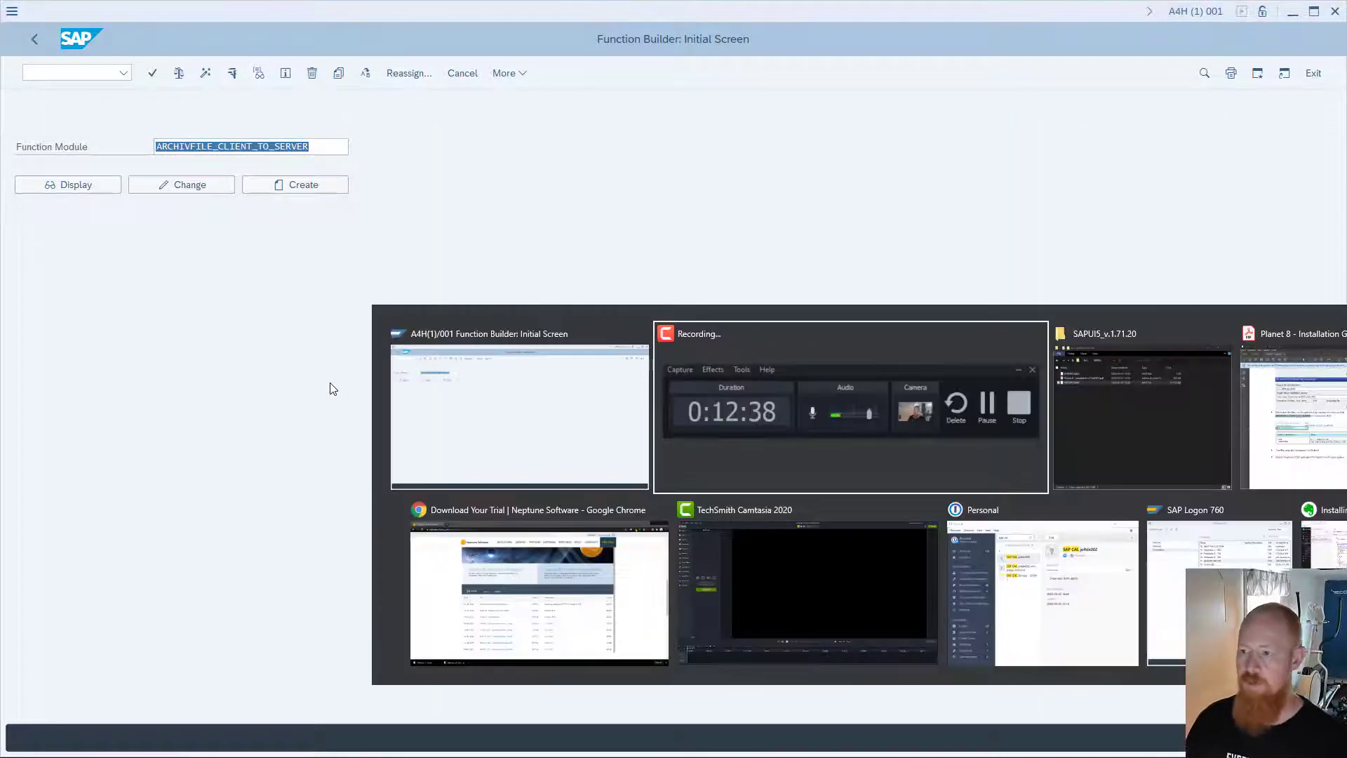
{"action": "key", "text": "alt+Tab"}
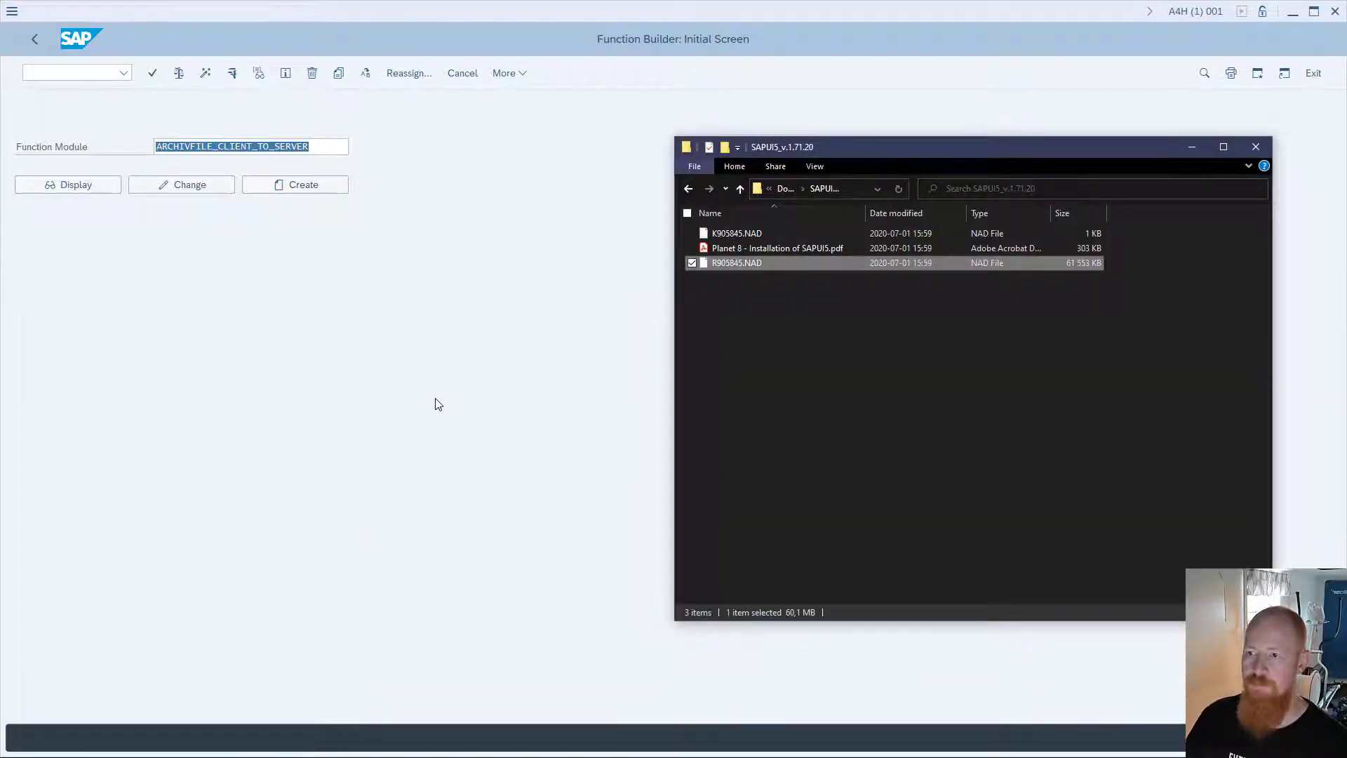
{"action": "left_click", "coordinate": [438, 404]}
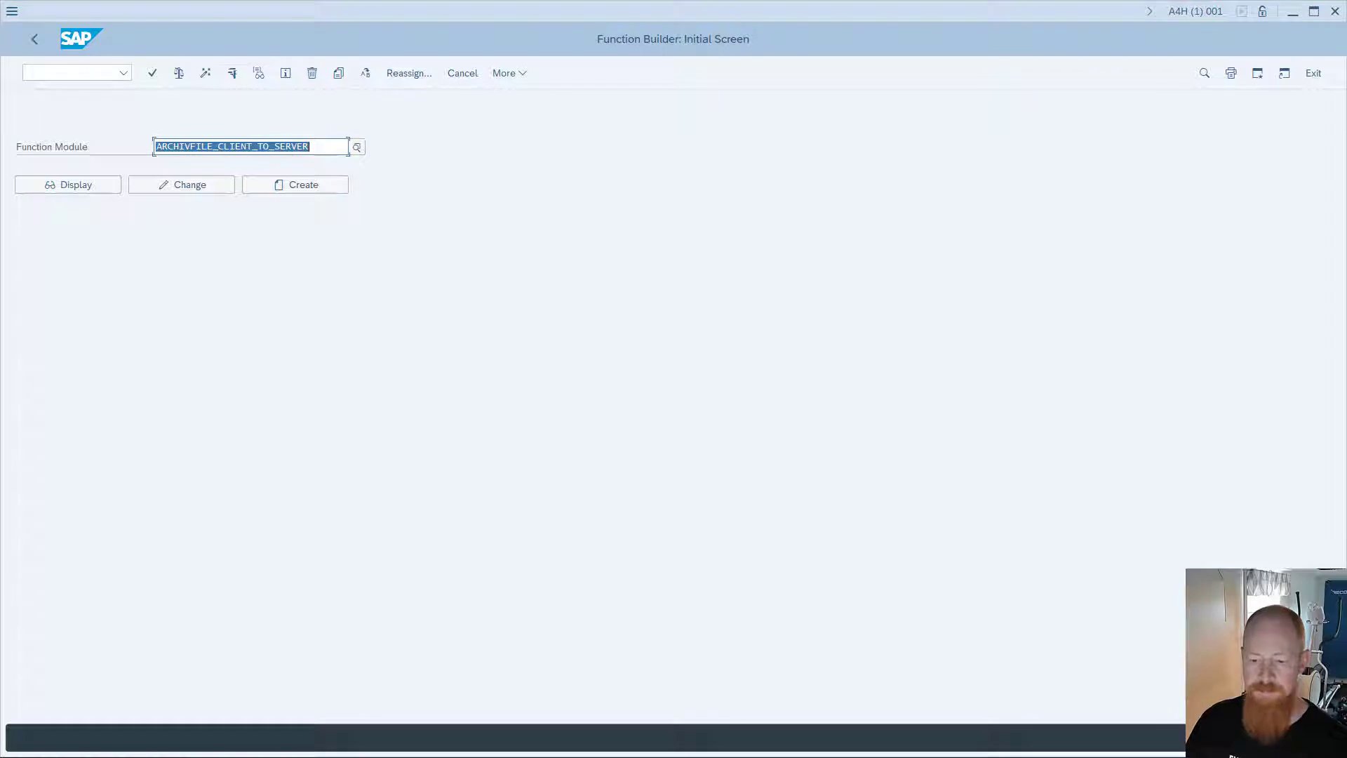
{"action": "key", "text": "alt+Tab"}
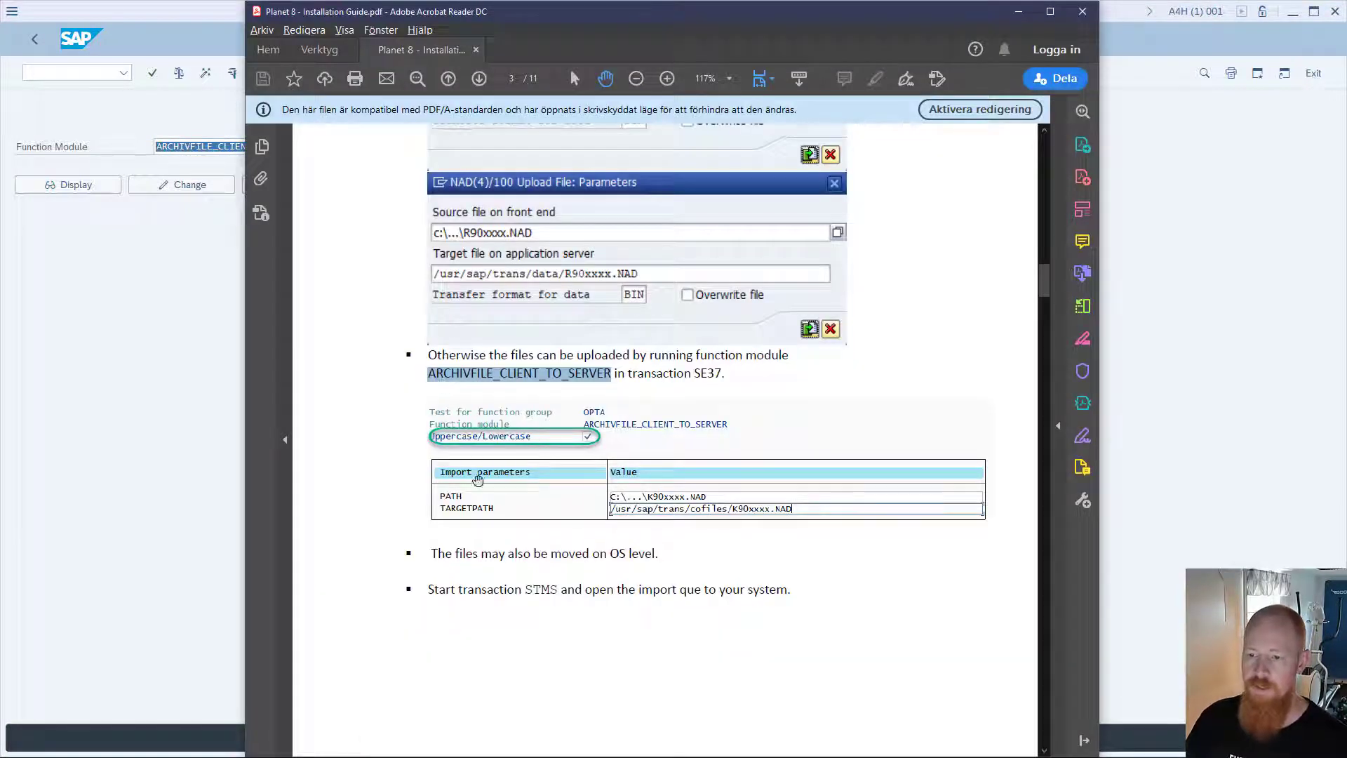
{"action": "scroll", "coordinate": [491, 398], "scroll_direction": "down", "scroll_amount": 1}
{"action": "scroll", "coordinate": [491, 398], "scroll_direction": "down", "scroll_amount": 3}
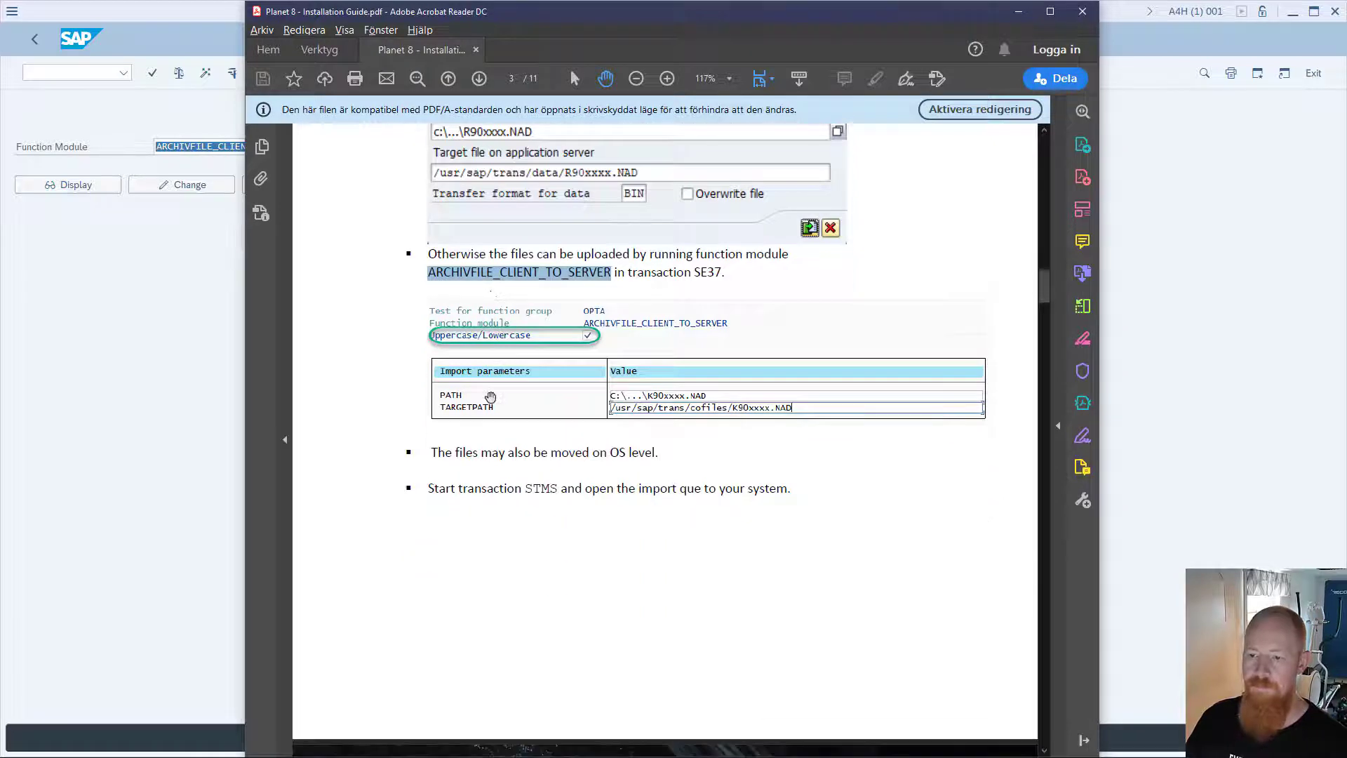
{"action": "scroll", "coordinate": [492, 358], "scroll_direction": "down", "scroll_amount": 3}
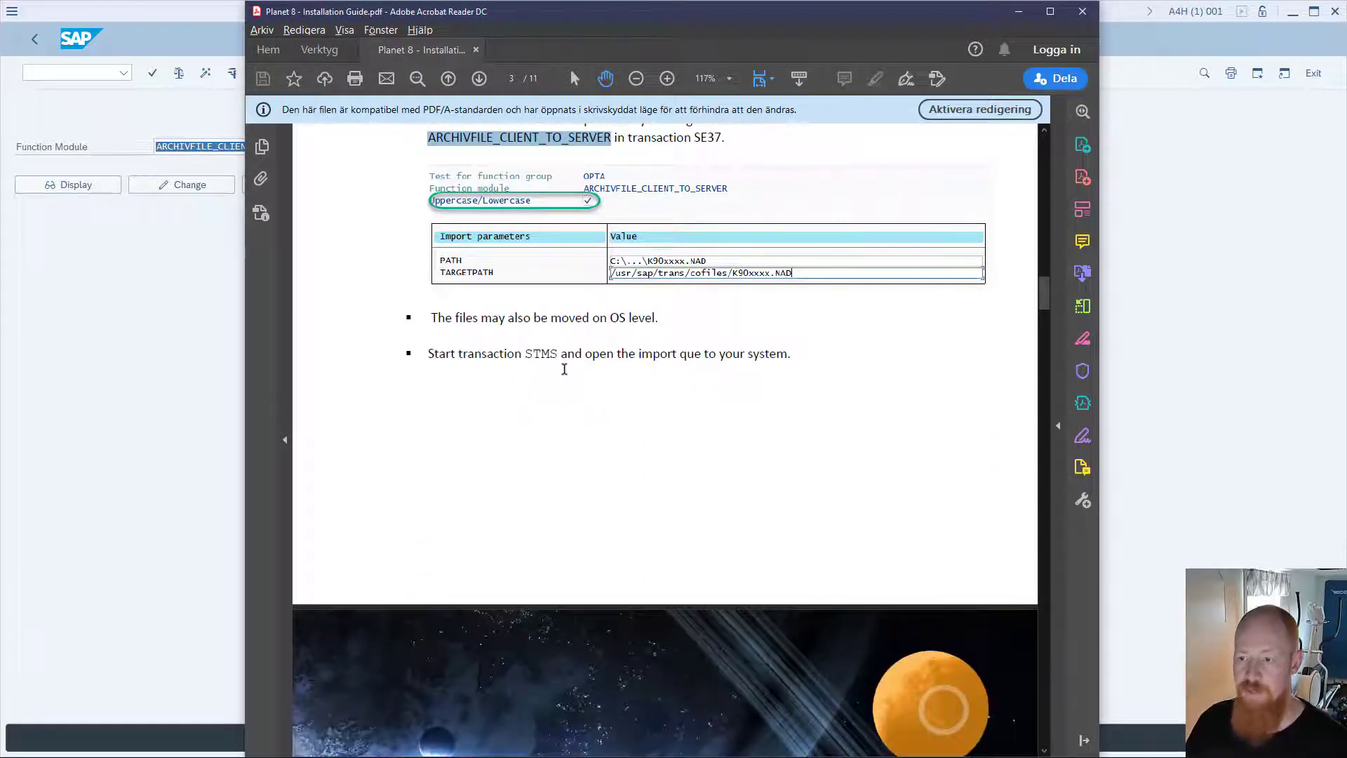
{"action": "scroll", "coordinate": [564, 369], "scroll_direction": "down", "scroll_amount": 12}
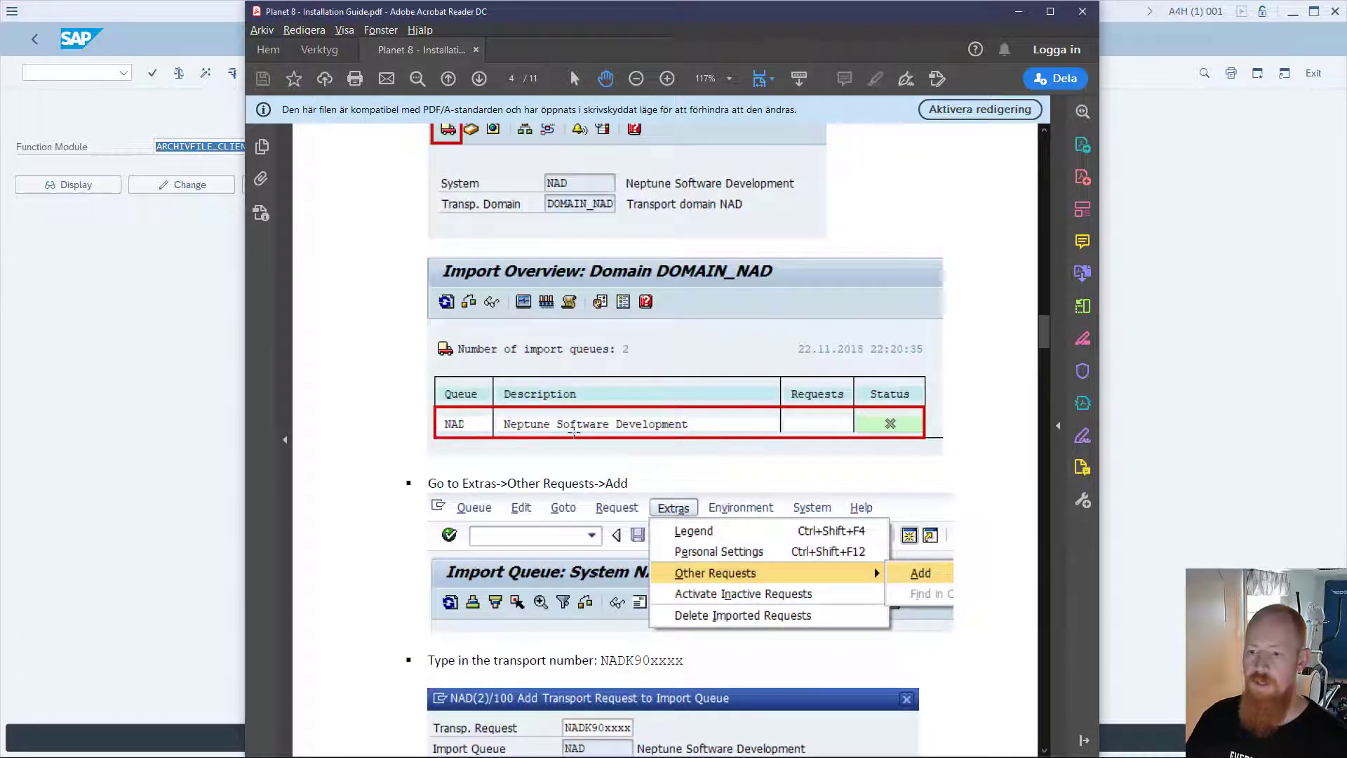
{"action": "scroll", "coordinate": [646, 469], "scroll_direction": "down", "scroll_amount": 5}
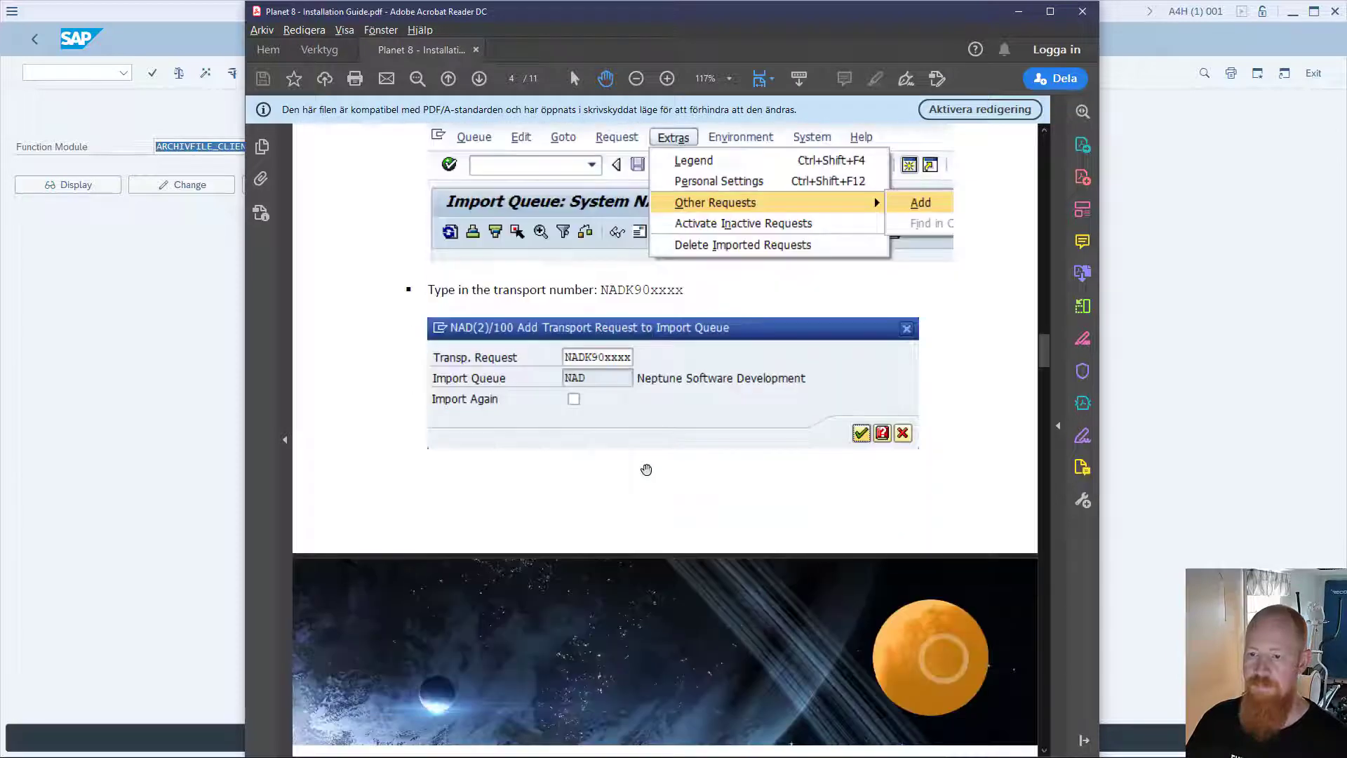
{"action": "scroll", "coordinate": [647, 470], "scroll_direction": "down", "scroll_amount": 2}
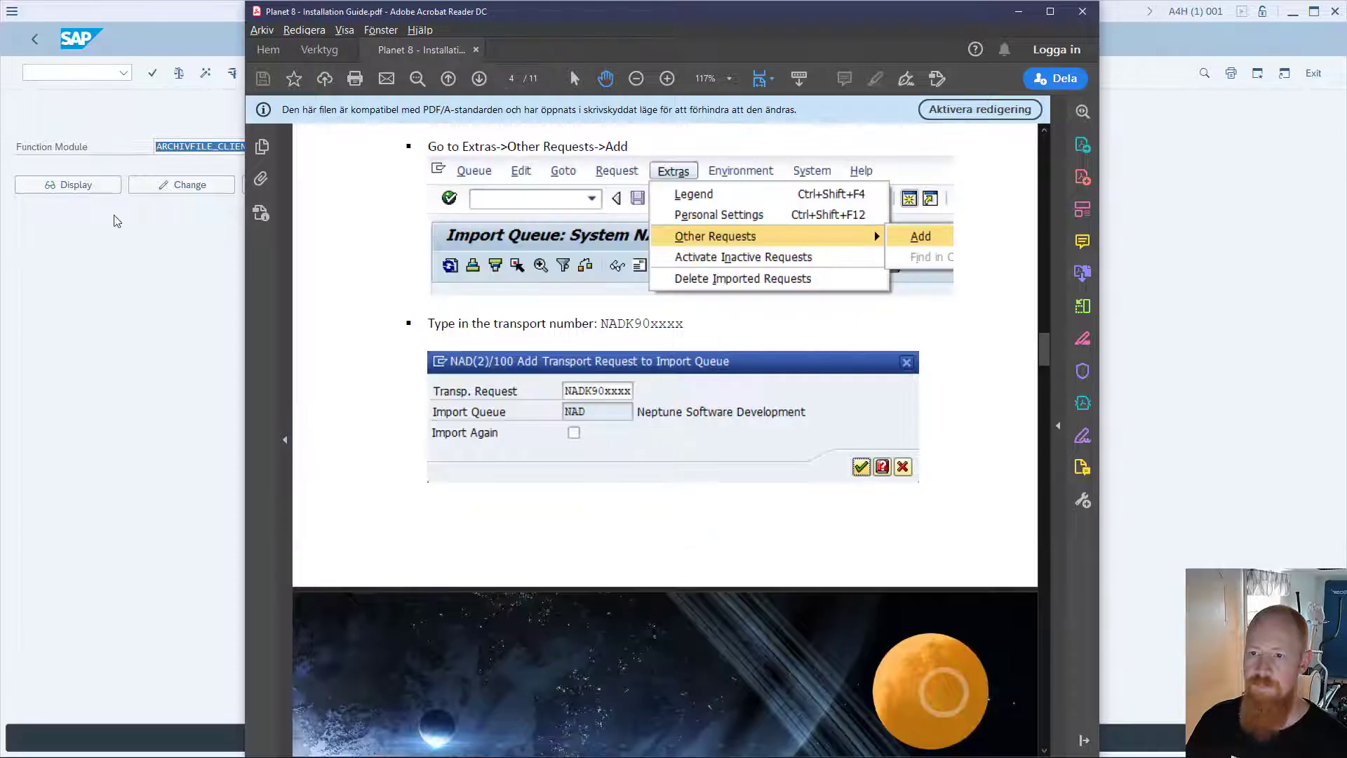
Return to the SAP window, start transaction STMS, and open the import queue of system A4H from the import overview
{"action": "left_click", "coordinate": [158, 272]}
{"action": "left_click", "coordinate": [80, 72]}
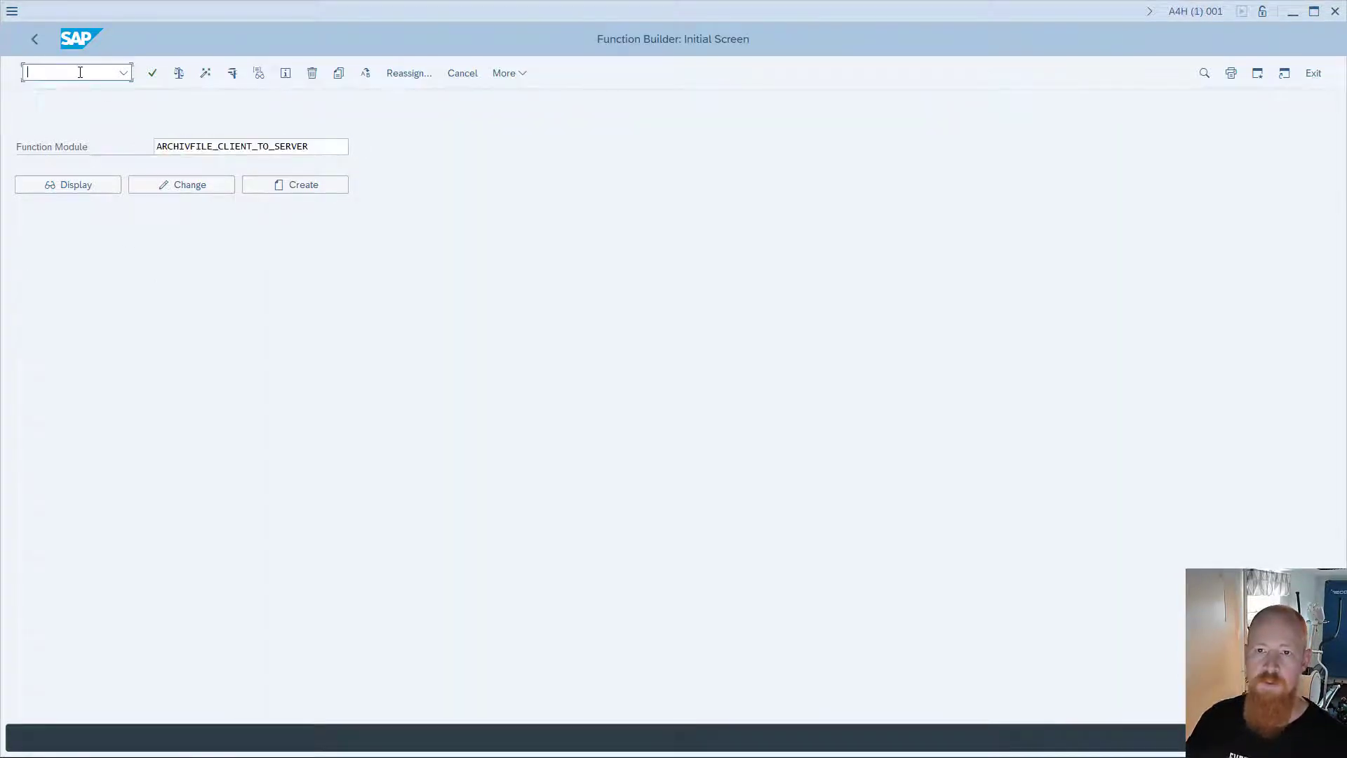
{"action": "key", "text": "Return"}
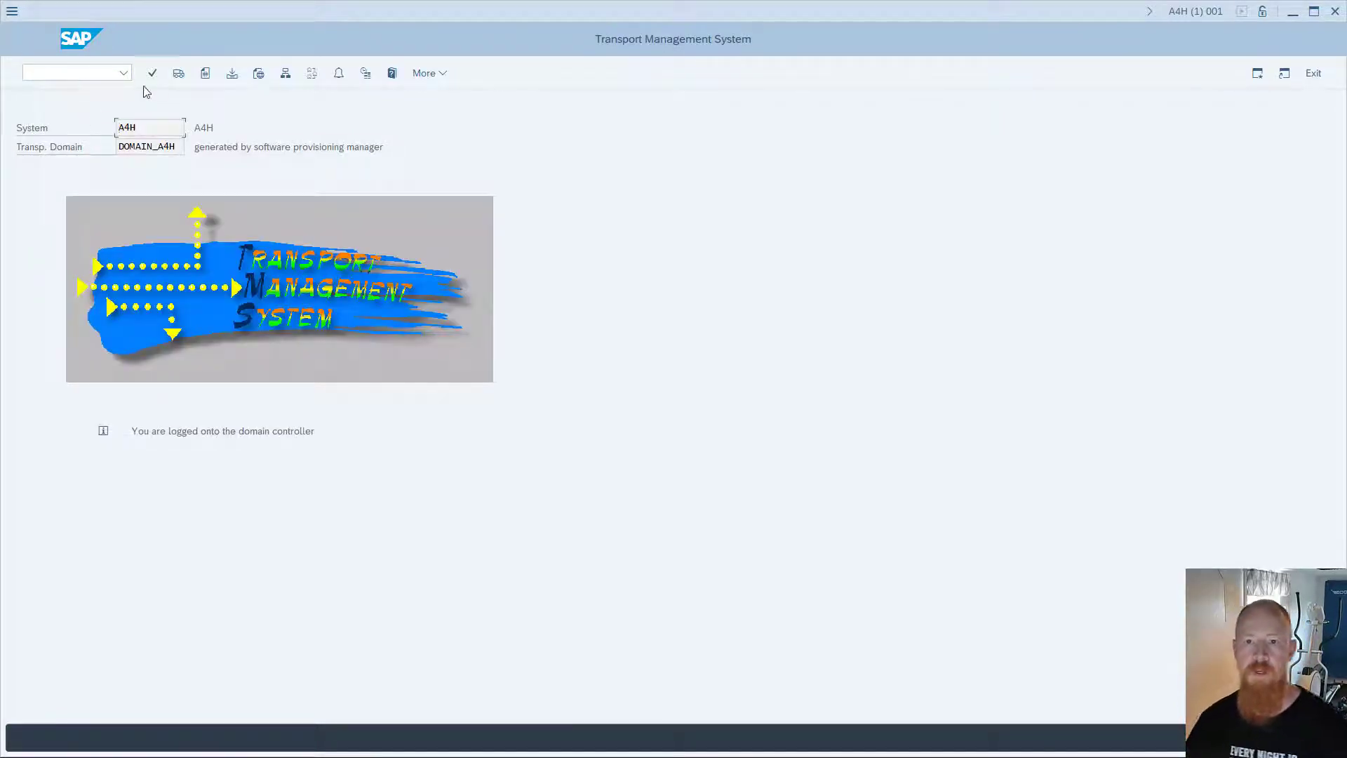
{"action": "left_click", "coordinate": [179, 74]}
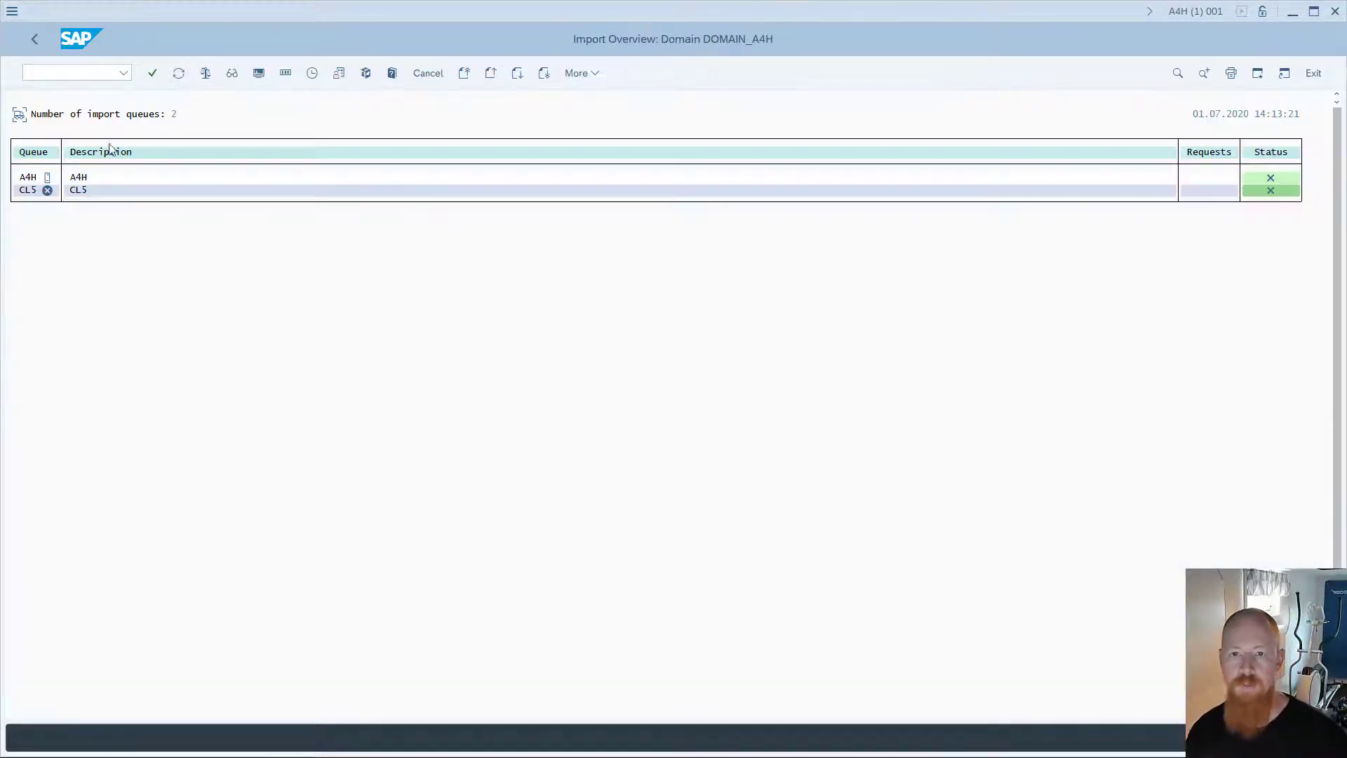
{"action": "double_click", "coordinate": [31, 181]}
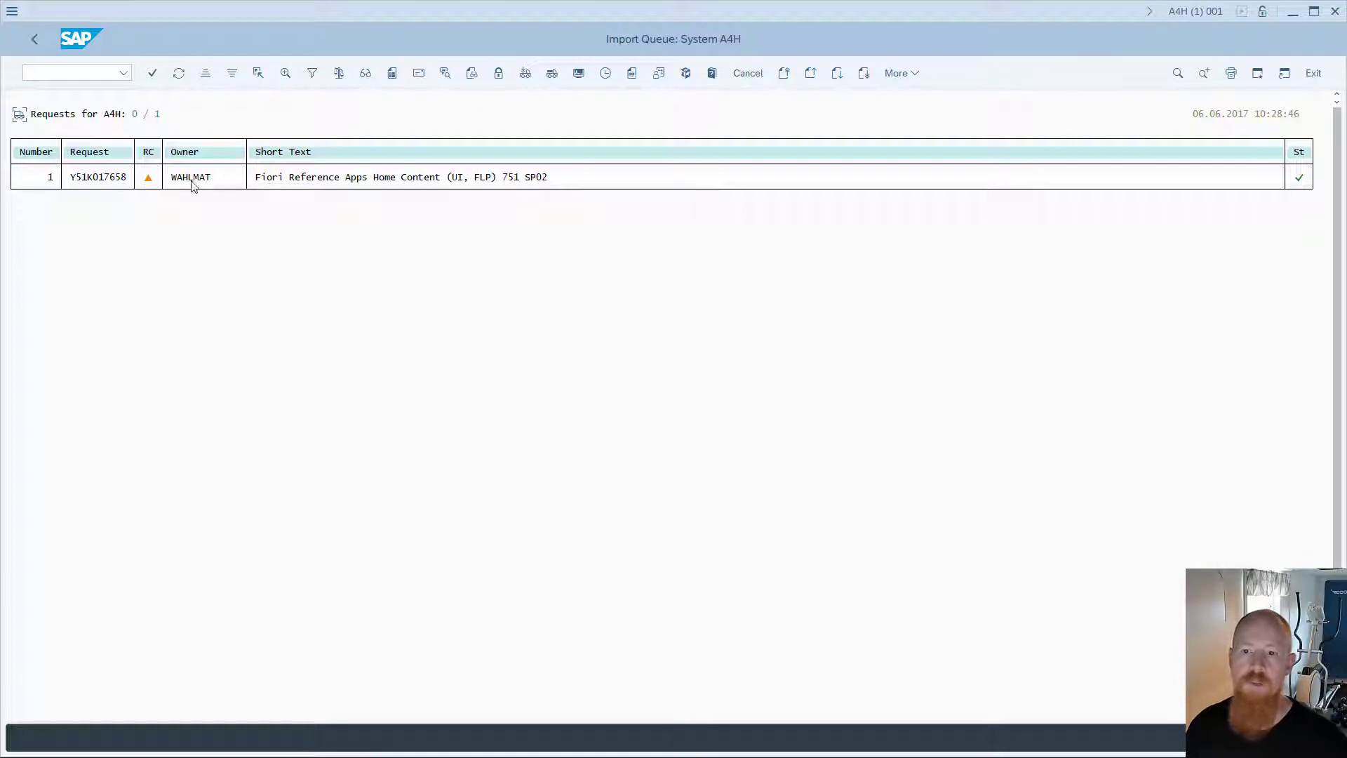
Try to add transport request NADK905845 to the A4H import queue, picking it from the list of available requests
{"action": "left_click", "coordinate": [901, 76]}
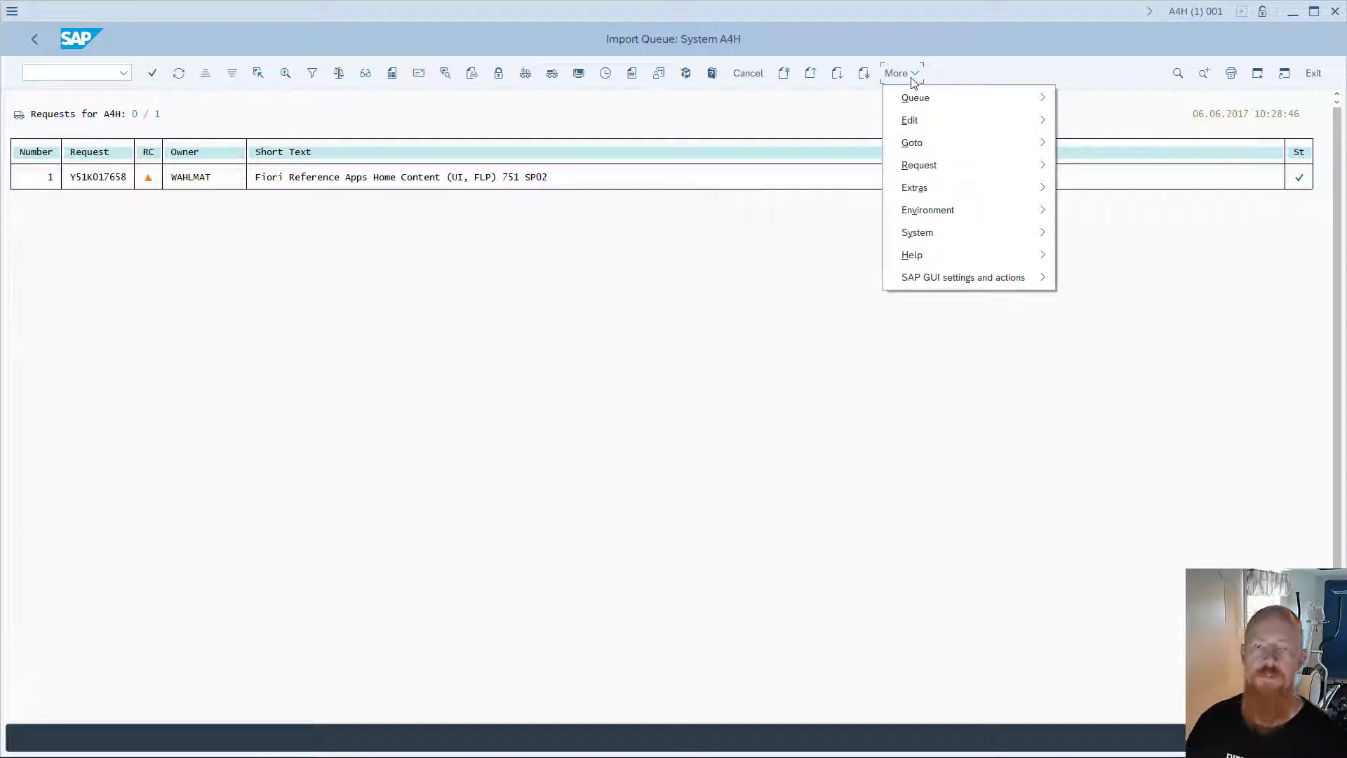
{"action": "left_click", "coordinate": [912, 77]}
{"action": "left_click", "coordinate": [905, 74]}
{"action": "left_click", "coordinate": [905, 70]}
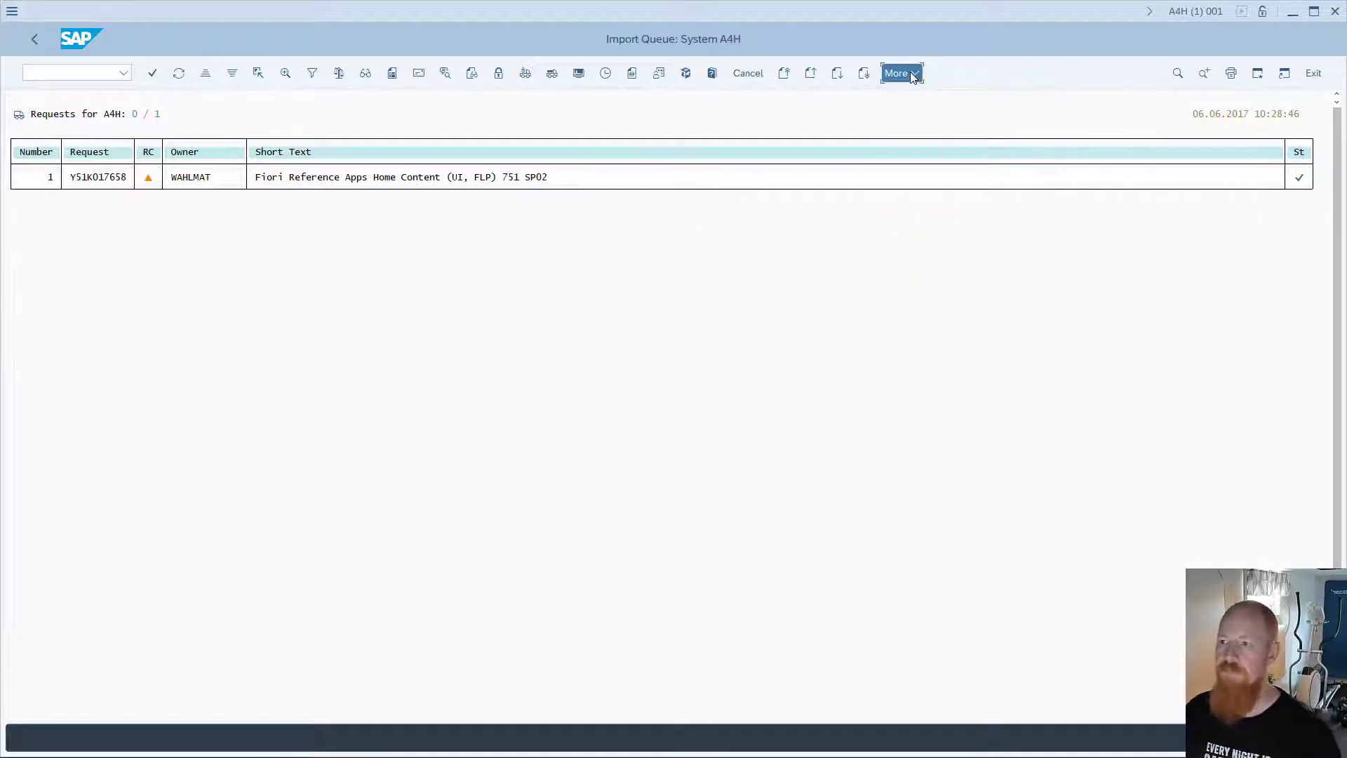
{"action": "left_click", "coordinate": [912, 77]}
{"action": "mouse_move", "coordinate": [936, 172]}
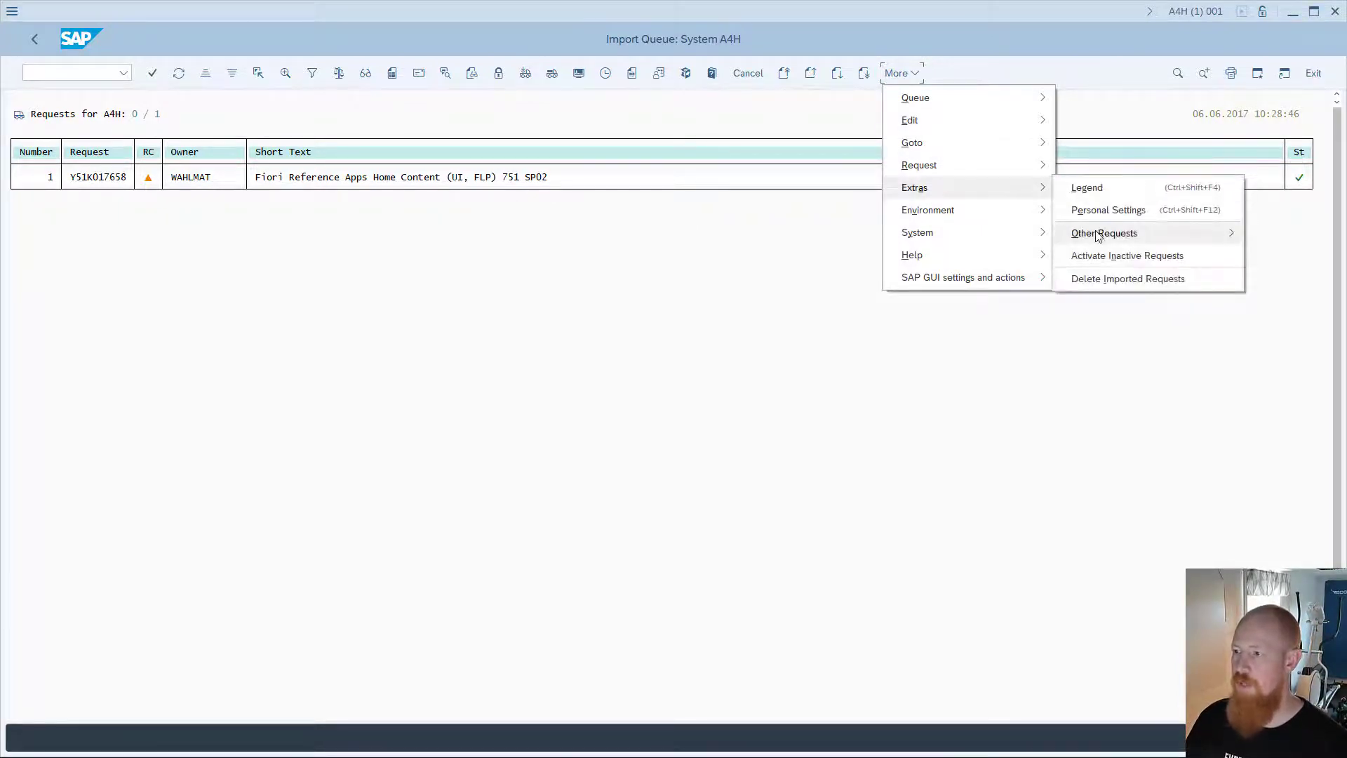
{"action": "mouse_move", "coordinate": [1100, 237]}
{"action": "left_click", "coordinate": [1277, 236]}
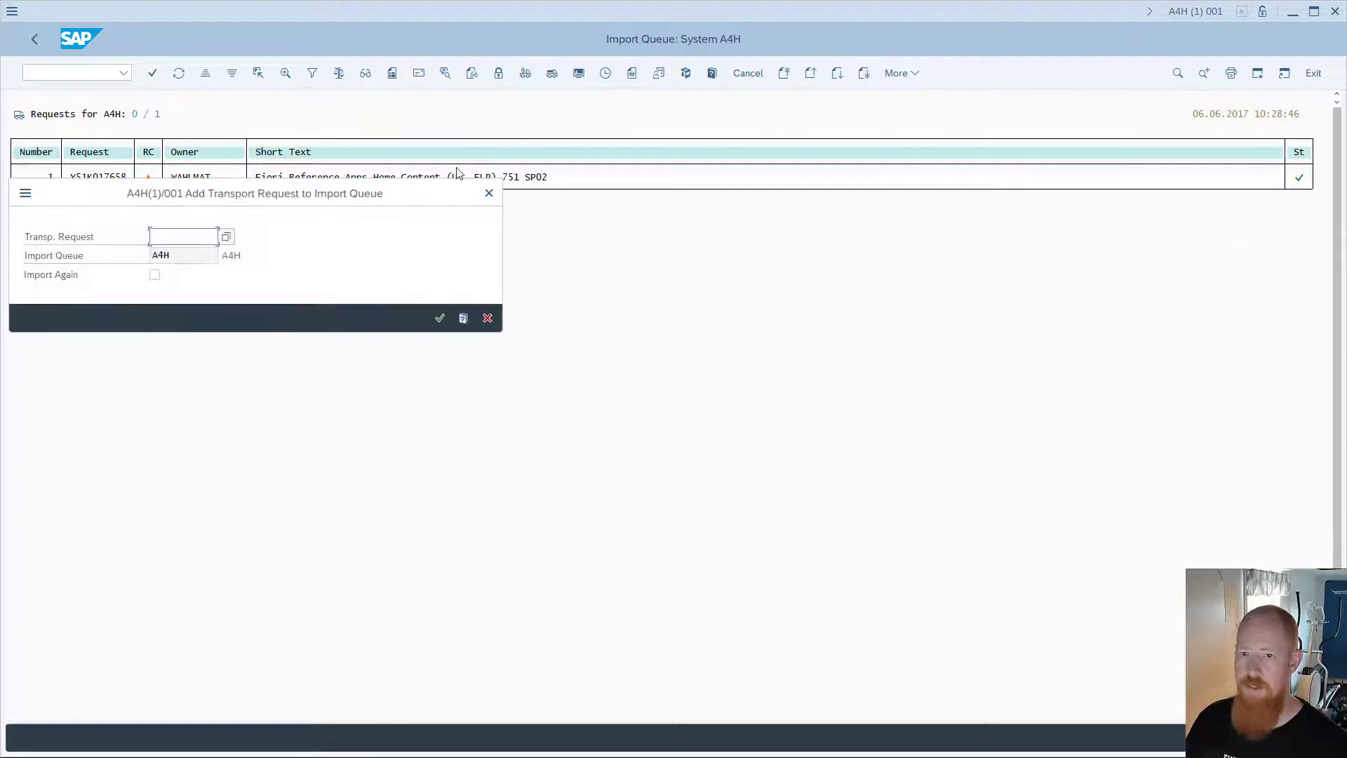
{"action": "left_click", "coordinate": [228, 238]}
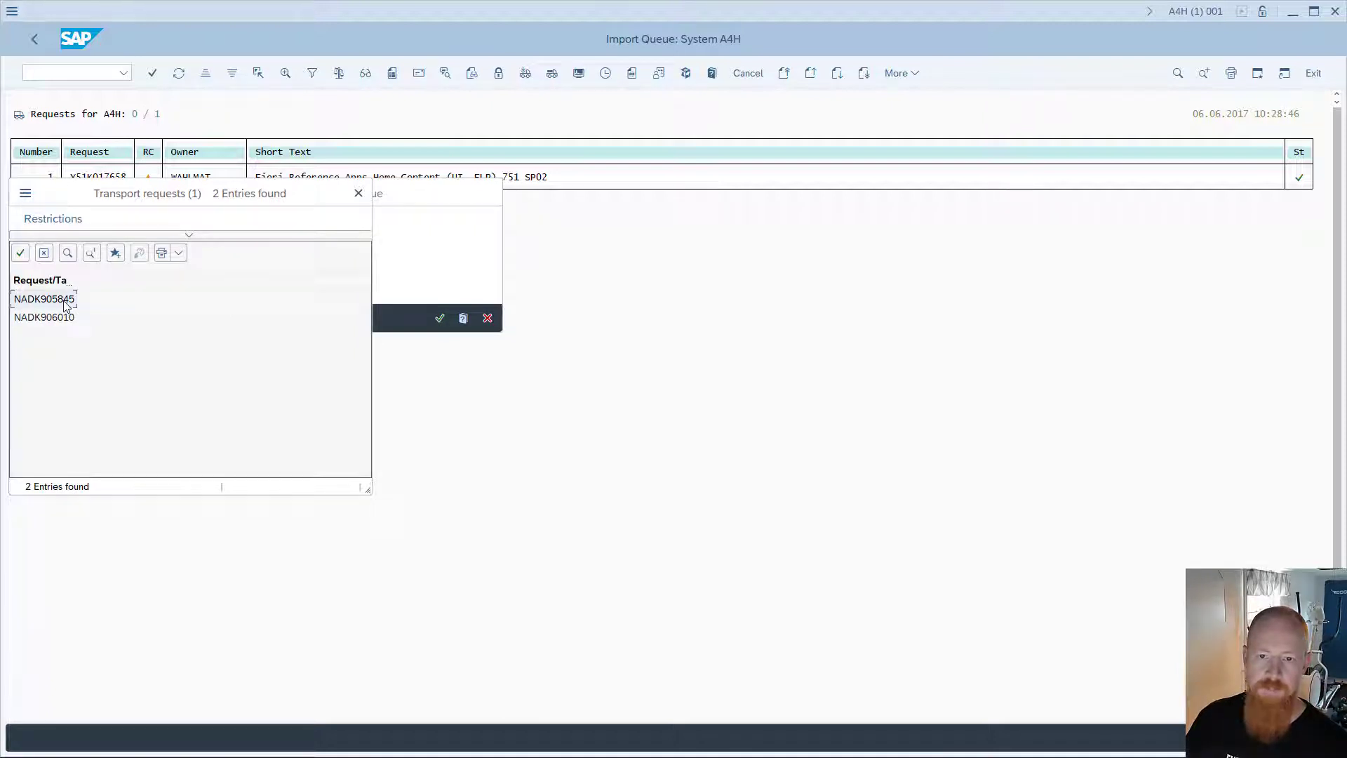
{"action": "double_click", "coordinate": [64, 300]}
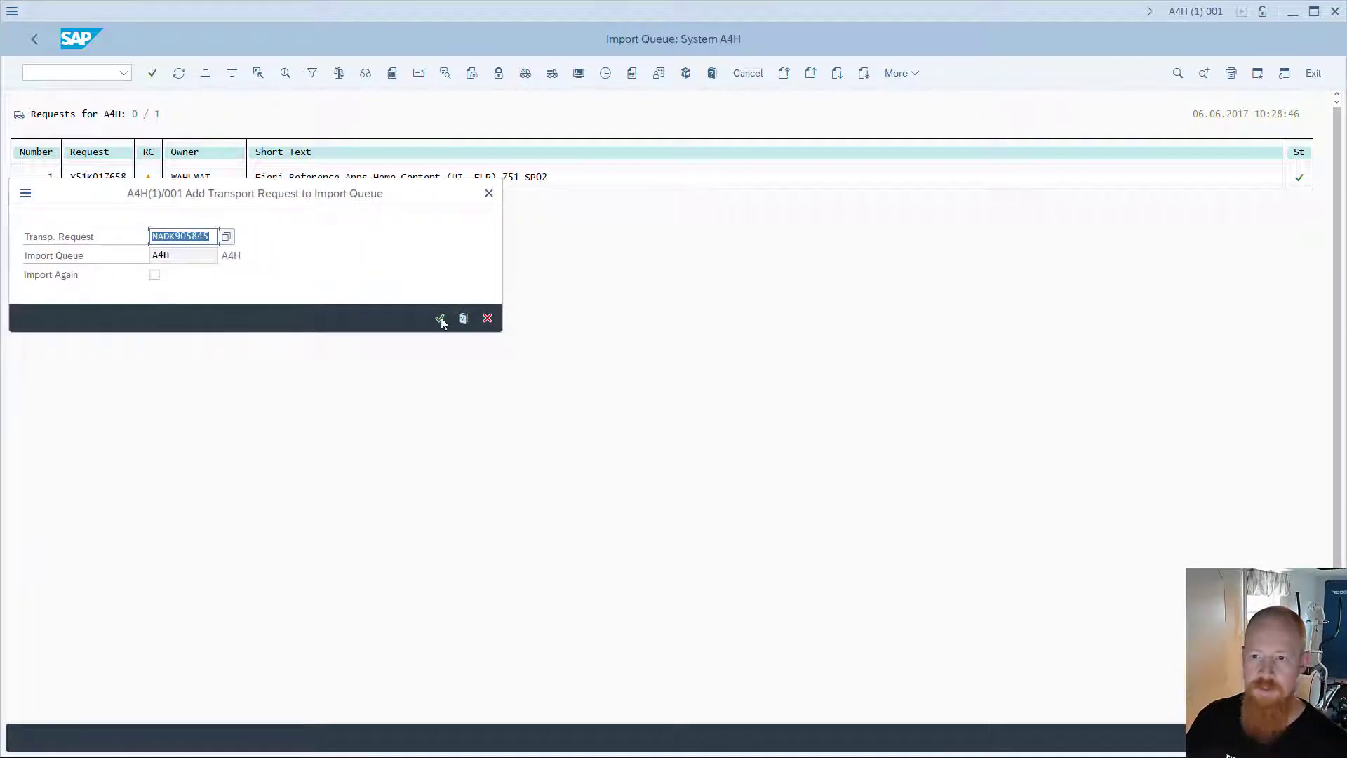
{"action": "left_click", "coordinate": [441, 319]}
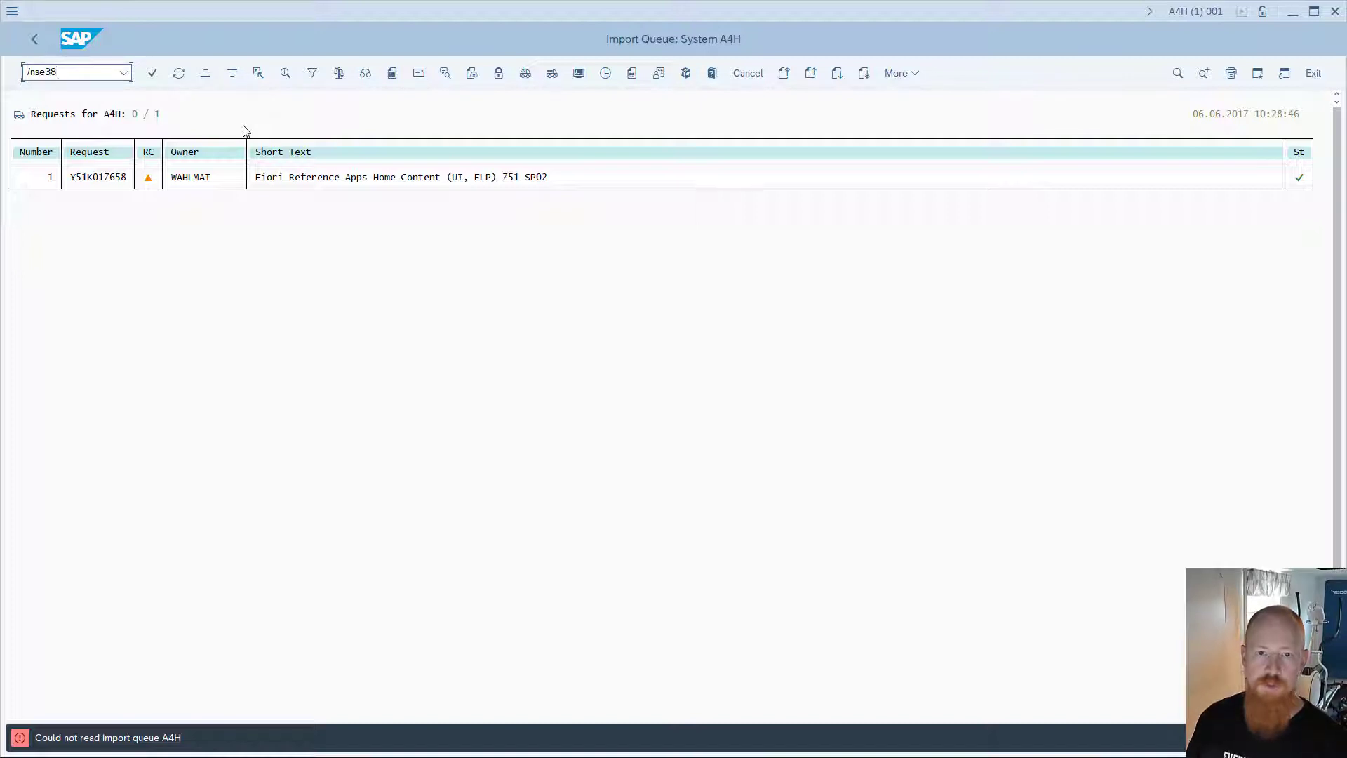
Open the ABAP Editor with /nse38 and run program RSTPTEST to check the transport tool
{"action": "key", "text": "Return"}
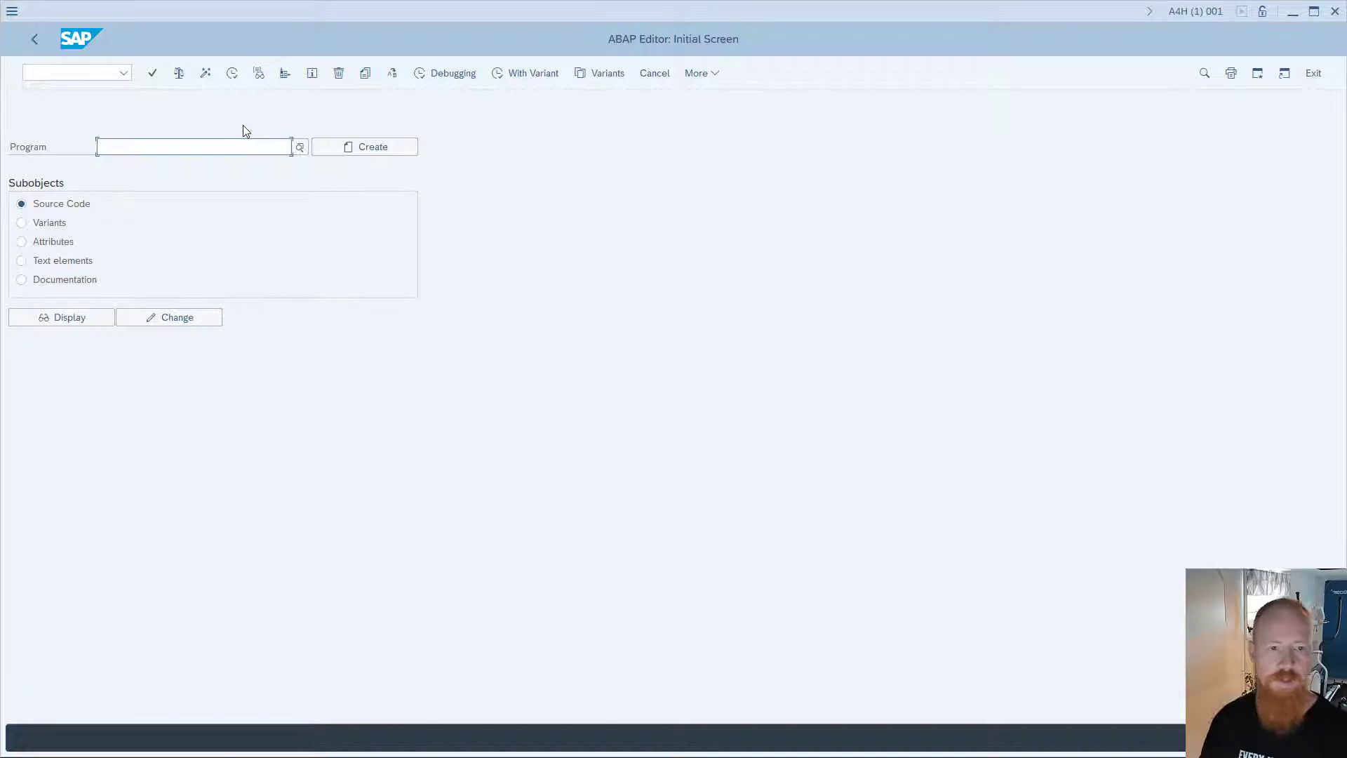
{"action": "type", "text": "rstp"}
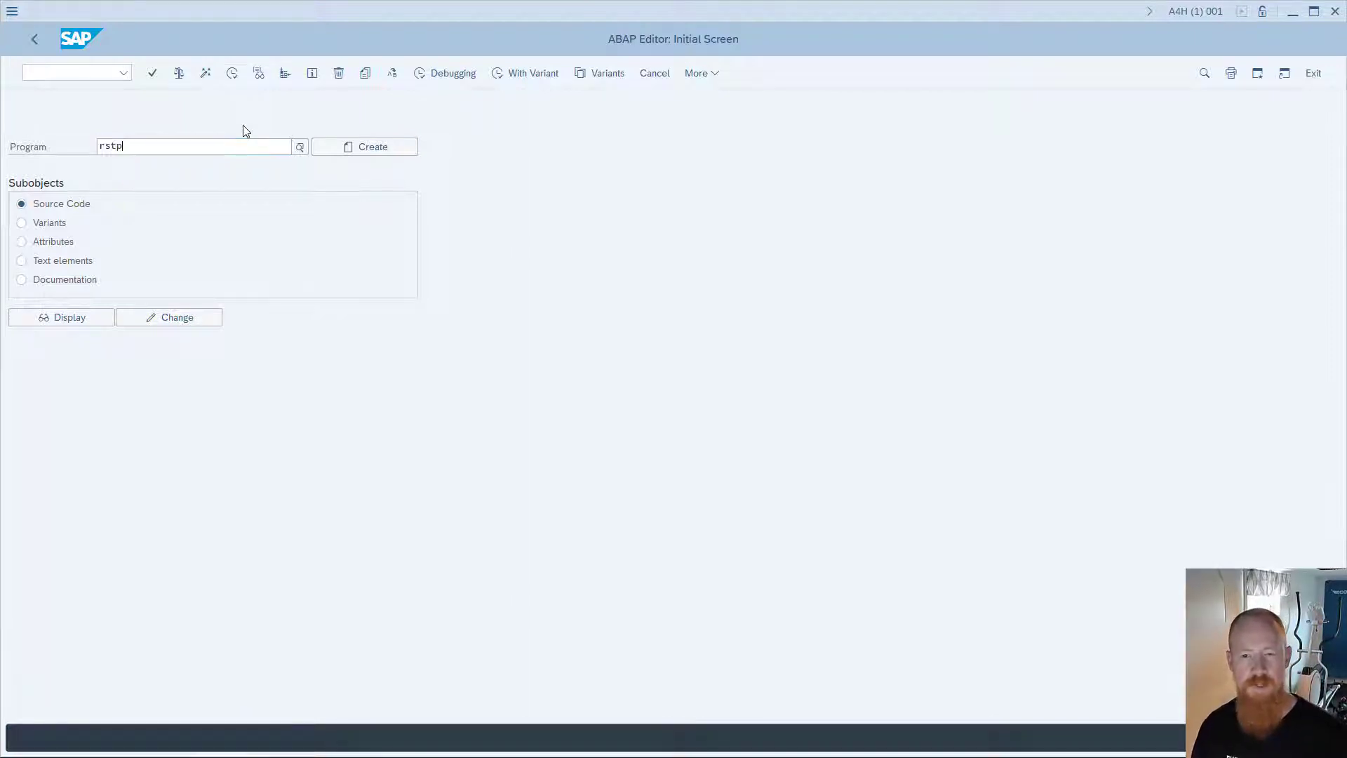
{"action": "type", "text": "test"}
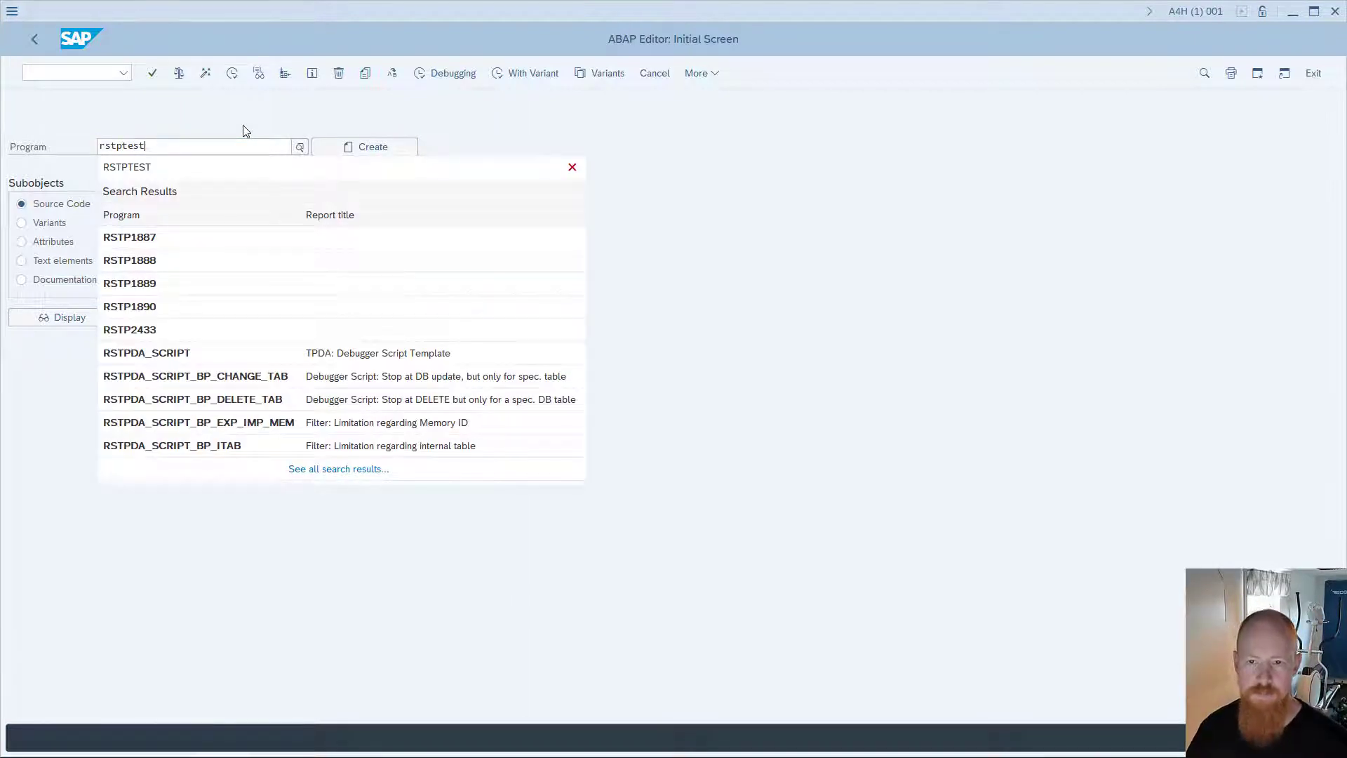
{"action": "key", "text": "Down"}
{"action": "key", "text": "Return"}
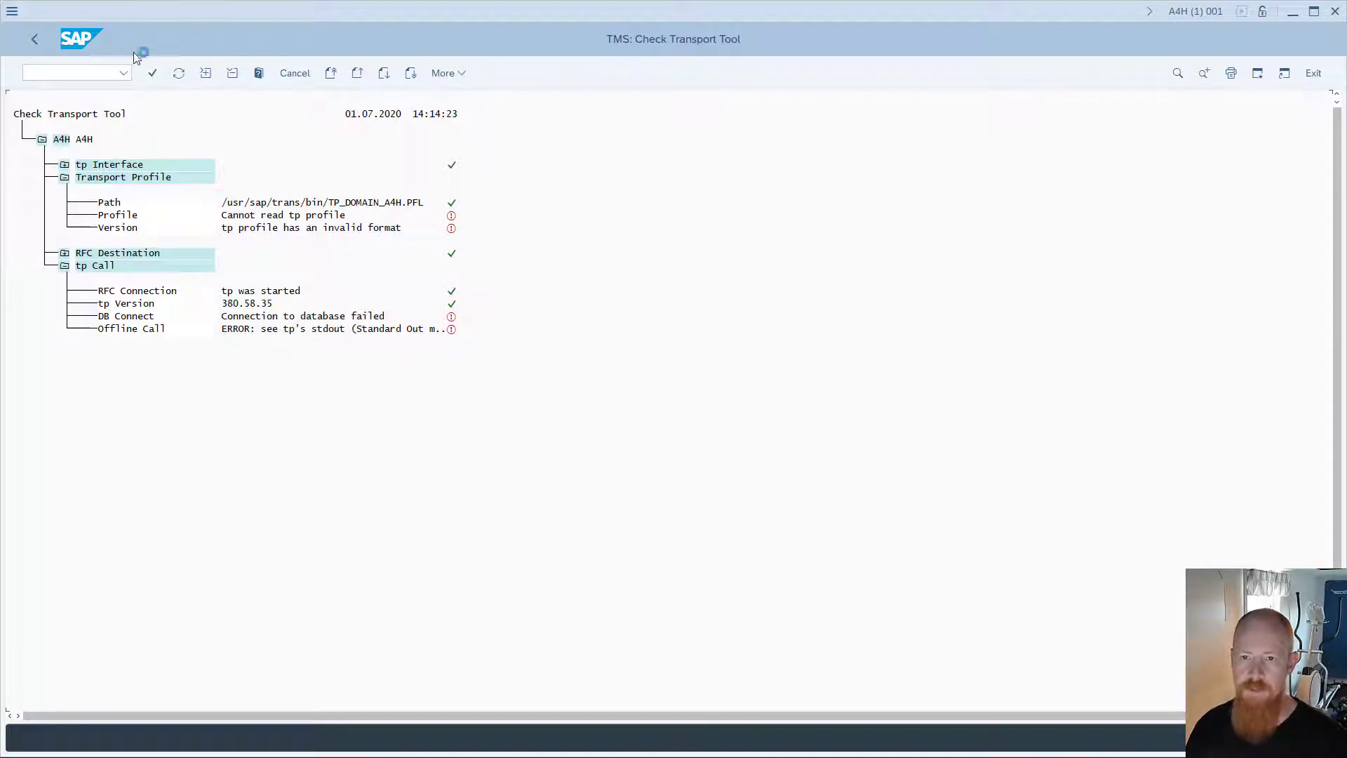
Start transaction STMS with /nstms, open the system overview, and update the TMS configuration for system A4H
{"action": "left_click", "coordinate": [74, 74]}
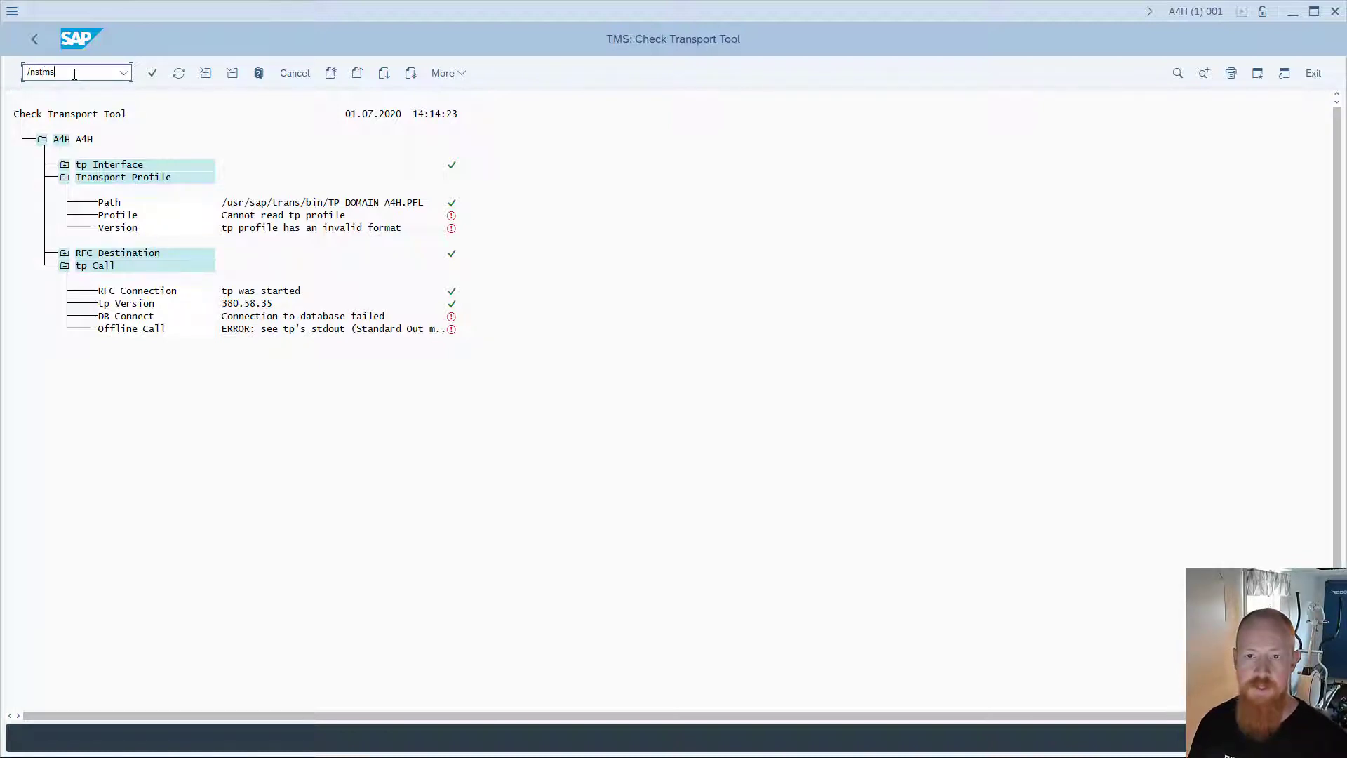
{"action": "key", "text": "Return"}
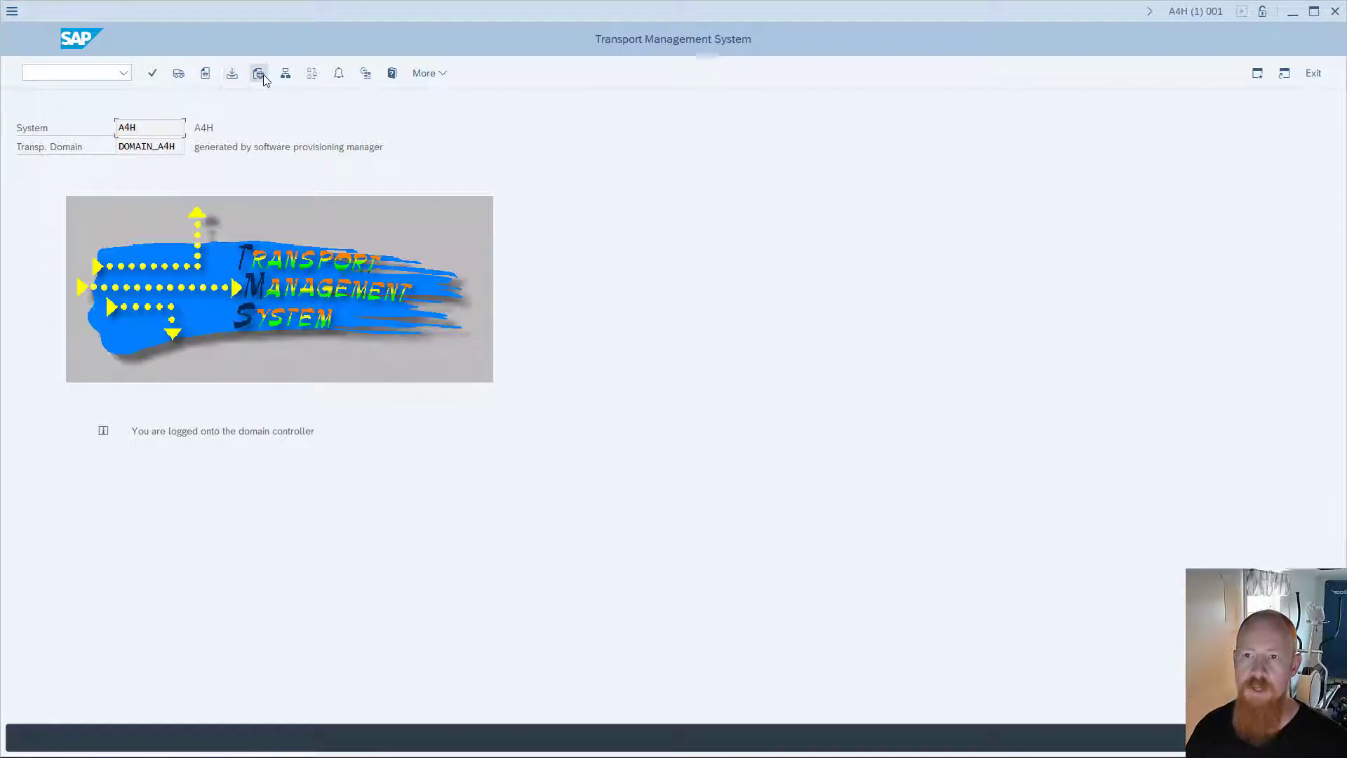
{"action": "left_click", "coordinate": [285, 73]}
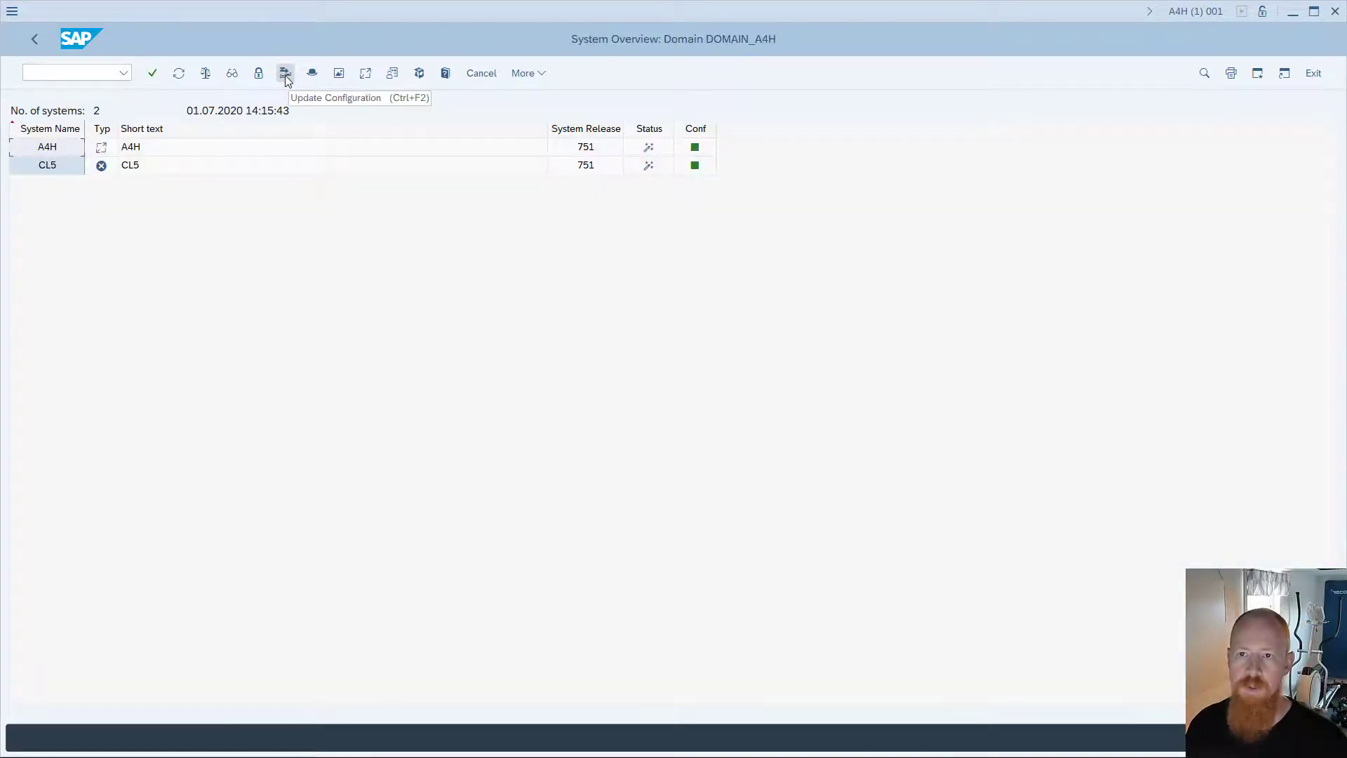
{"action": "left_click", "coordinate": [284, 73]}
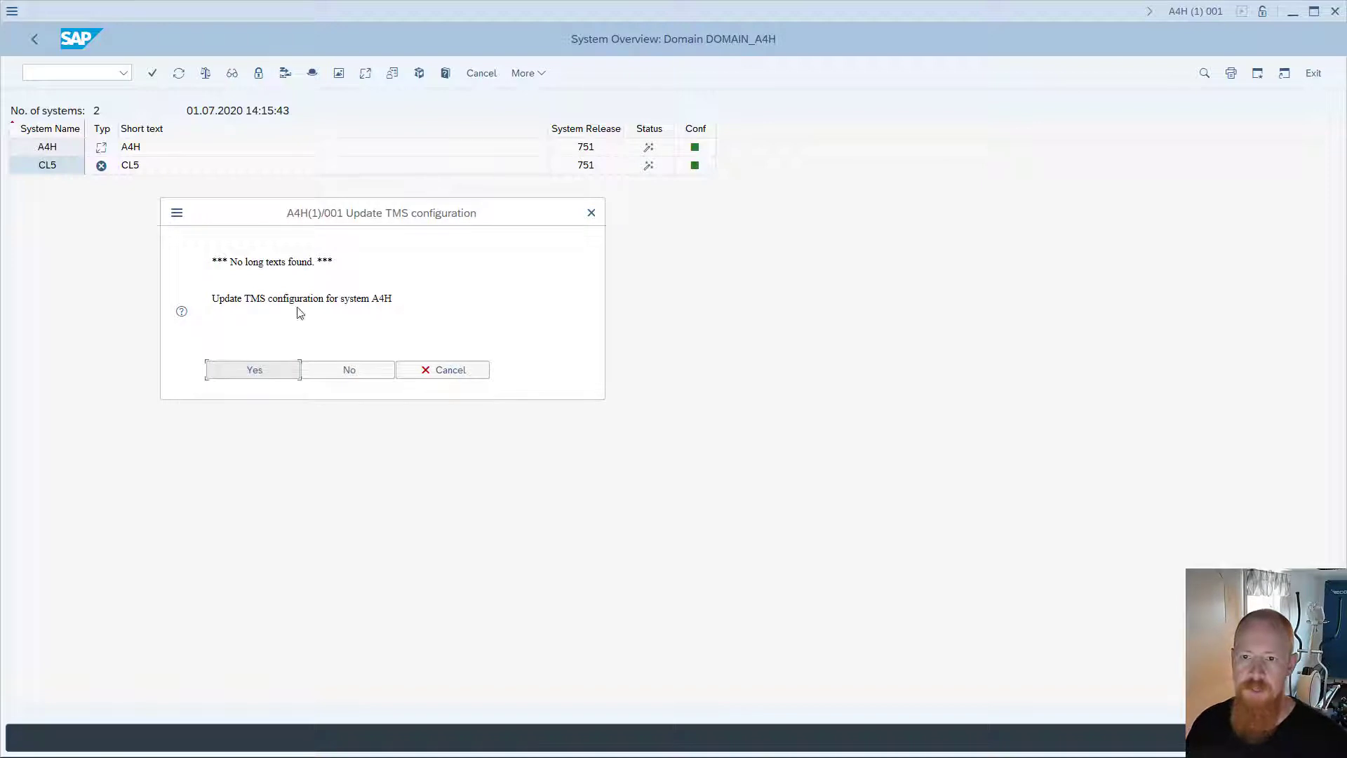
{"action": "left_click", "coordinate": [254, 371]}
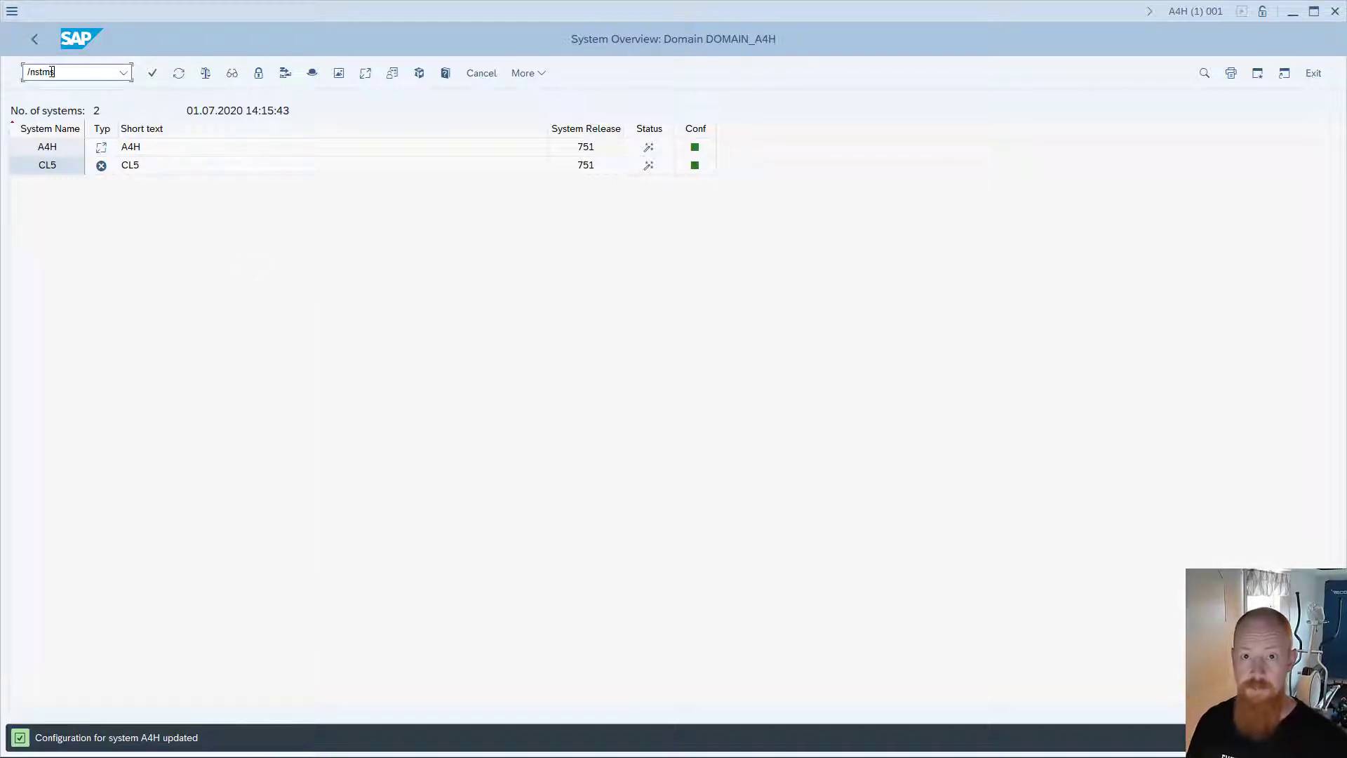
Restart STMS with /nstms and open the import queue of system A4H from the import overview
{"action": "key", "text": "Return"}
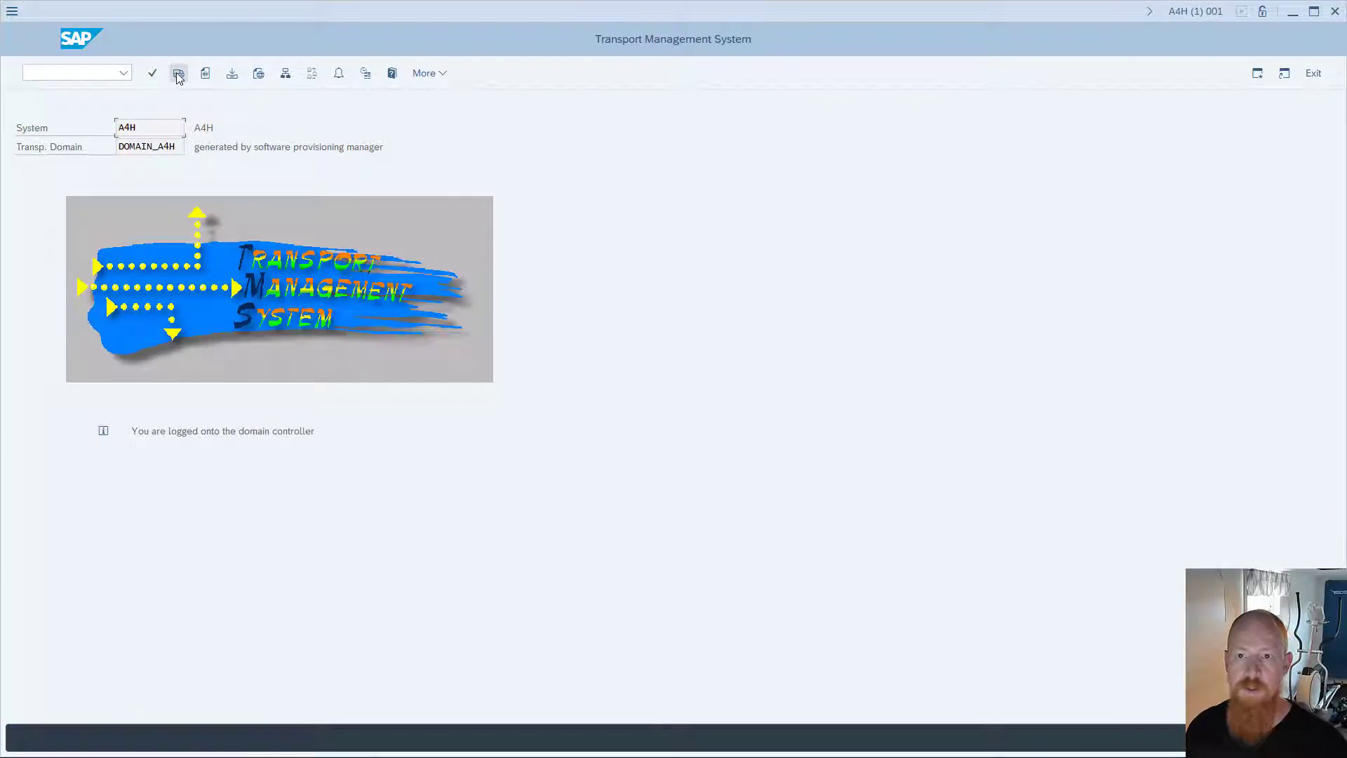
{"action": "left_click", "coordinate": [179, 74]}
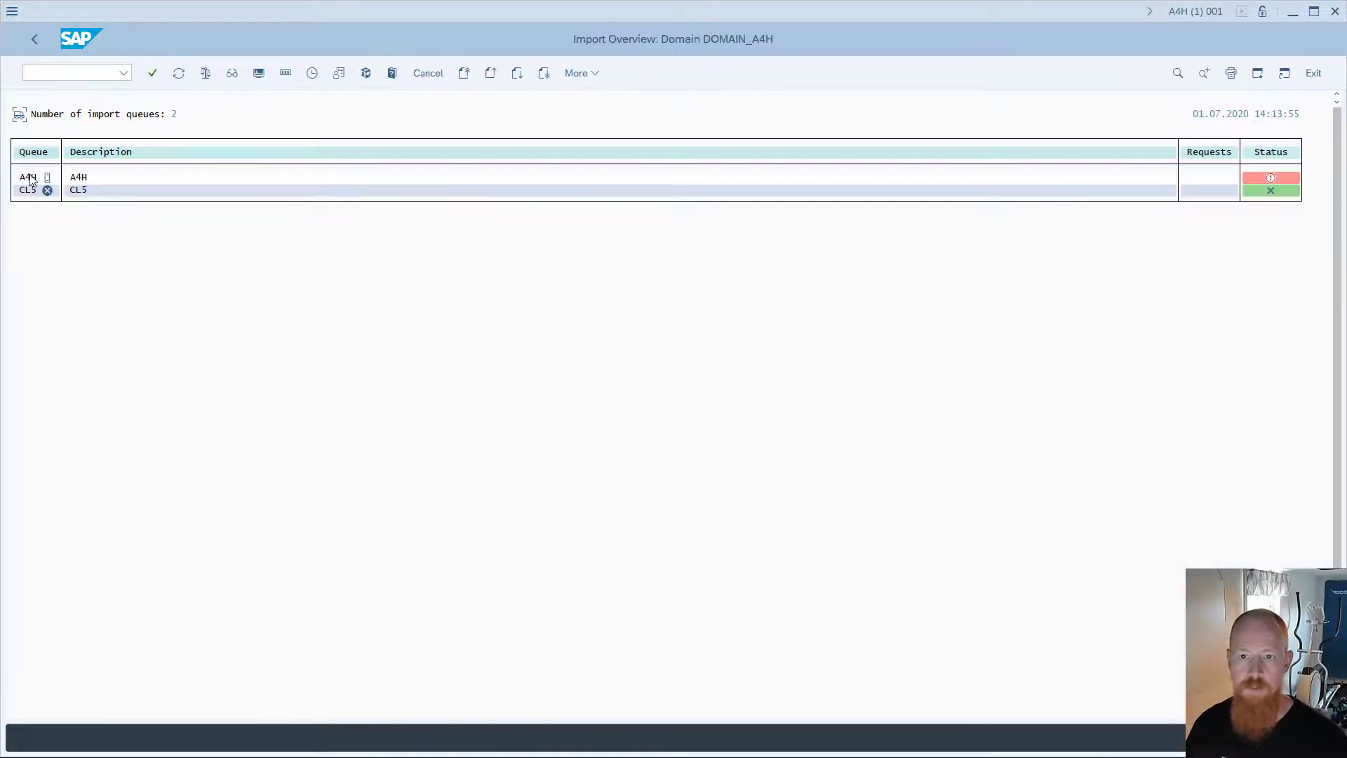
{"action": "double_click", "coordinate": [30, 181]}
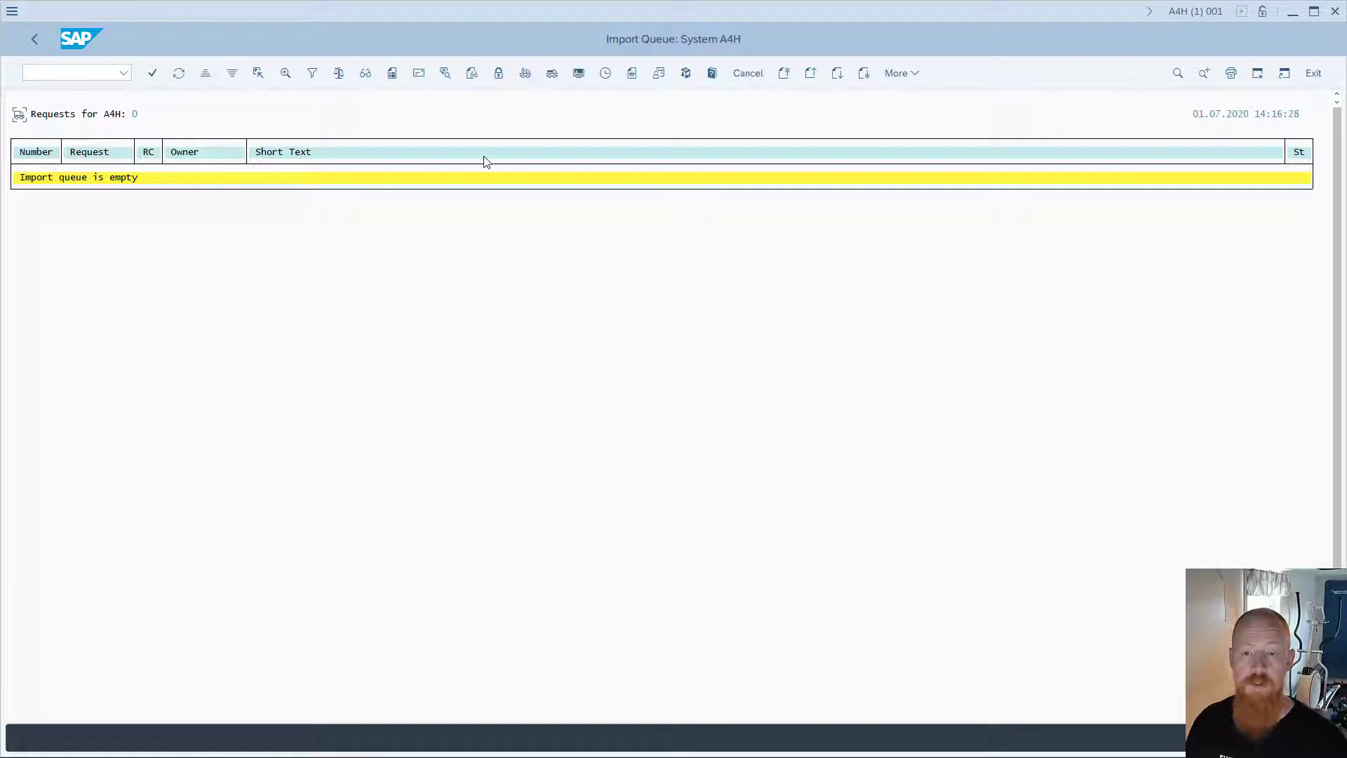
Add transport request NADK905845 to the A4H import queue, picking it from the list of available requests
{"action": "left_click", "coordinate": [906, 77]}
{"action": "mouse_move", "coordinate": [919, 188]}
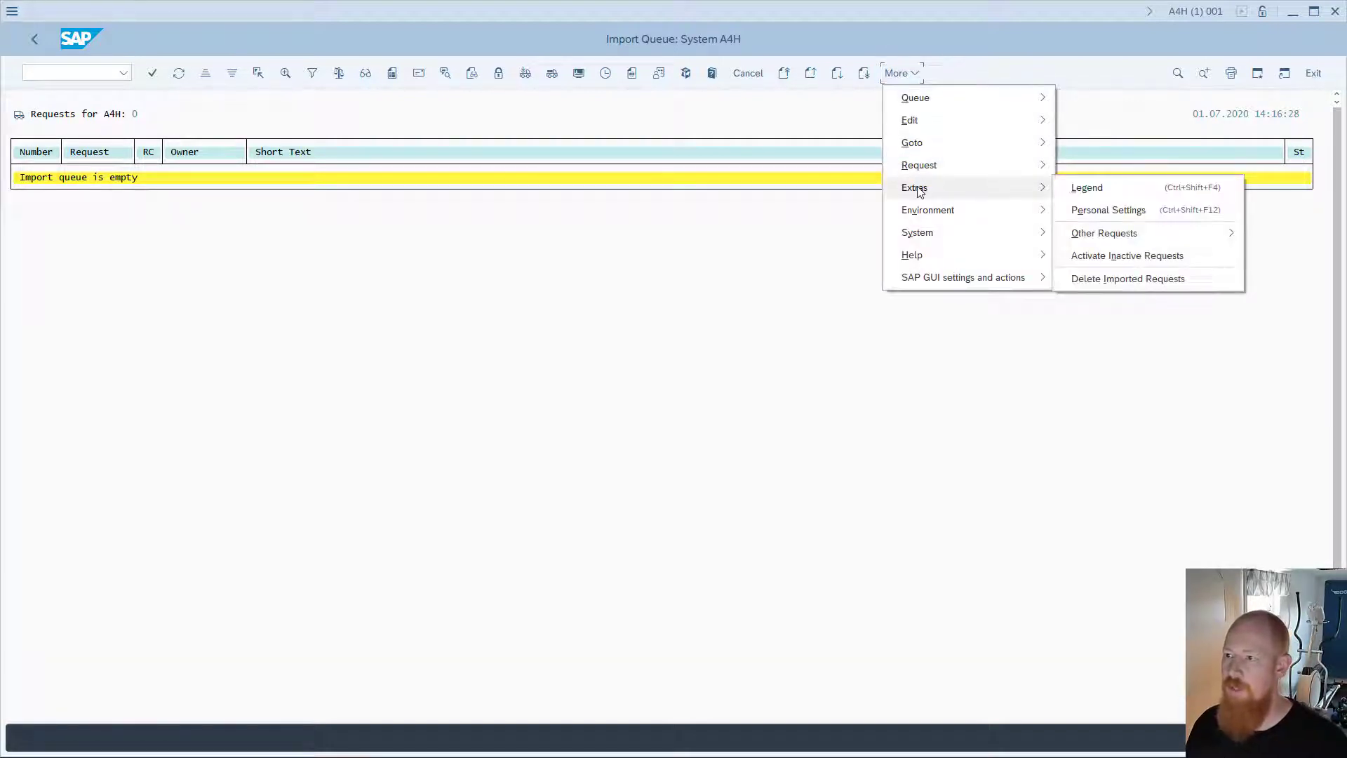
{"action": "mouse_move", "coordinate": [1095, 235]}
{"action": "left_click", "coordinate": [1267, 234]}
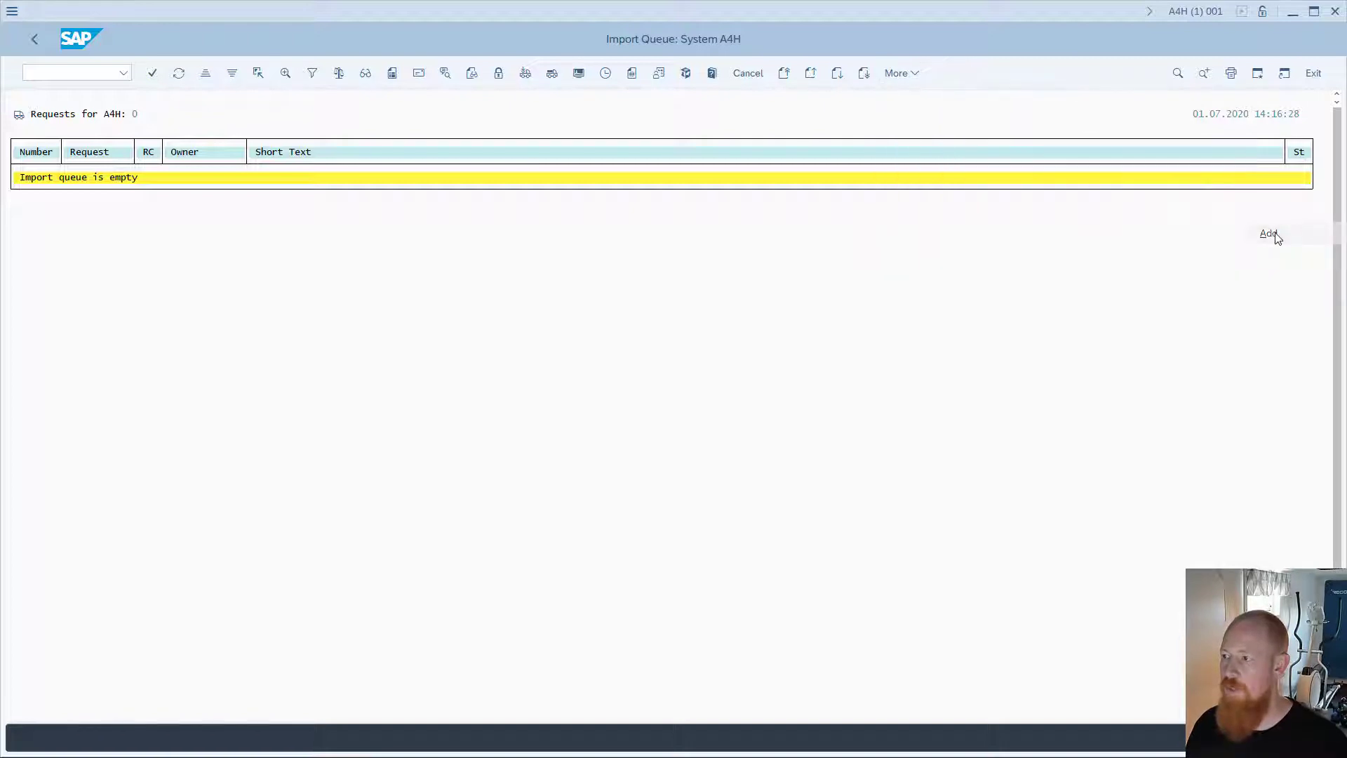
{"action": "left_click", "coordinate": [226, 238]}
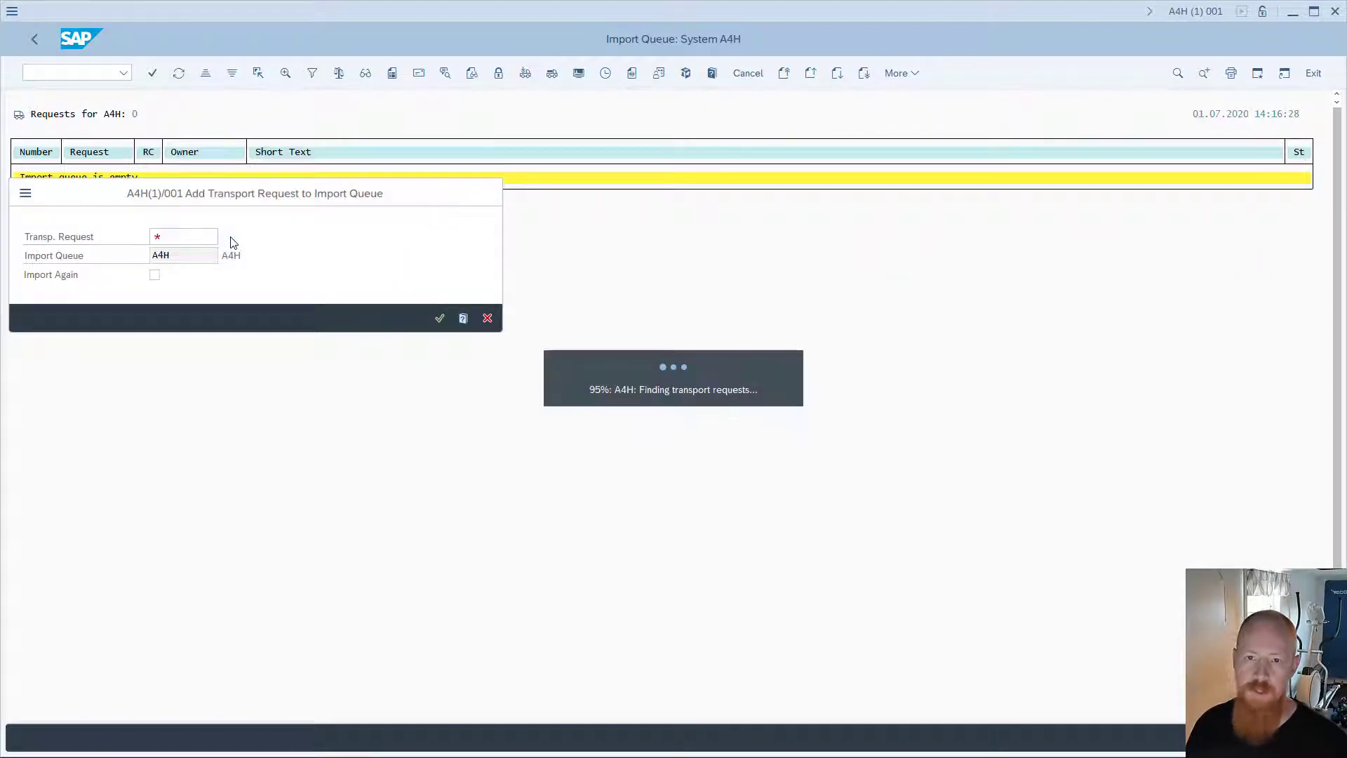
{"action": "double_click", "coordinate": [56, 300]}
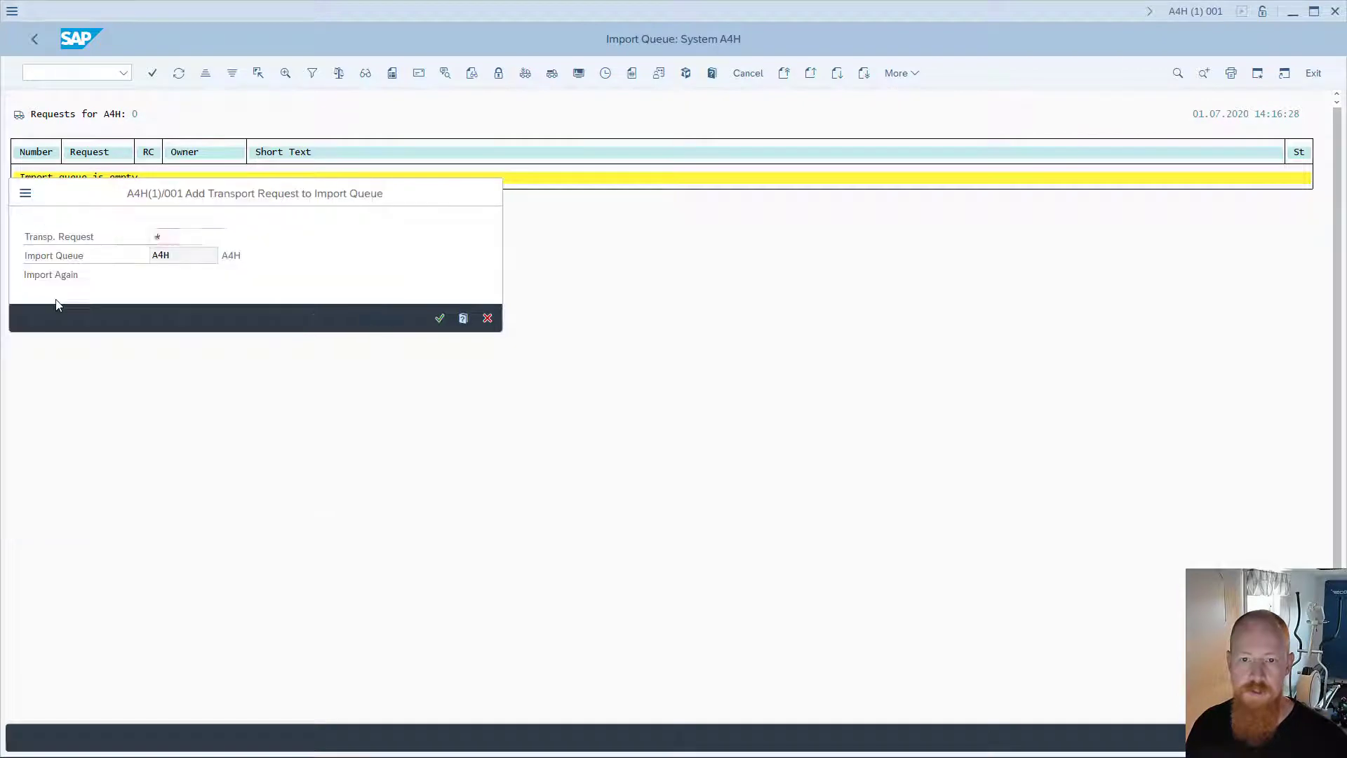
{"action": "left_click", "coordinate": [440, 319]}
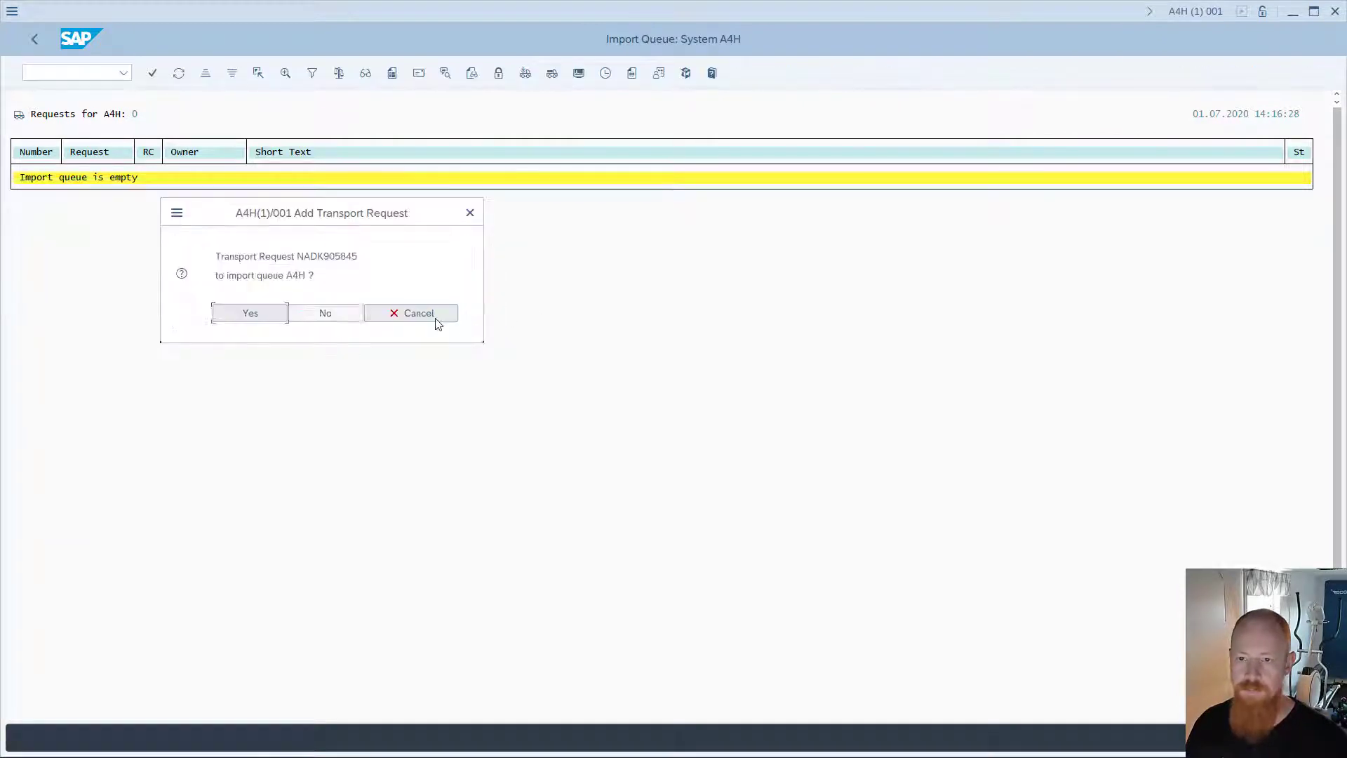
{"action": "left_click", "coordinate": [269, 317]}
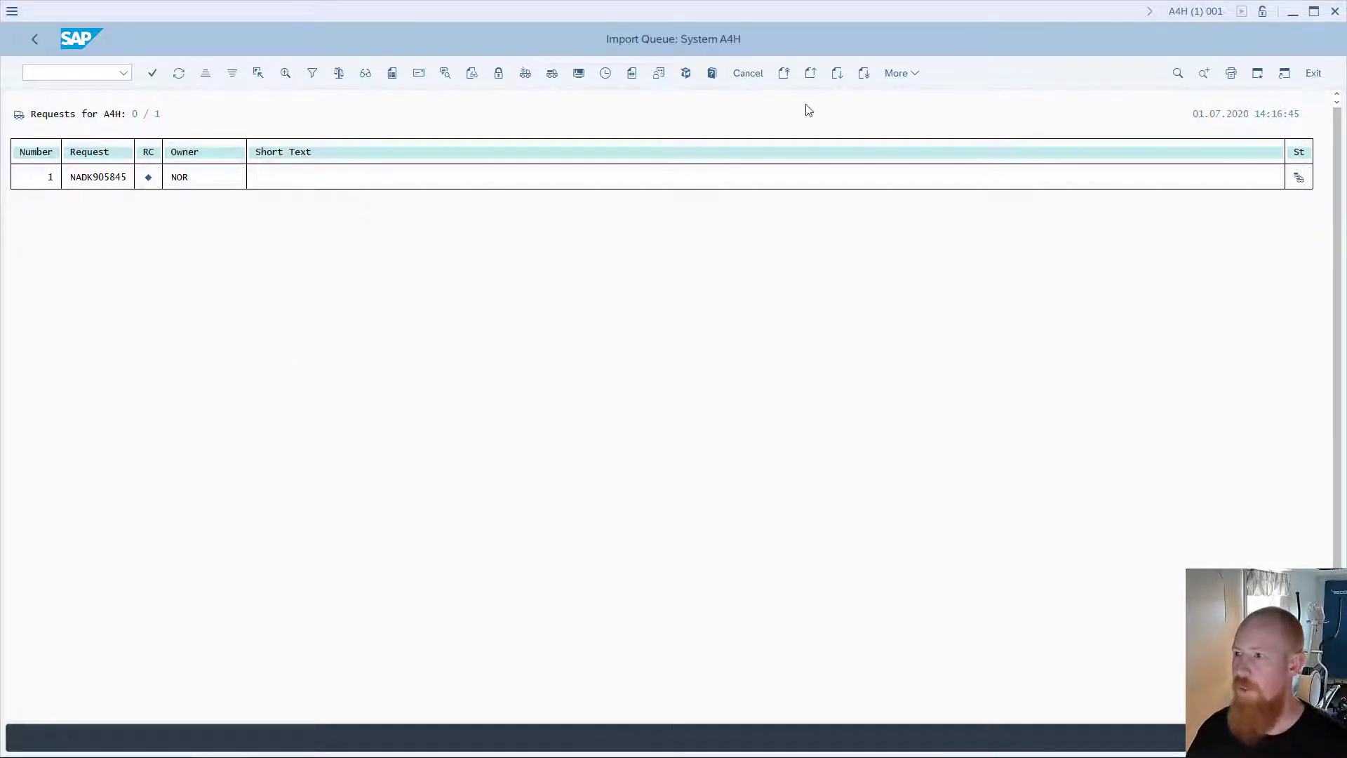
Add transport request NADK906010 to the A4H import queue, picking it from the list of available requests
{"action": "left_click", "coordinate": [895, 73]}
{"action": "mouse_move", "coordinate": [930, 192]}
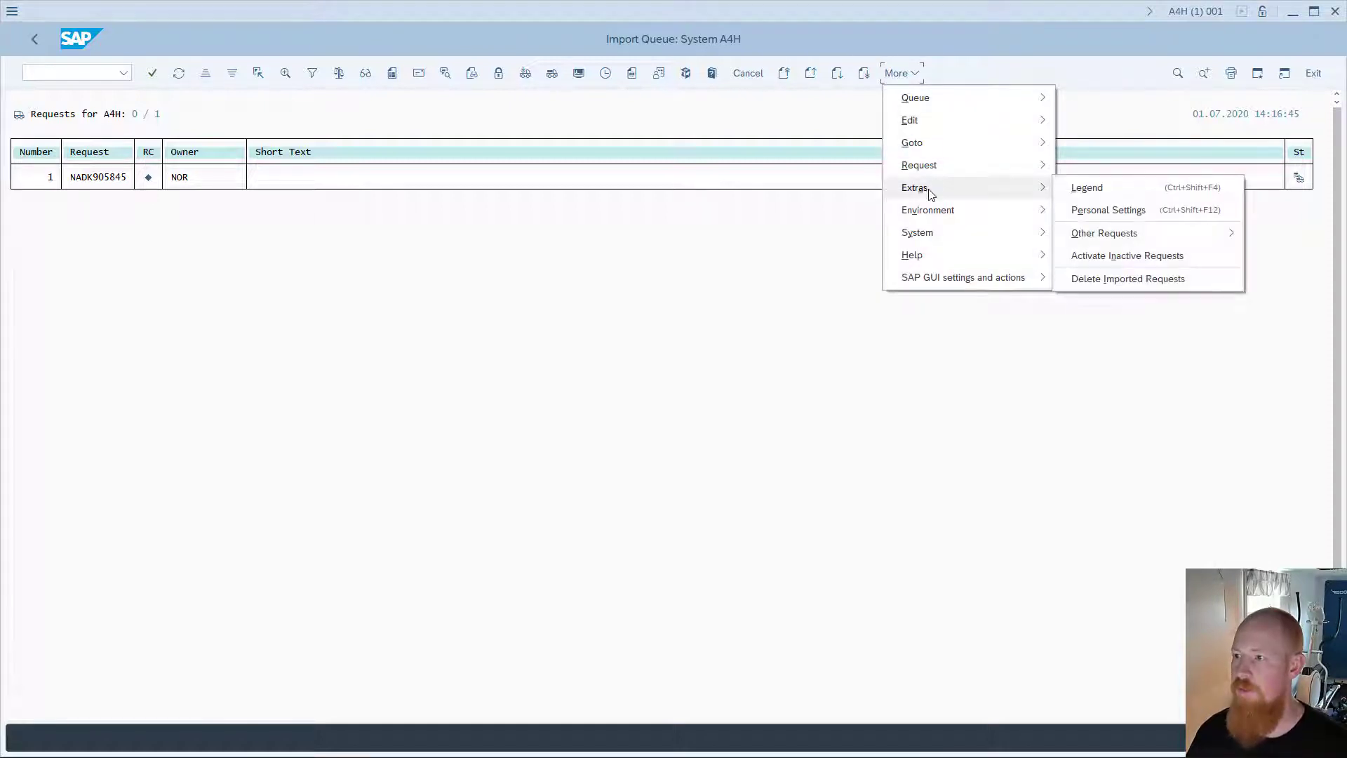
{"action": "mouse_move", "coordinate": [1139, 241]}
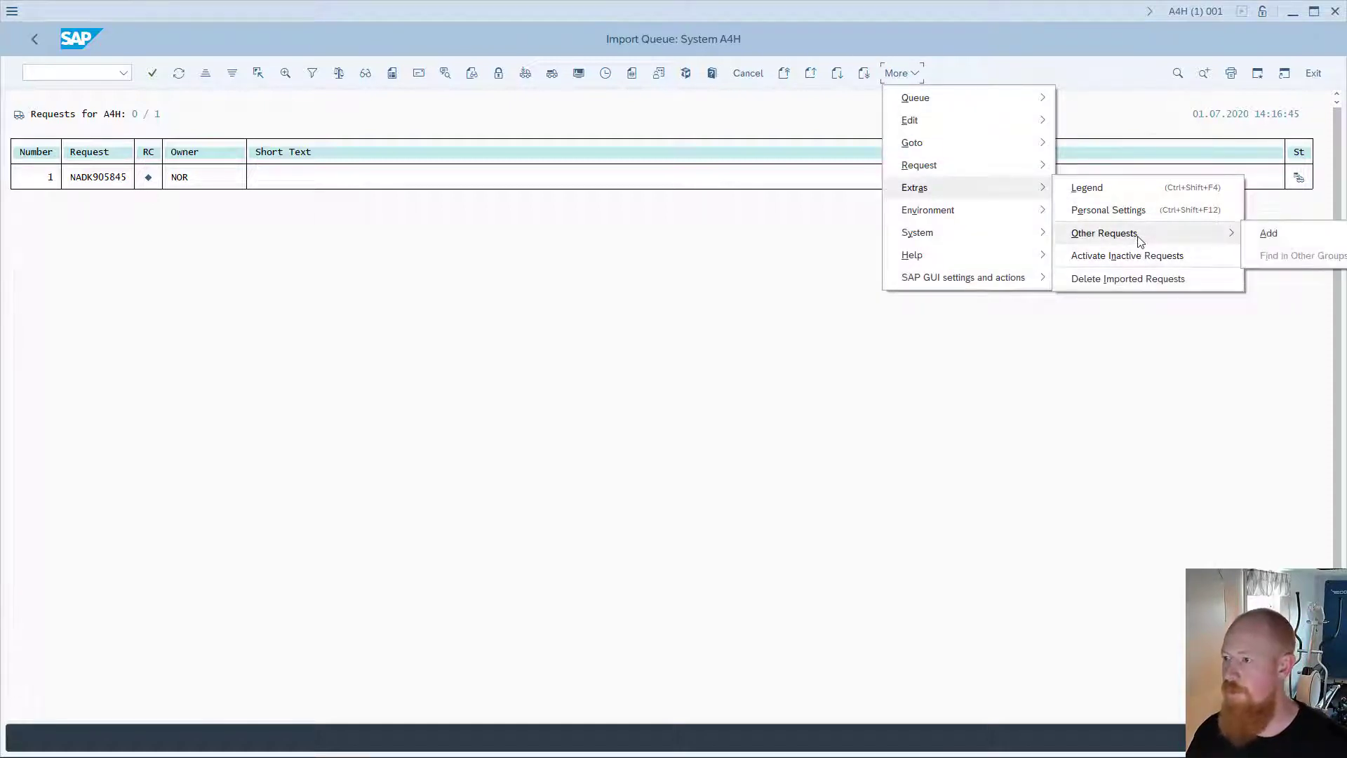
{"action": "left_click", "coordinate": [1289, 240]}
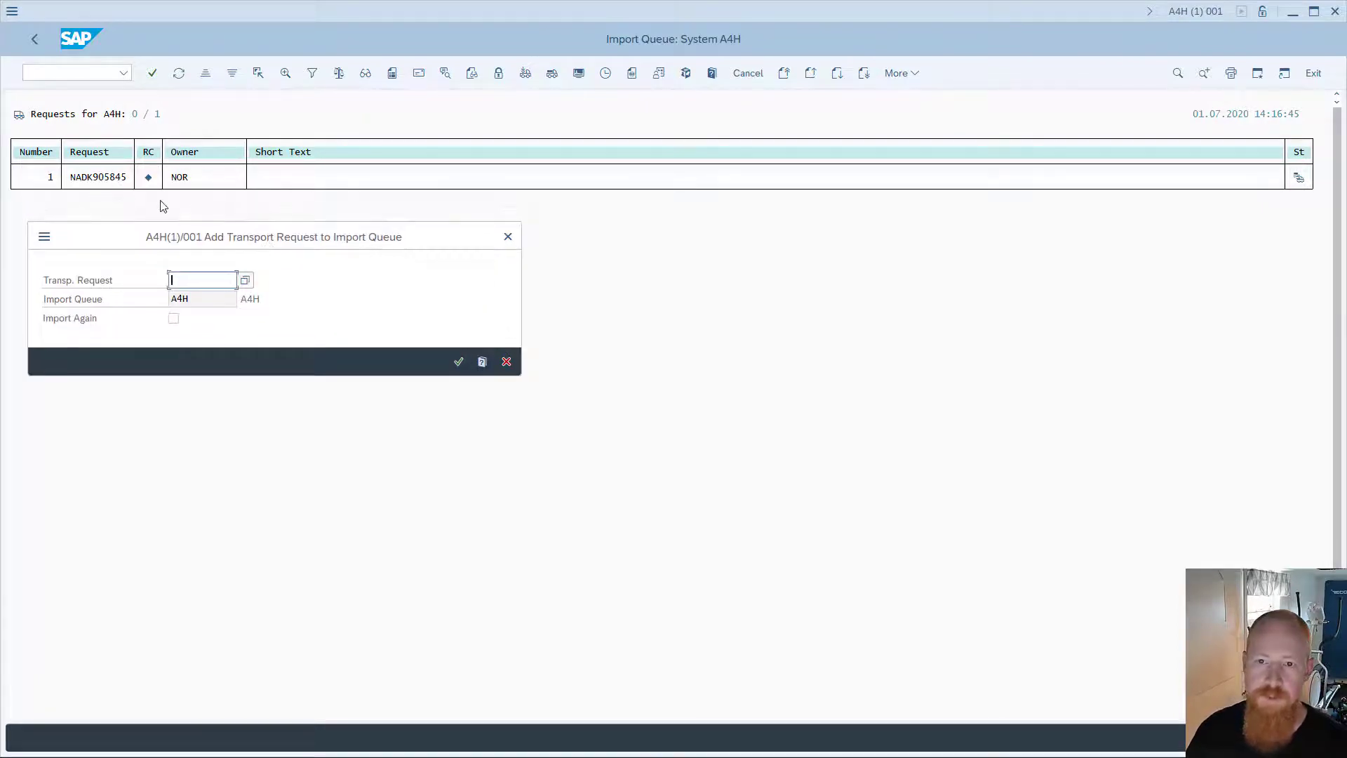
{"action": "left_click", "coordinate": [245, 282]}
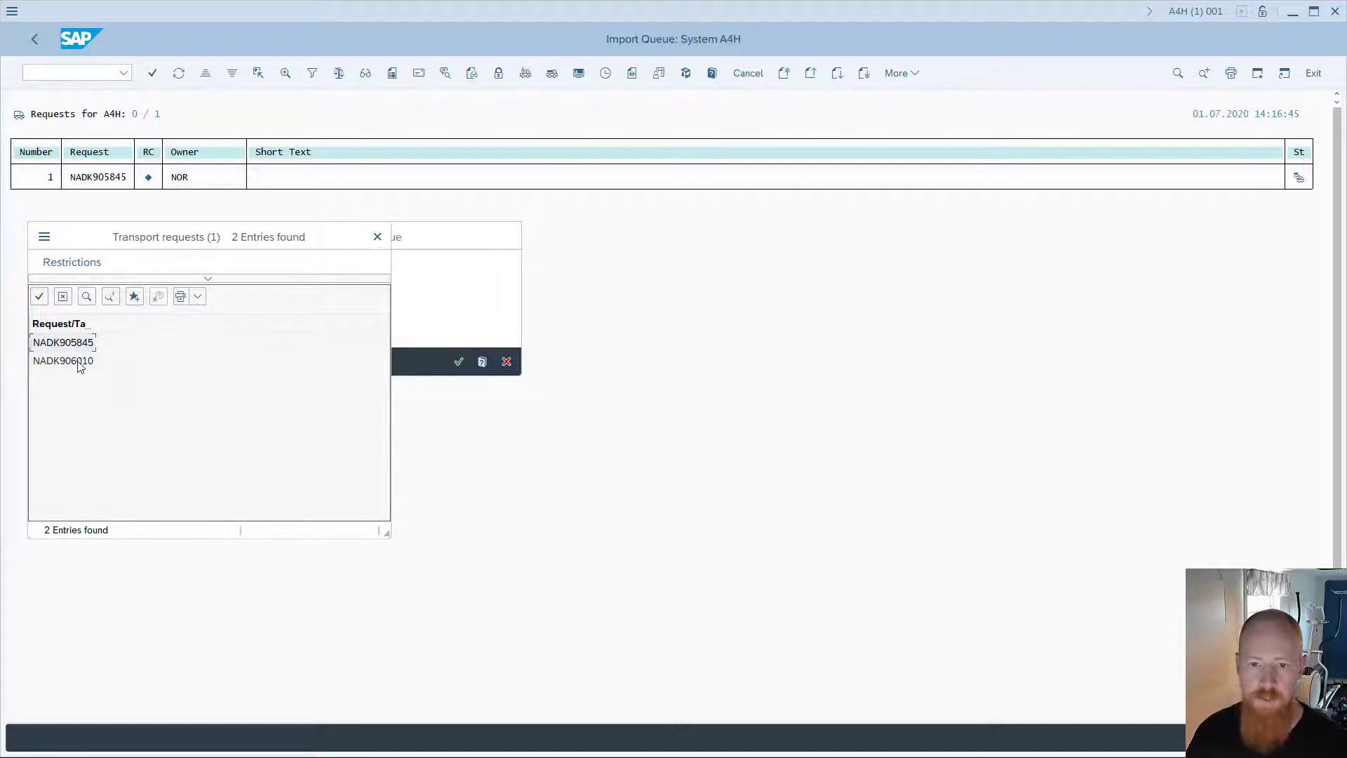
{"action": "double_click", "coordinate": [77, 360]}
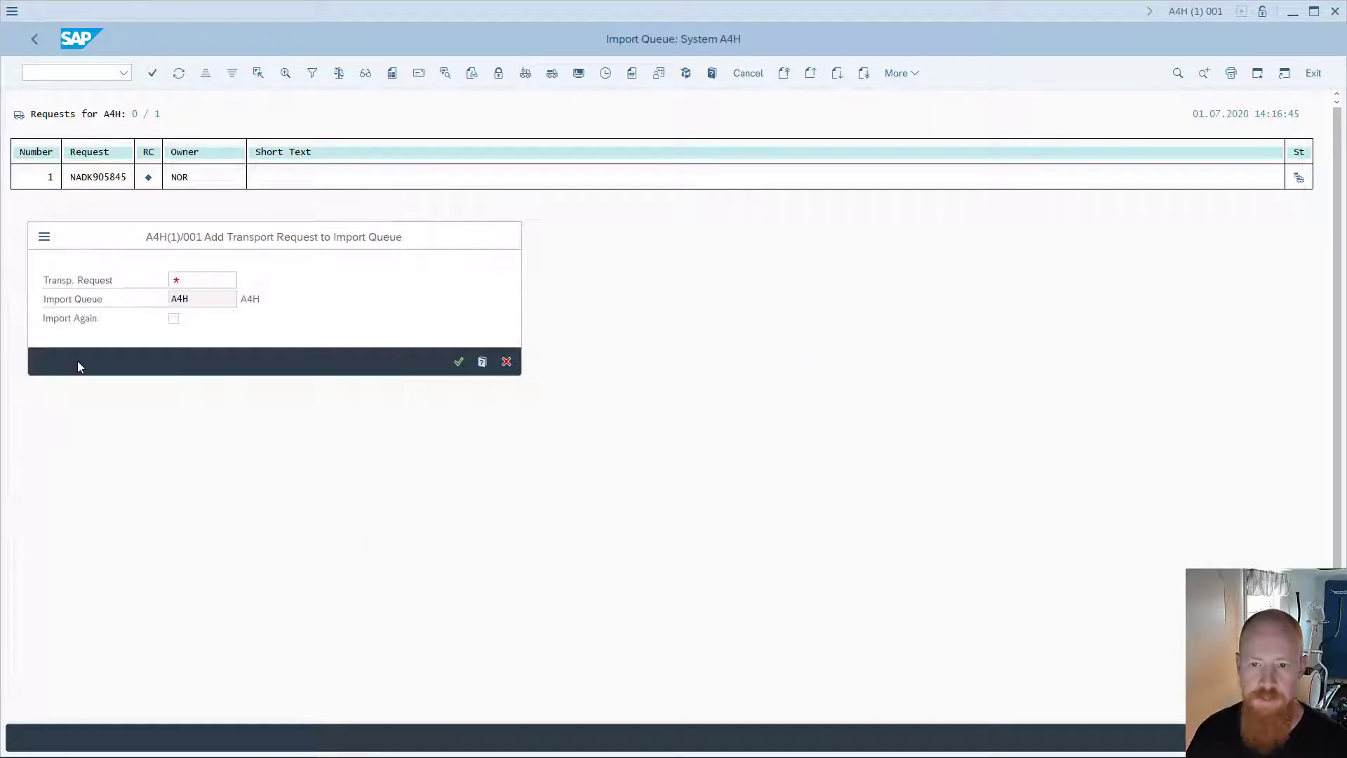
{"action": "left_click", "coordinate": [459, 361]}
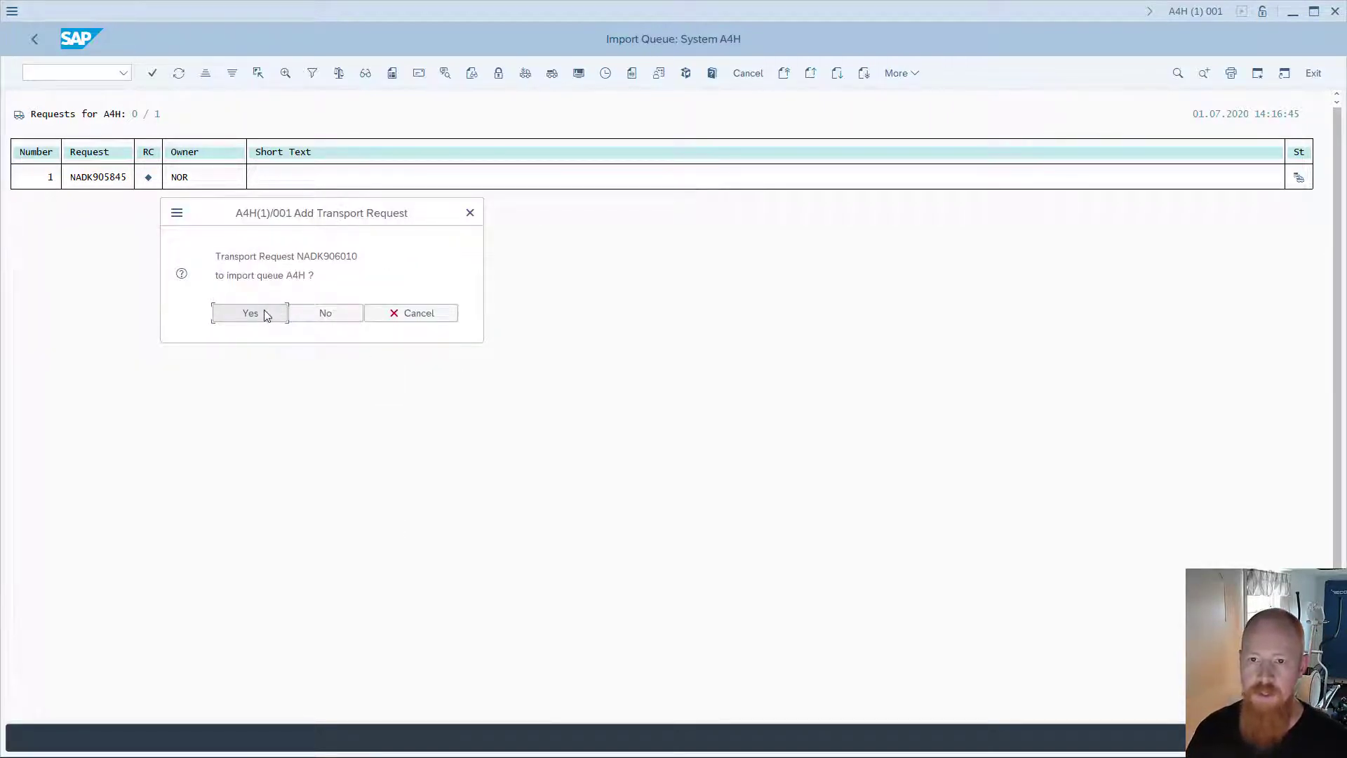
{"action": "left_click", "coordinate": [265, 312]}
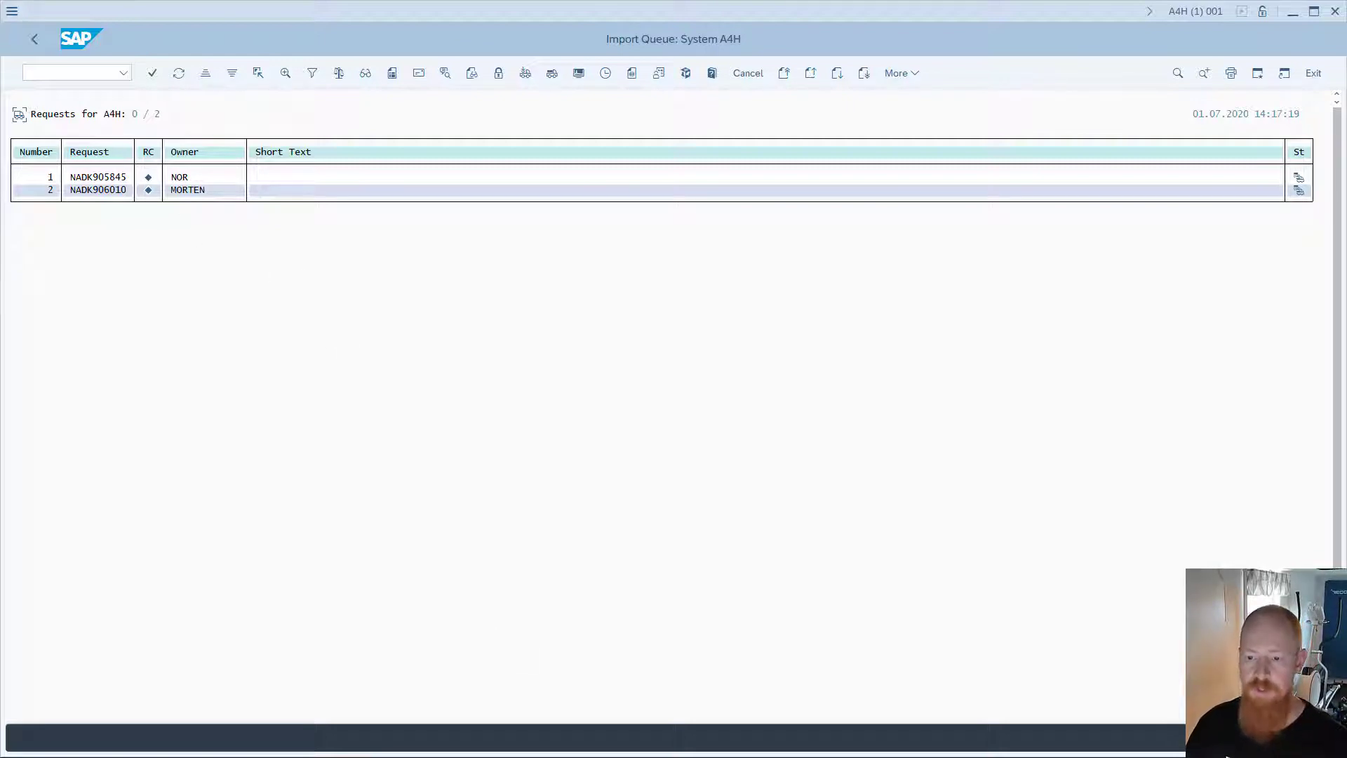
Read the guide's target client and import options, and check the transport file numbers in the SAPUI5_v.1.71.20 and Neptune_DXP_Planet_8_6.0.3 download folders
{"action": "key", "text": "alt+Tab"}
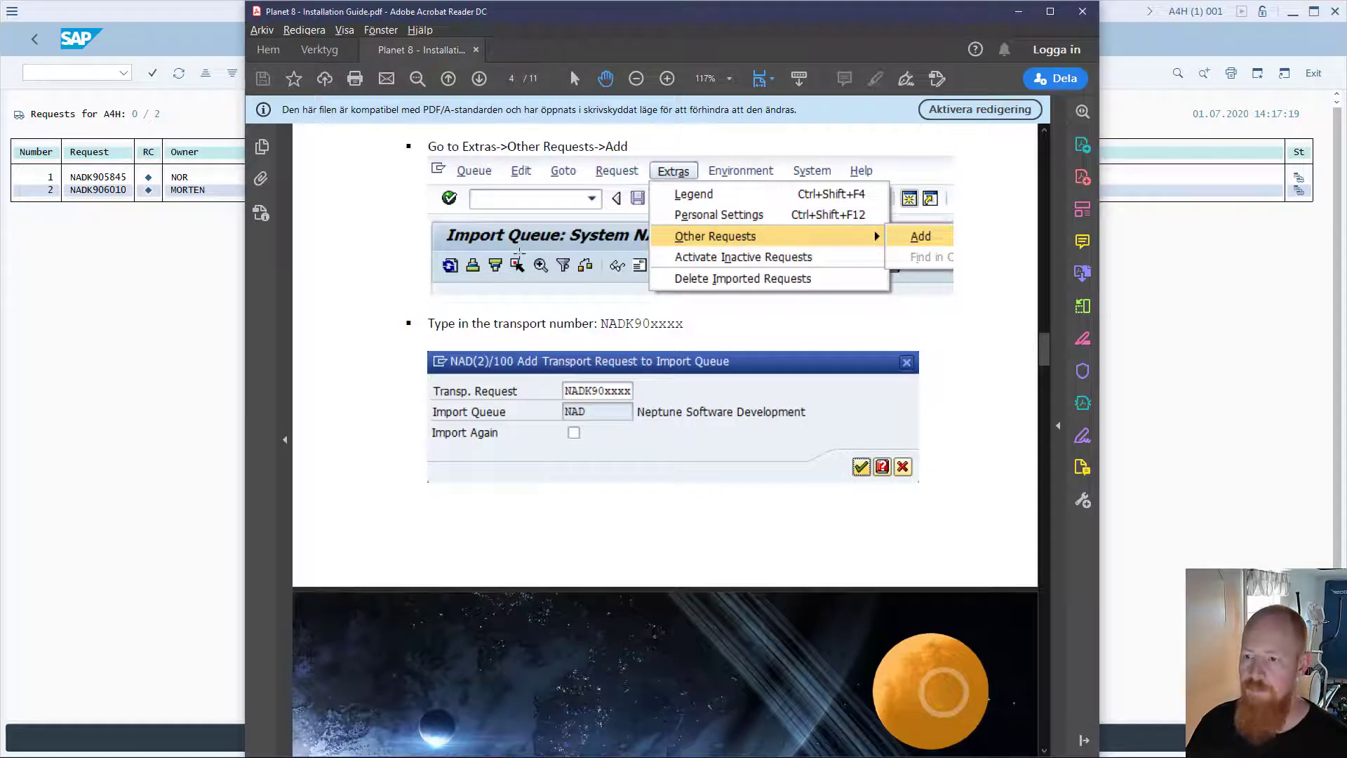
{"action": "scroll", "coordinate": [517, 249], "scroll_direction": "down", "scroll_amount": 10}
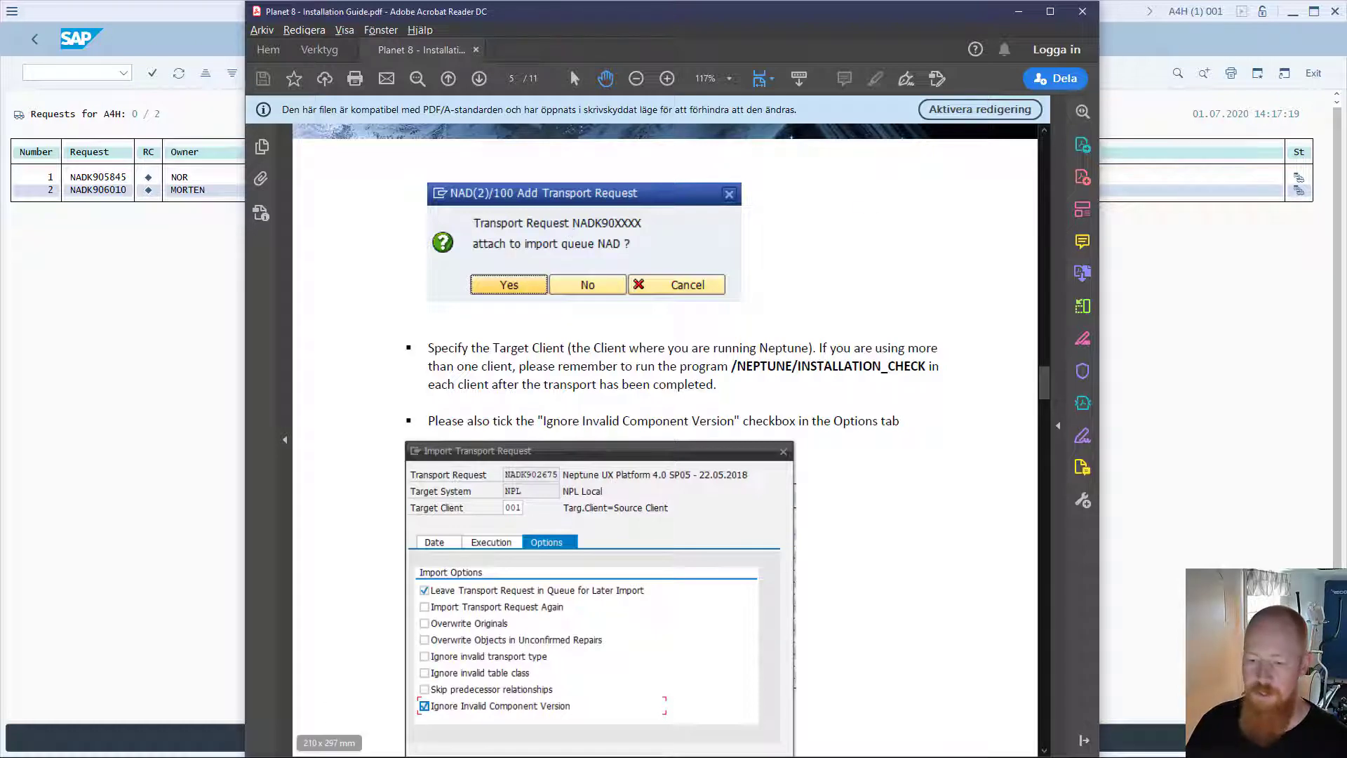
{"action": "key", "text": "alt+Tab"}
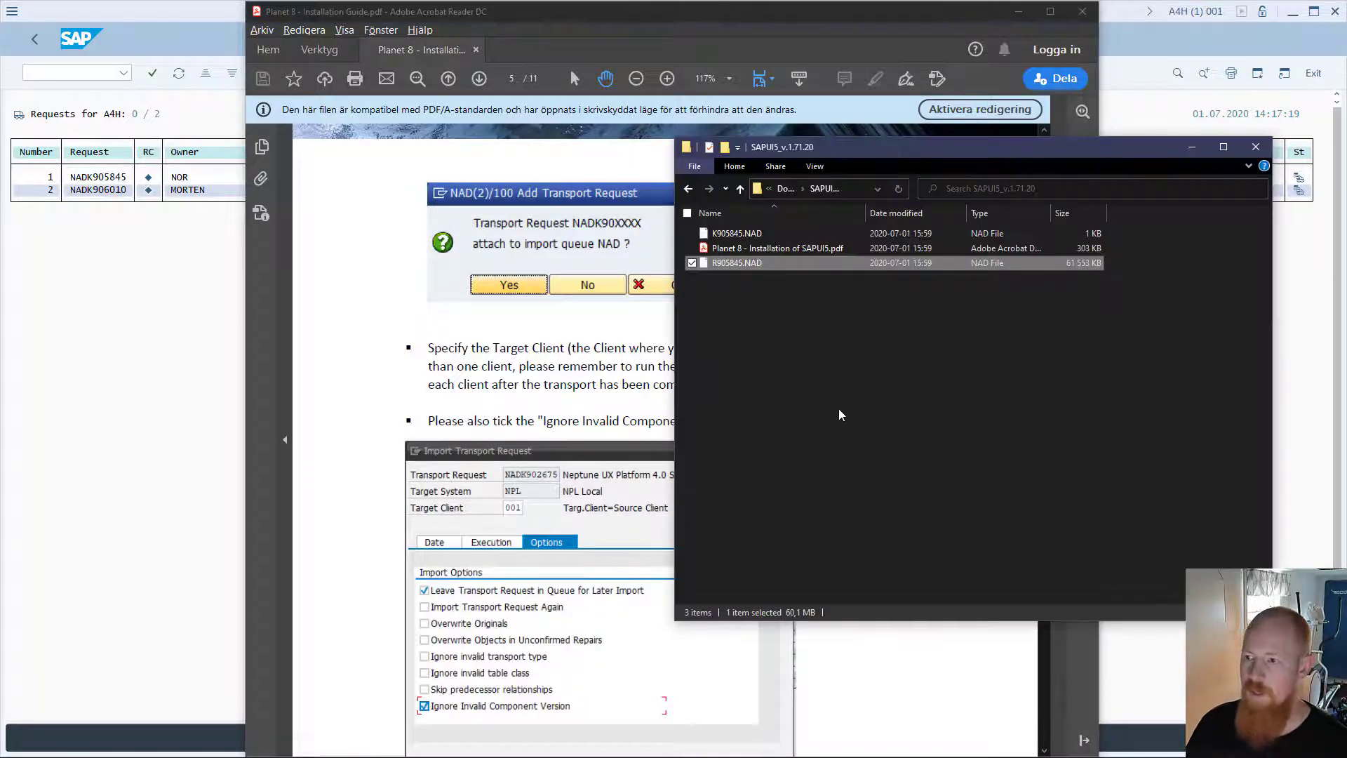
{"action": "left_click", "coordinate": [841, 415]}
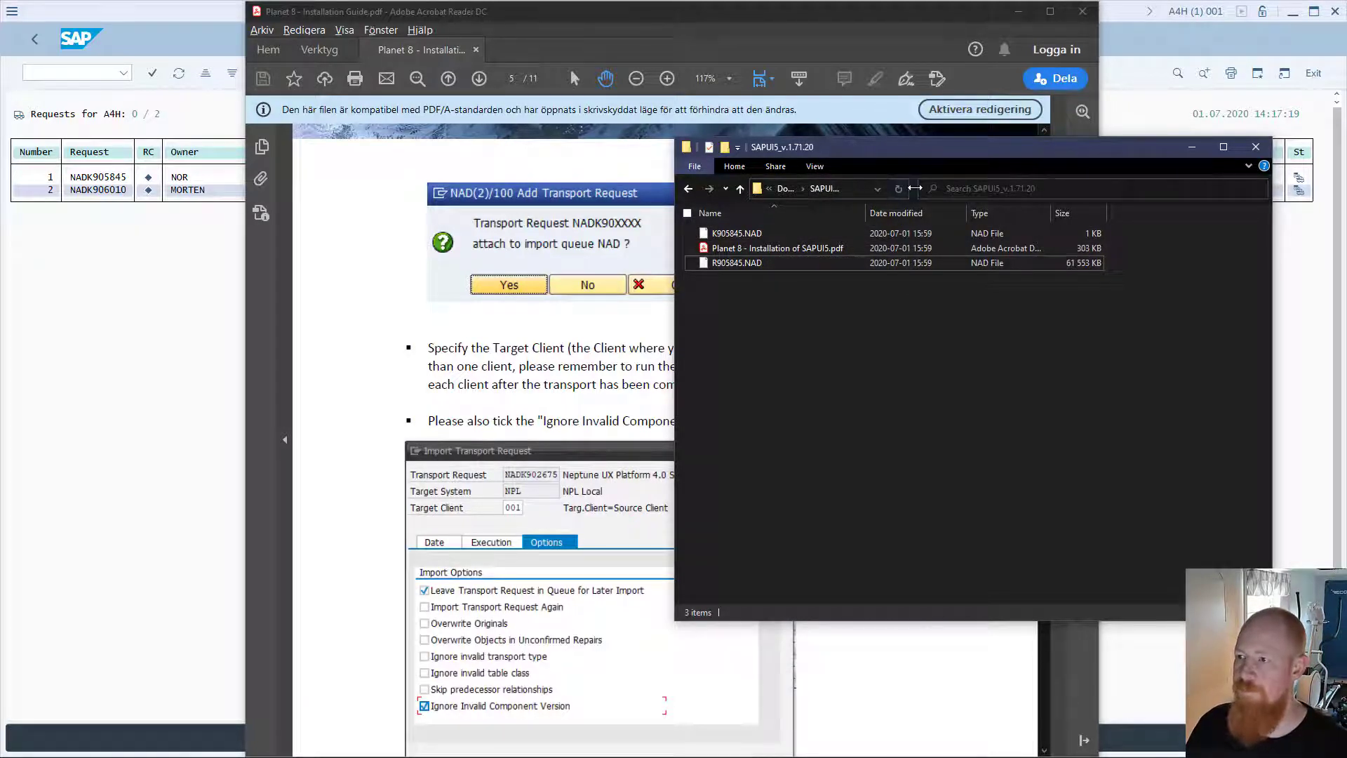
{"action": "left_click_drag", "start_coordinate": [907, 191], "coordinate": [1075, 191]}
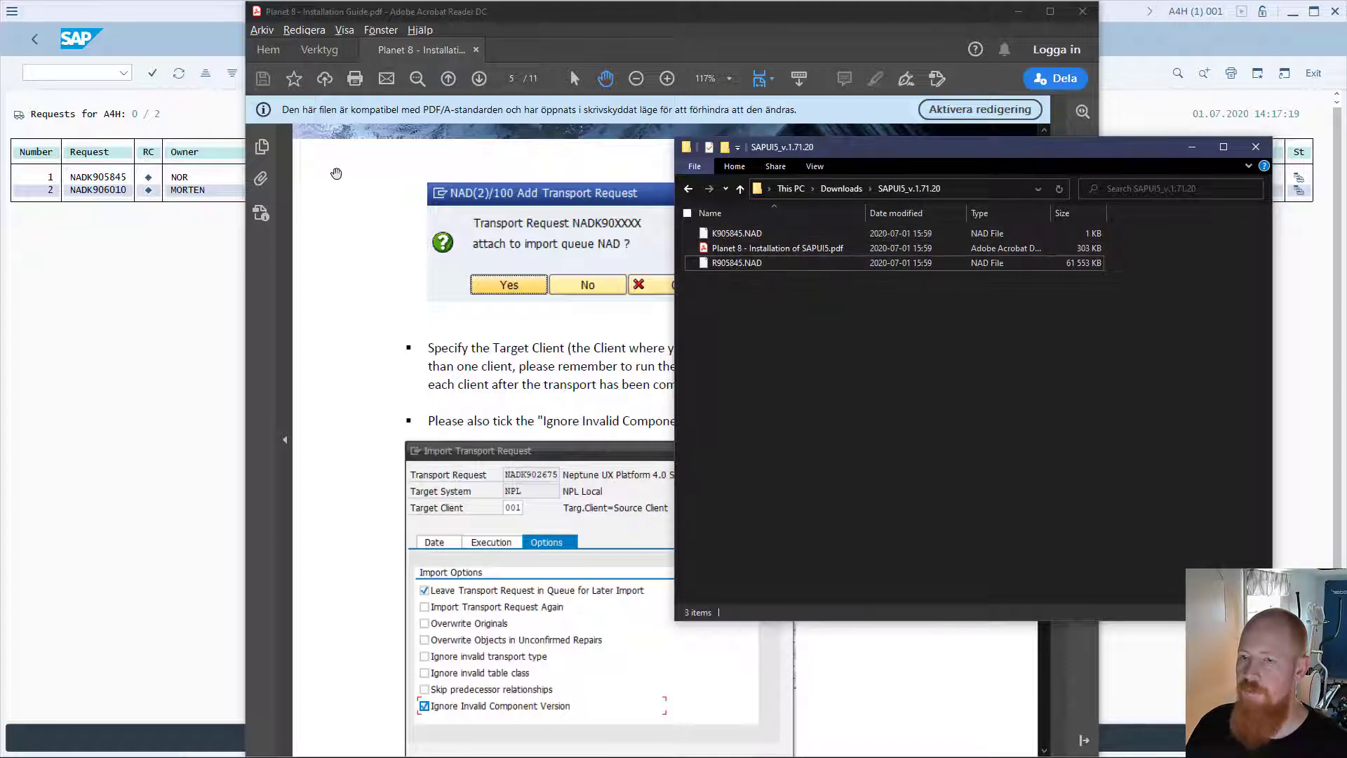
{"action": "left_click", "coordinate": [842, 188]}
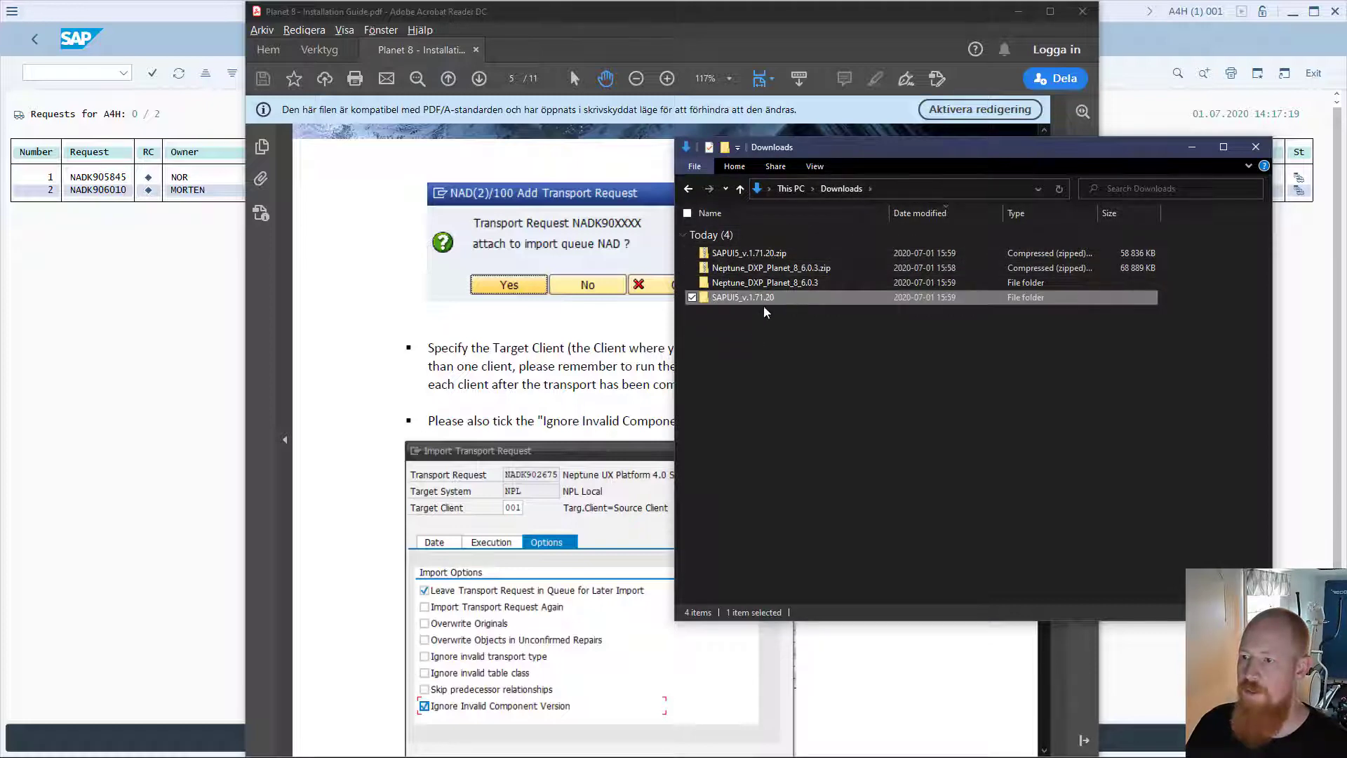
{"action": "double_click", "coordinate": [759, 282]}
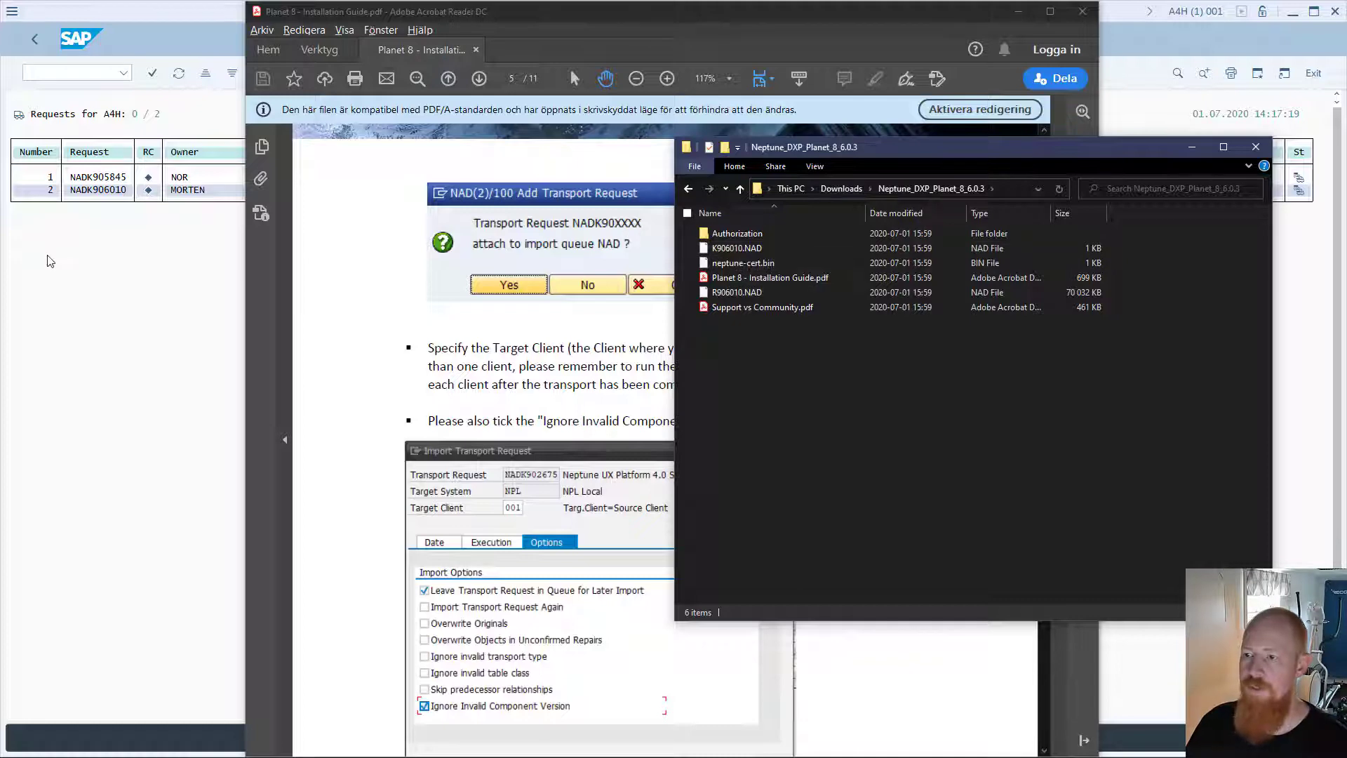
Back in SAP, import request NADK906010 into target client 001, without leaving it in the queue and with Ignore Invalid Component Version enabled
{"action": "left_click", "coordinate": [108, 220]}
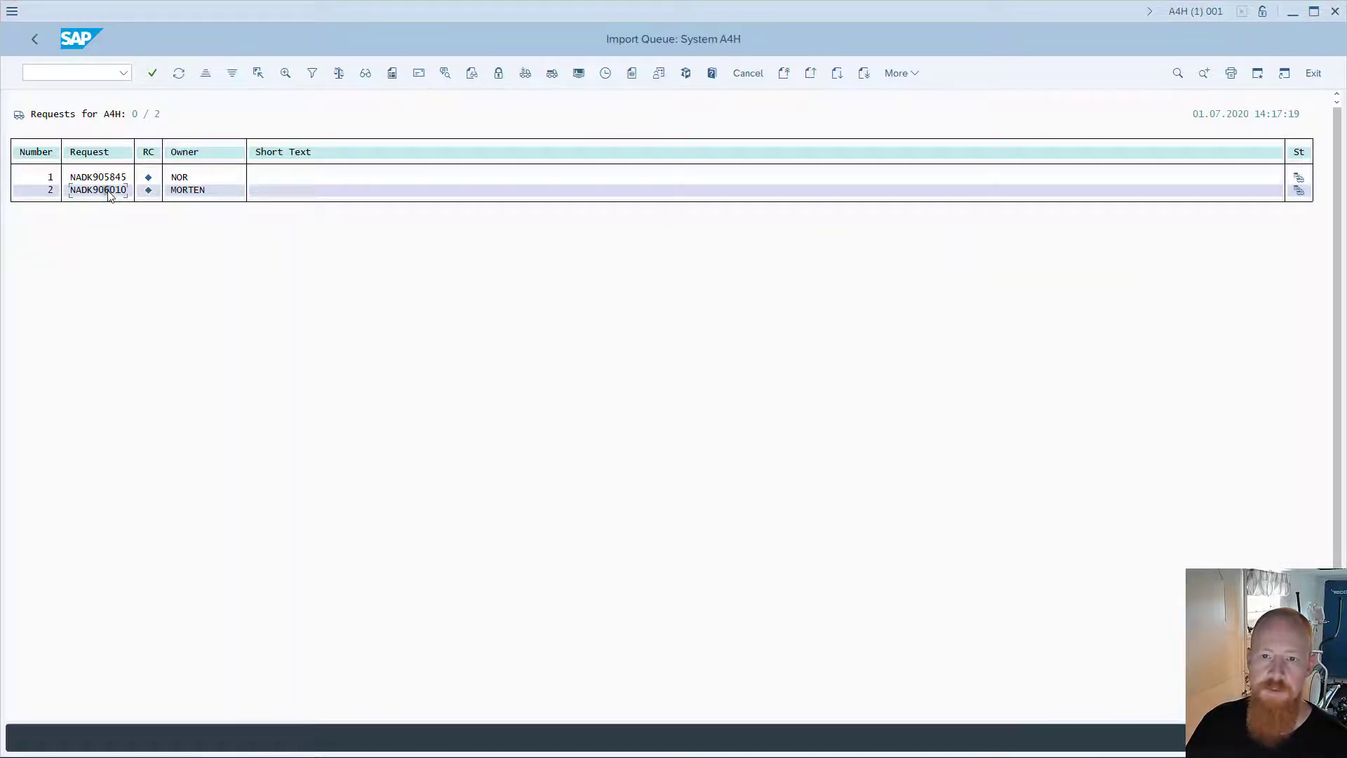
{"action": "left_click", "coordinate": [555, 74]}
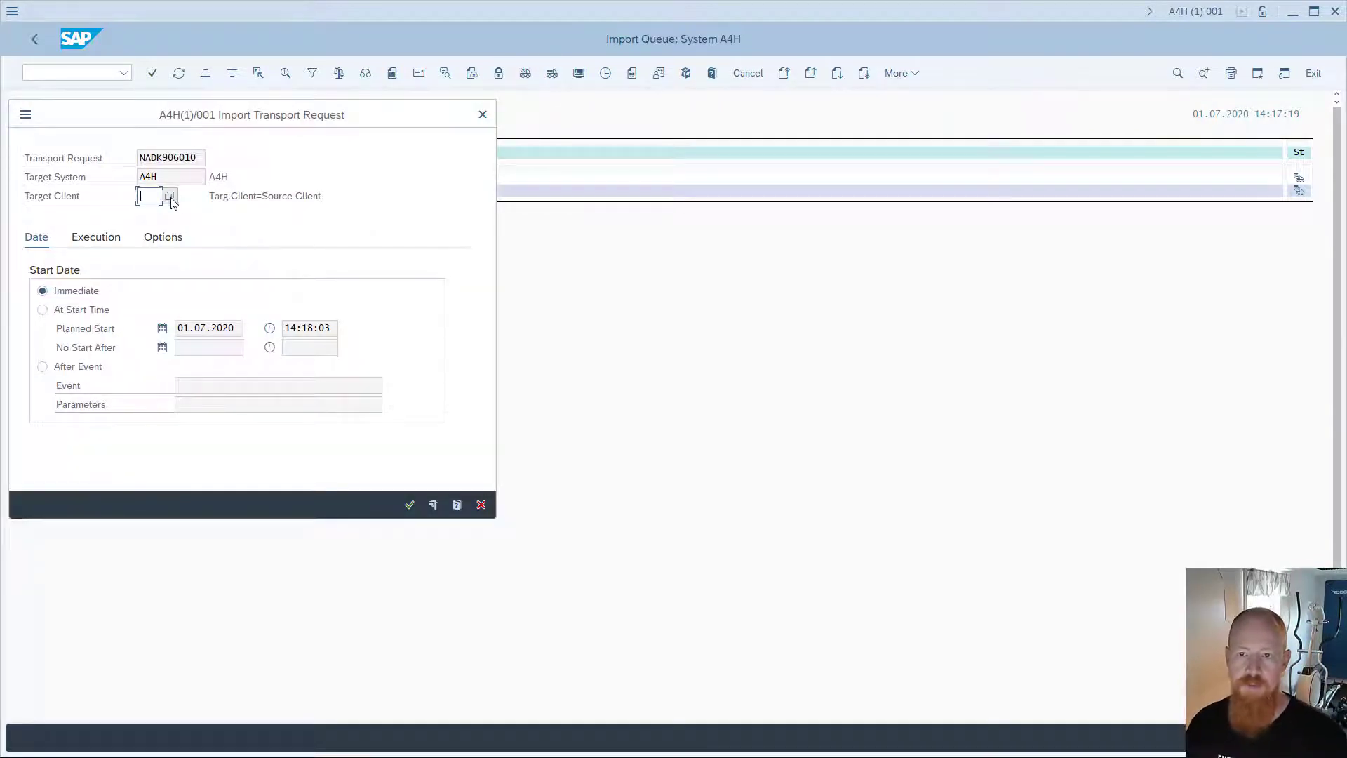
{"action": "type", "text": "001"}
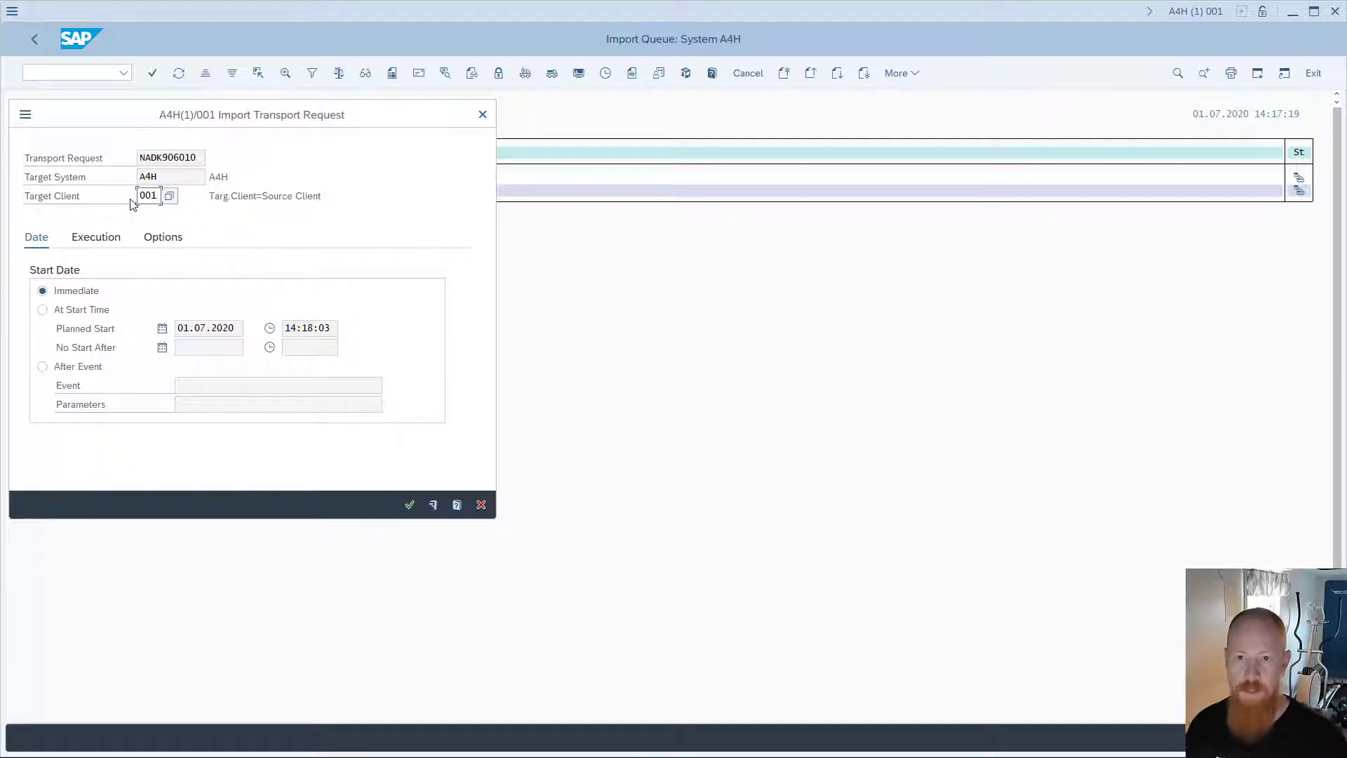
{"action": "left_click", "coordinate": [97, 237]}
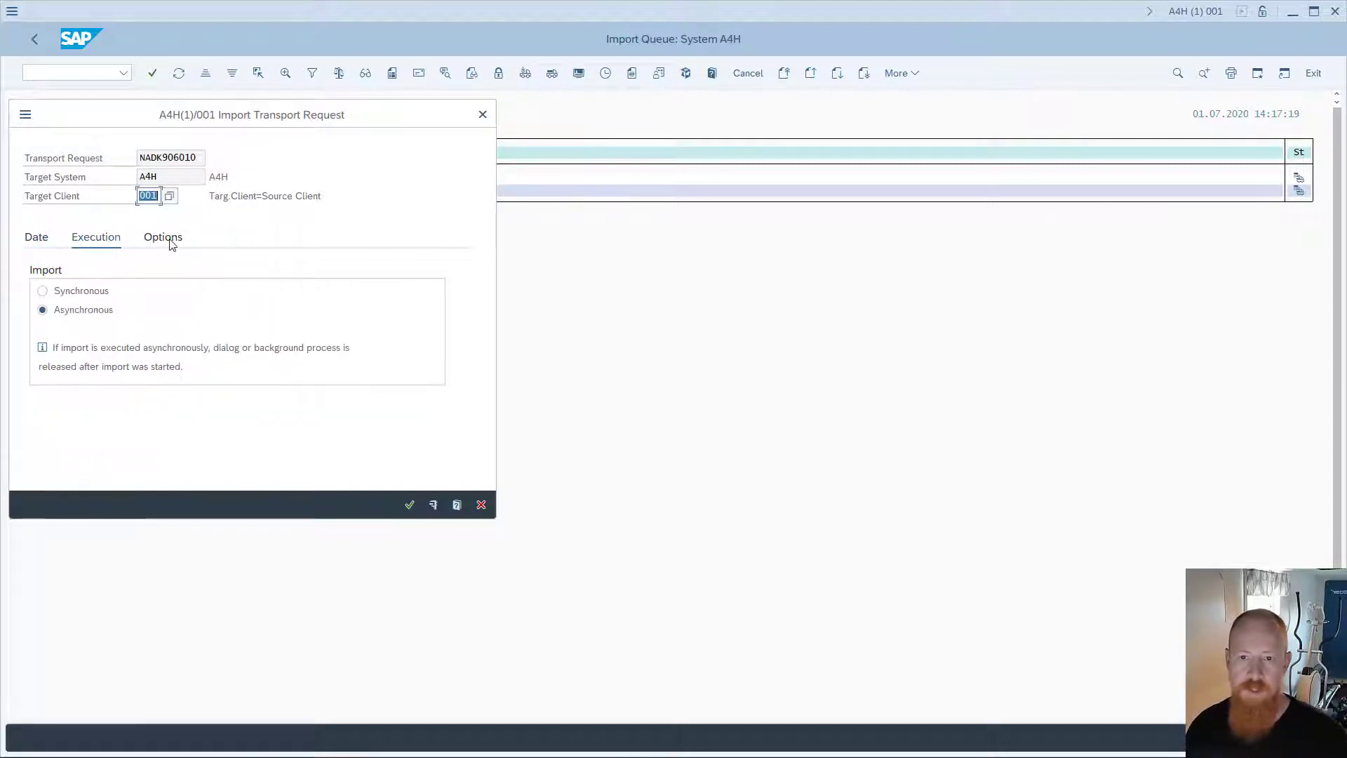
{"action": "left_click", "coordinate": [169, 239]}
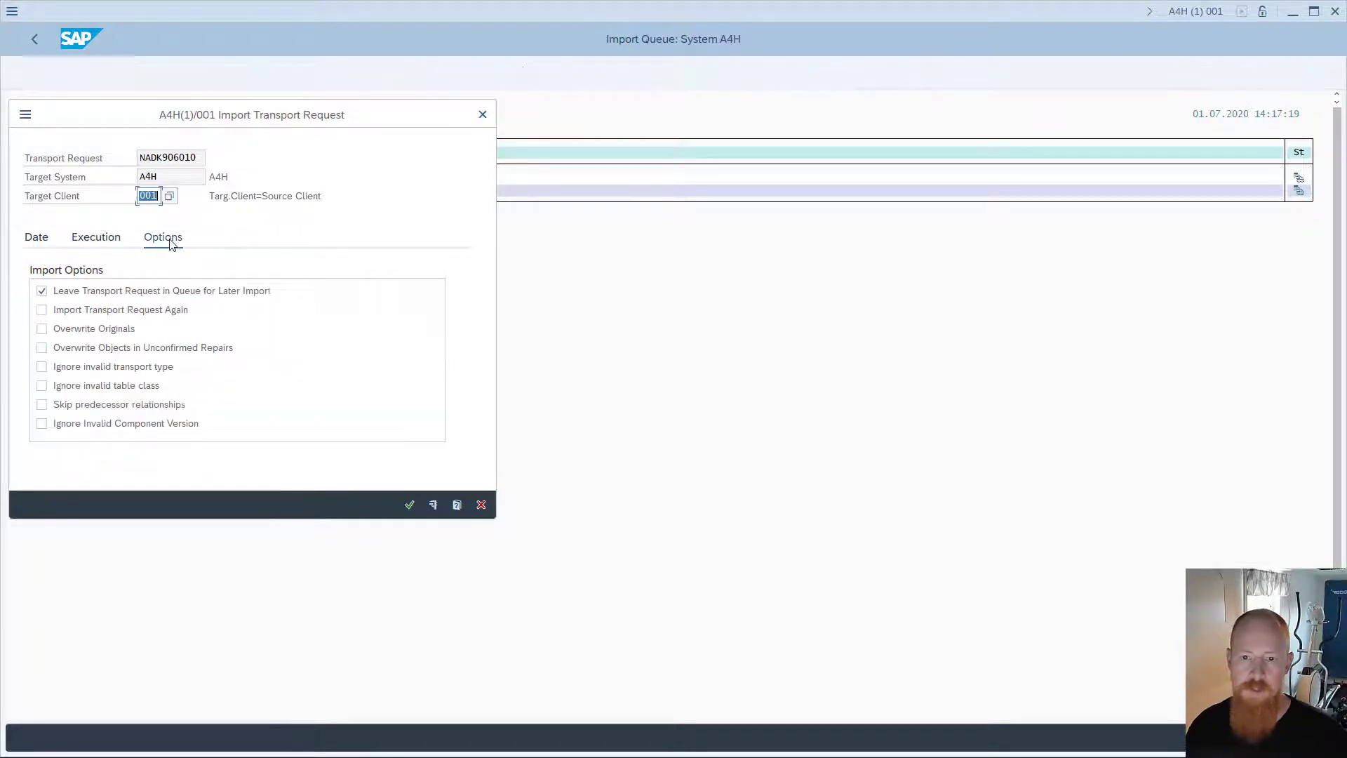
{"action": "left_click", "coordinate": [112, 293]}
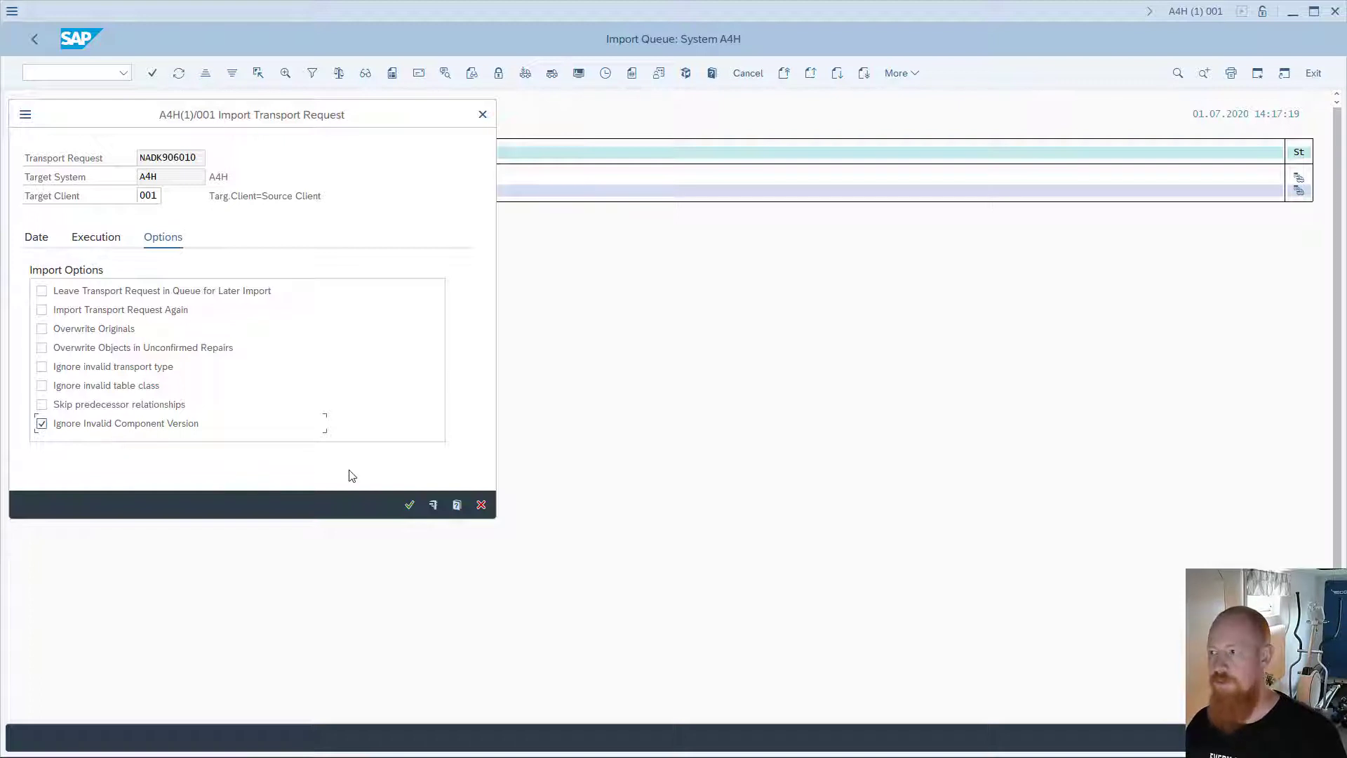
{"action": "left_click", "coordinate": [410, 505]}
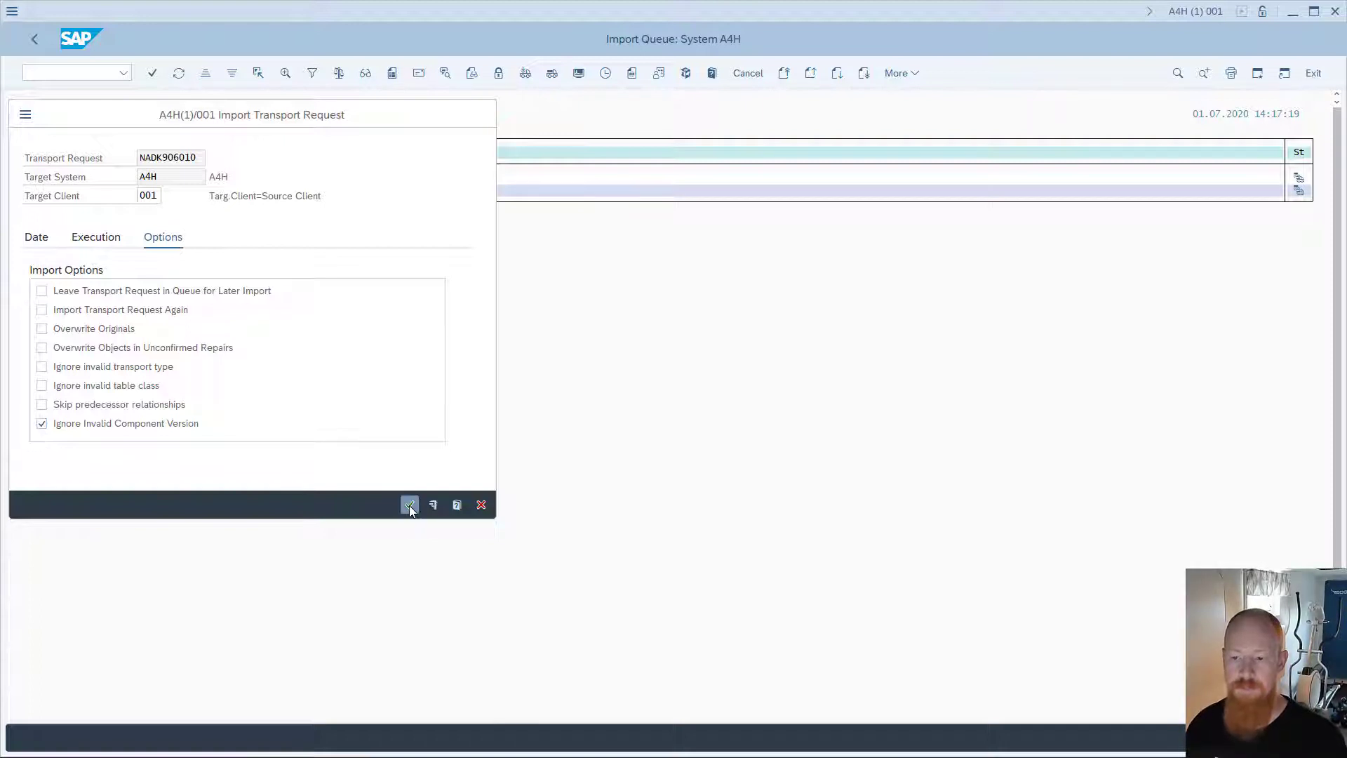
Start the import of request NADK906010, check and refresh its transport log, and return to the import queue
{"action": "left_click", "coordinate": [267, 405]}
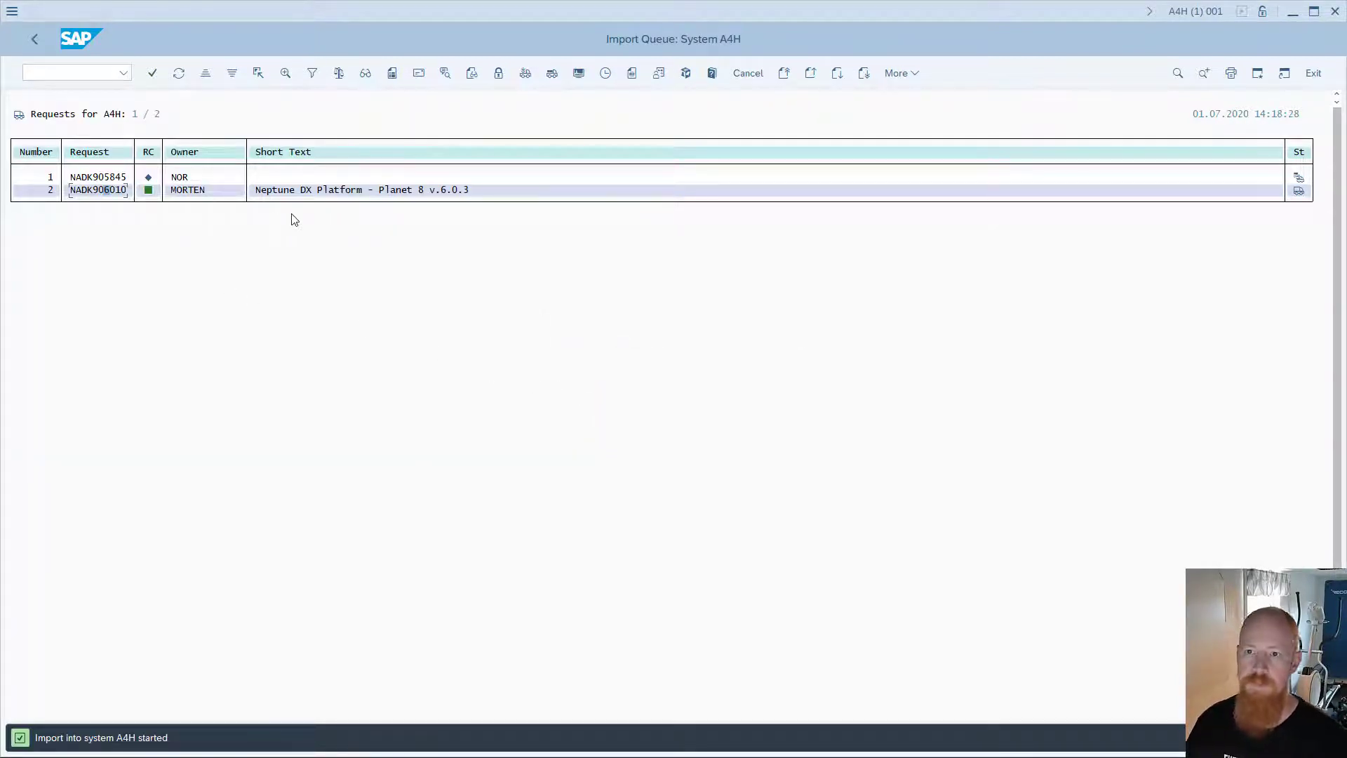
{"action": "left_click", "coordinate": [471, 75]}
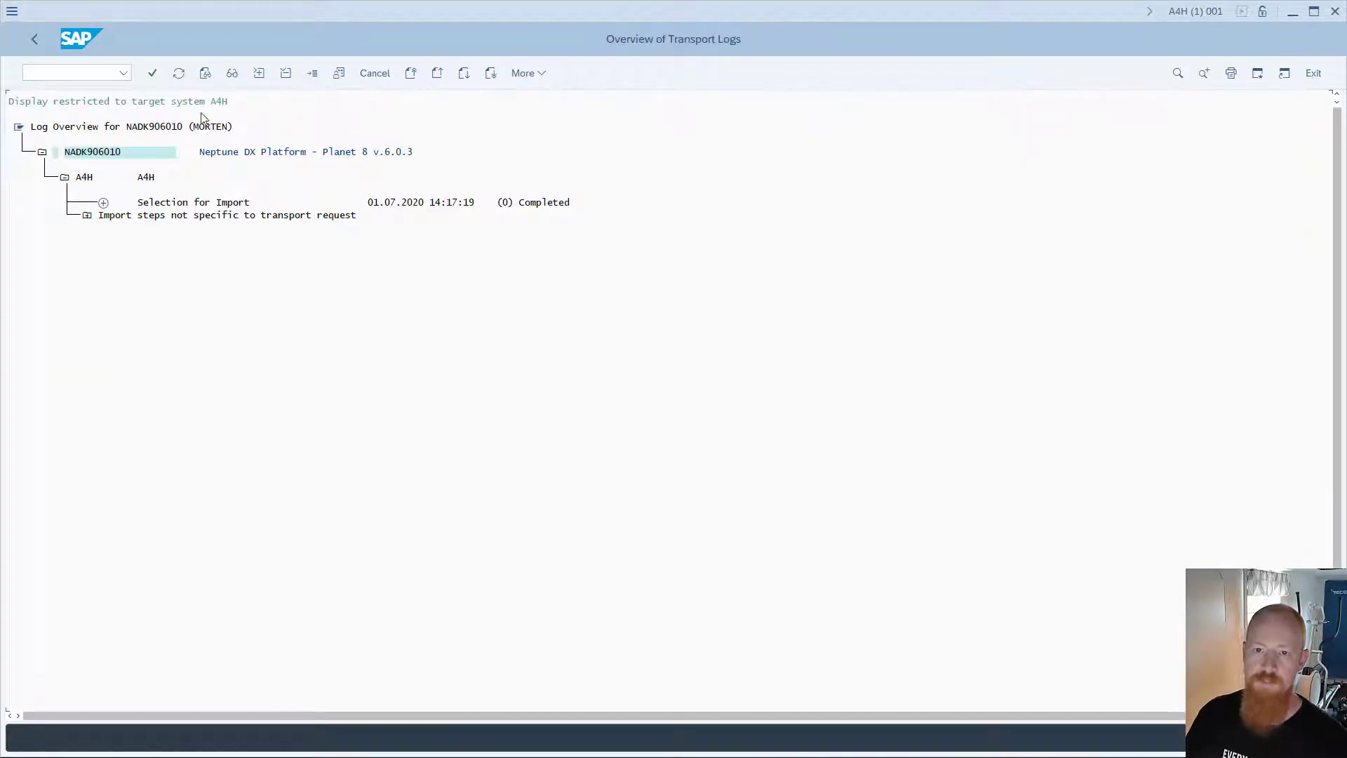
{"action": "left_click", "coordinate": [180, 76]}
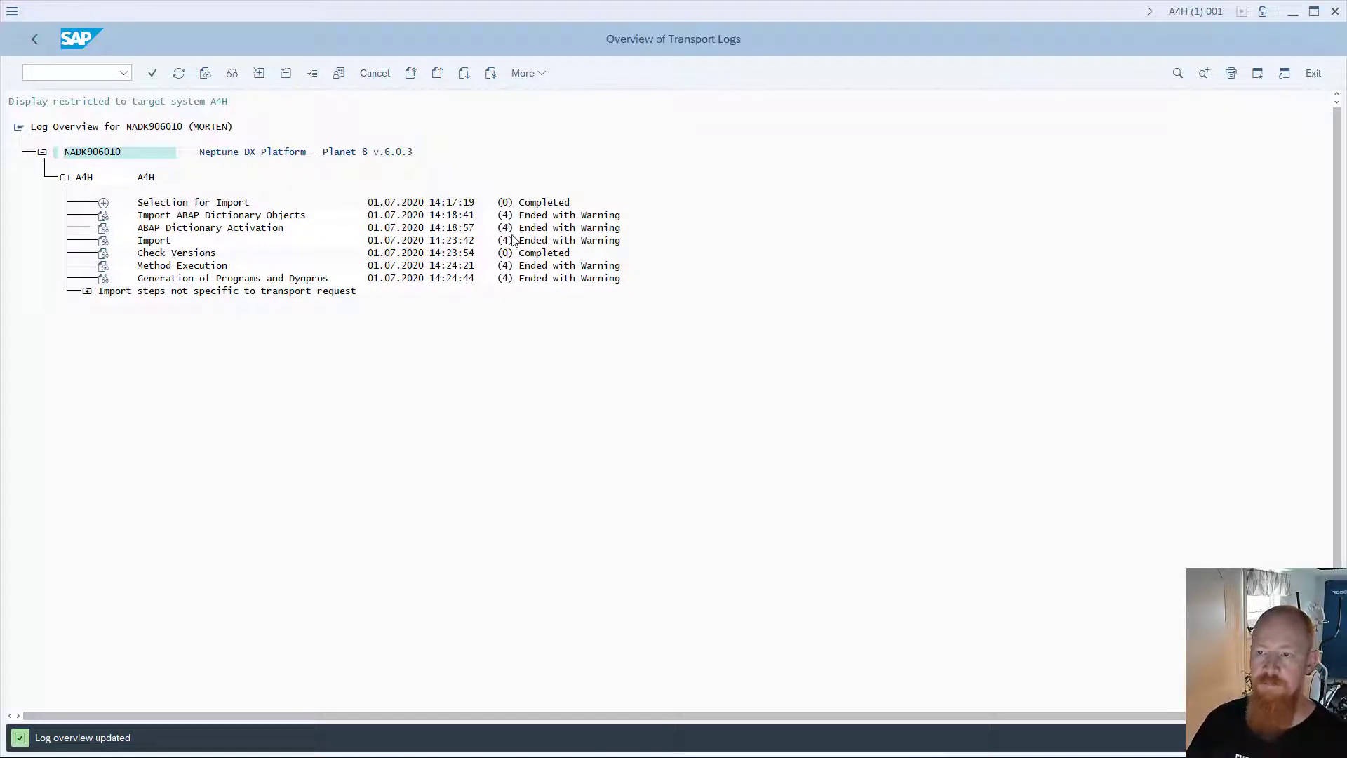
{"action": "left_click", "coordinate": [31, 40]}
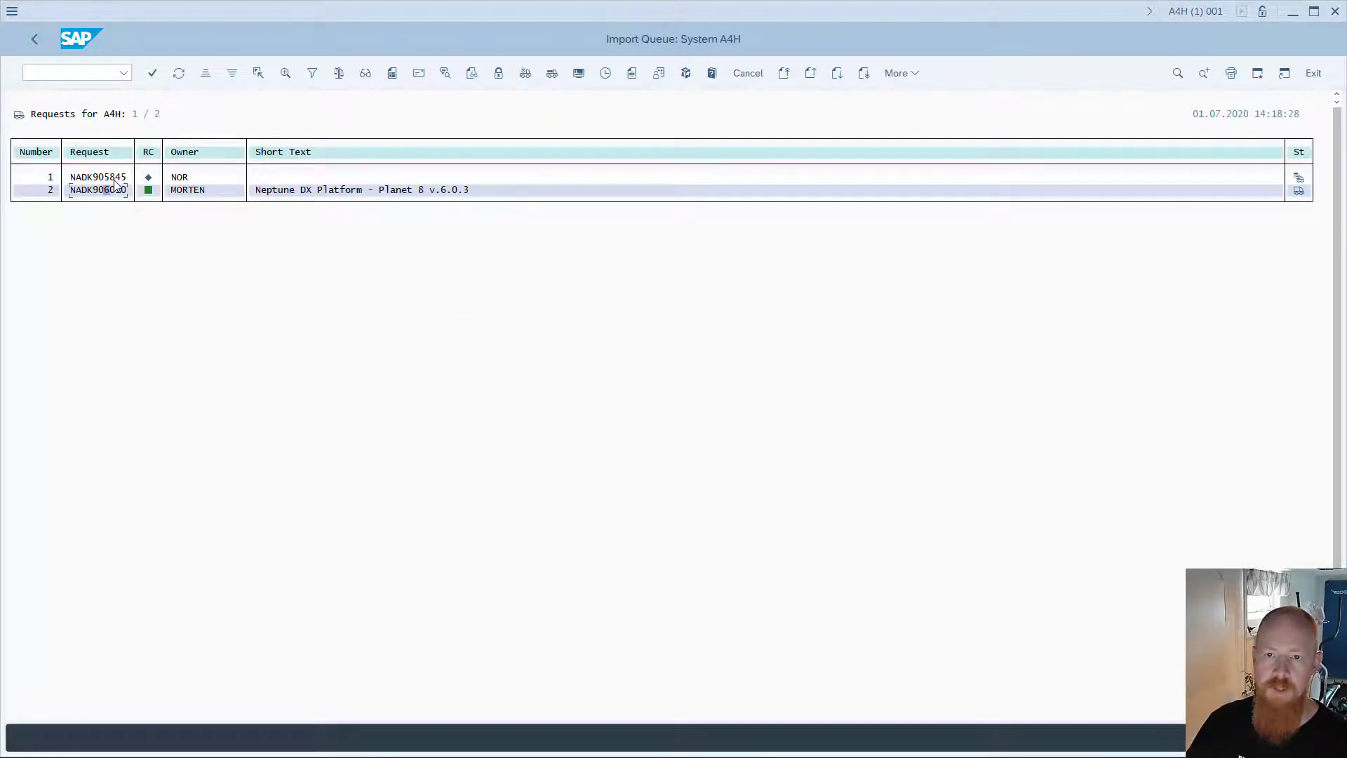
Import request NADK905845 into client 001 with Ignore Invalid Component Version and without leaving it in the queue, and check its transport log
{"action": "left_click", "coordinate": [552, 75]}
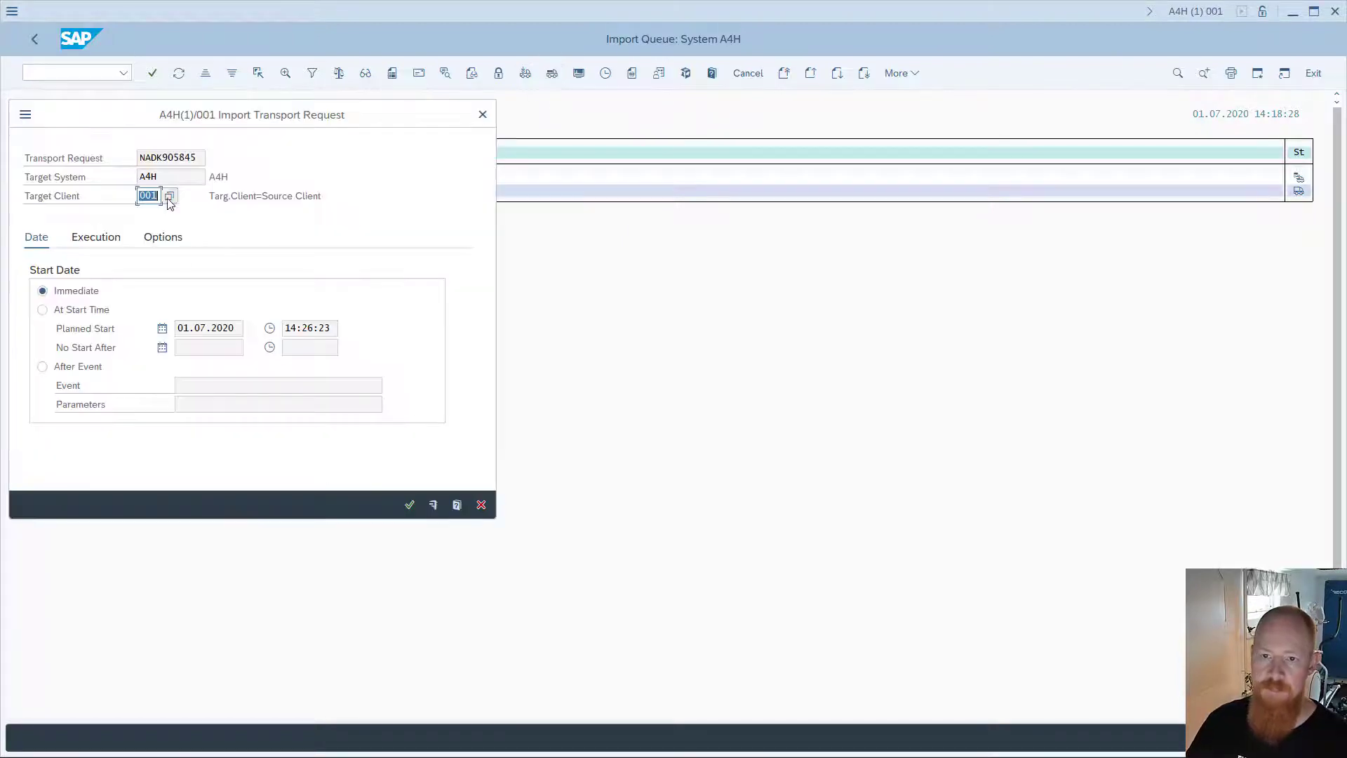
{"action": "left_click", "coordinate": [161, 237]}
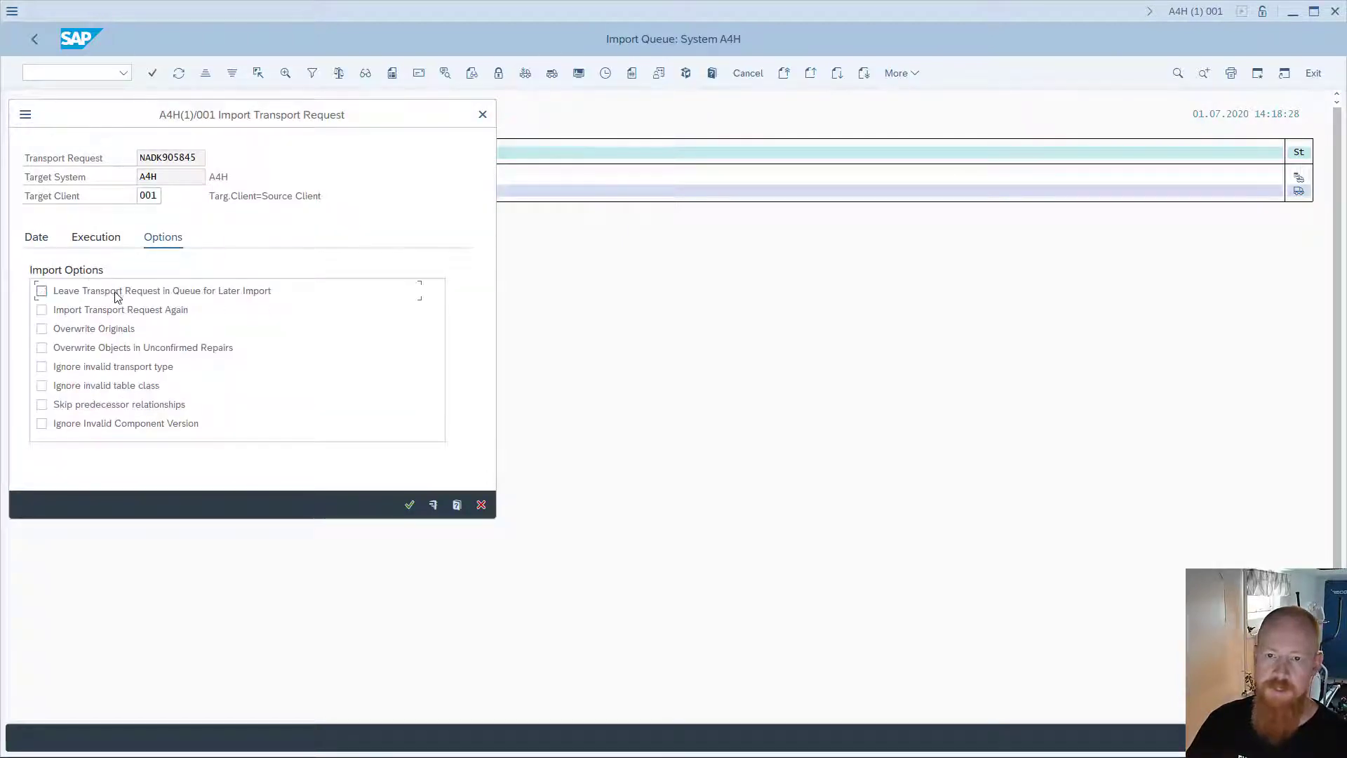
{"action": "left_click", "coordinate": [410, 505]}
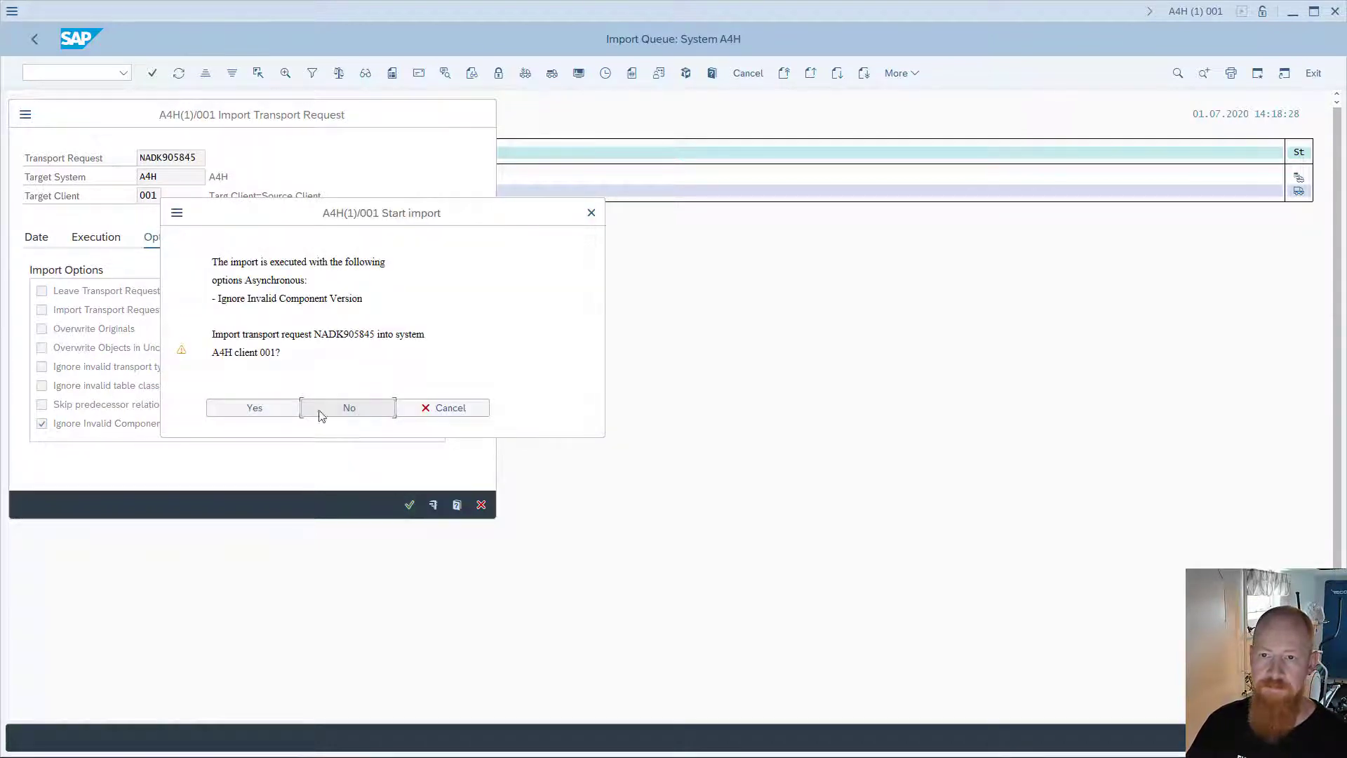
{"action": "left_click", "coordinate": [279, 413]}
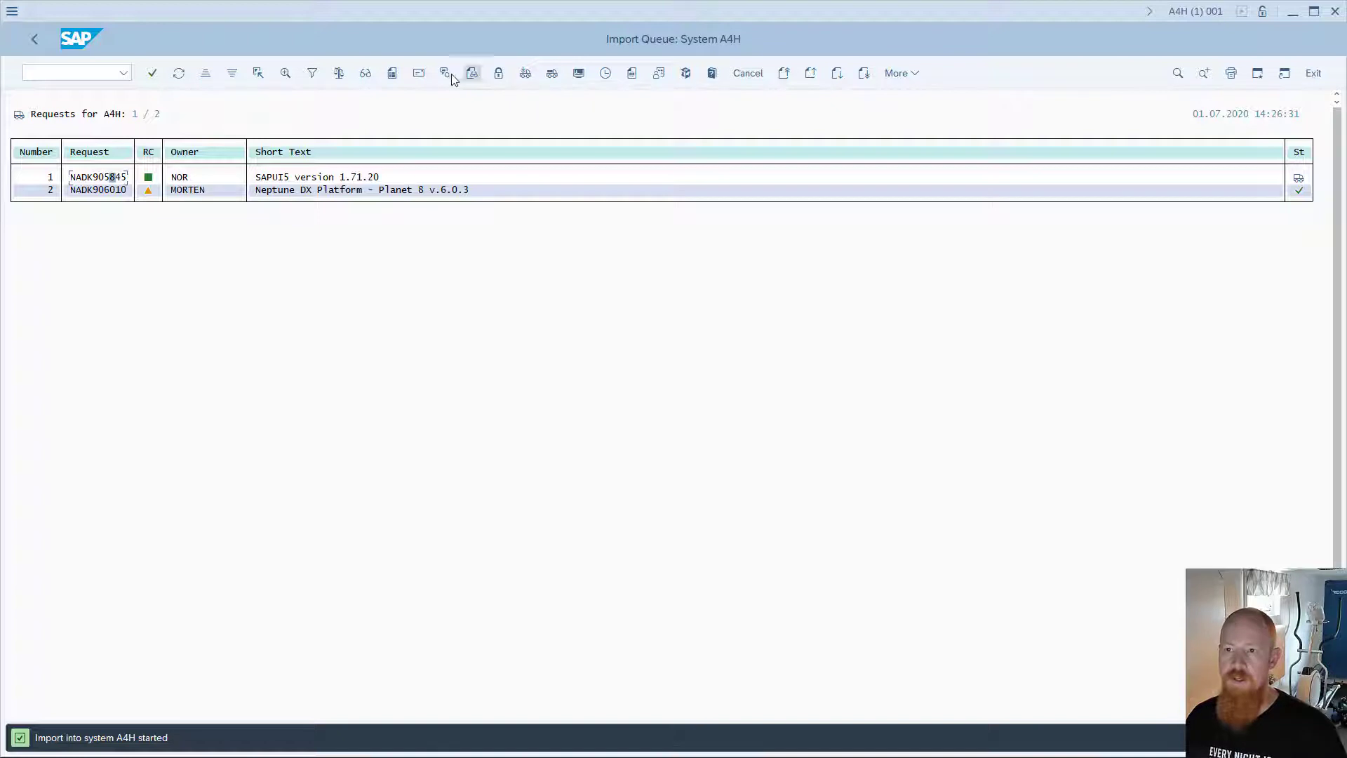
{"action": "left_click", "coordinate": [471, 73]}
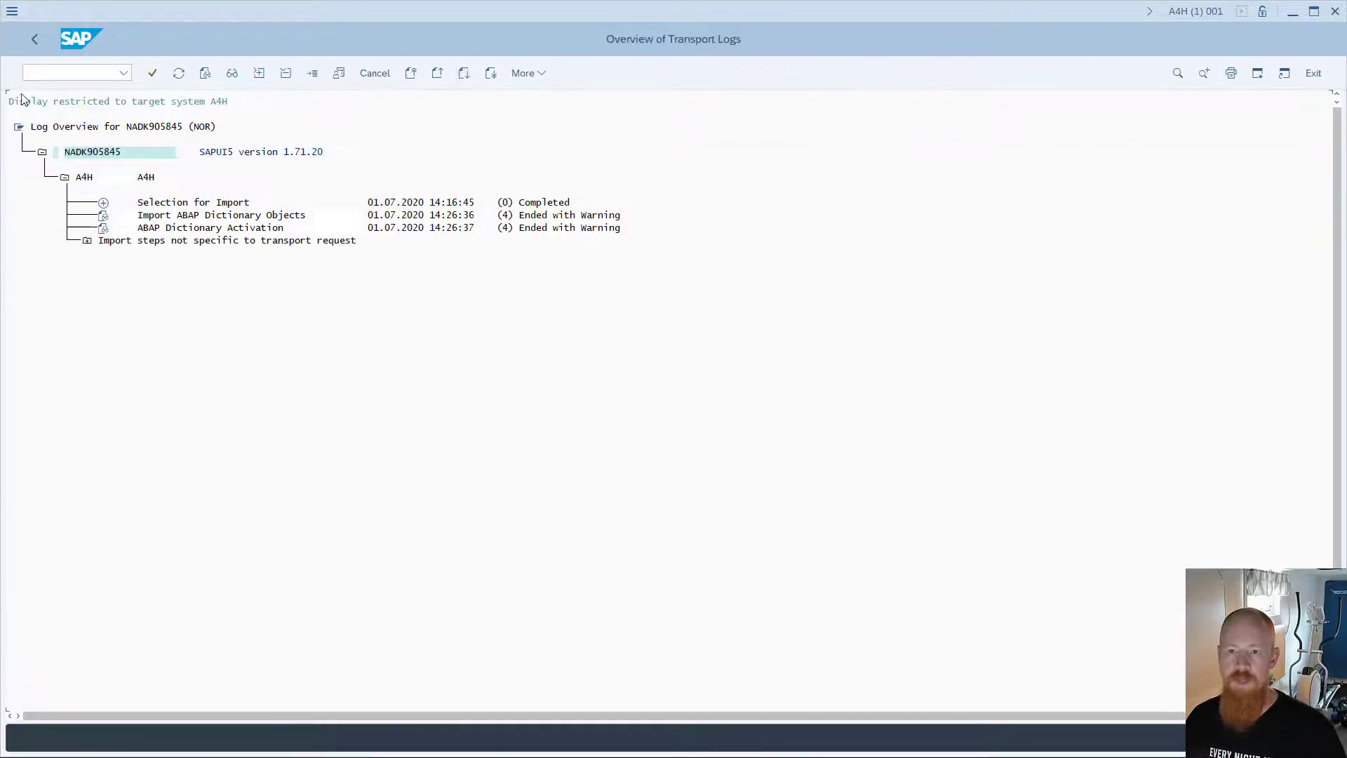
{"action": "left_click", "coordinate": [178, 73]}
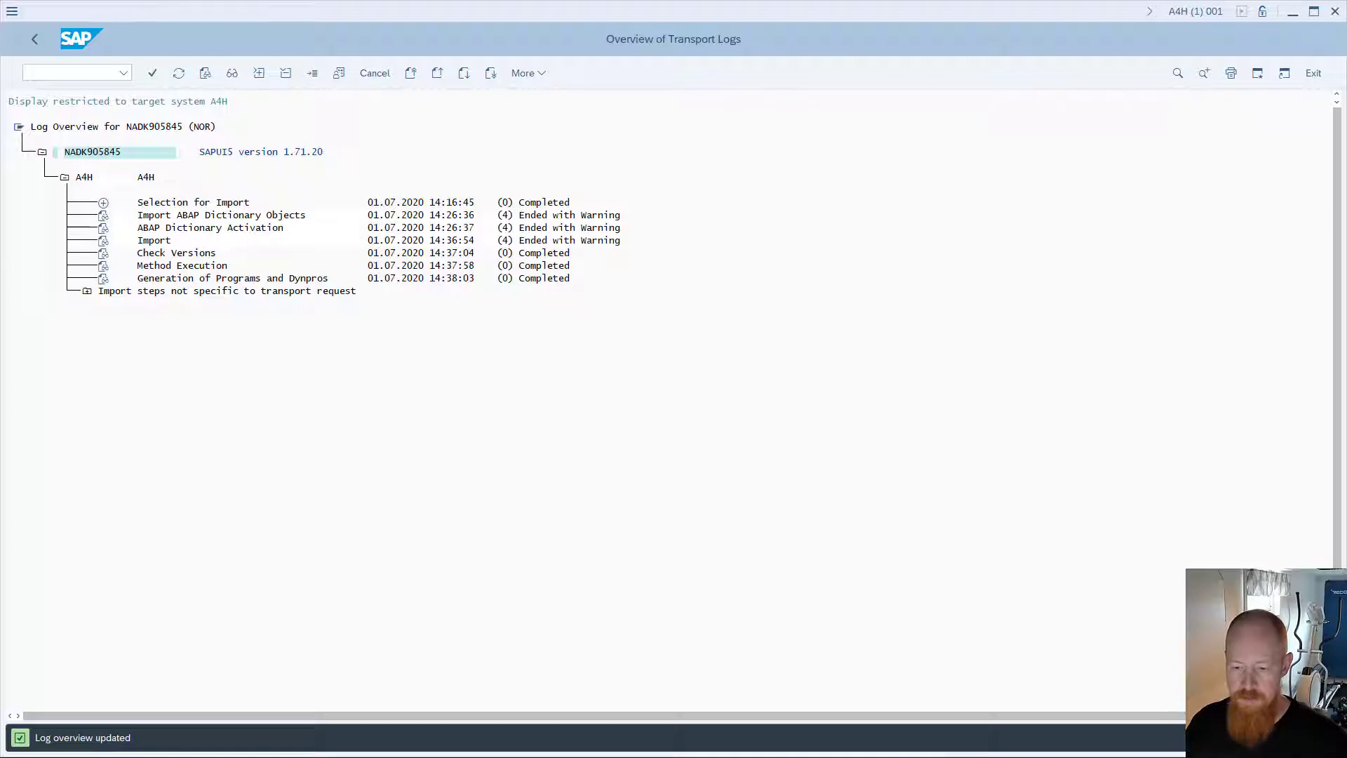
In the Planet 8 installation guide, read how to judge import warnings and the post-installation activities up to activating the neptune services
{"action": "key", "text": "alt+Tab"}
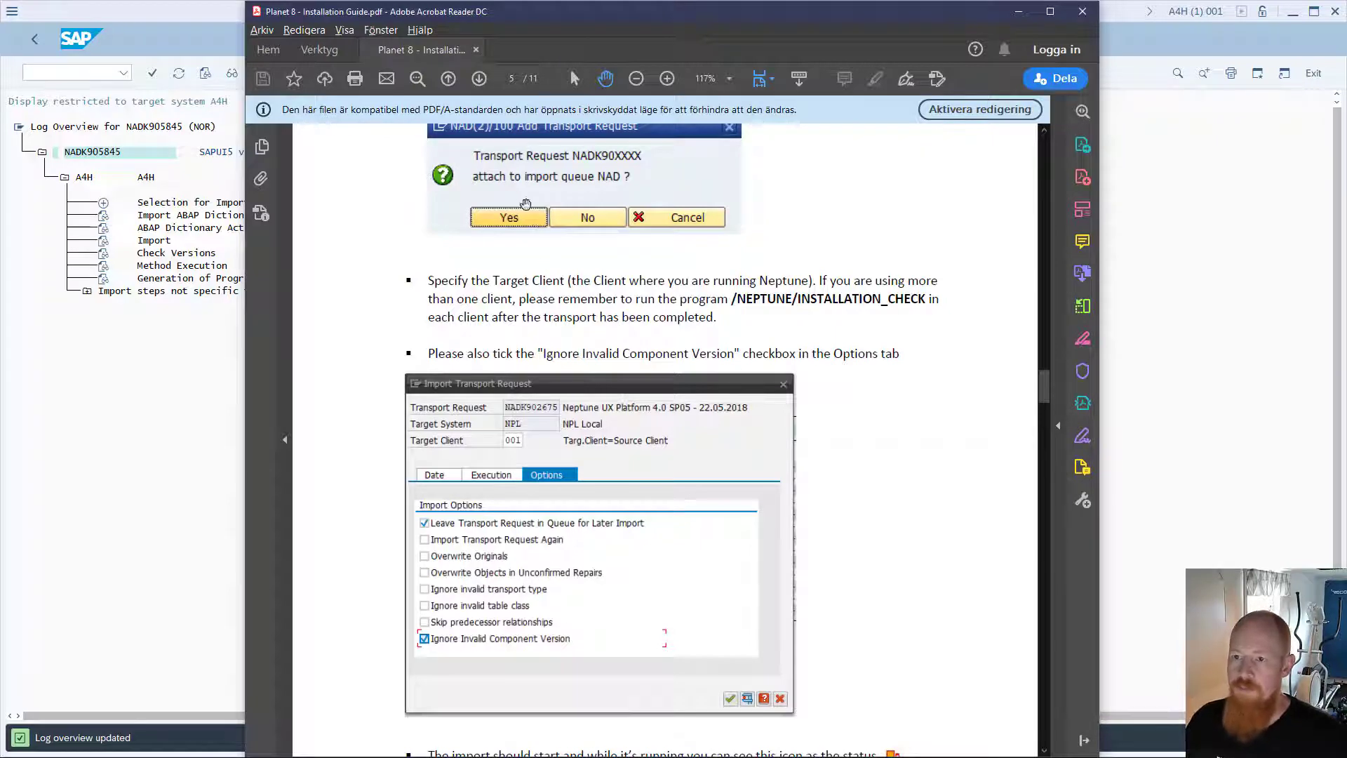
{"action": "scroll", "coordinate": [521, 315], "scroll_direction": "down", "scroll_amount": 1}
{"action": "scroll", "coordinate": [521, 315], "scroll_direction": "down", "scroll_amount": 8}
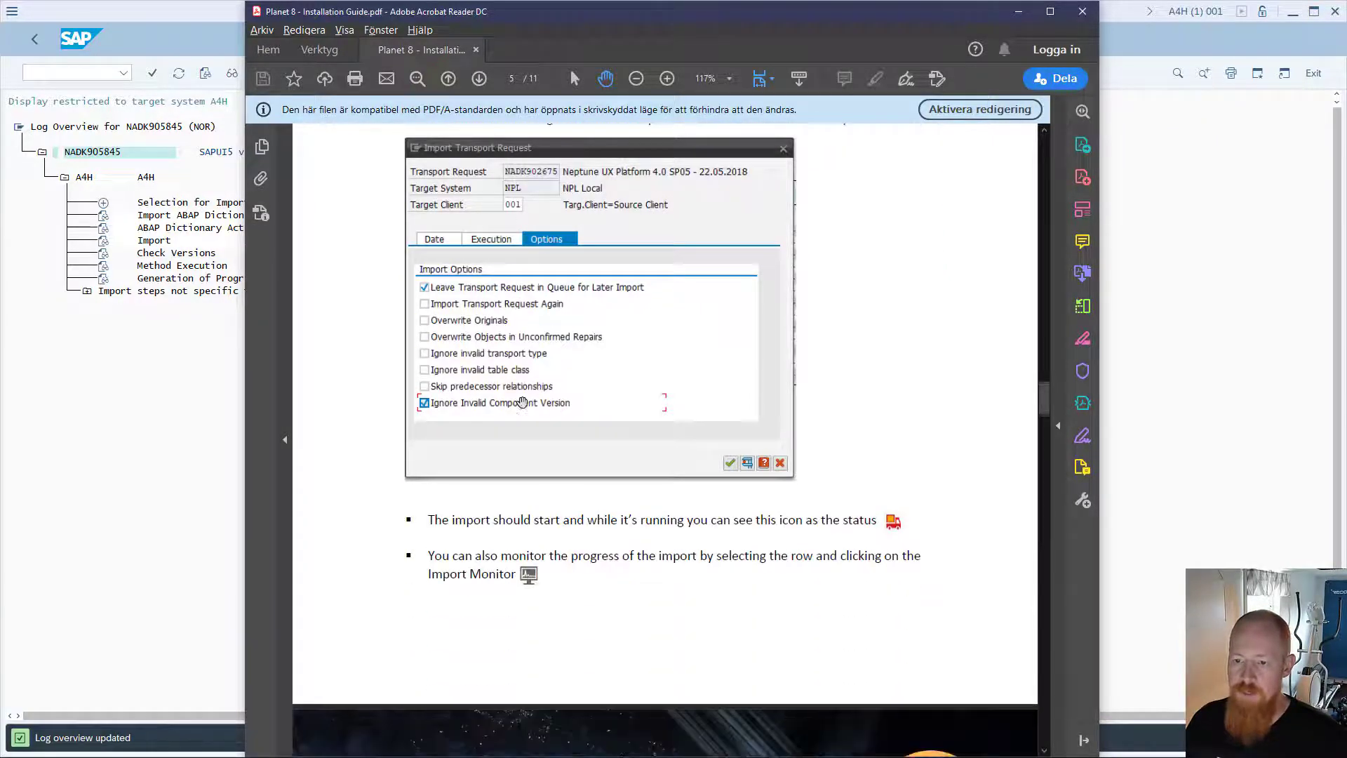
{"action": "scroll", "coordinate": [589, 480], "scroll_direction": "down", "scroll_amount": 13}
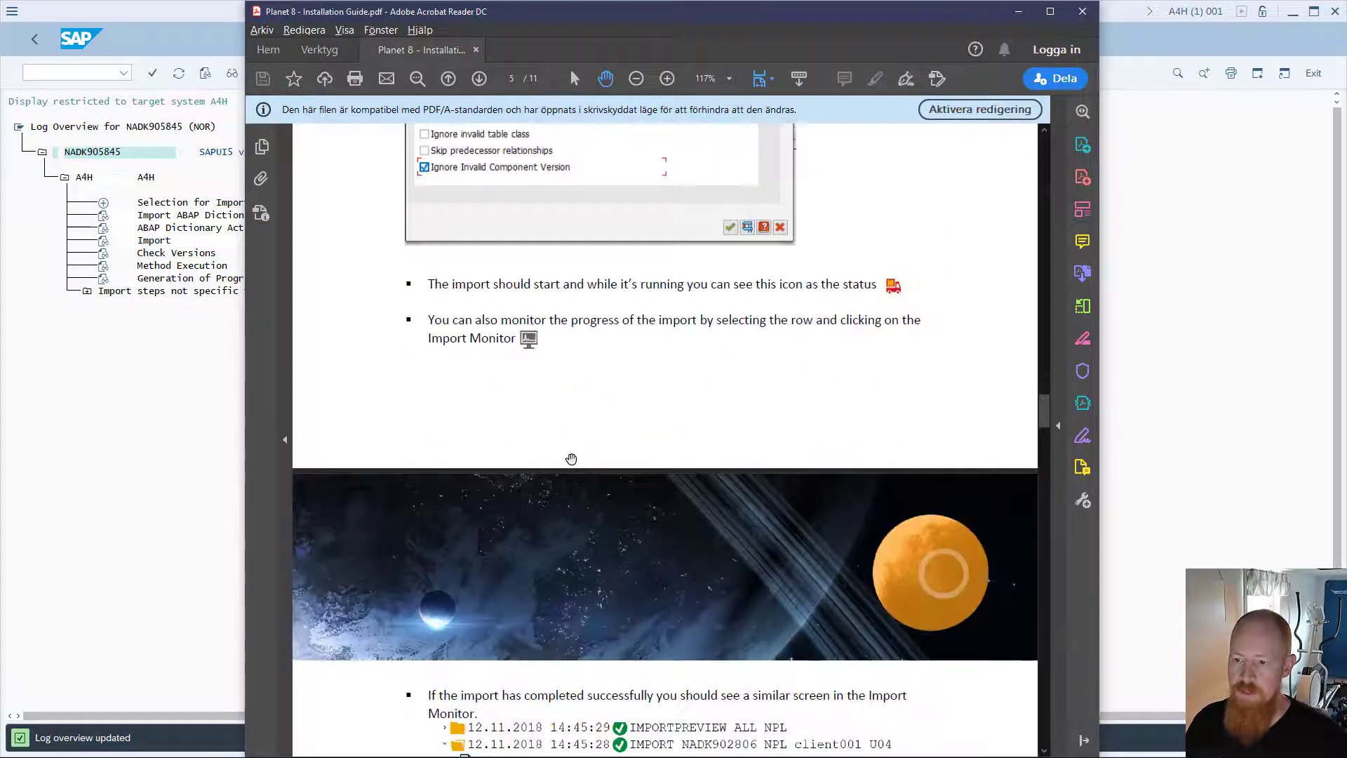
{"action": "scroll", "coordinate": [564, 325], "scroll_direction": "down", "scroll_amount": 7}
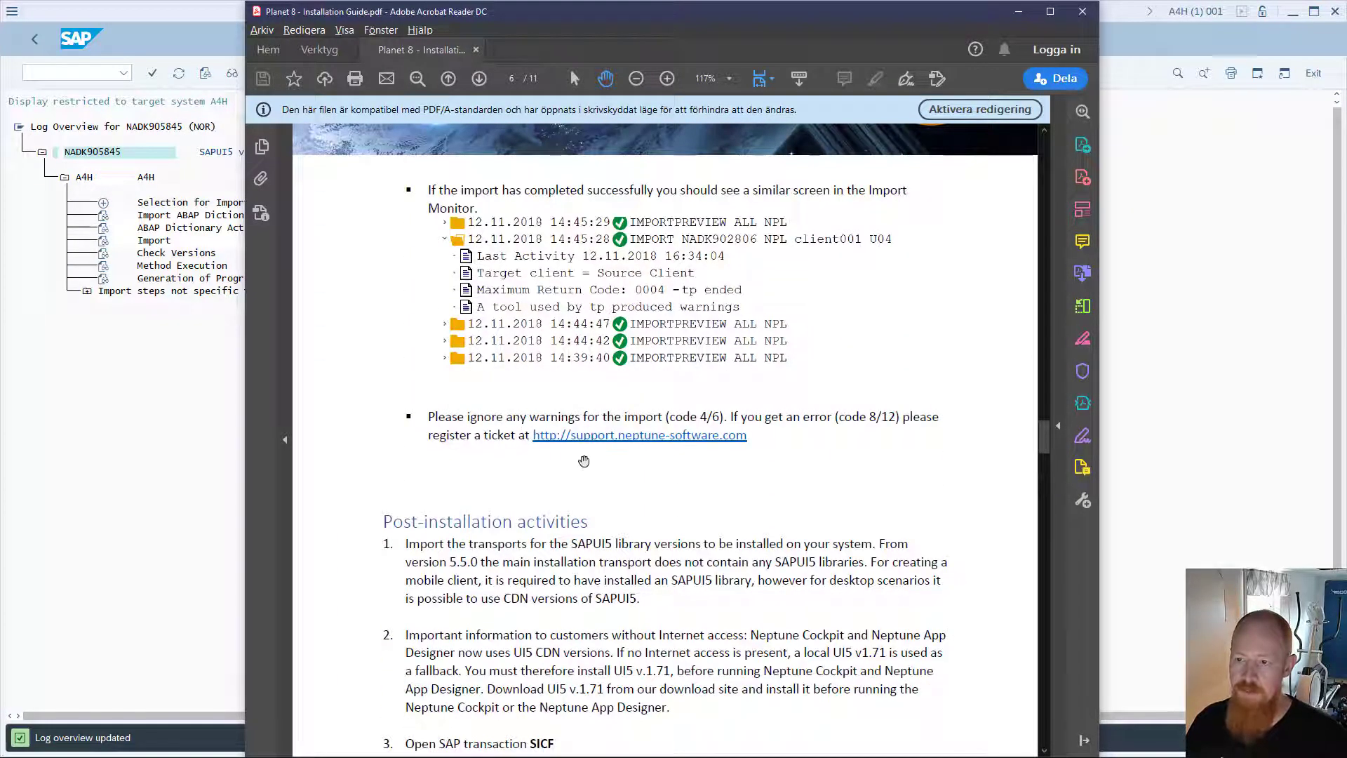
{"action": "scroll", "coordinate": [583, 461], "scroll_direction": "down", "scroll_amount": 5}
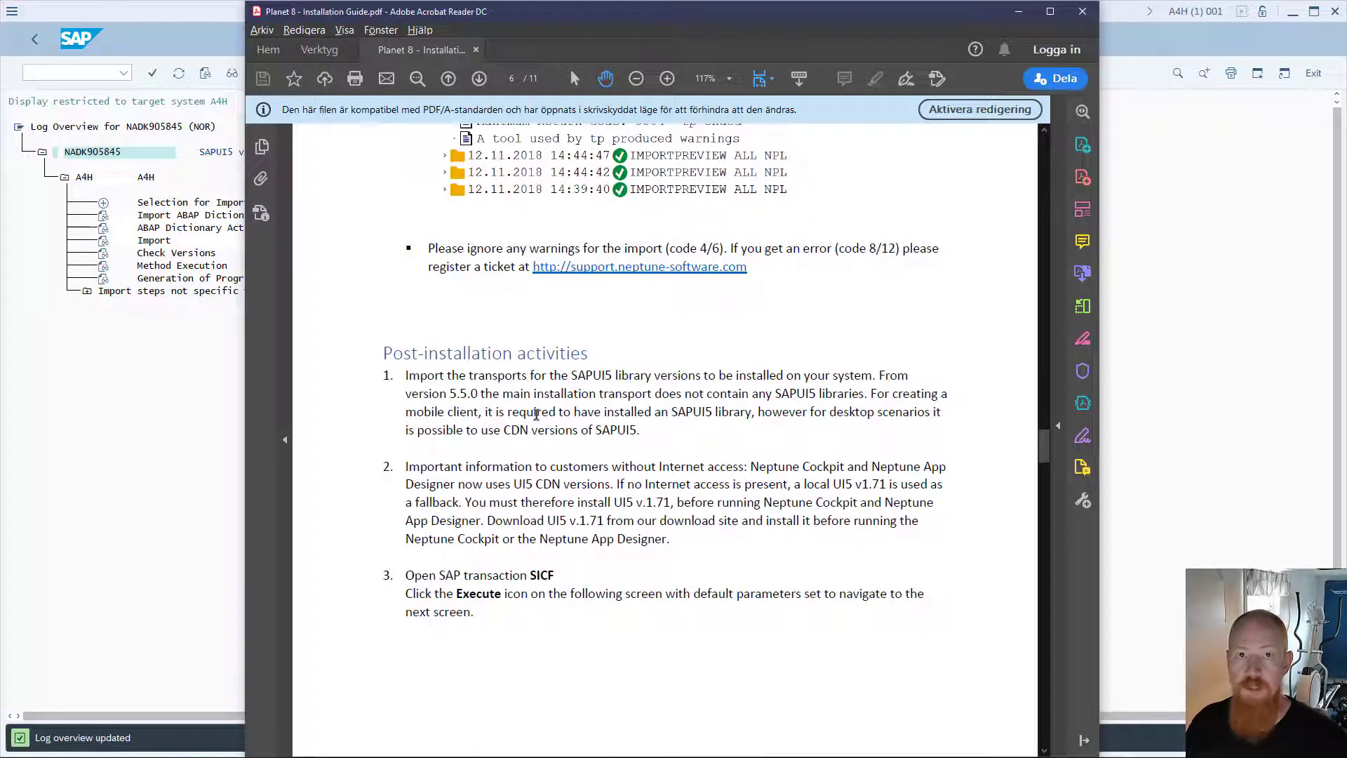
{"action": "scroll", "coordinate": [536, 415], "scroll_direction": "down", "scroll_amount": 2}
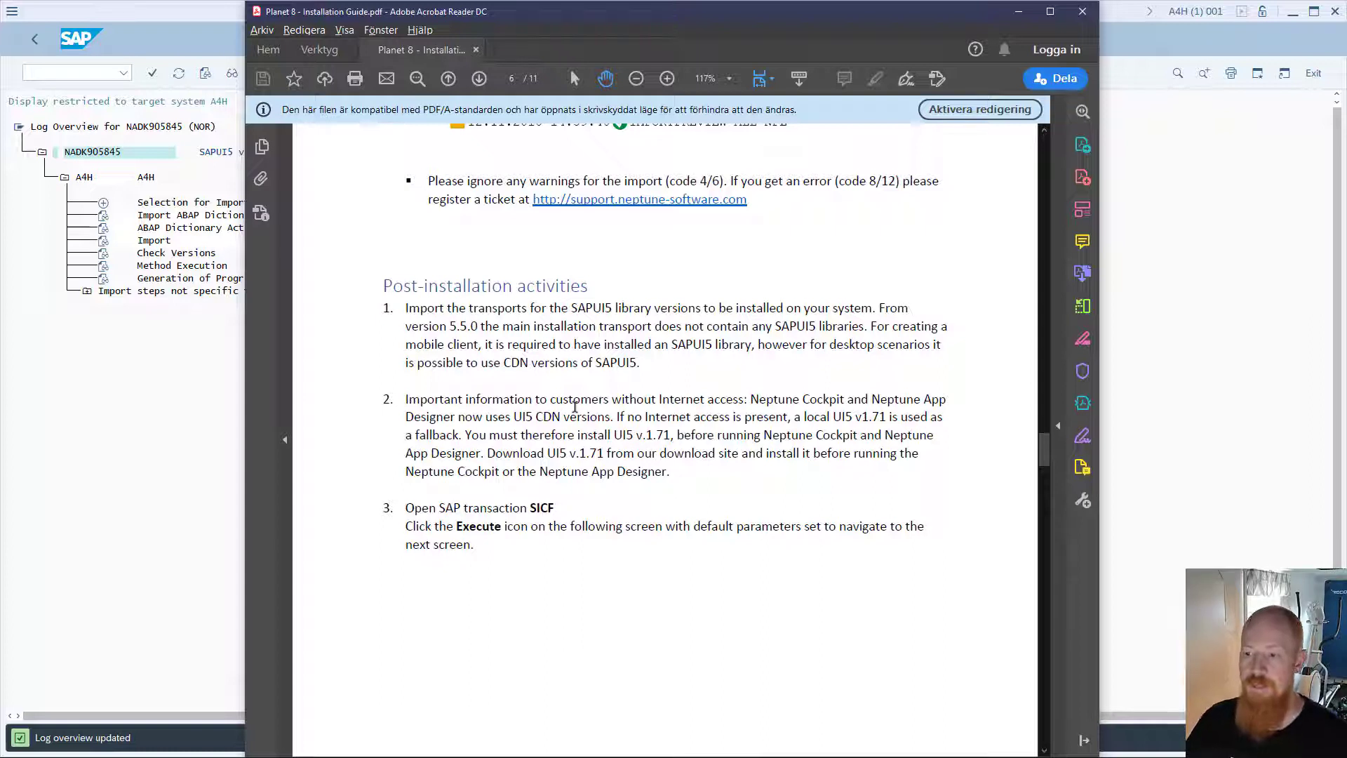
{"action": "scroll", "coordinate": [575, 407], "scroll_direction": "down", "scroll_amount": 2}
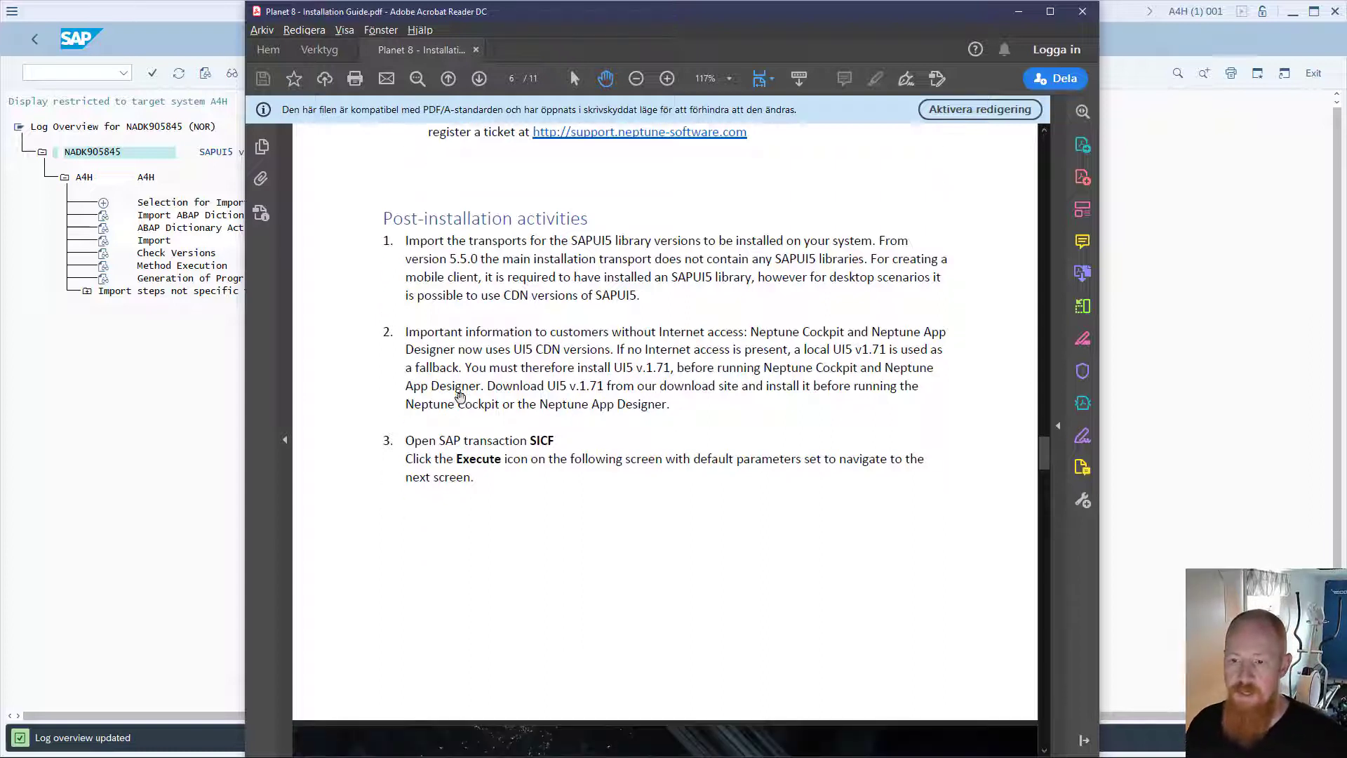
{"action": "scroll", "coordinate": [459, 398], "scroll_direction": "down", "scroll_amount": 3}
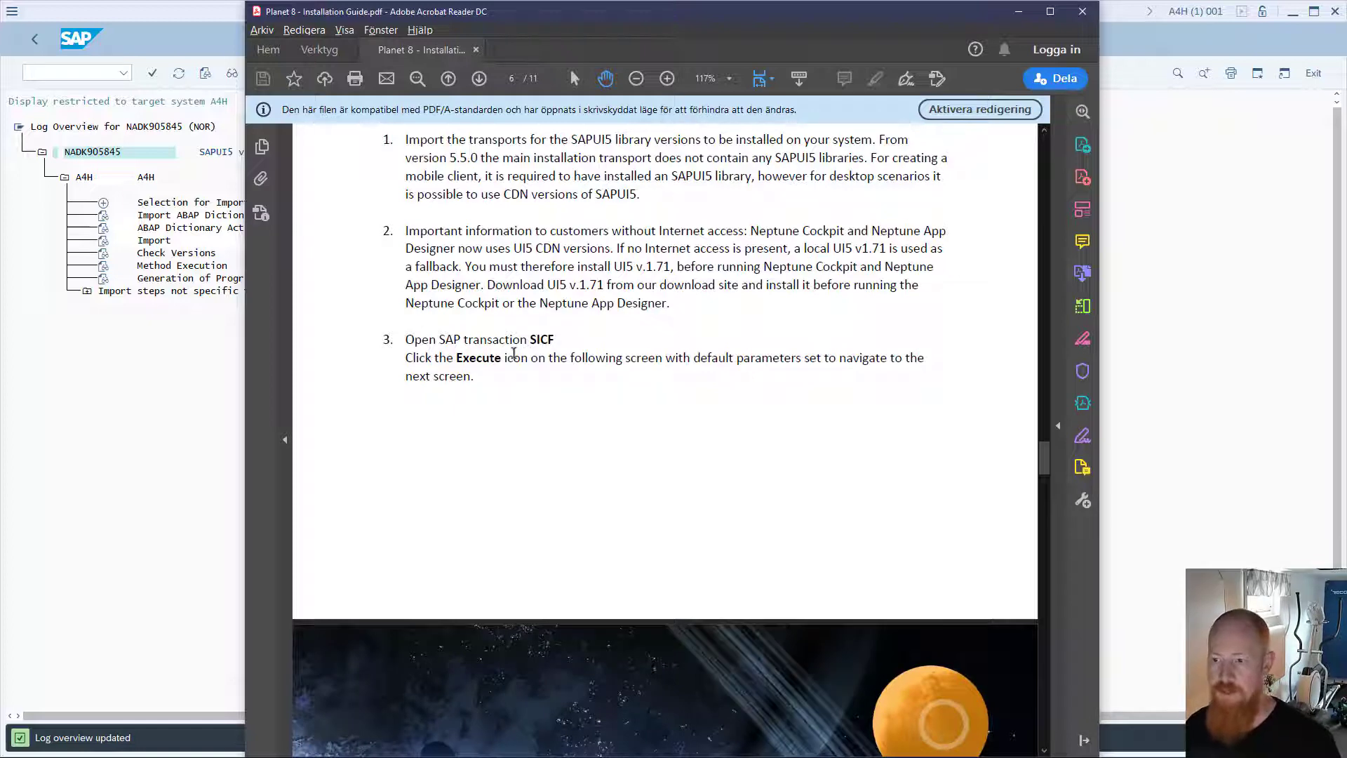
{"action": "scroll", "coordinate": [515, 355], "scroll_direction": "down", "scroll_amount": 15}
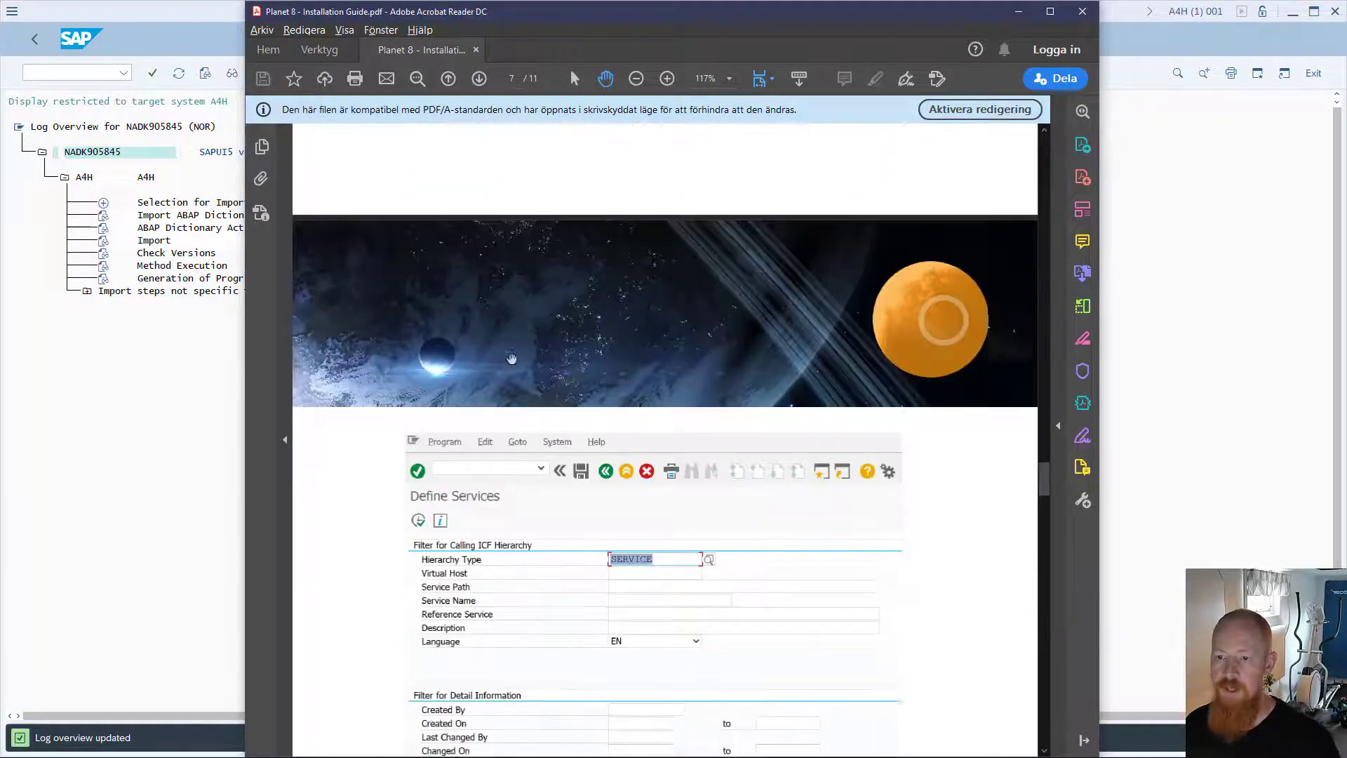
{"action": "scroll", "coordinate": [463, 391], "scroll_direction": "down", "scroll_amount": 6}
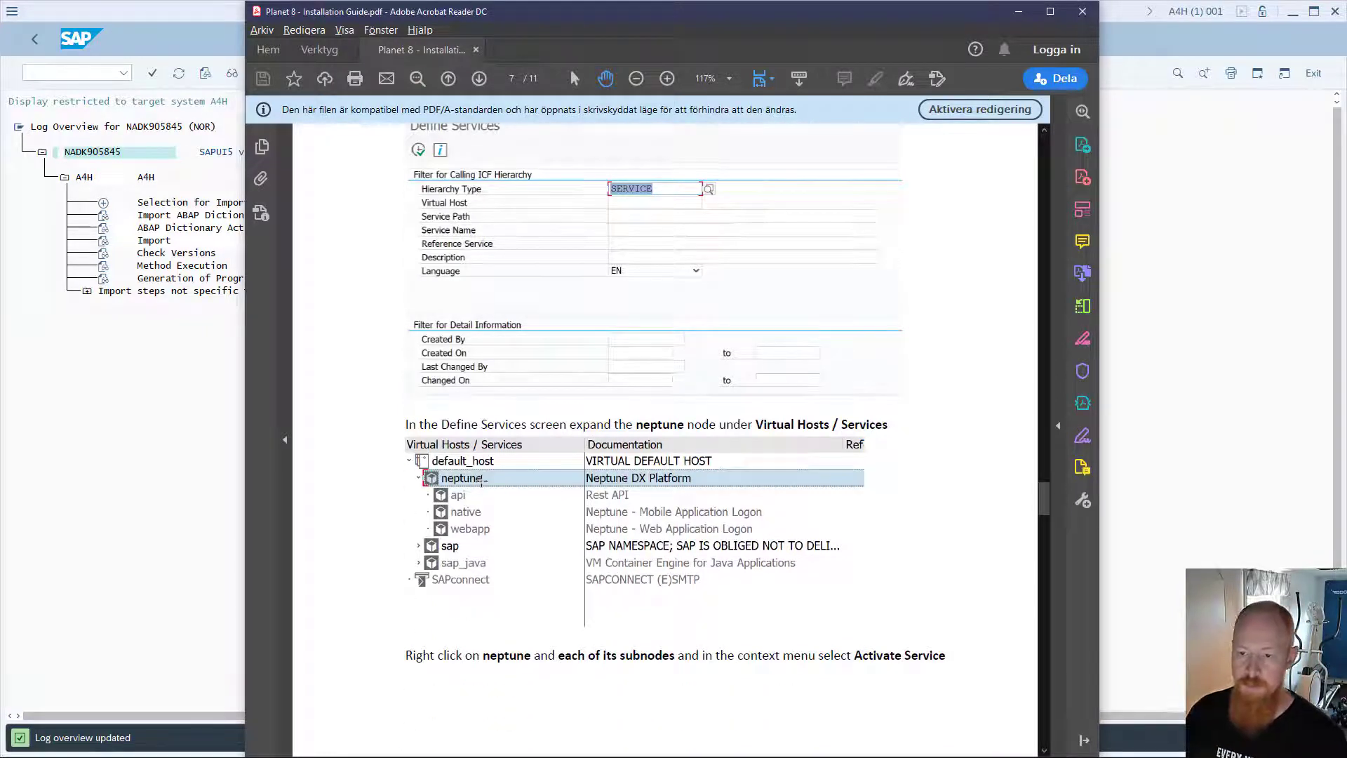
{"action": "scroll", "coordinate": [483, 477], "scroll_direction": "down", "scroll_amount": 3}
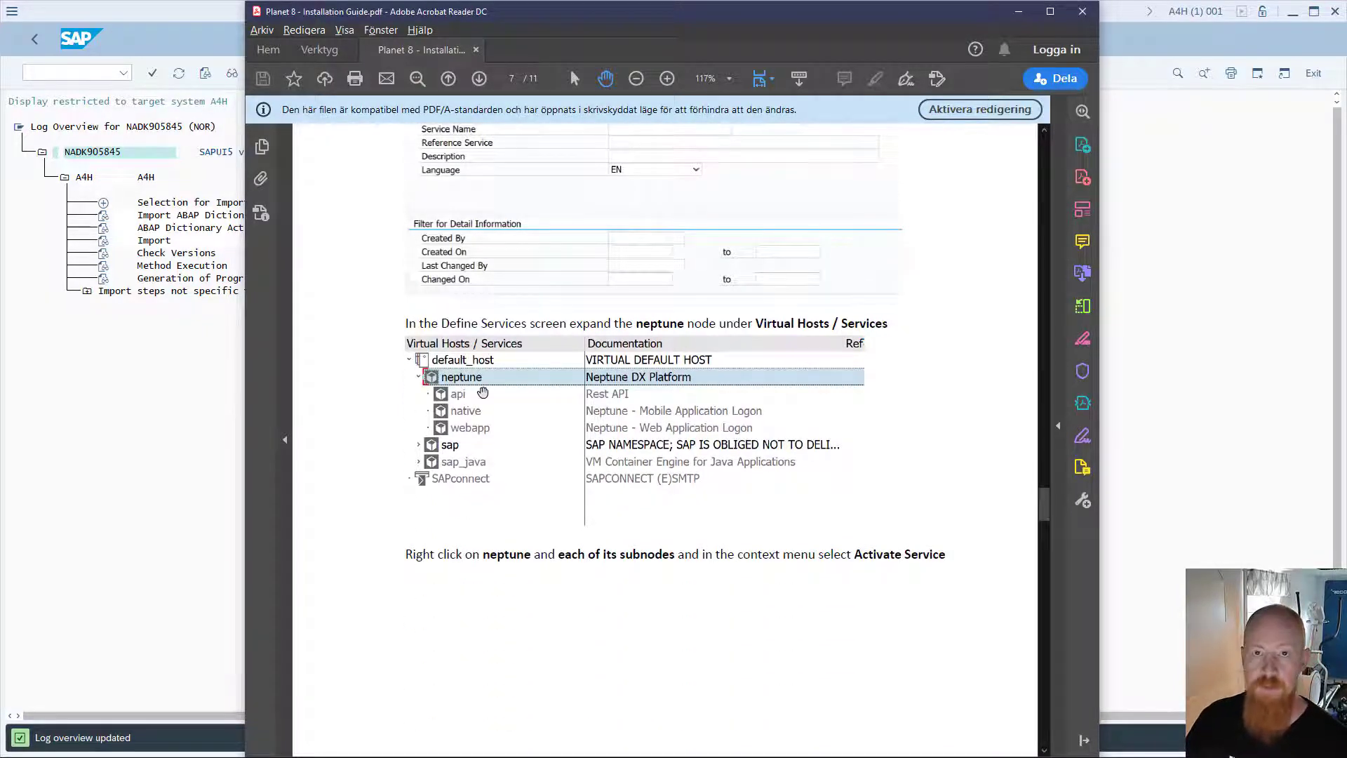
Back in SAP, open transaction SICF, list the services with the default filters, and expand the neptune node under default_host
{"action": "left_click", "coordinate": [91, 421]}
{"action": "left_click", "coordinate": [71, 73]}
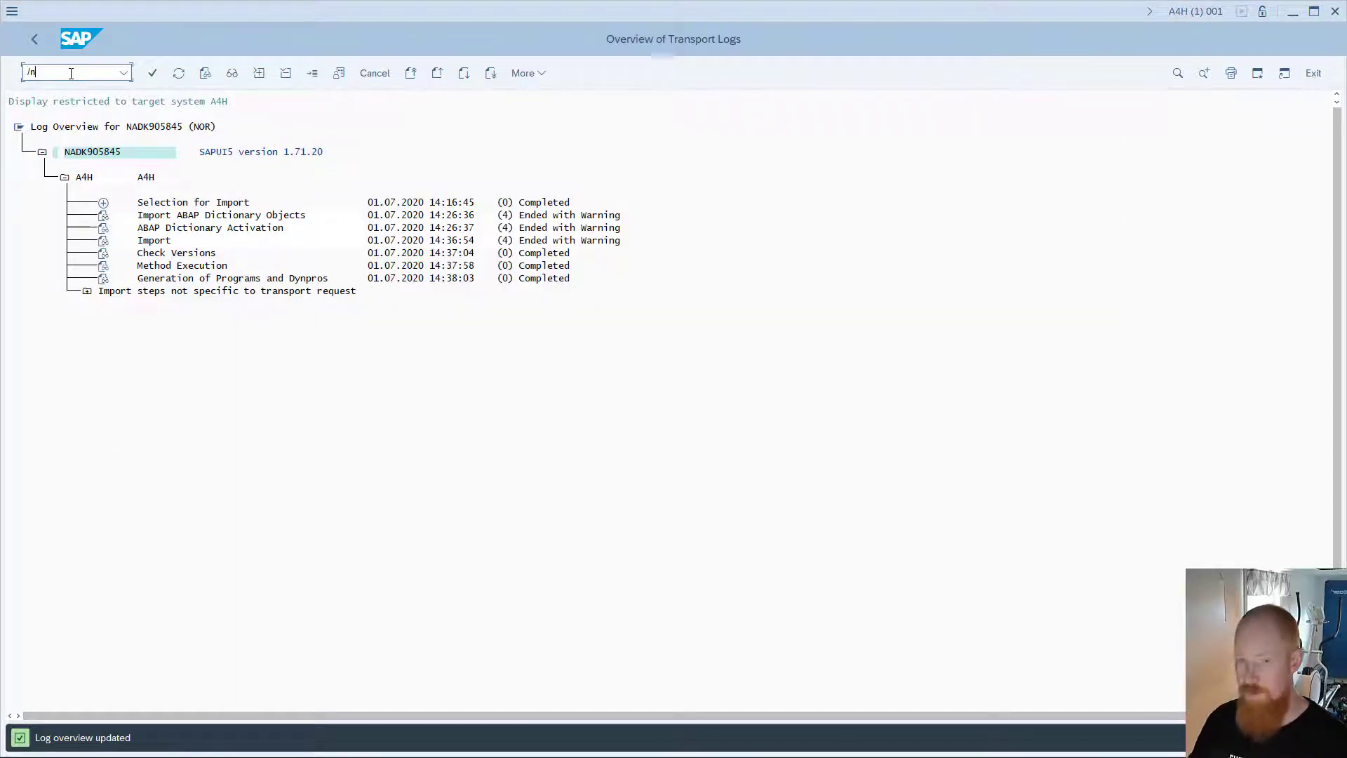
{"action": "key", "text": "Return"}
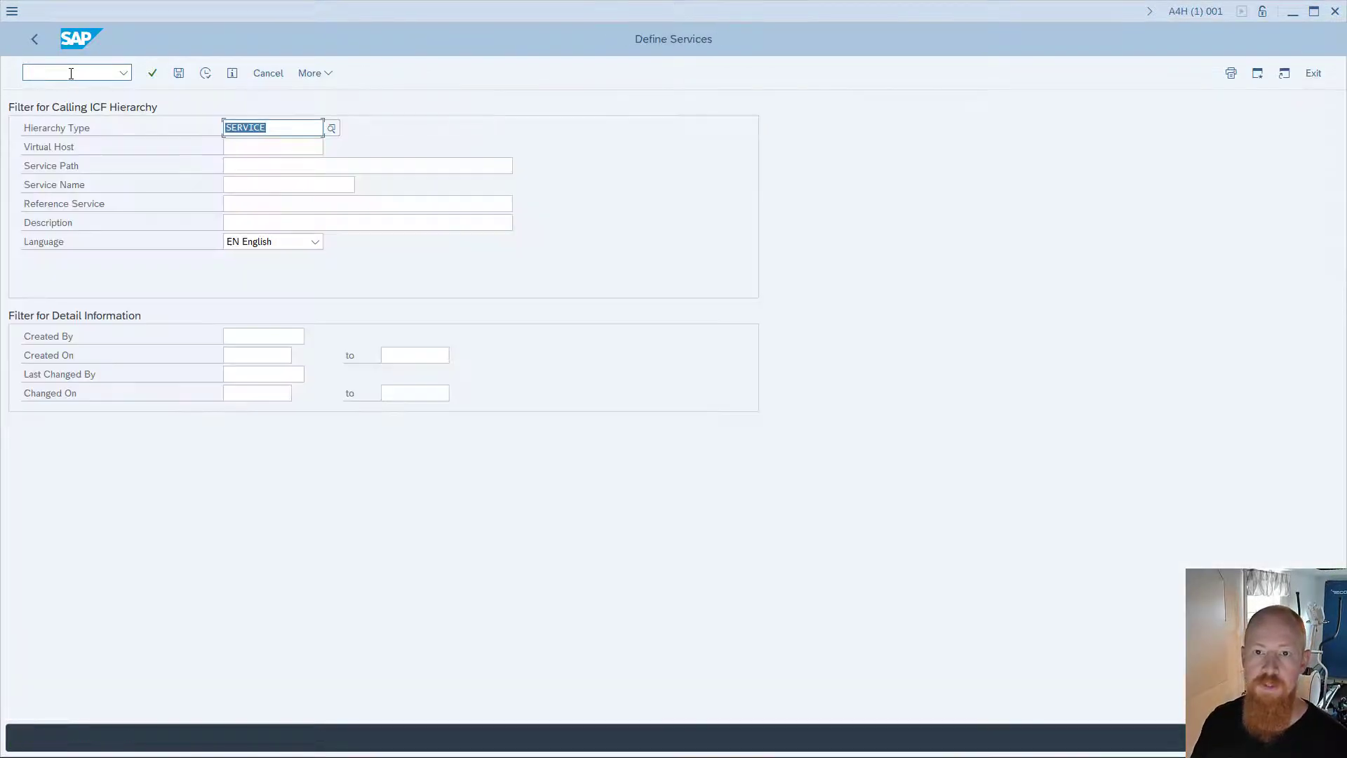
{"action": "left_click", "coordinate": [204, 73]}
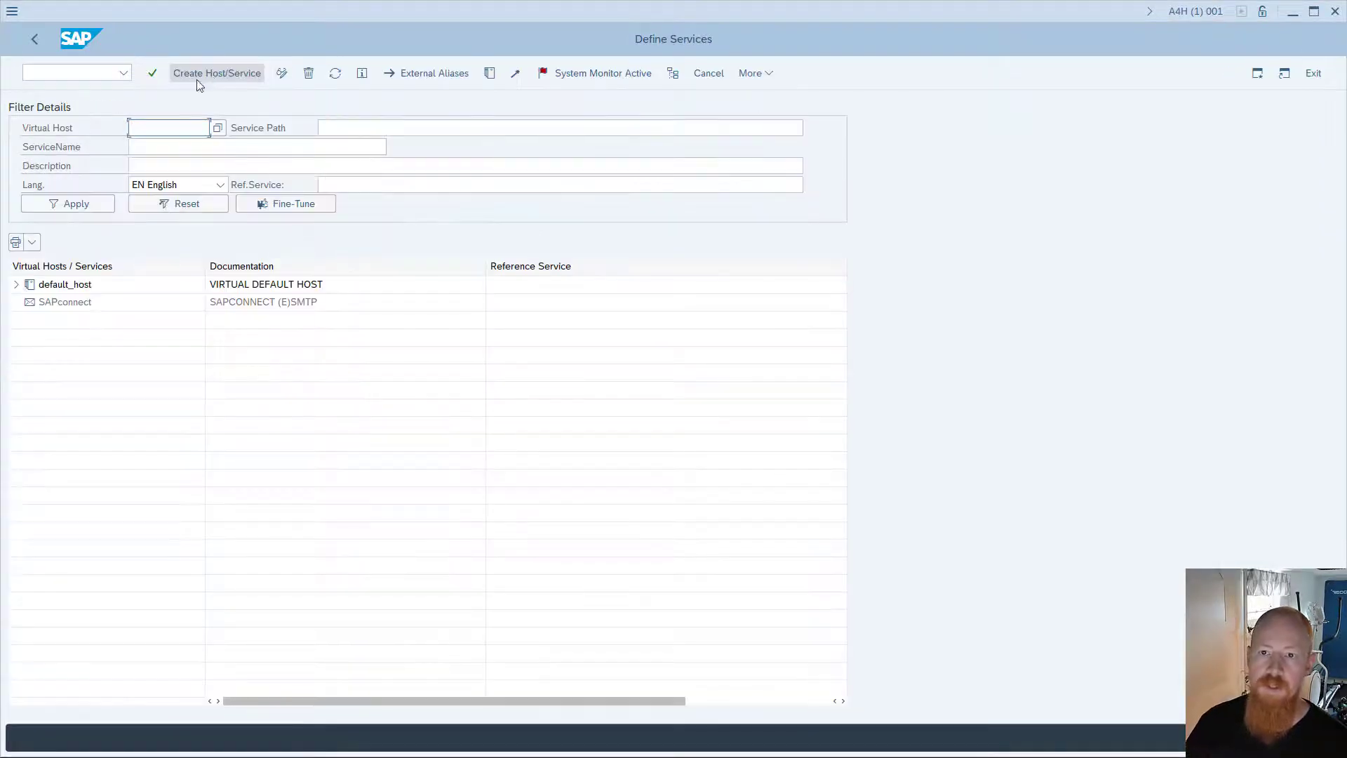
{"action": "left_click", "coordinate": [16, 284]}
{"action": "left_click", "coordinate": [28, 302]}
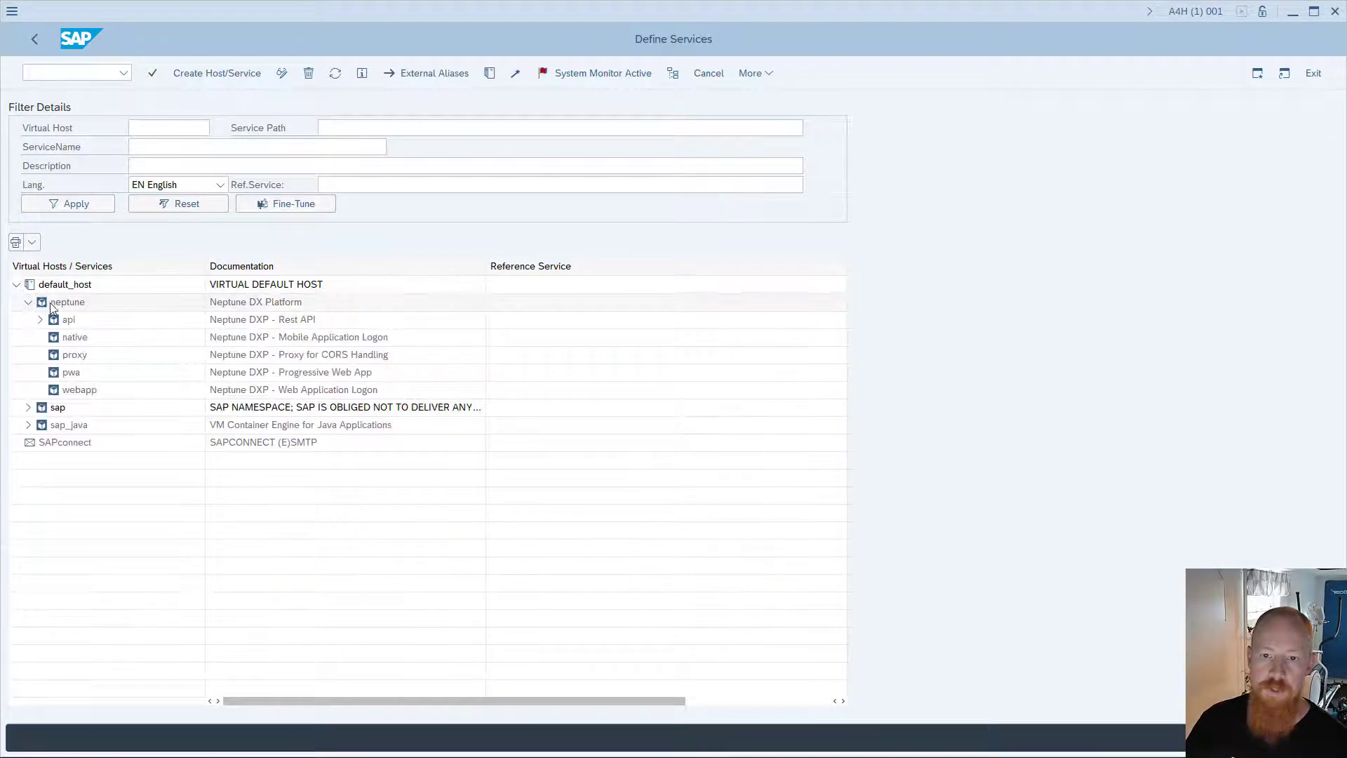
Activate the neptune service together with all of its subnodes
{"action": "left_click", "coordinate": [66, 304]}
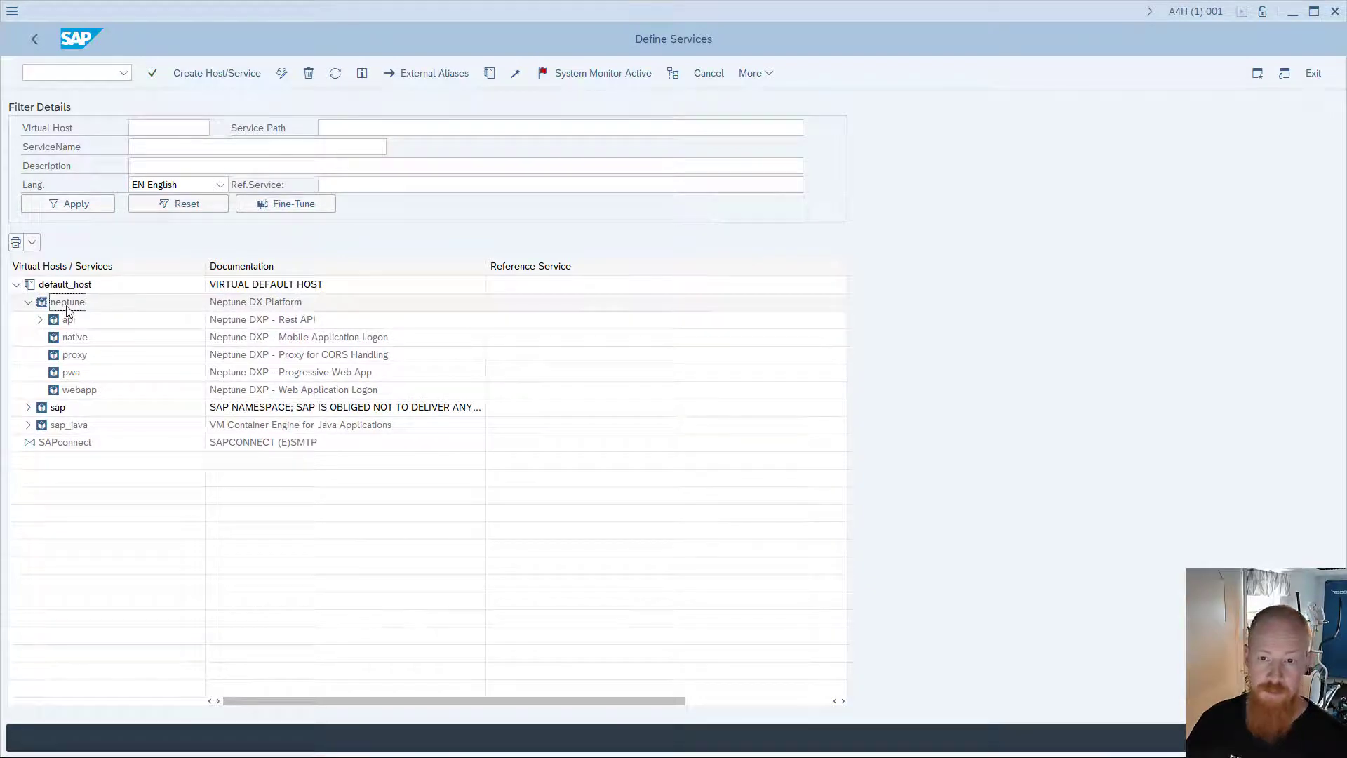
{"action": "right_click", "coordinate": [68, 311]}
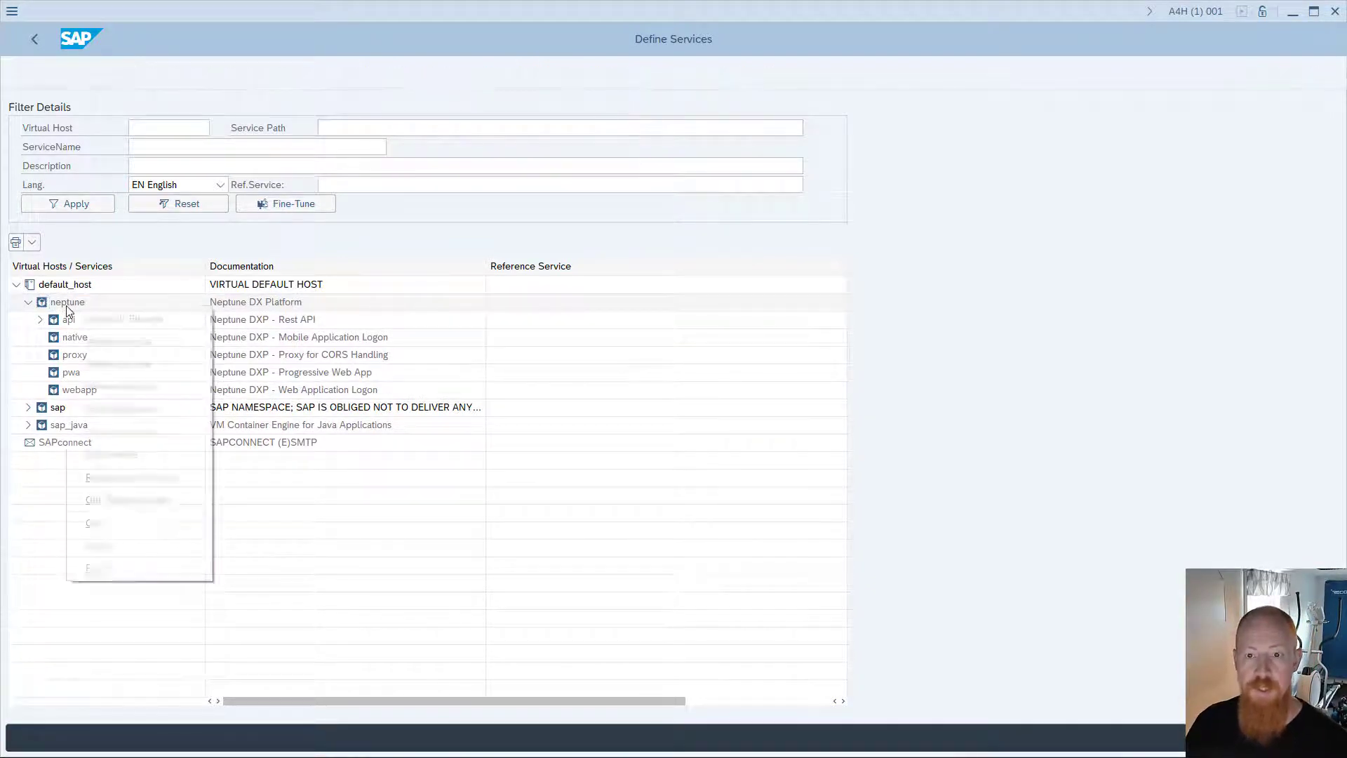
{"action": "left_click", "coordinate": [113, 410]}
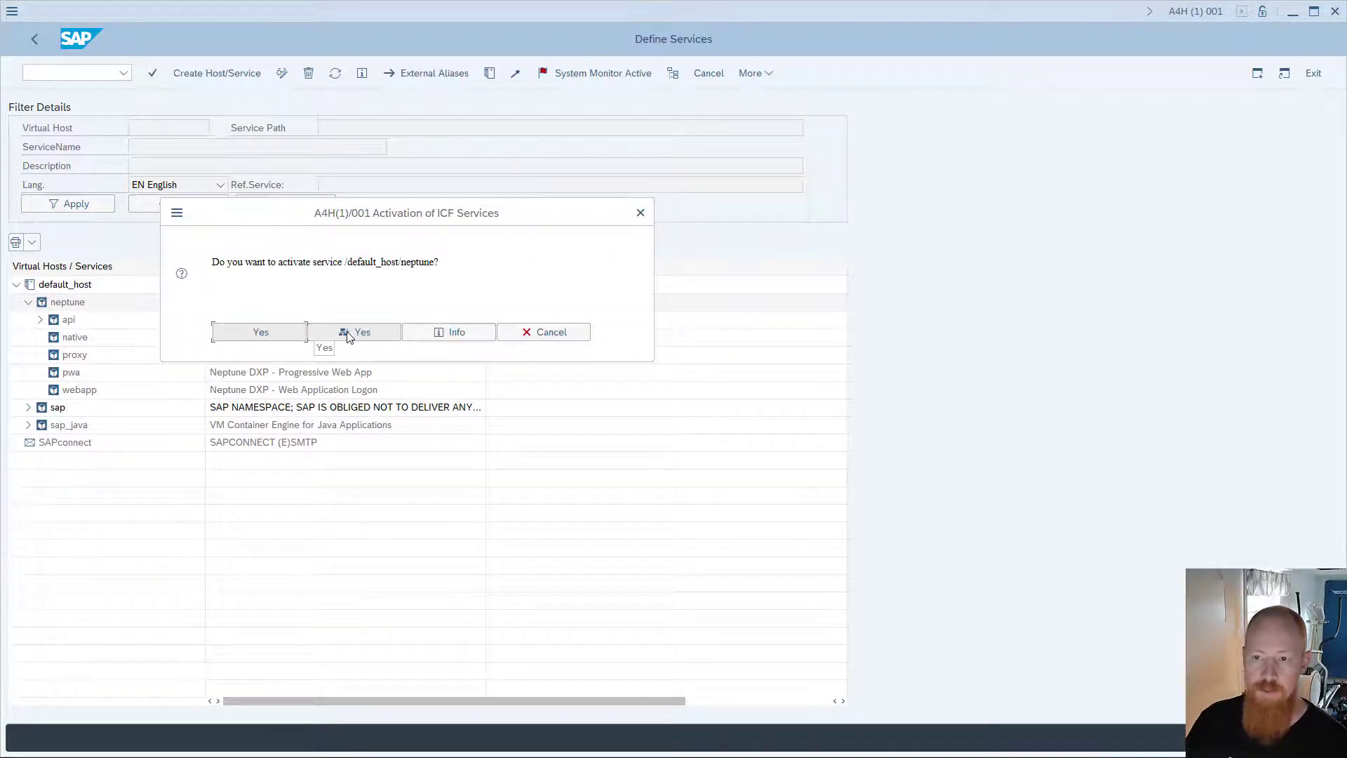
{"action": "left_click", "coordinate": [348, 334]}
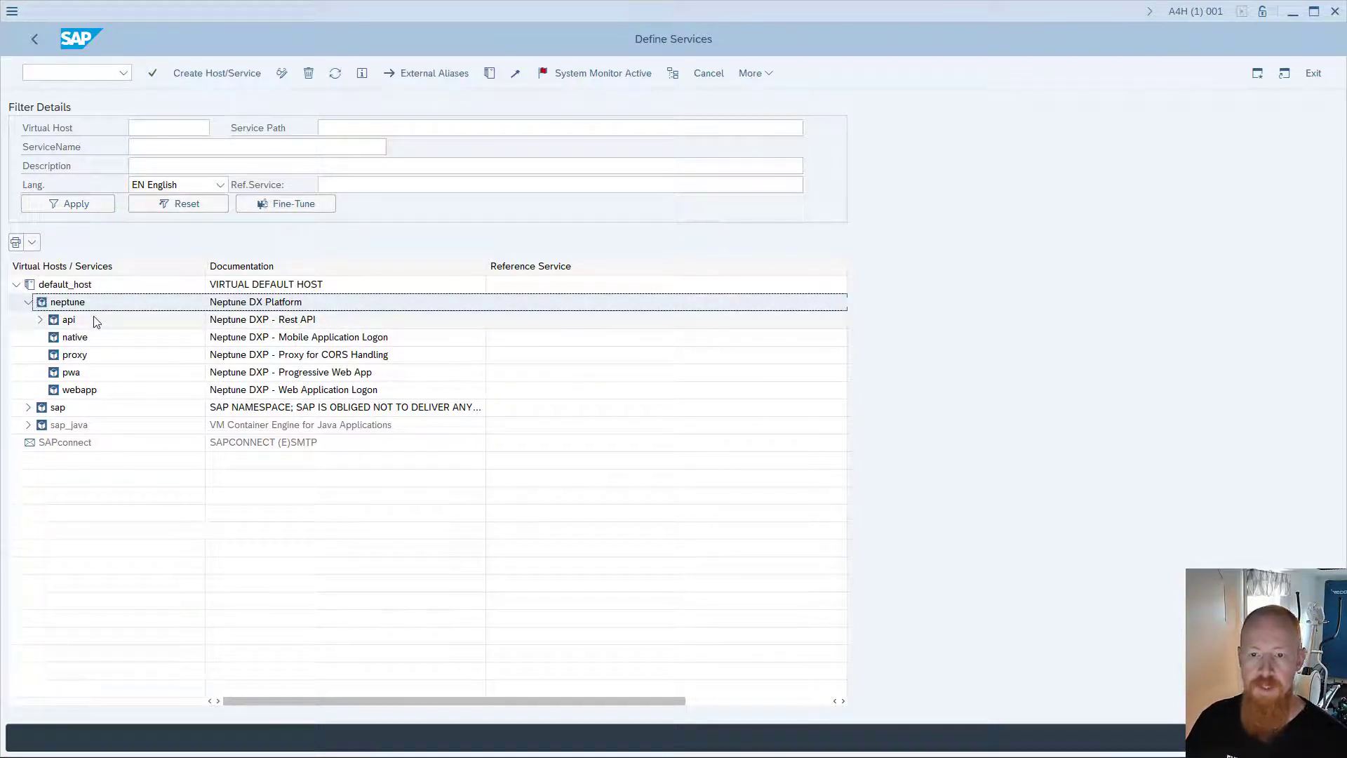
Switch to the Planet 8 installation guide and read point 4 on running the sample app from the Neptune designer transaction
{"action": "key", "text": "alt+Tab"}
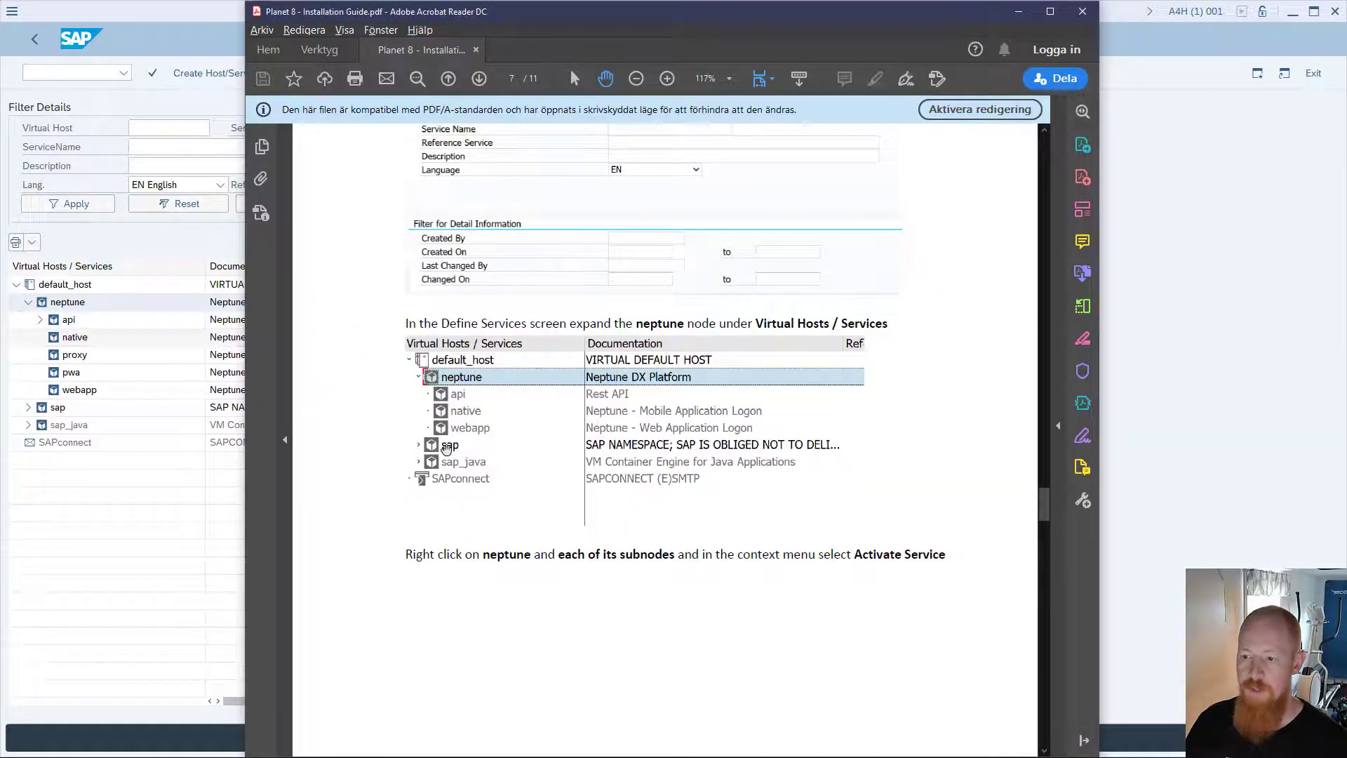
{"action": "scroll", "coordinate": [446, 450], "scroll_direction": "down", "scroll_amount": 5}
{"action": "scroll", "coordinate": [447, 450], "scroll_direction": "down", "scroll_amount": 12}
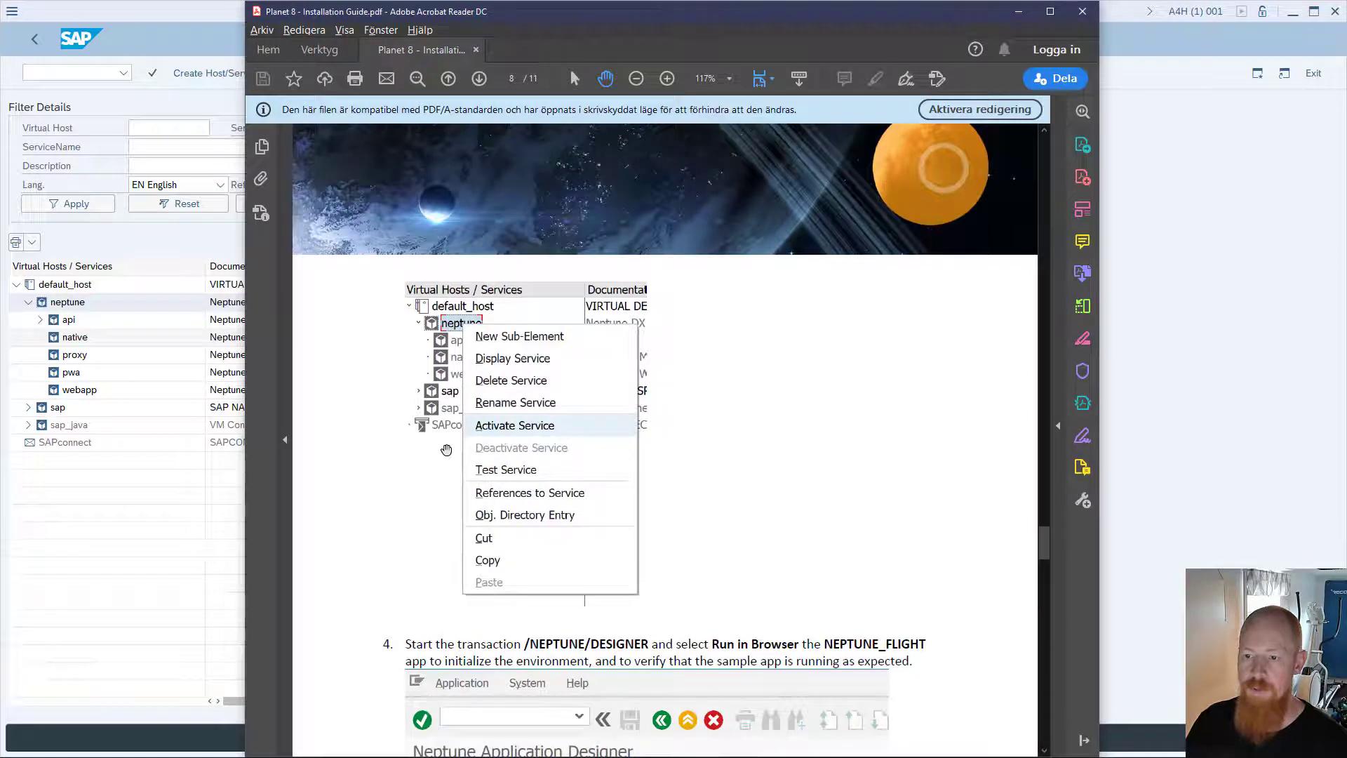
{"action": "scroll", "coordinate": [446, 450], "scroll_direction": "down", "scroll_amount": 7}
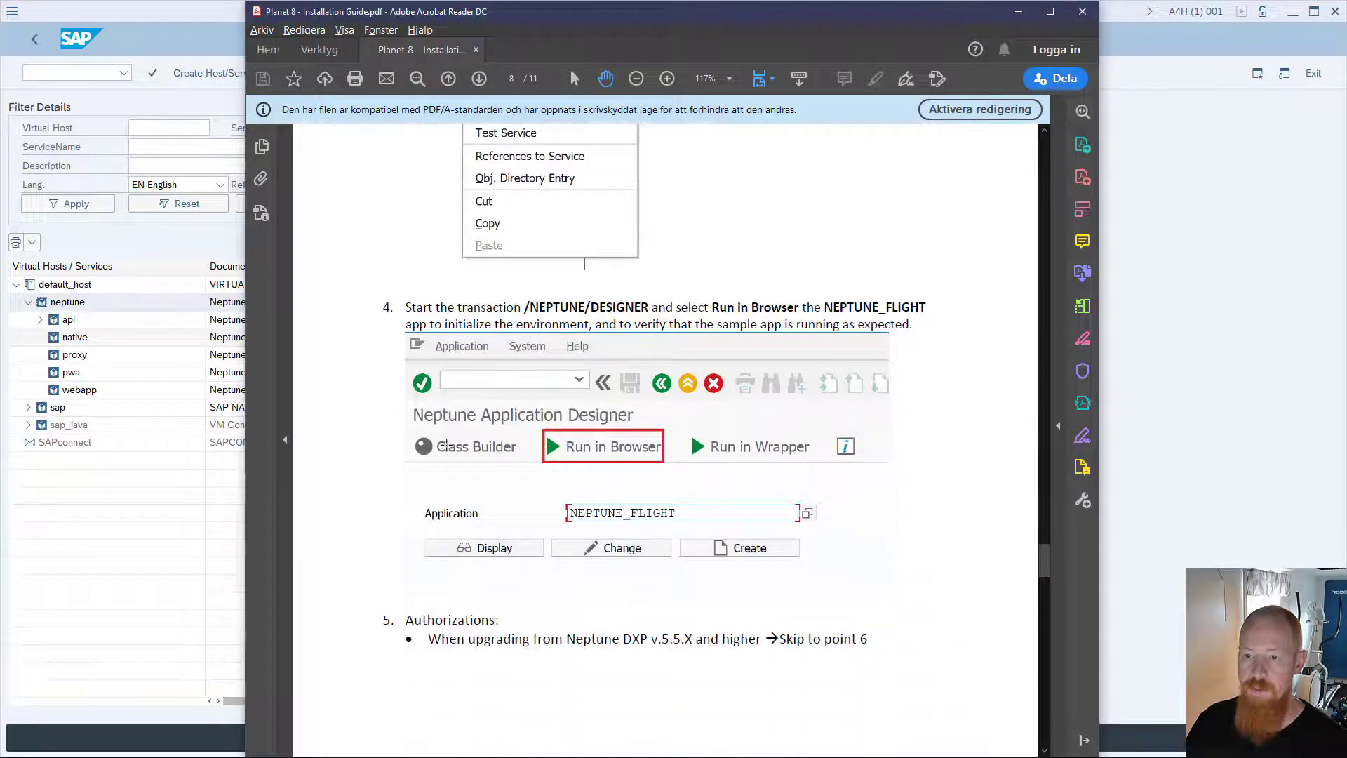
{"action": "scroll", "coordinate": [430, 388], "scroll_direction": "down", "scroll_amount": 1}
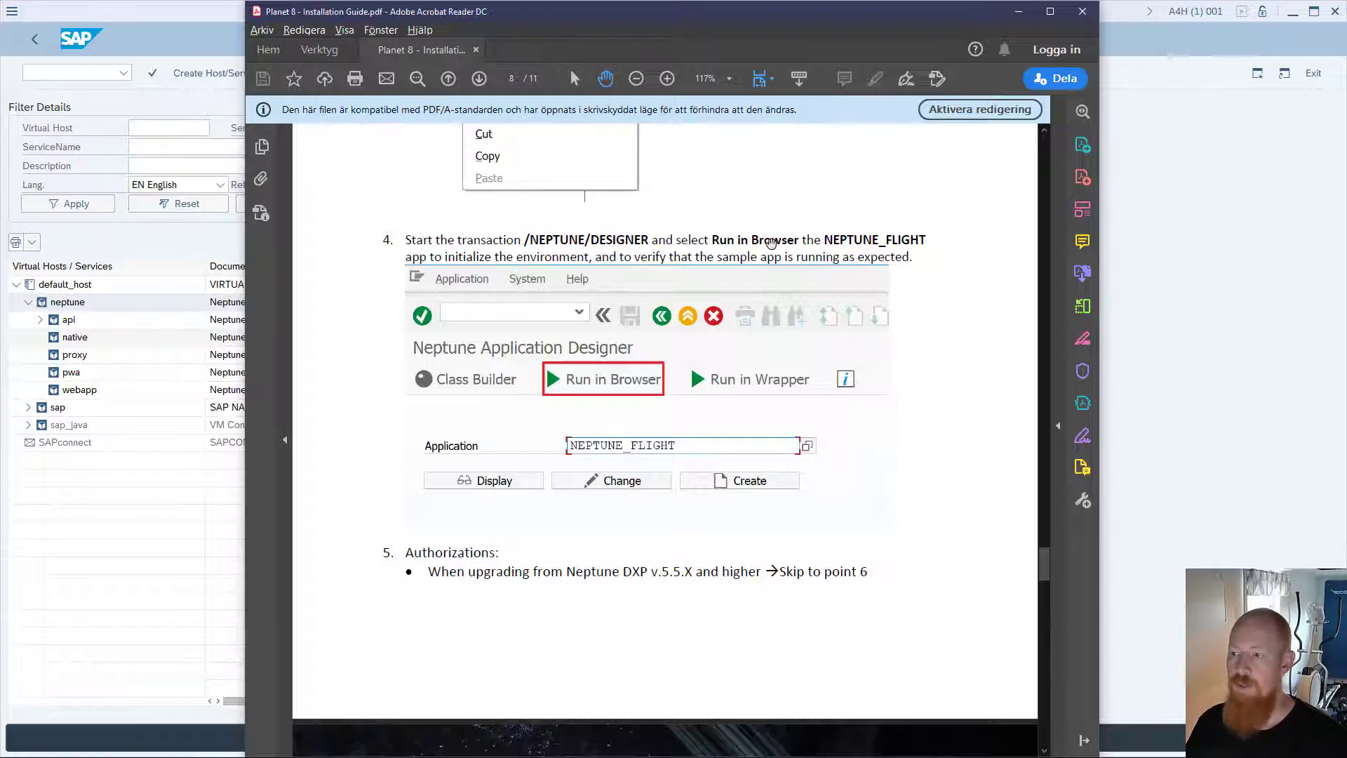
Back in SAP, open transaction /n/neptune/designer, run the neptune_flight application in the browser, and allow the access request
{"action": "left_click", "coordinate": [73, 70]}
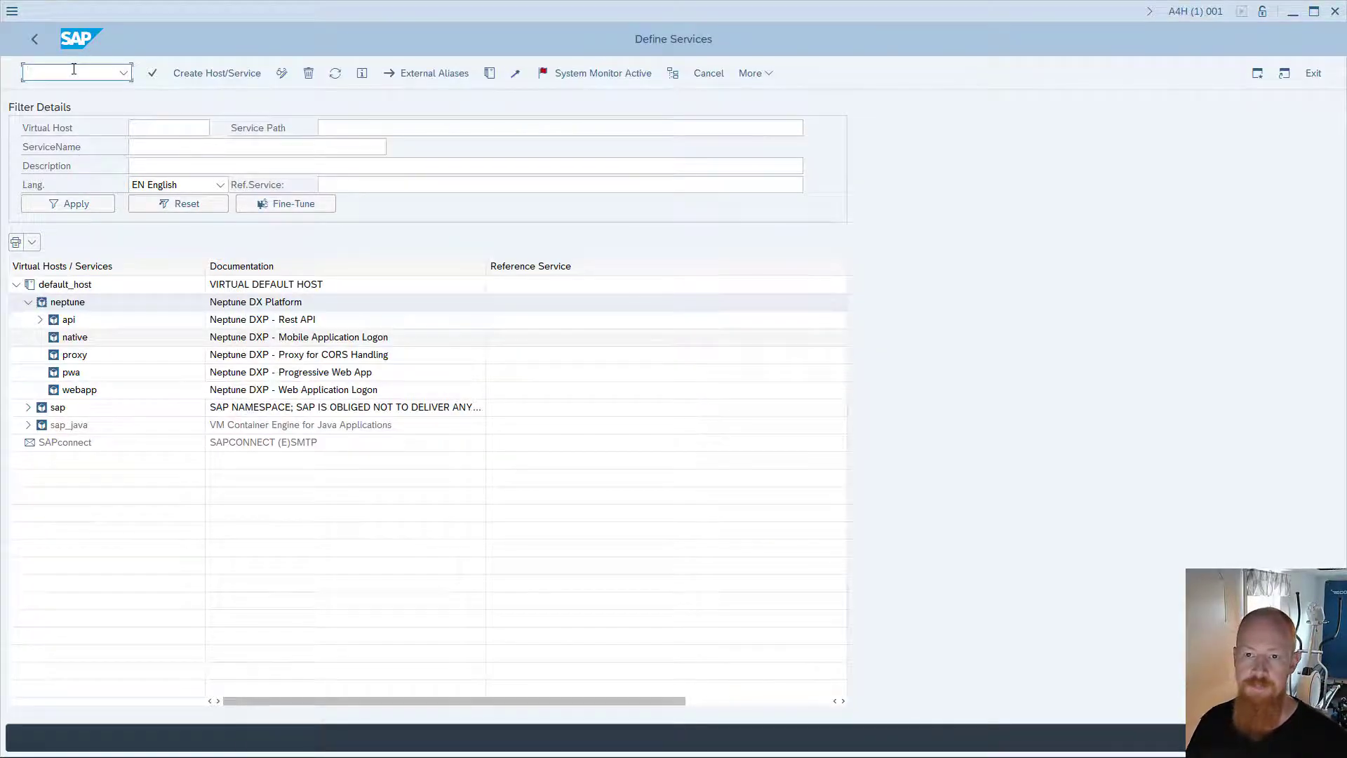
{"action": "type", "text": "/n/nept"}
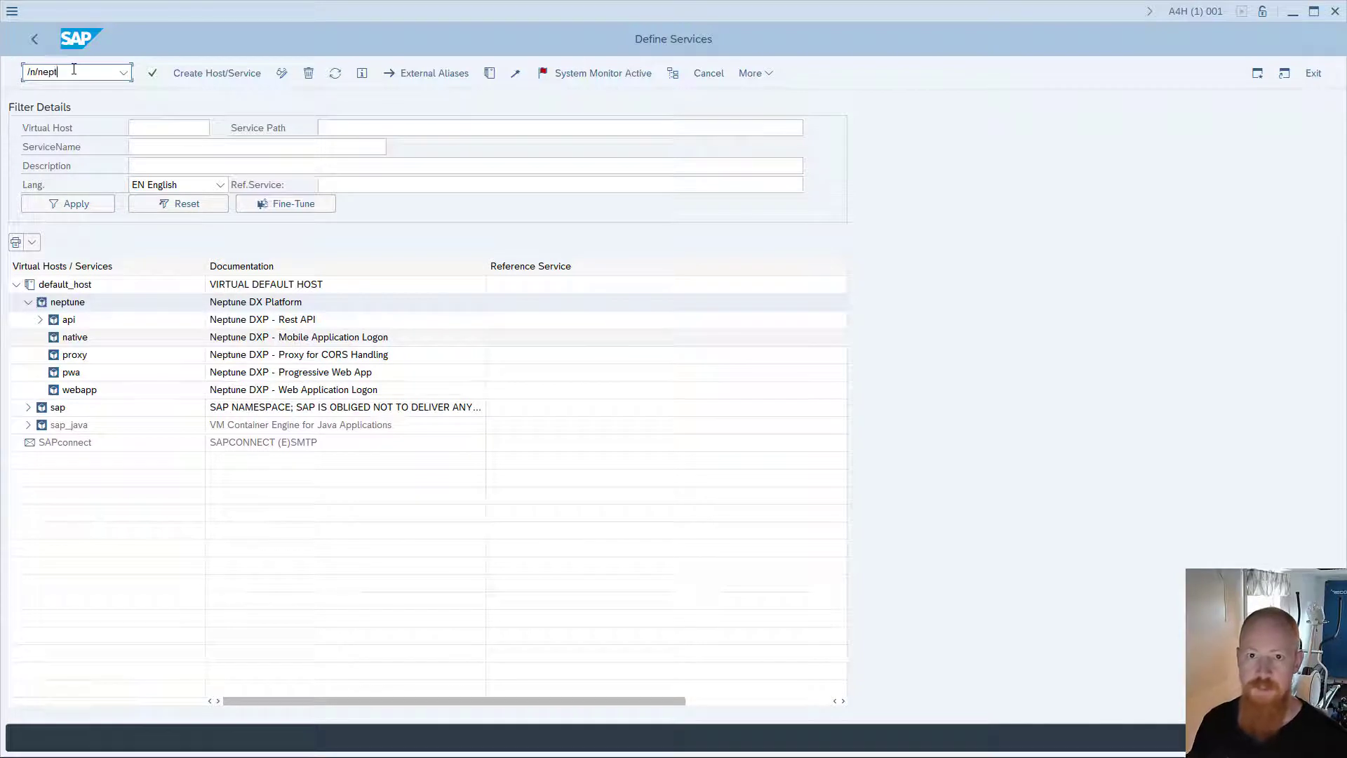
{"action": "type", "text": "une/designer"}
{"action": "key", "text": "Return"}
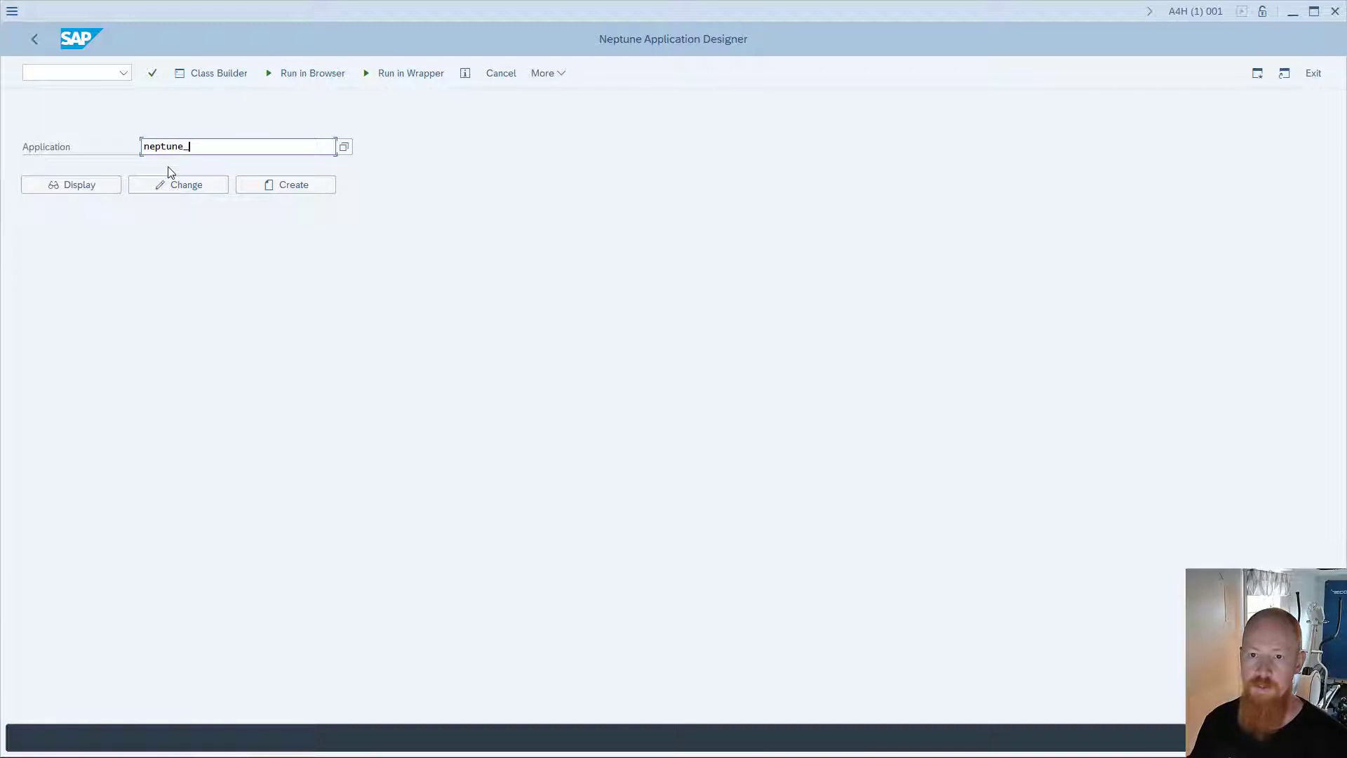
{"action": "left_click", "coordinate": [309, 73]}
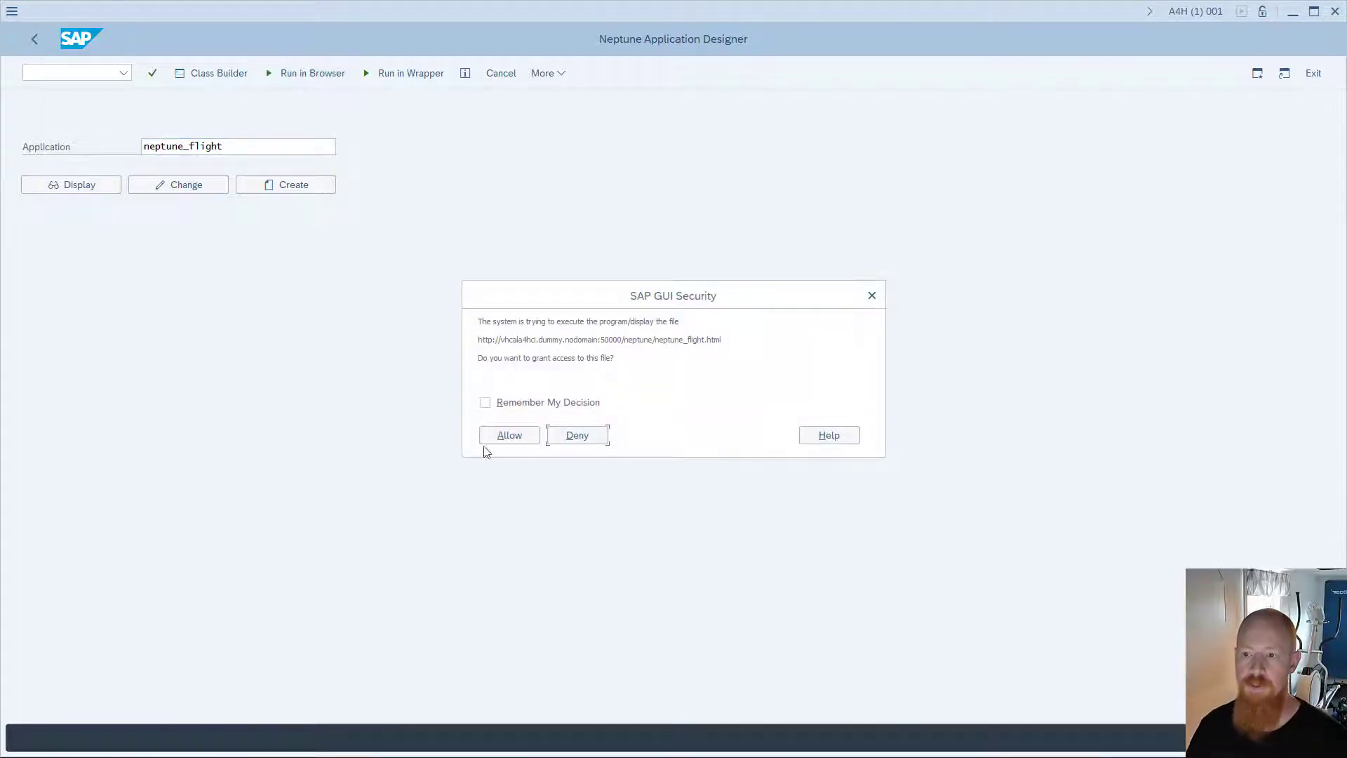
{"action": "left_click", "coordinate": [510, 436]}
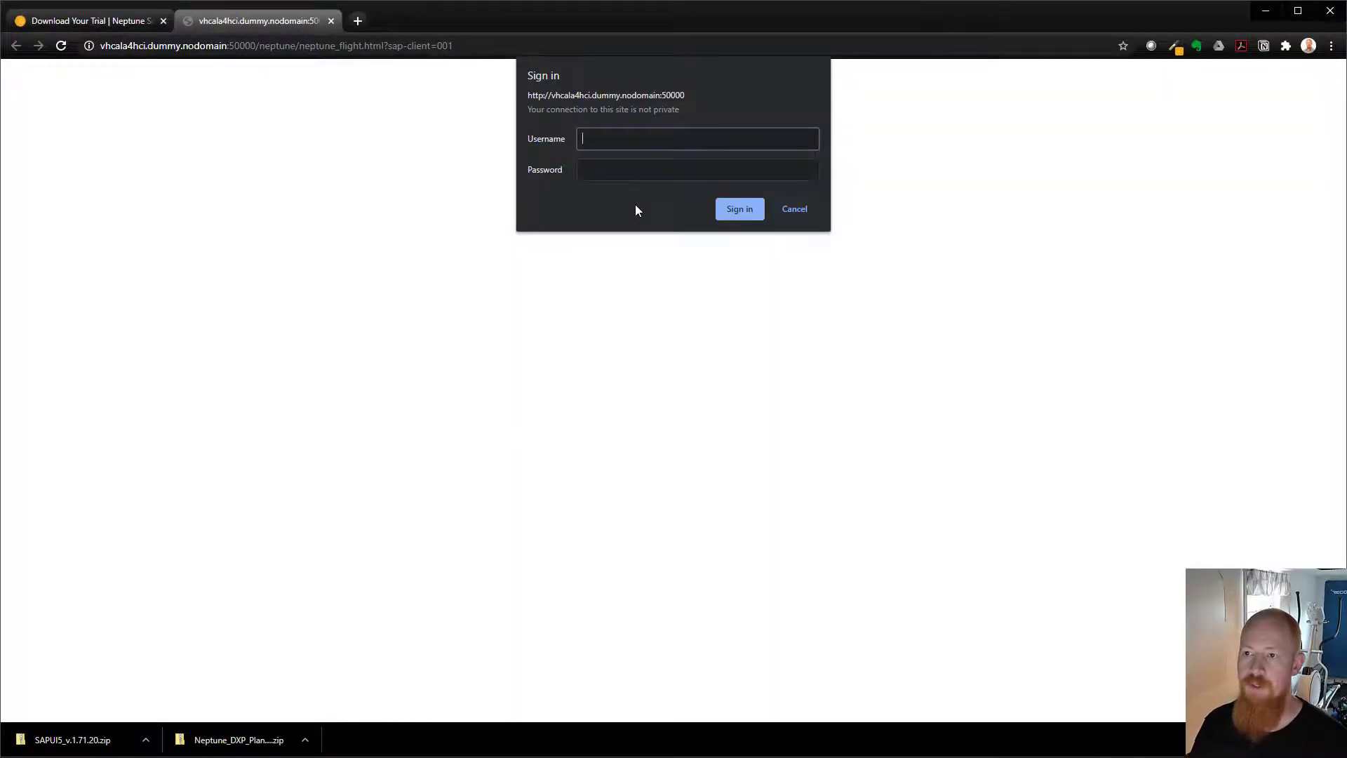
Sign in to the flight demo app as developer with the account password, save the login, and look through the flight list
{"action": "type", "text": "develop"}
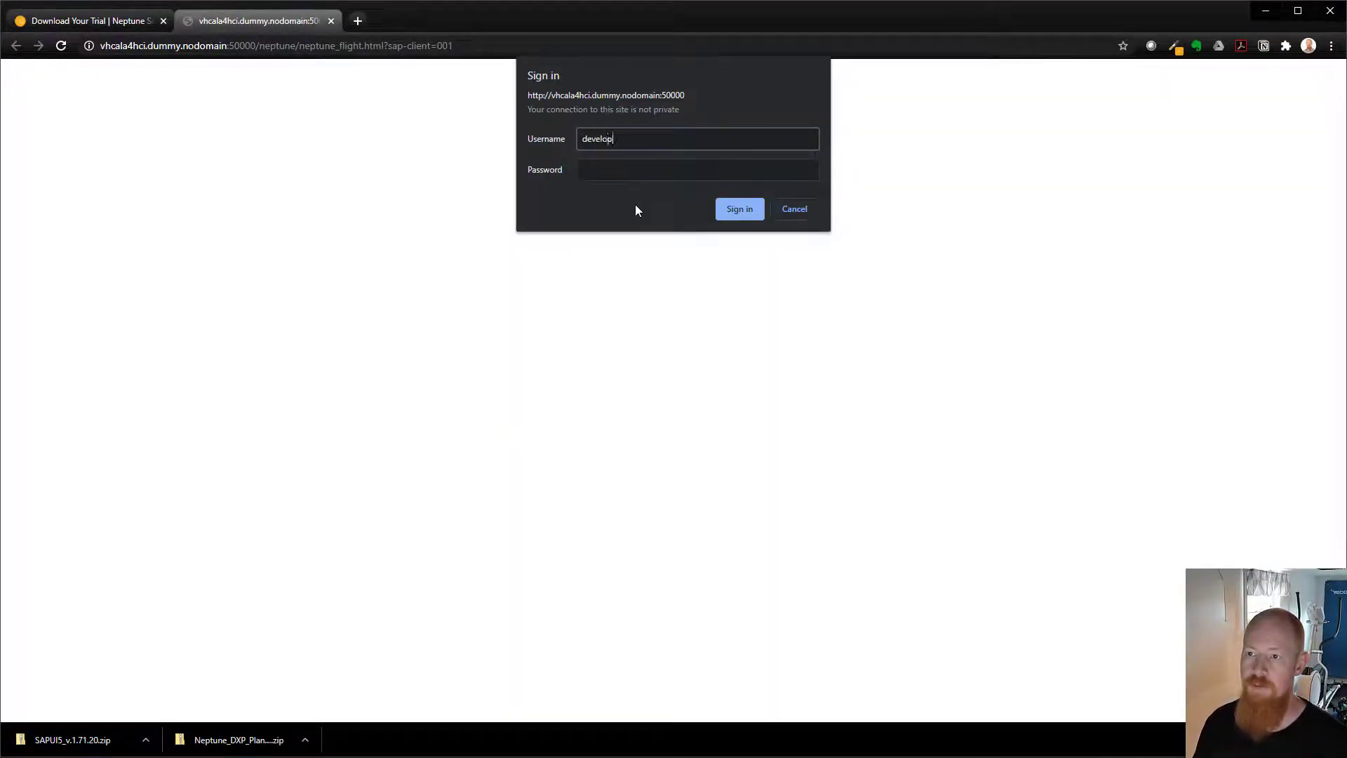
{"action": "type", "text": "er"}
{"action": "key", "text": "Tab"}
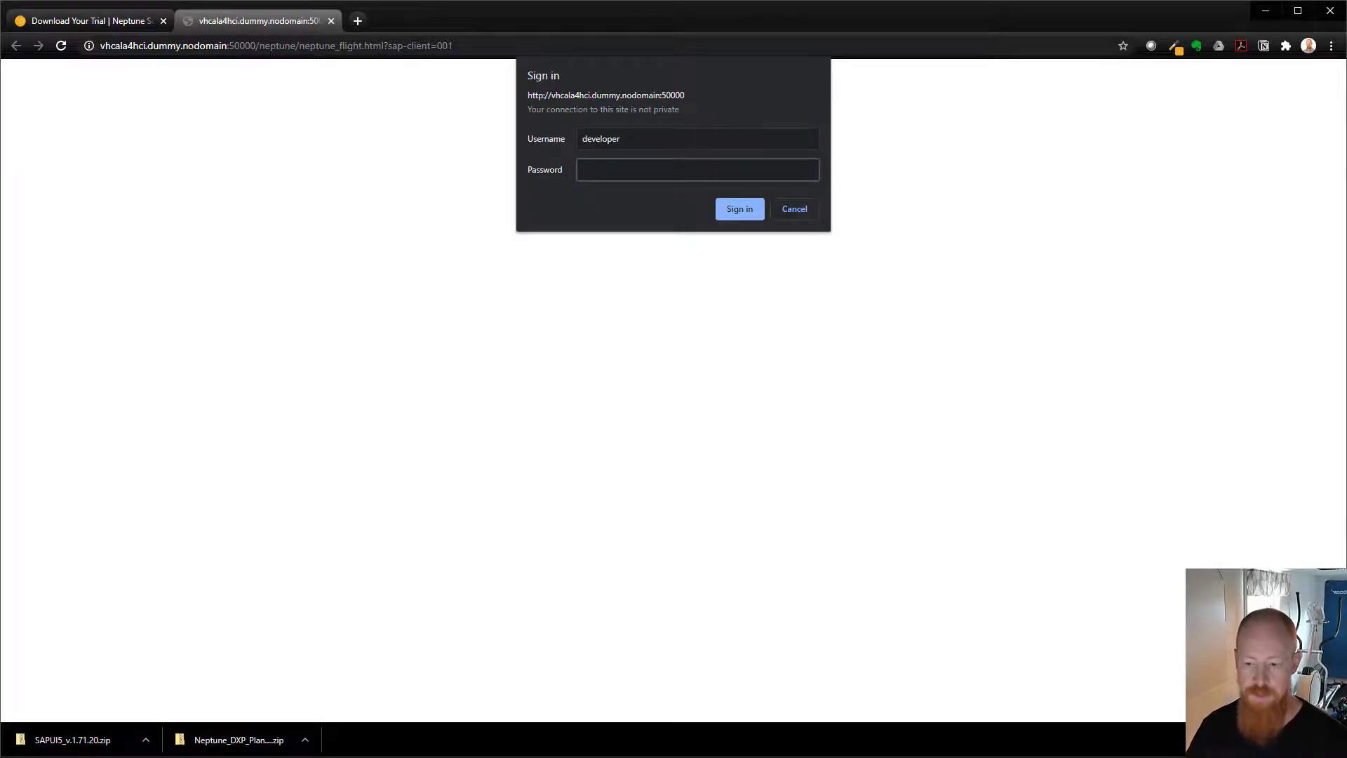
{"action": "key", "text": "alt+Tab"}
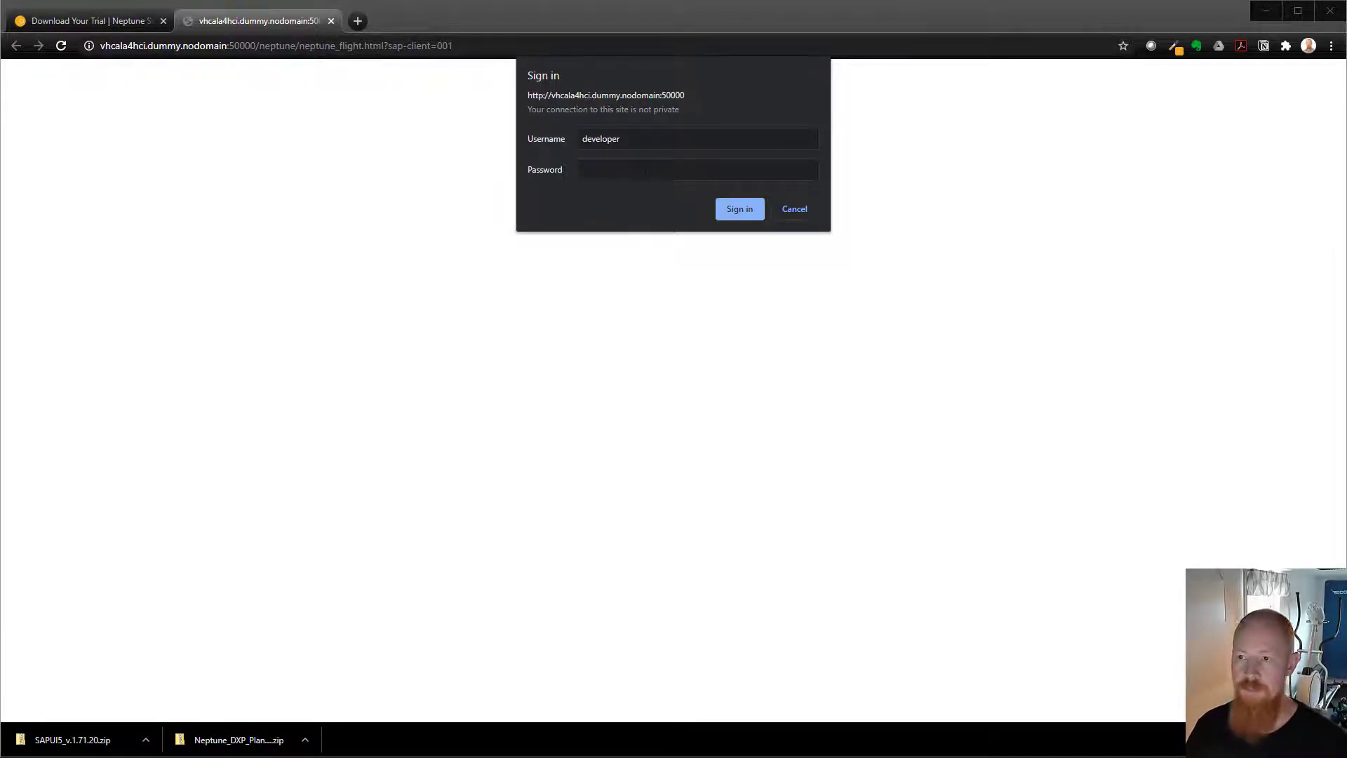
{"action": "key", "text": "alt+Tab"}
{"action": "key", "text": "ctrl+v"}
{"action": "left_click", "coordinate": [741, 216]}
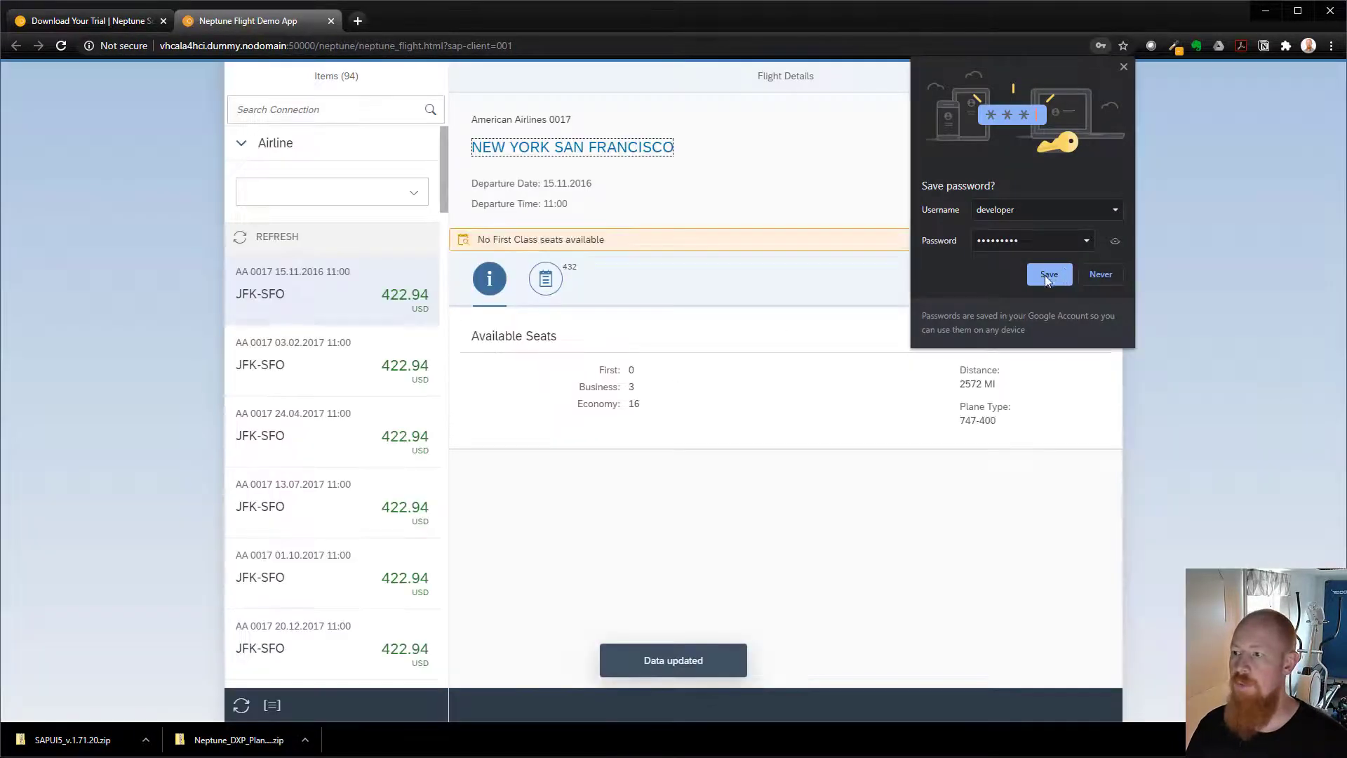
{"action": "left_click", "coordinate": [1044, 278]}
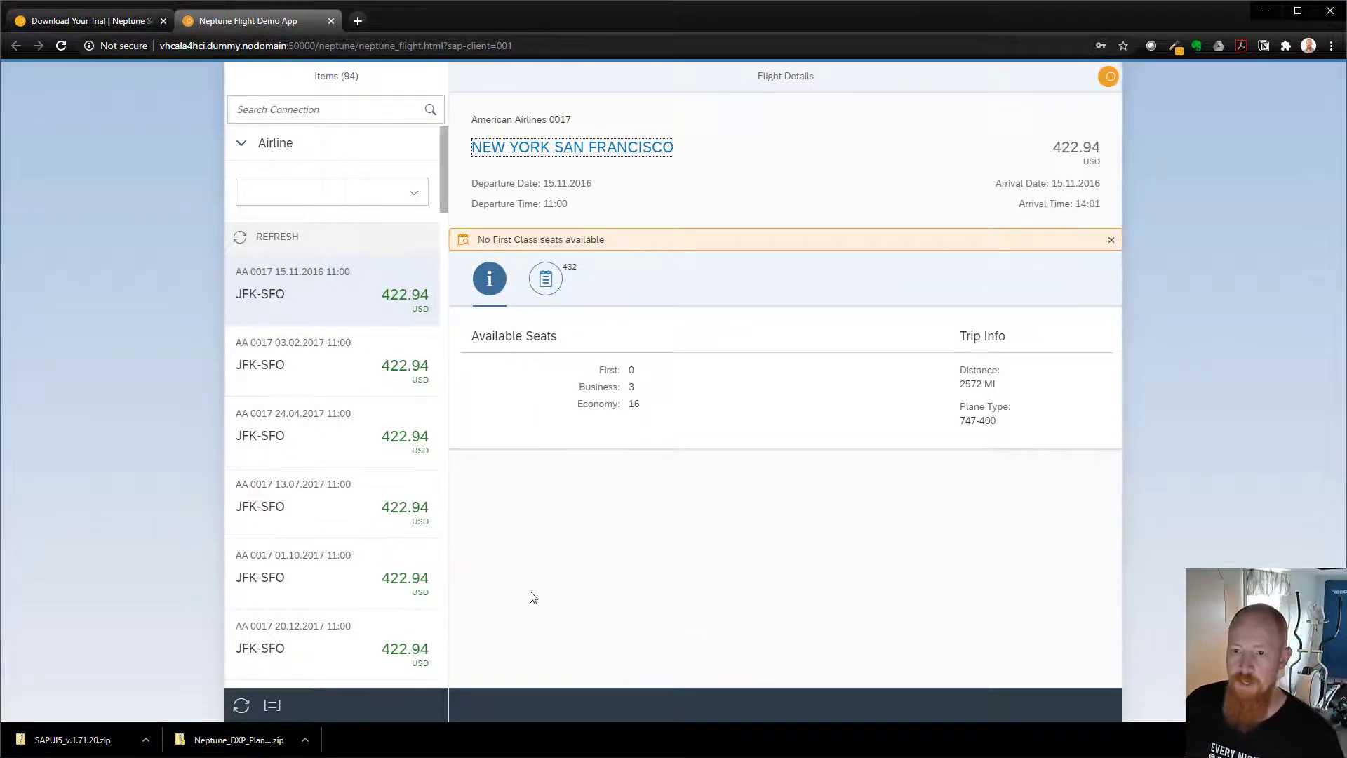
{"action": "scroll", "coordinate": [368, 456], "scroll_direction": "down", "scroll_amount": 4}
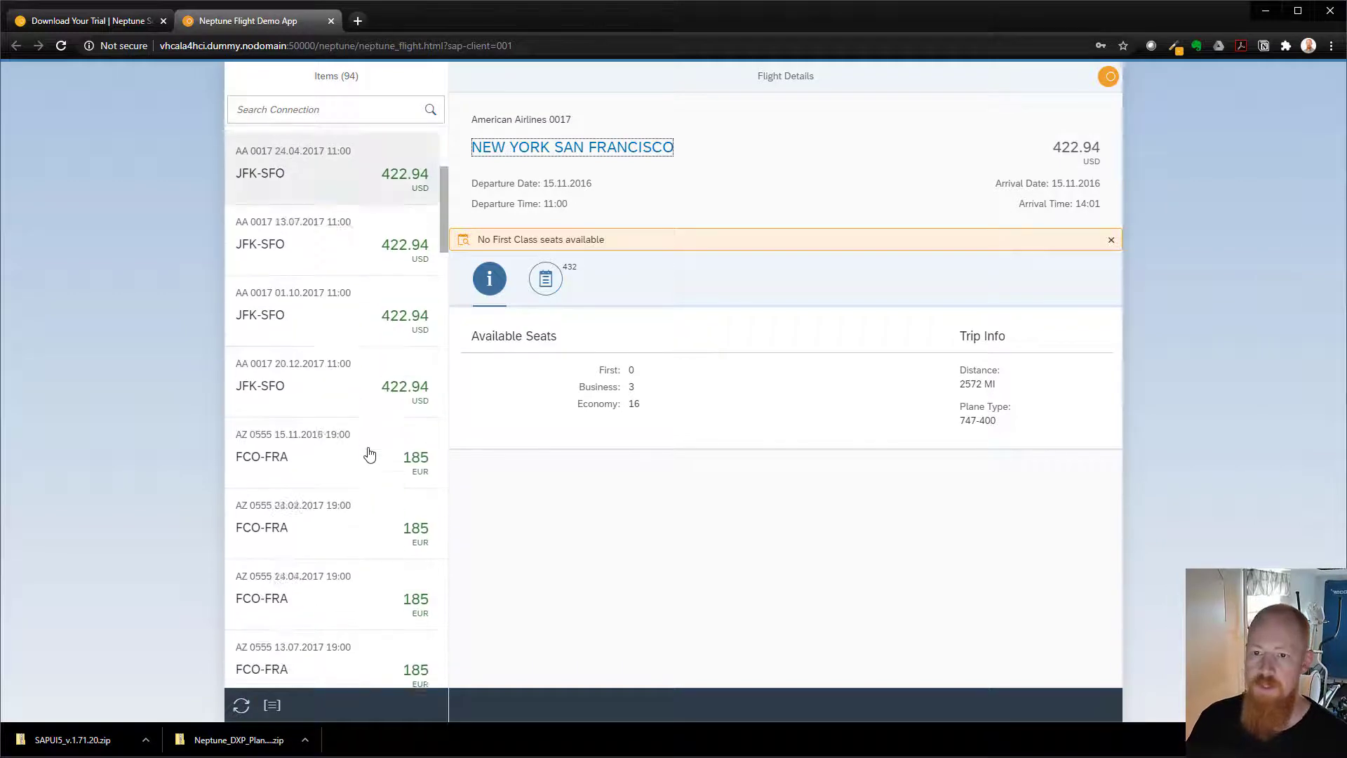
{"action": "scroll", "coordinate": [369, 456], "scroll_direction": "up", "scroll_amount": 4}
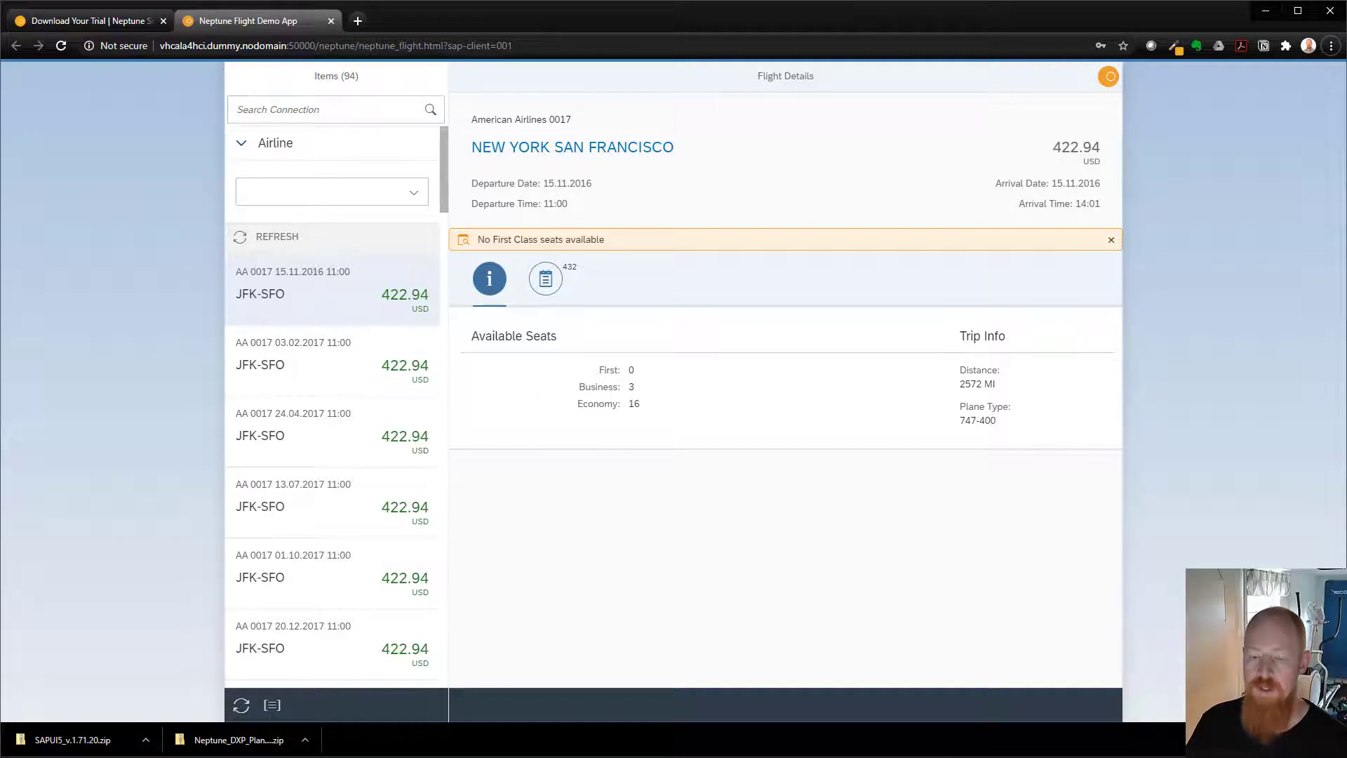
Return to the installation guide and read the Authorizations requirements for new installations and the points that follow
{"action": "key", "text": "alt+Tab"}
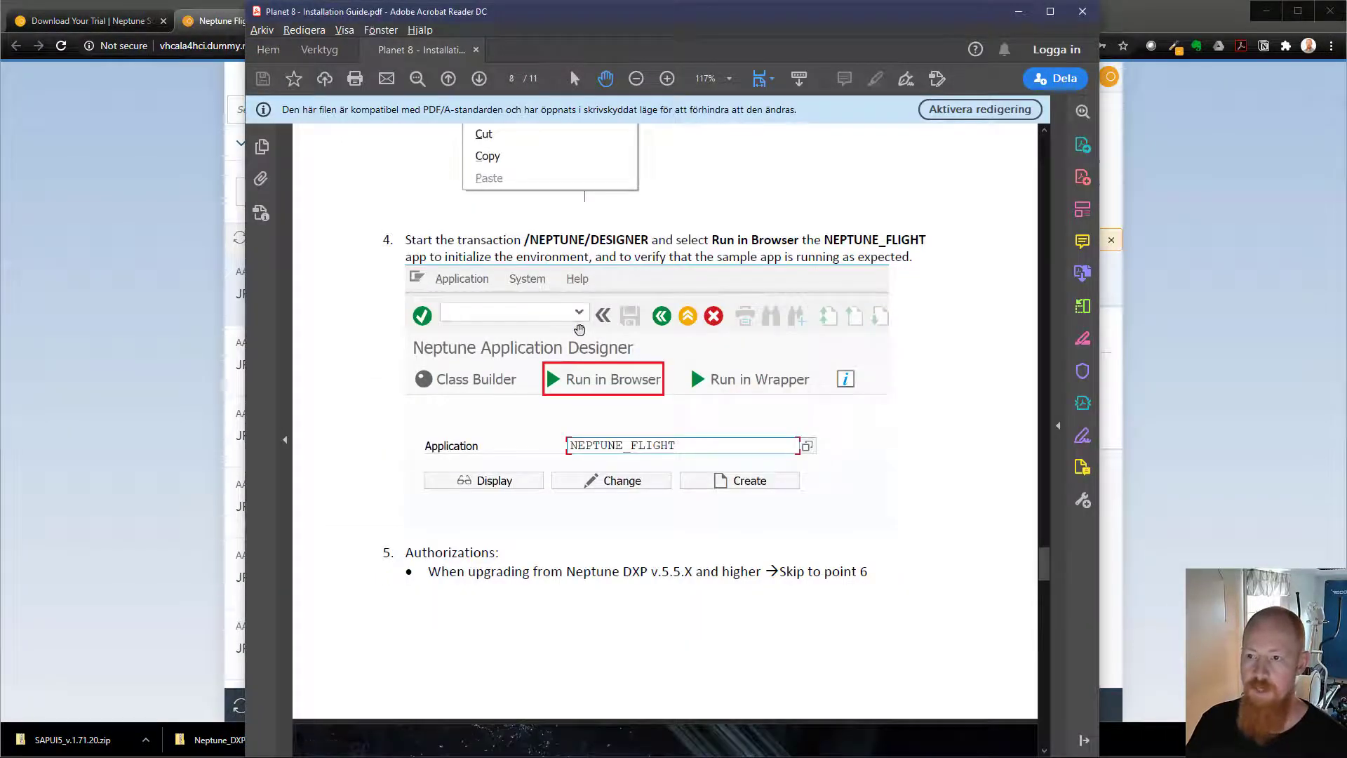
{"action": "scroll", "coordinate": [541, 421], "scroll_direction": "down", "scroll_amount": 3}
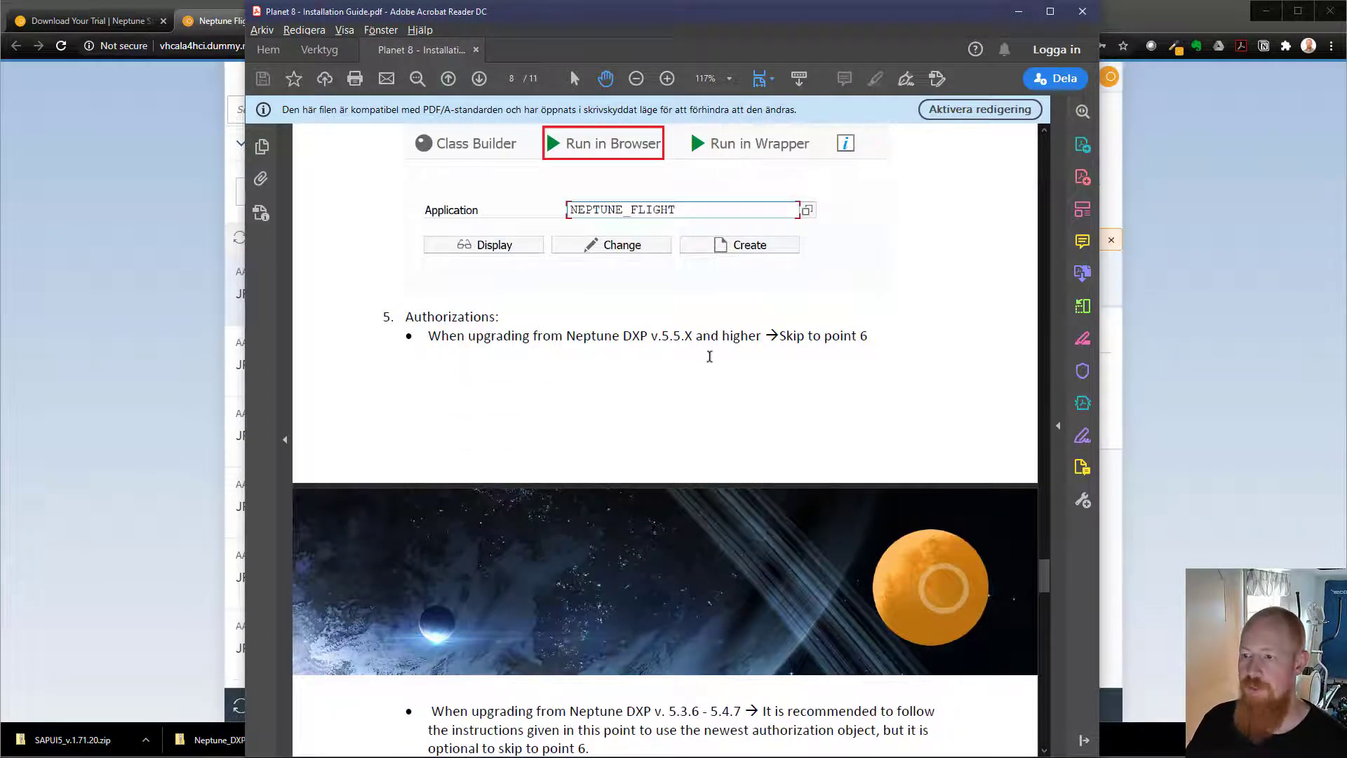
{"action": "scroll", "coordinate": [632, 339], "scroll_direction": "down", "scroll_amount": 3}
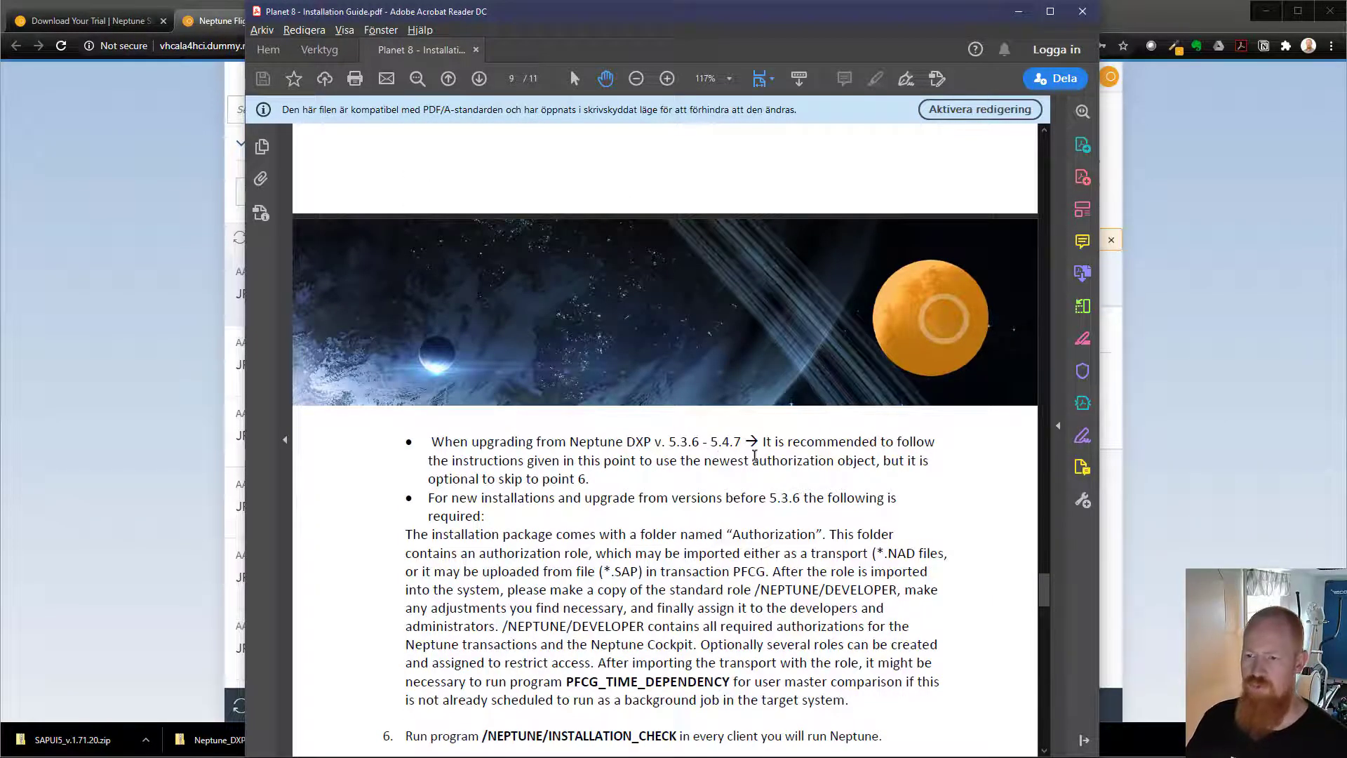
{"action": "scroll", "coordinate": [576, 470], "scroll_direction": "down", "scroll_amount": 1}
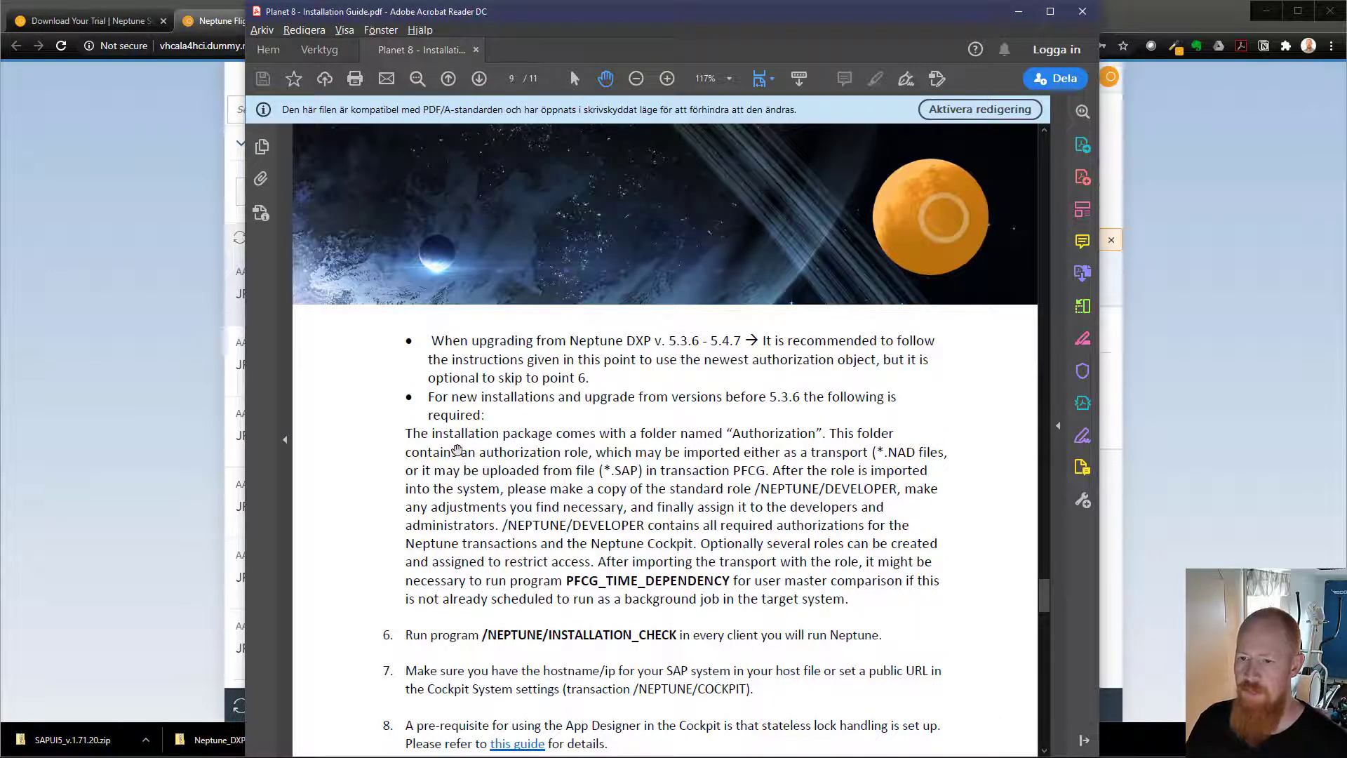
{"action": "scroll", "coordinate": [526, 463], "scroll_direction": "down", "scroll_amount": 1}
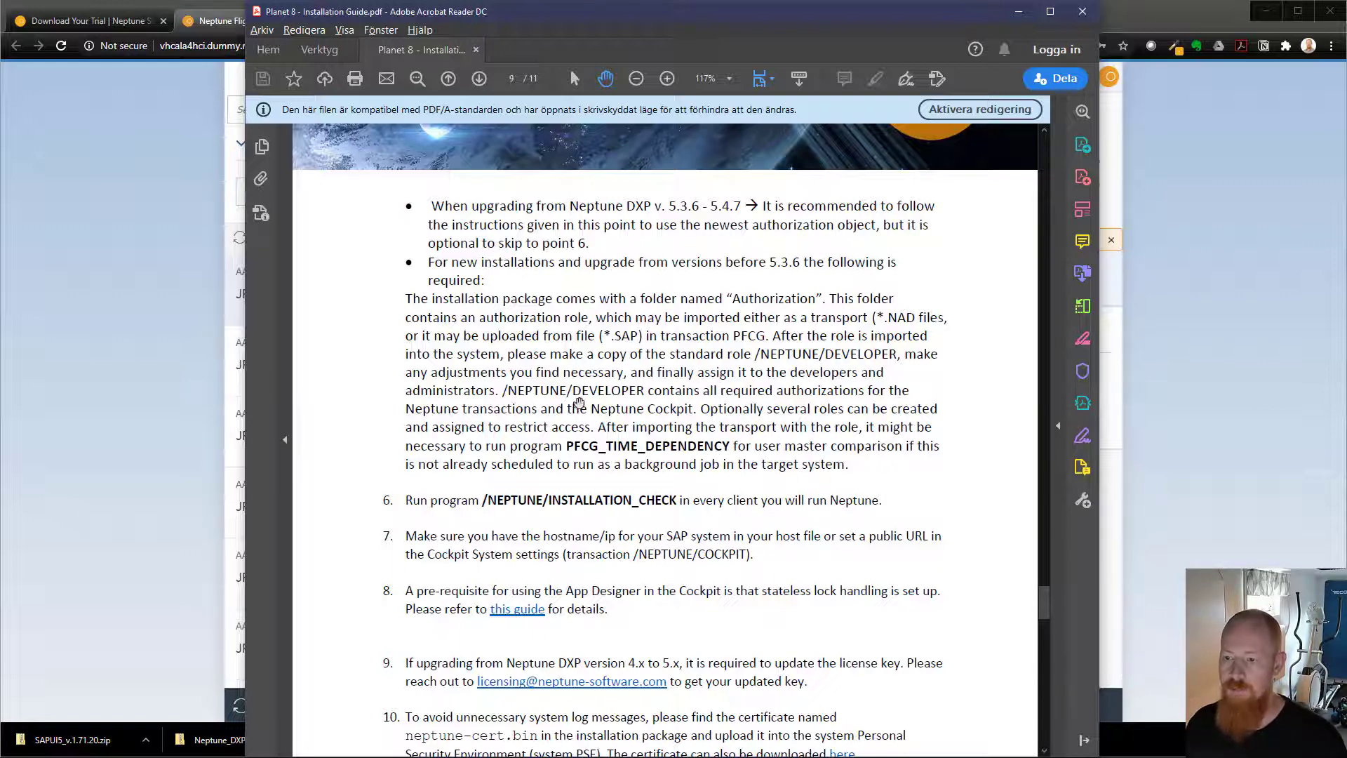
In File Explorer, inspect the role files in the Authorization folder of Neptune_DXP_Planet_8_6.0.3, and go back to the guide
{"action": "key", "text": "alt+Tab"}
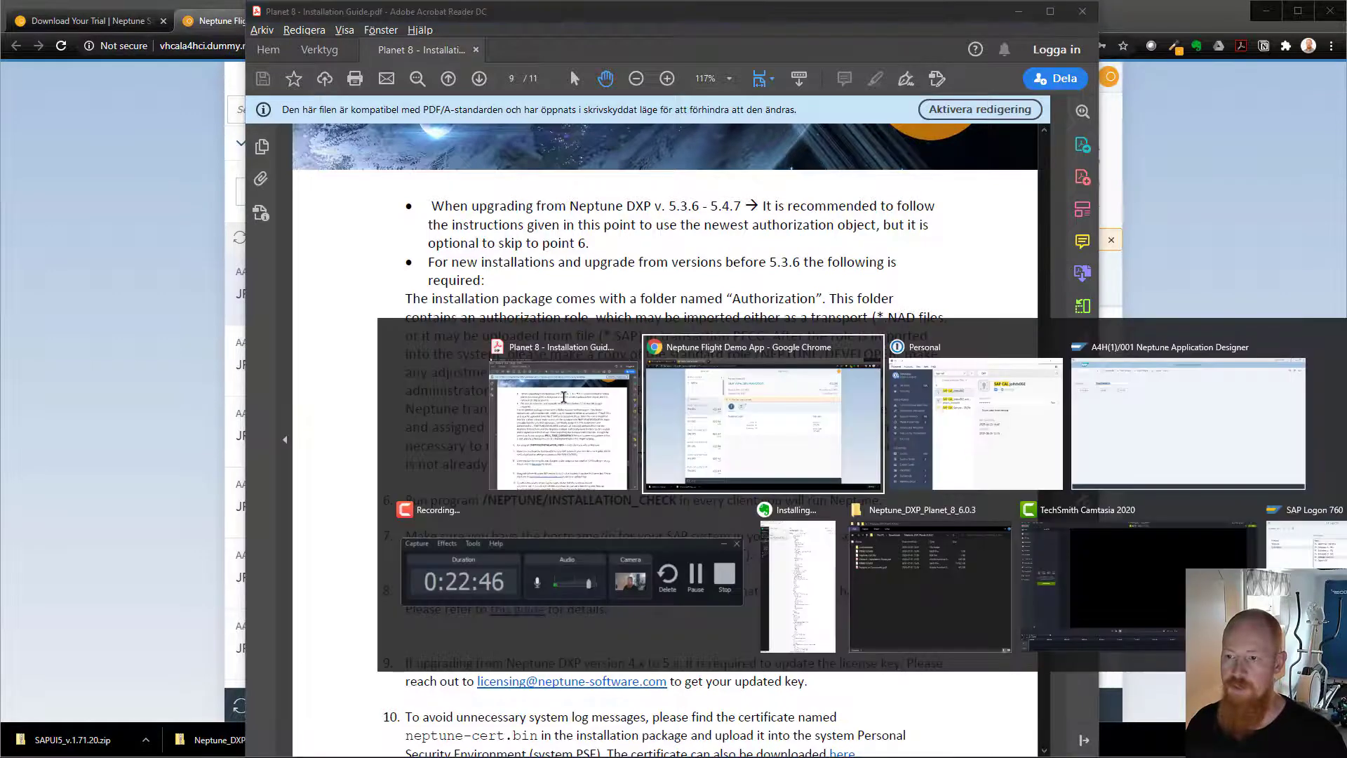
{"action": "key", "text": "alt+Tab"}
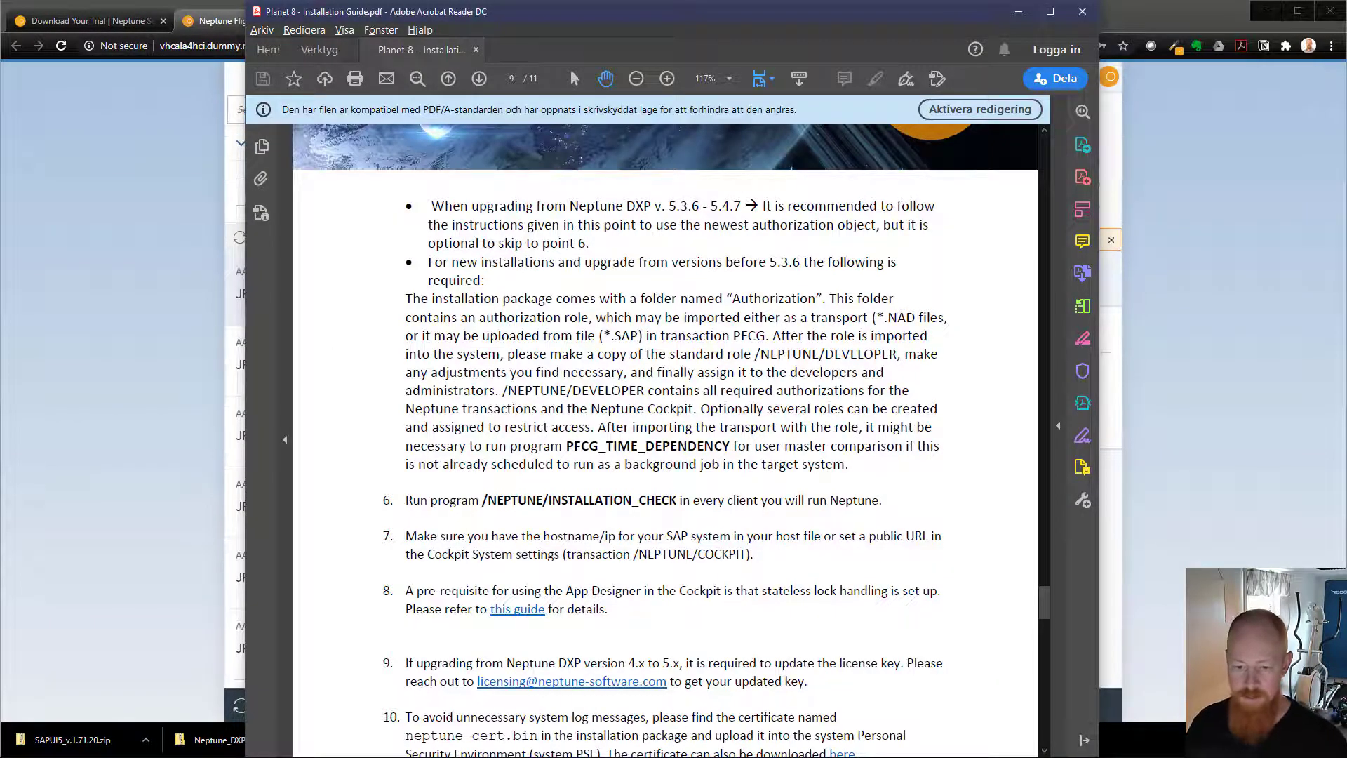
{"action": "key", "text": "alt+Tab"}
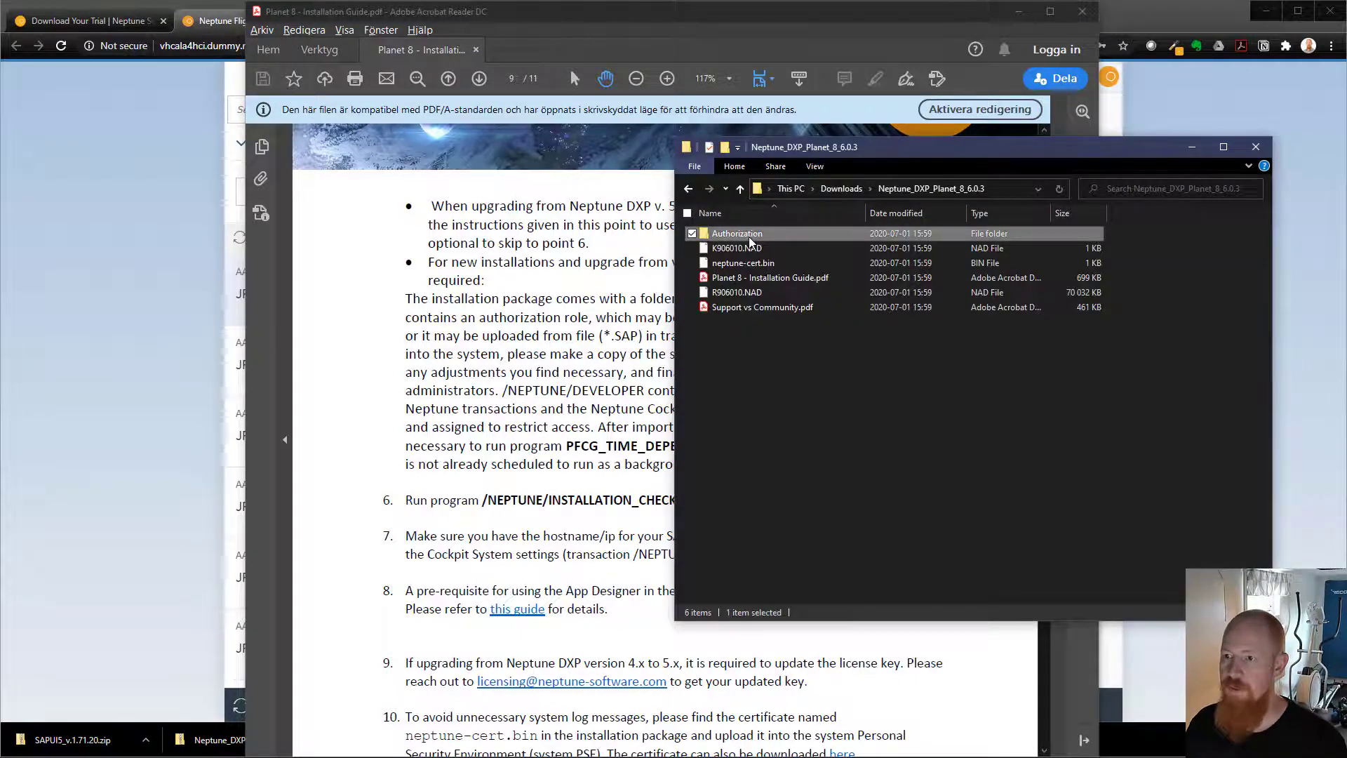
{"action": "double_click", "coordinate": [759, 236]}
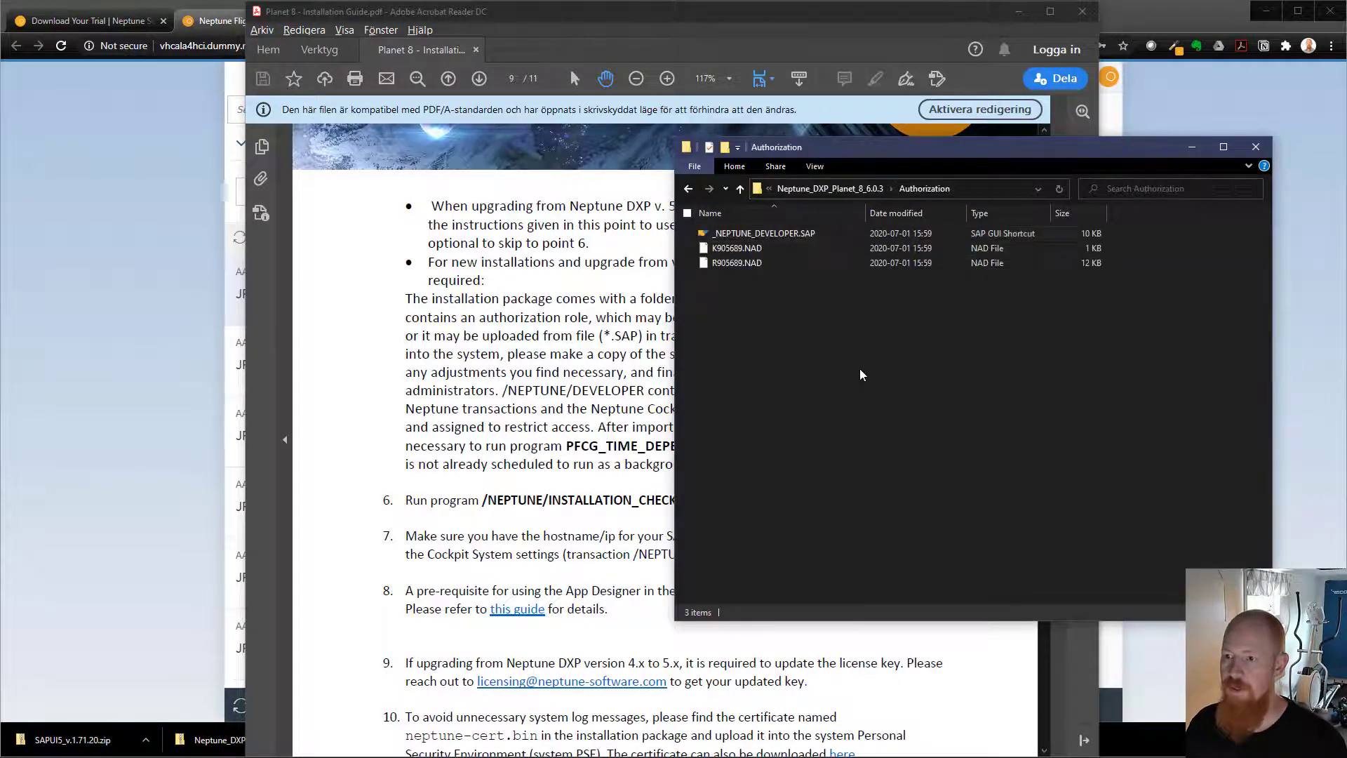
{"action": "left_click", "coordinate": [731, 252]}
{"action": "left_click", "coordinate": [730, 262]}
{"action": "left_click", "coordinate": [744, 317]}
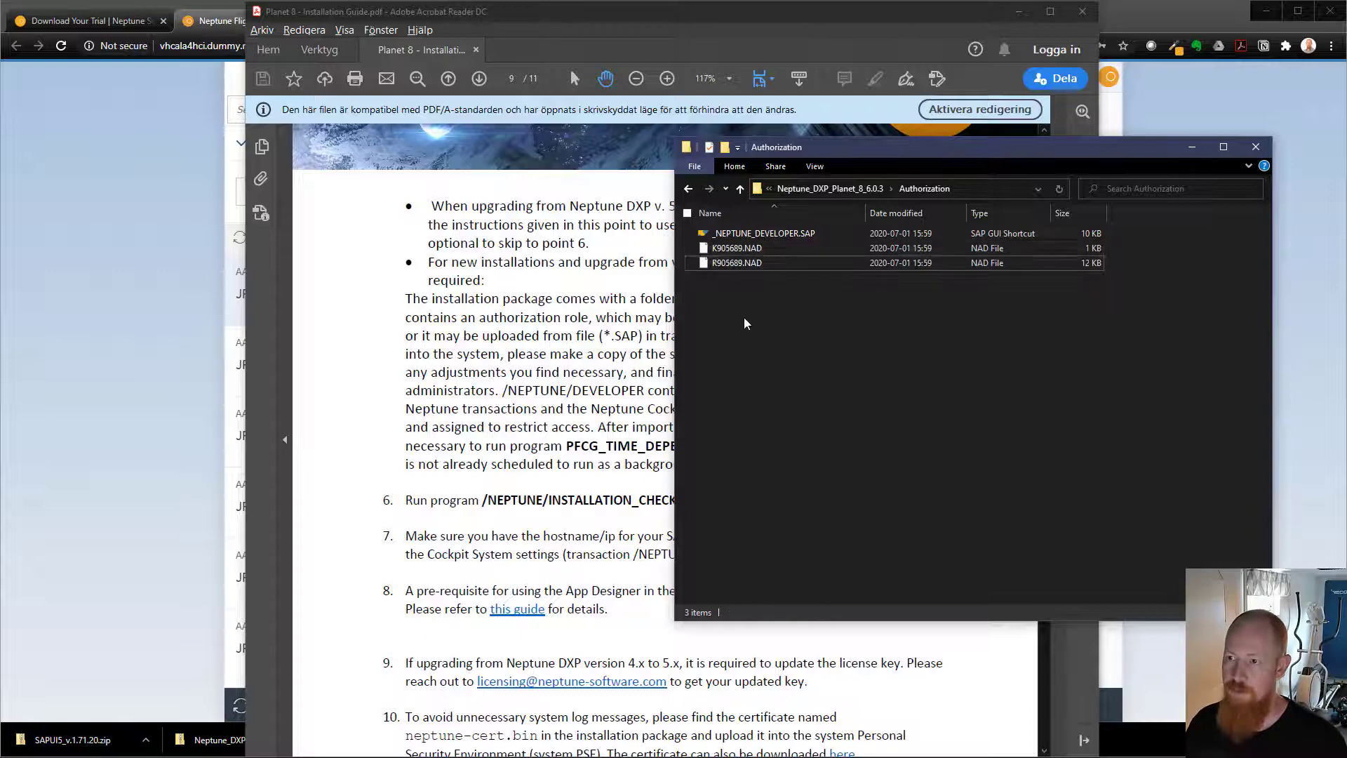
{"action": "left_click", "coordinate": [540, 430]}
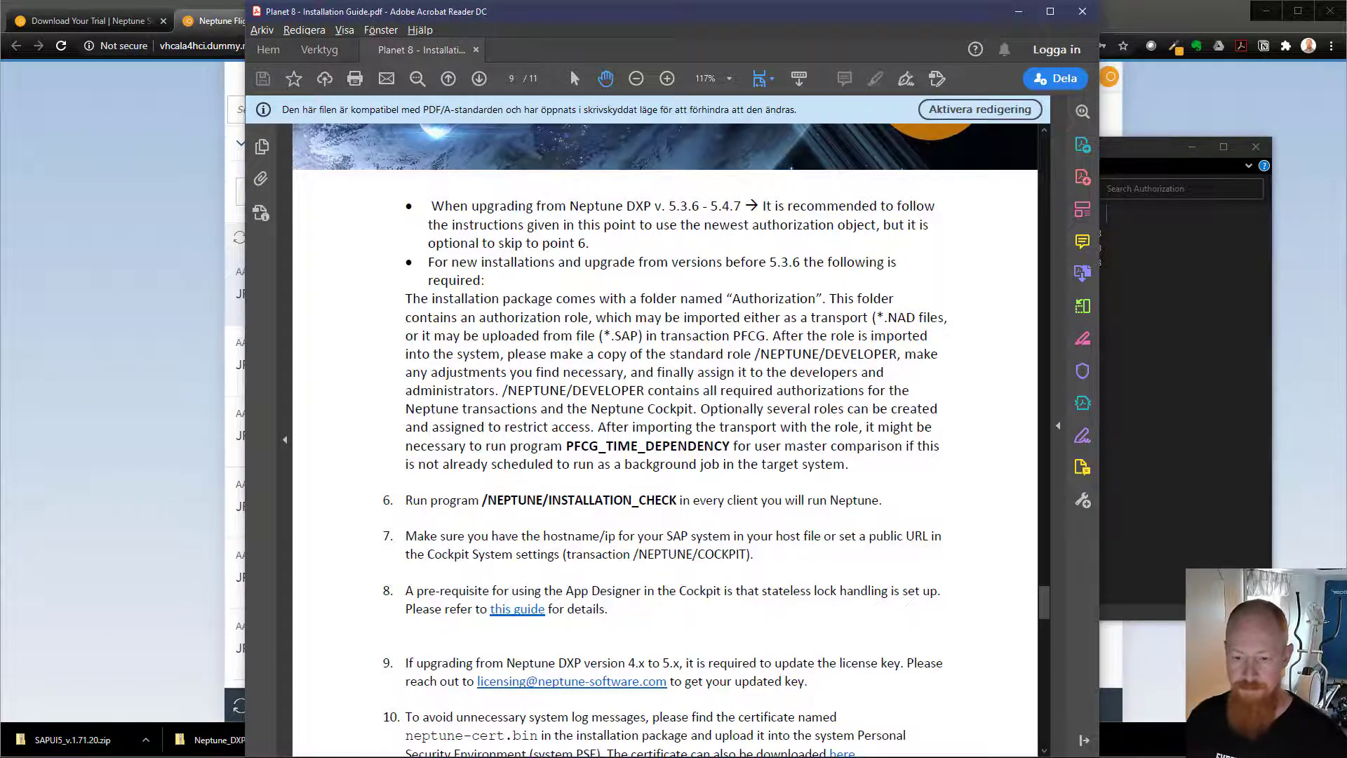
Switch to SAP and open role maintenance with transaction PFCG
{"action": "left_click", "coordinate": [261, 757]}
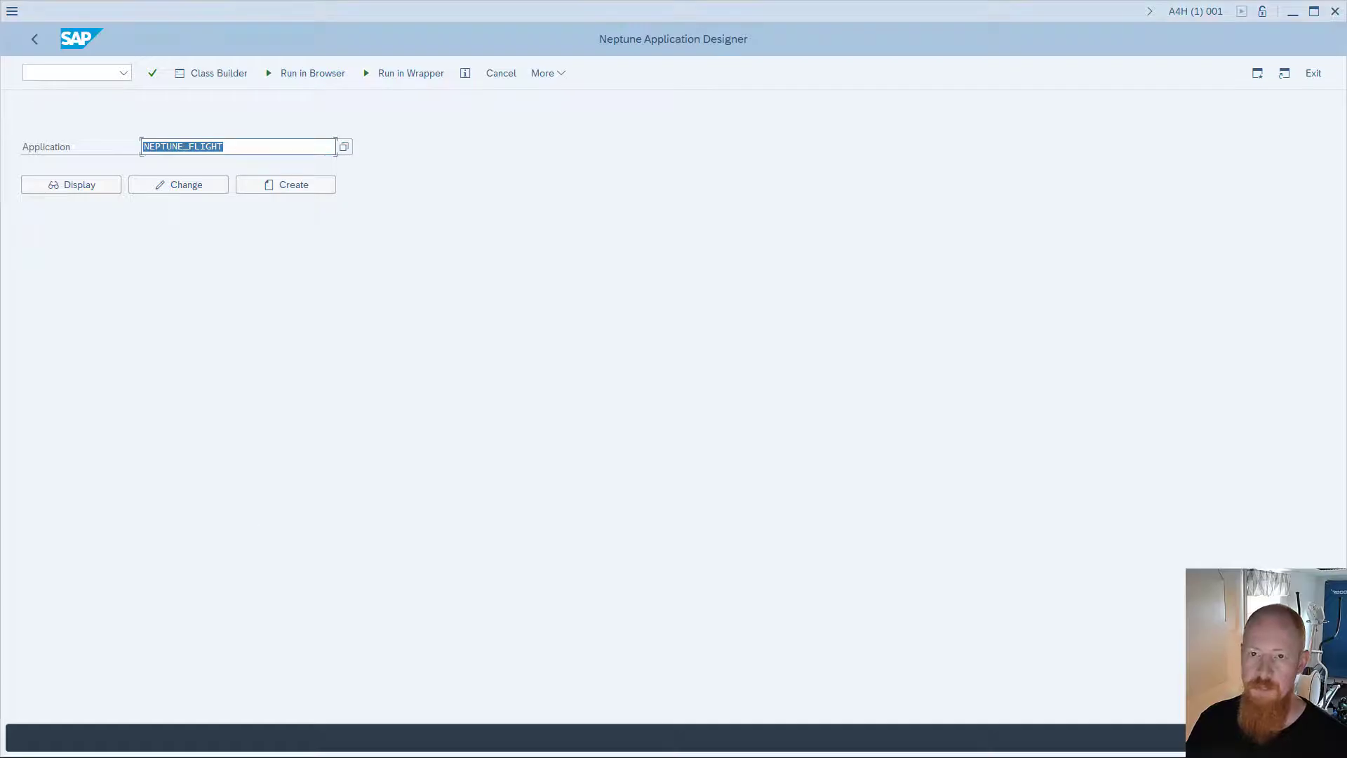
{"action": "left_click", "coordinate": [52, 78]}
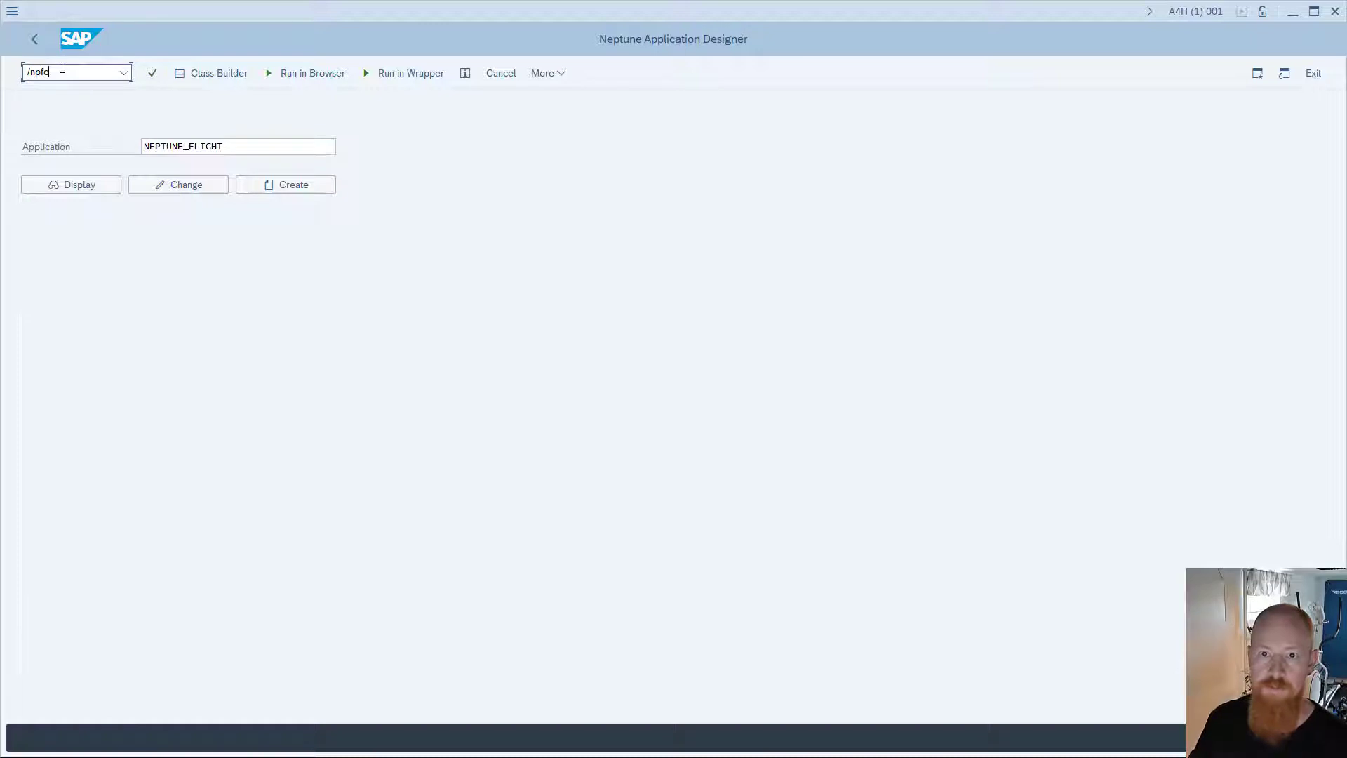
{"action": "key", "text": "Return"}
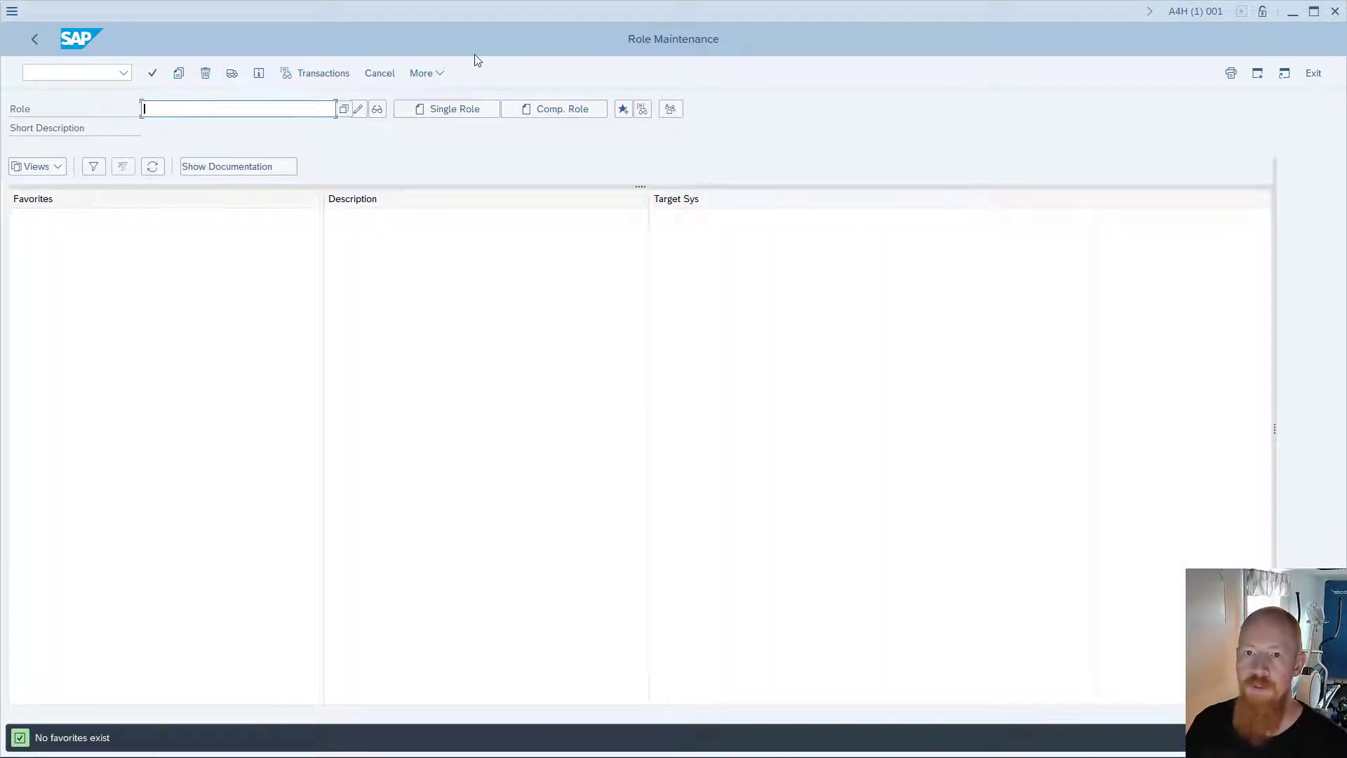
Upload the role file _NEPTUNE_DEVELOPER.SAP from the Authorization folder of Neptune_DXP_Planet_8_6.0.3 in Downloads, granting file access and confirming the role import
{"action": "left_click", "coordinate": [435, 74]}
{"action": "mouse_move", "coordinate": [450, 104]}
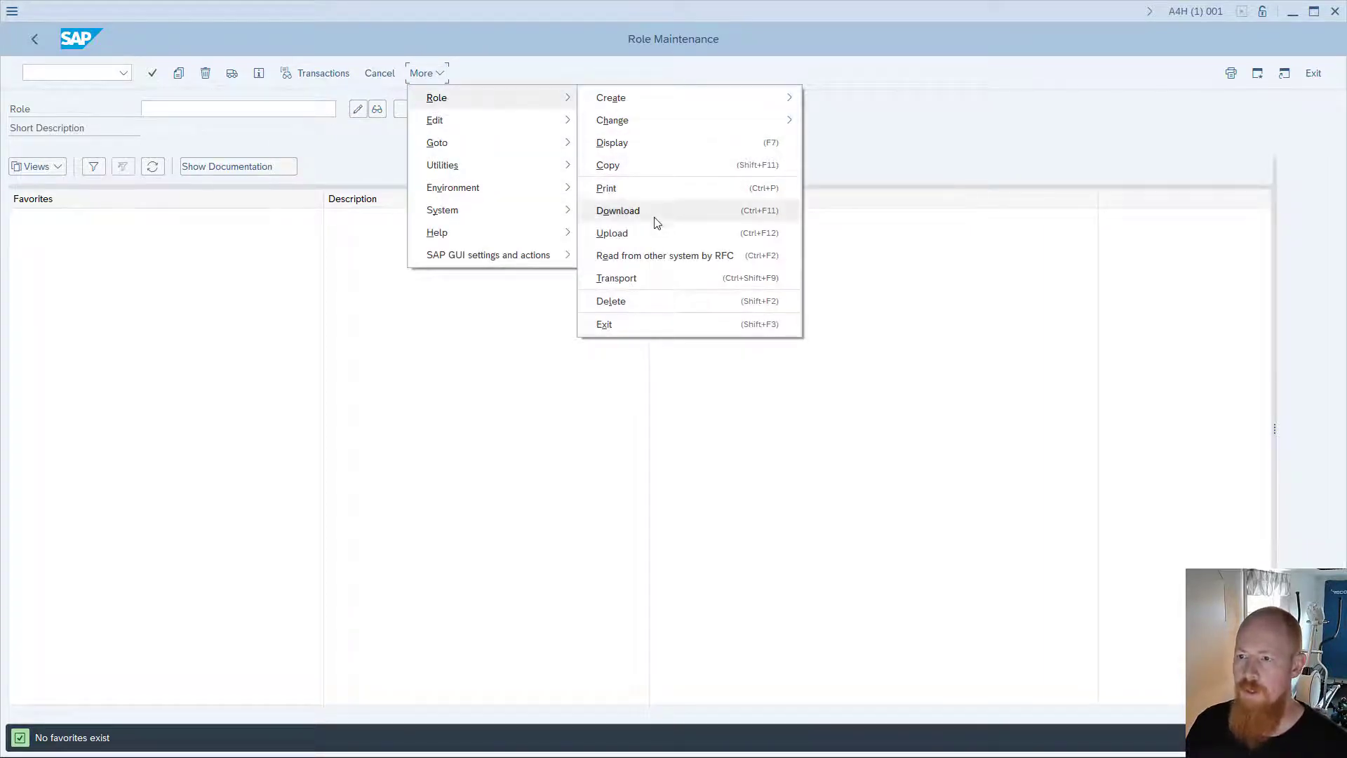
{"action": "left_click", "coordinate": [652, 236]}
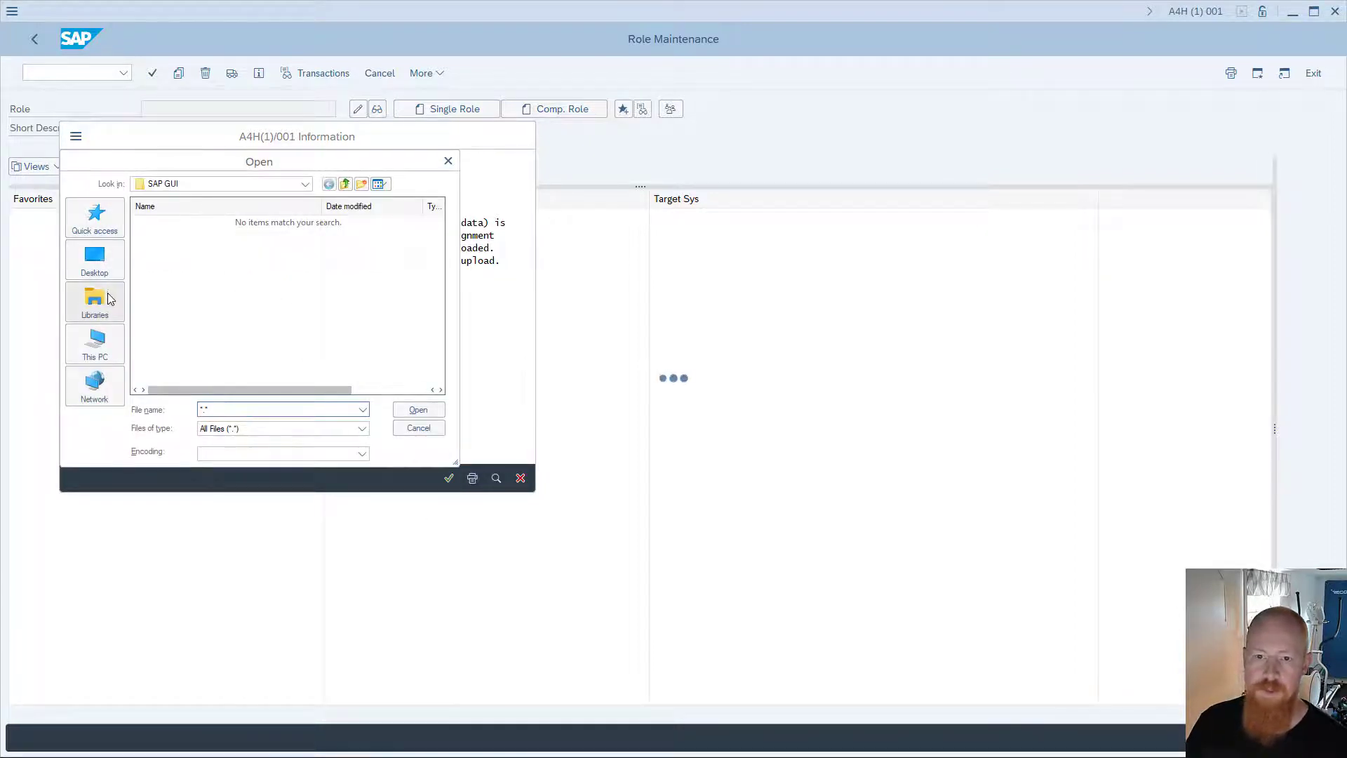
{"action": "left_click", "coordinate": [305, 184]}
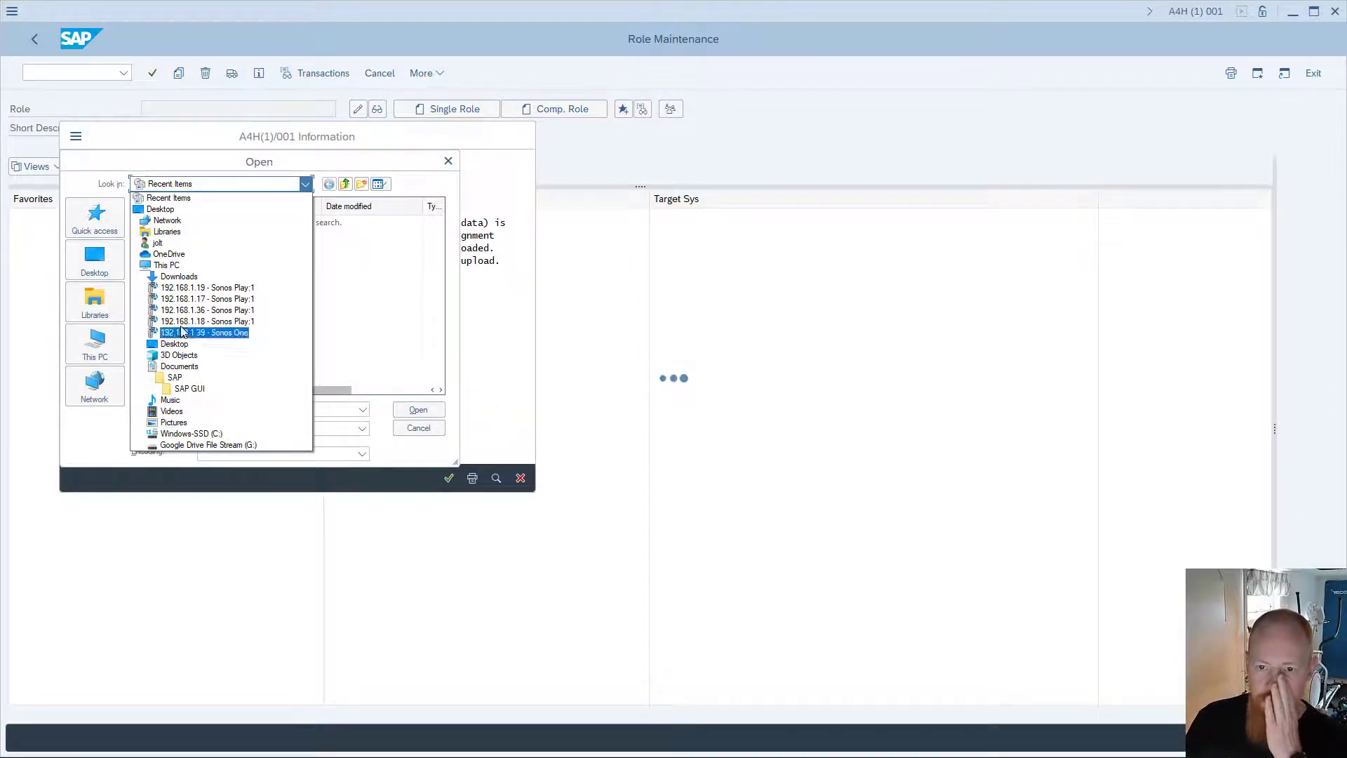
{"action": "left_click", "coordinate": [181, 280]}
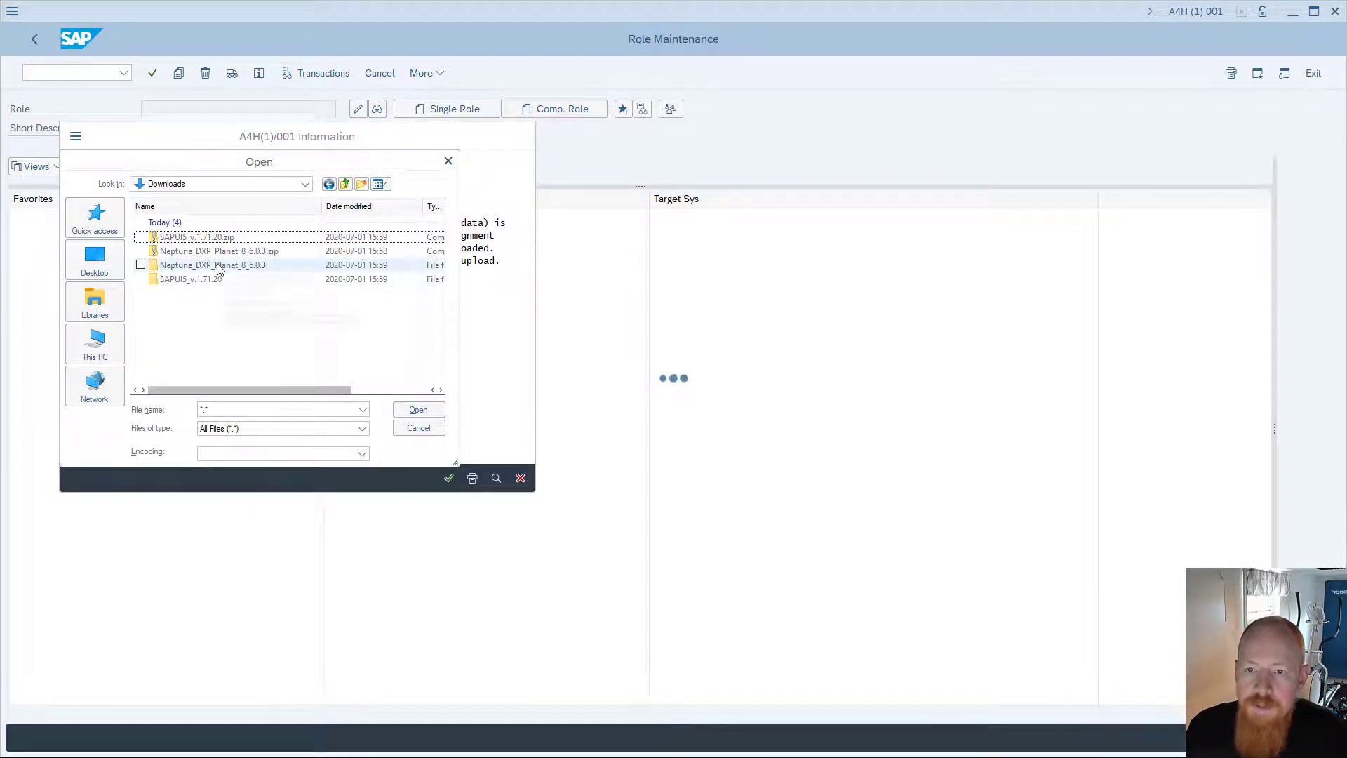
{"action": "double_click", "coordinate": [215, 265]}
{"action": "double_click", "coordinate": [188, 224]}
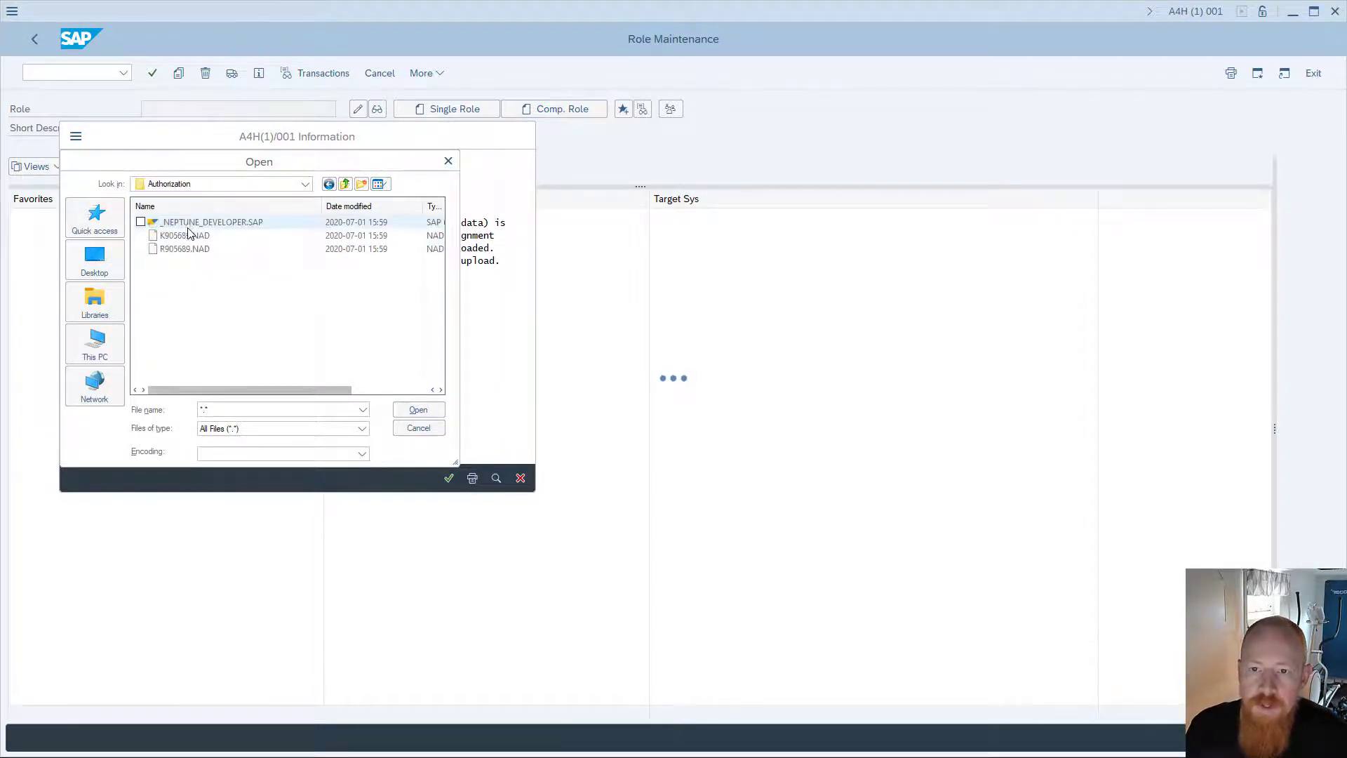
{"action": "double_click", "coordinate": [217, 223]}
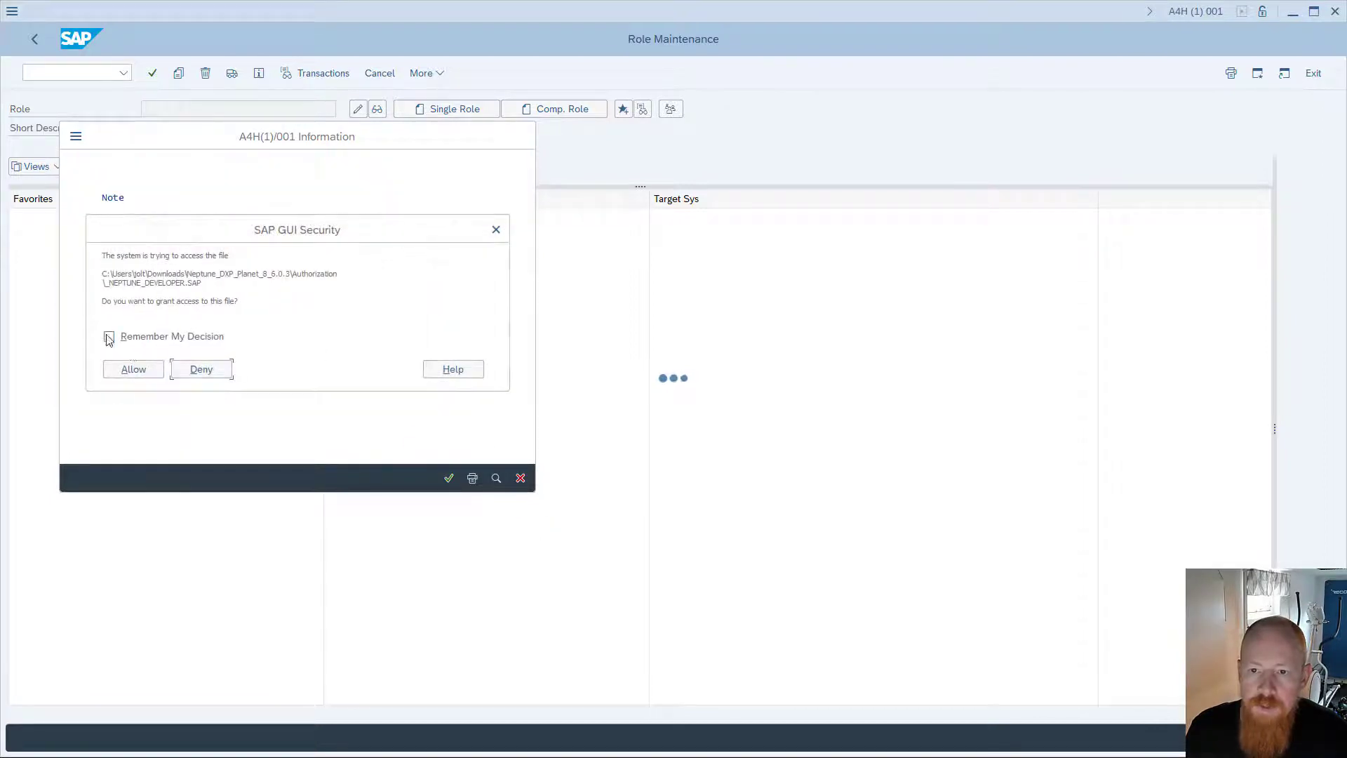
{"action": "left_click", "coordinate": [134, 369]}
{"action": "key", "text": "Return"}
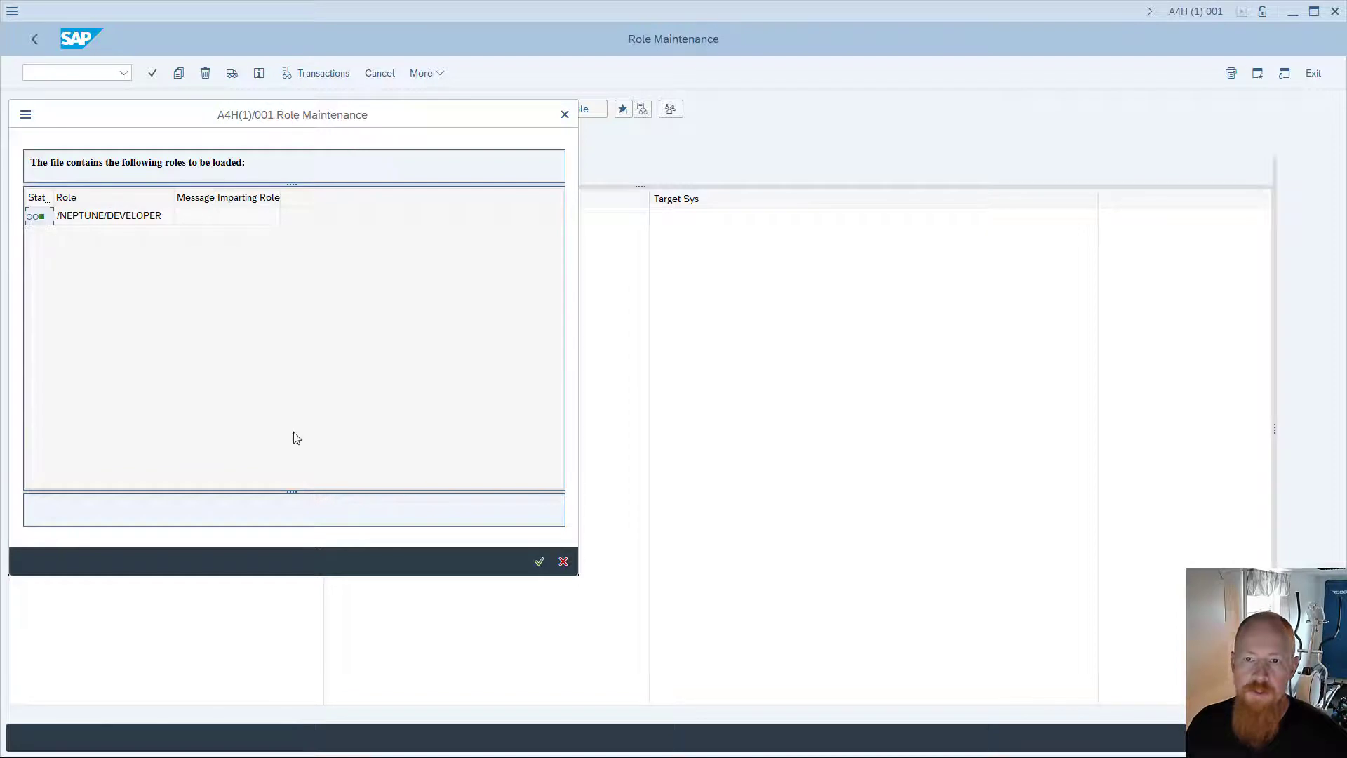
{"action": "left_click", "coordinate": [539, 562]}
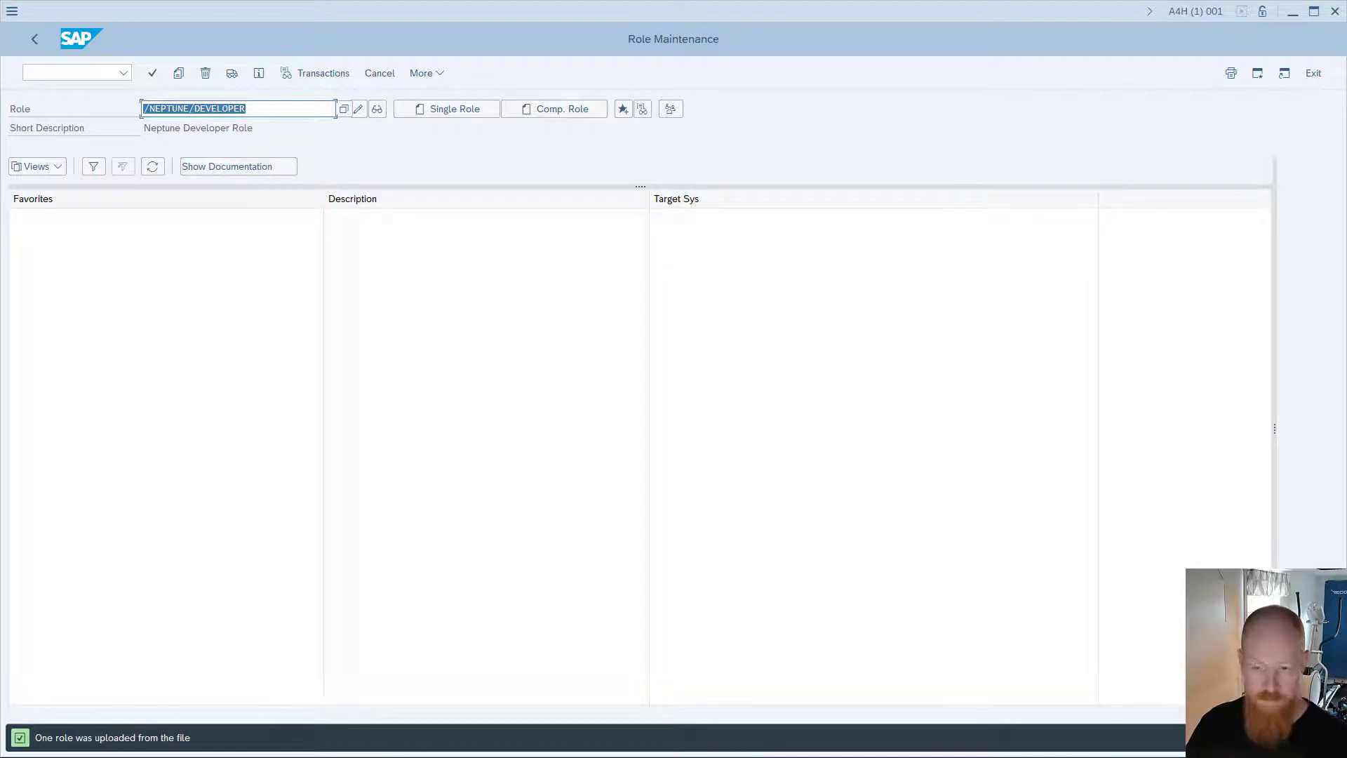
Check in the installation guide what the /NEPTUNE/DEVELOPER role covers and how it is assigned, and return to SAP
{"action": "key", "text": "alt+Tab"}
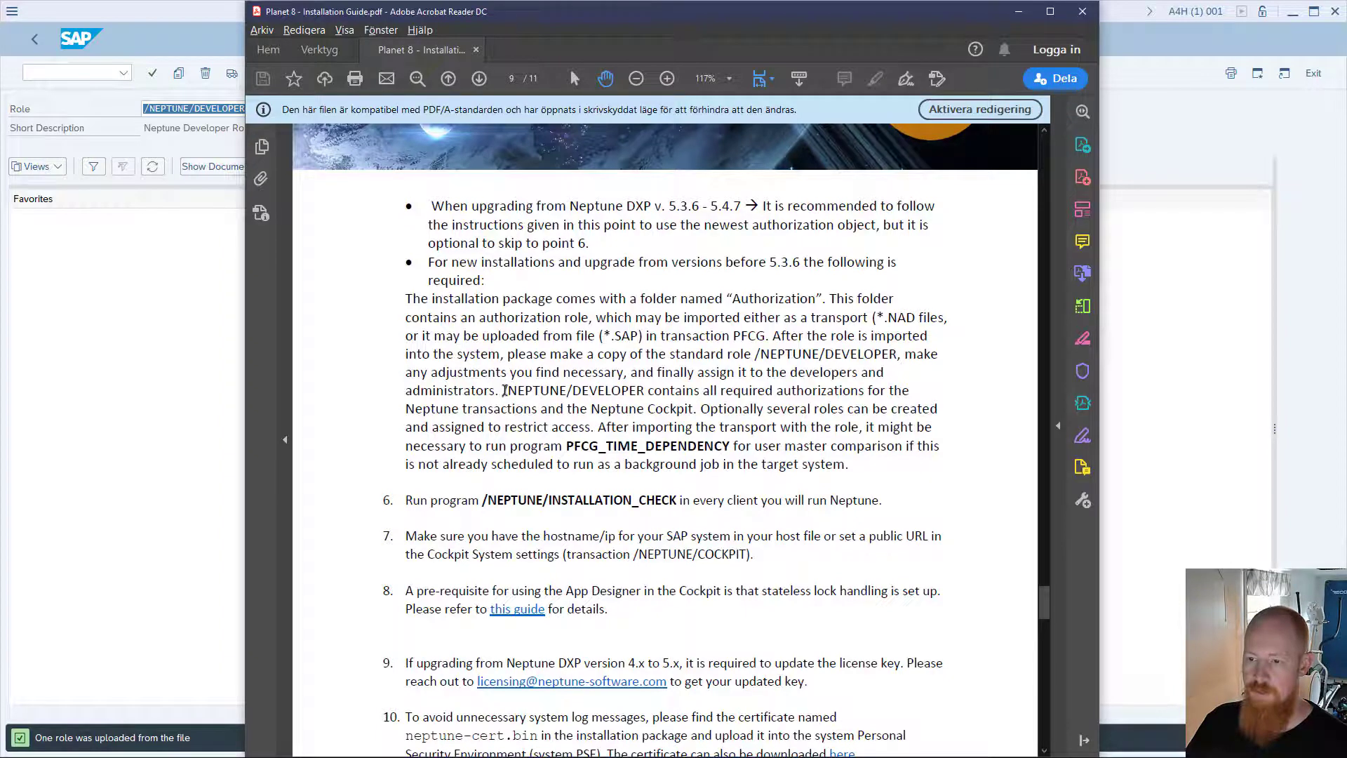
{"action": "left_click_drag", "start_coordinate": [504, 390], "coordinate": [646, 403]}
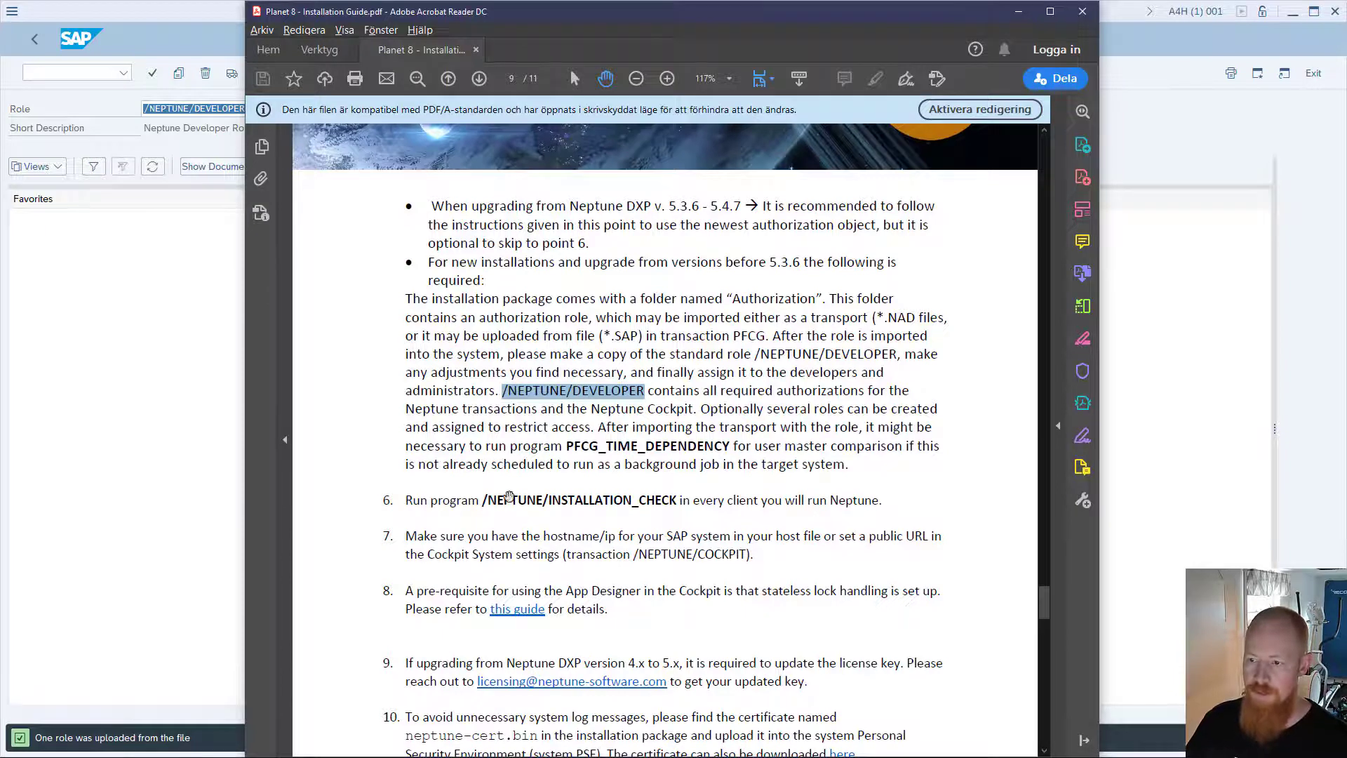
{"action": "left_click", "coordinate": [160, 330]}
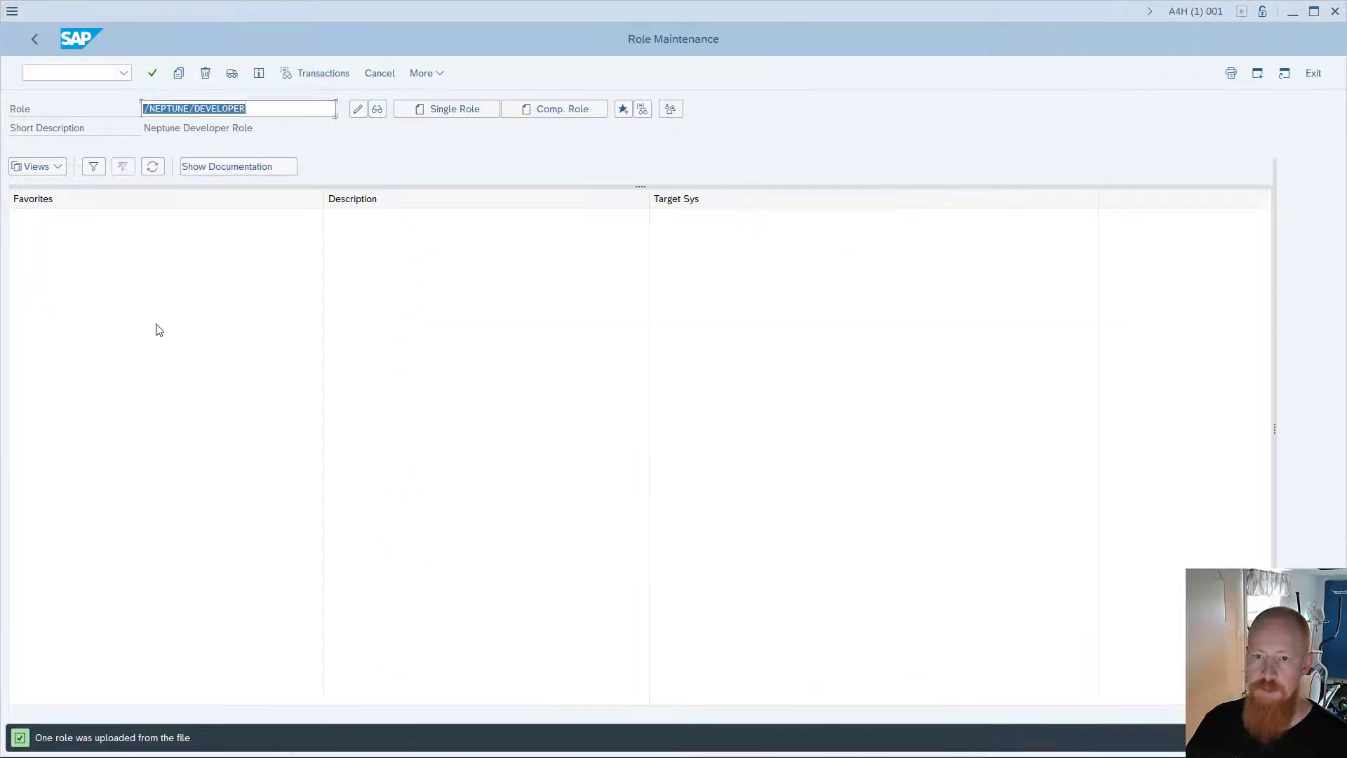
Copy the role name /NEPTUNE/DEVELOPER and display the role's details
{"action": "left_click", "coordinate": [53, 68]}
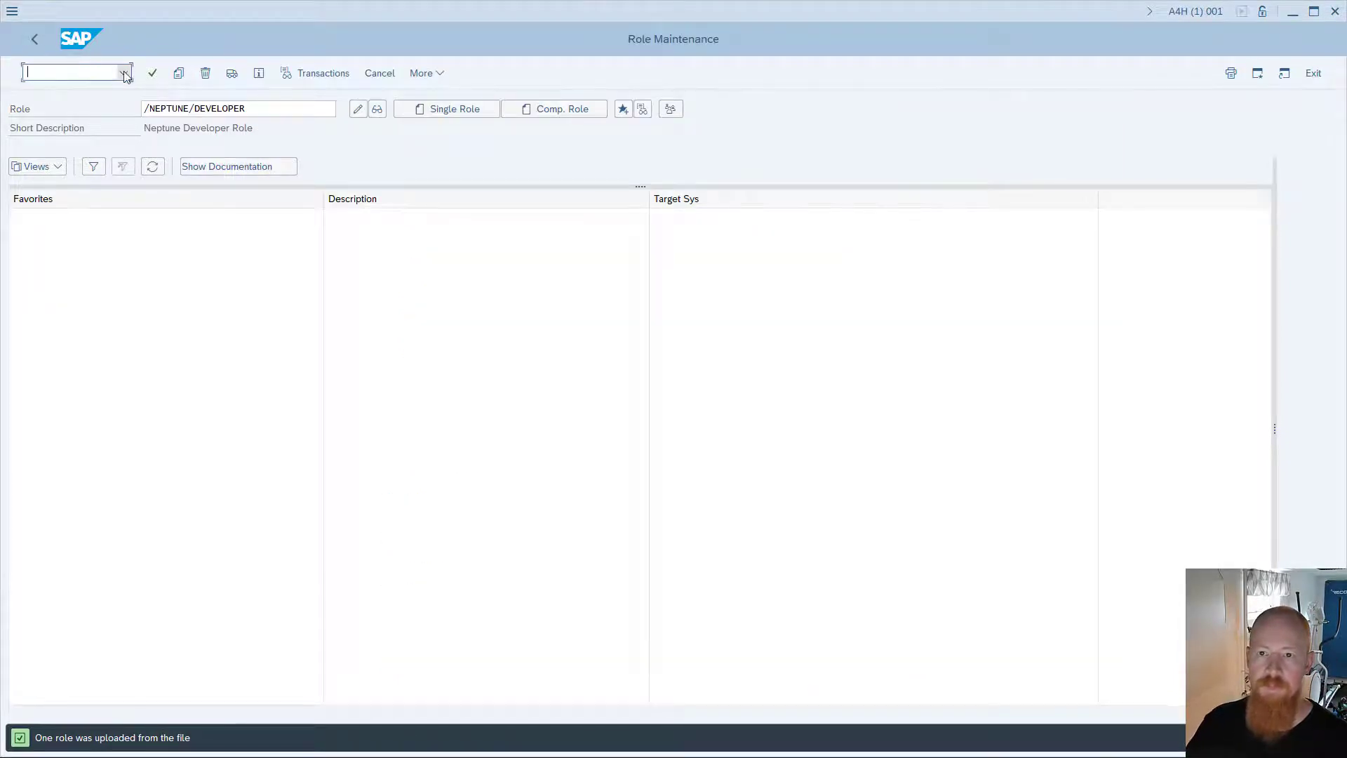
{"action": "left_click", "coordinate": [152, 73]}
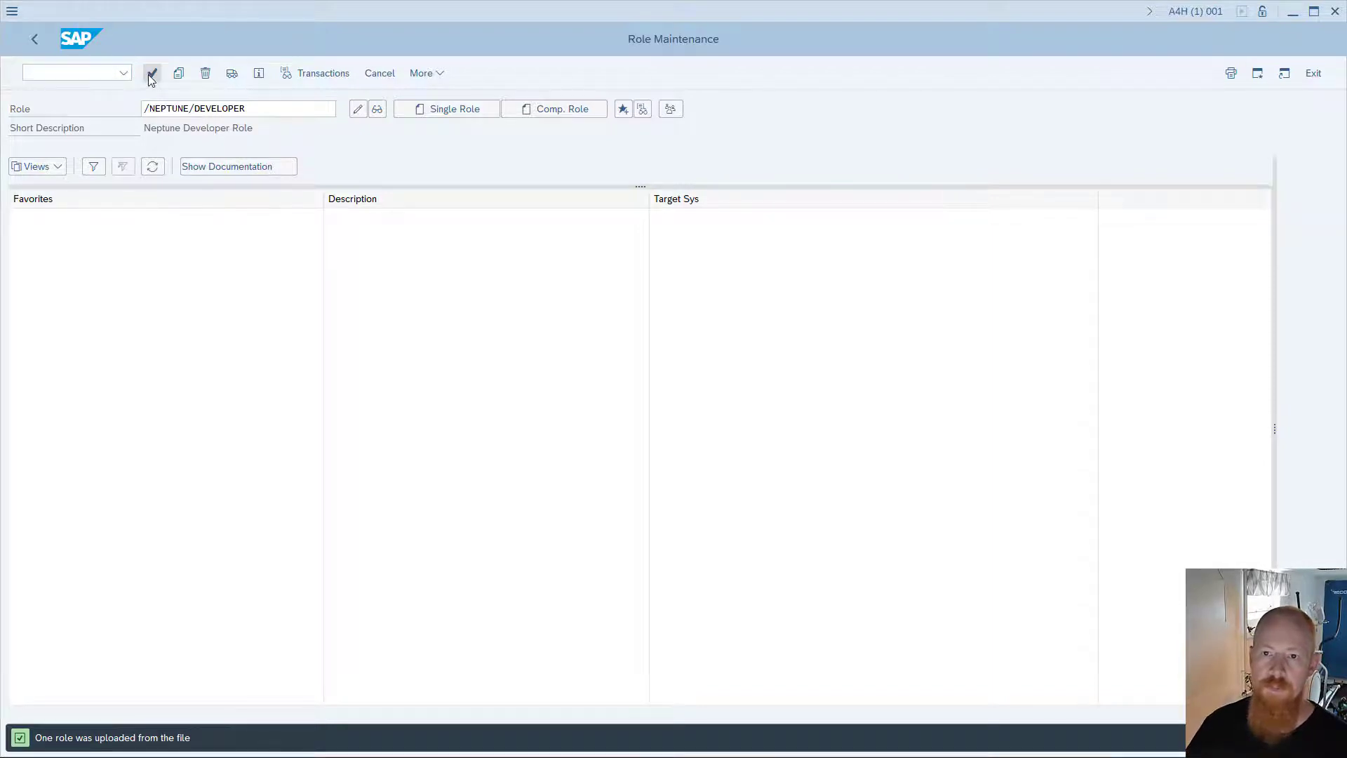
{"action": "left_click", "coordinate": [252, 110]}
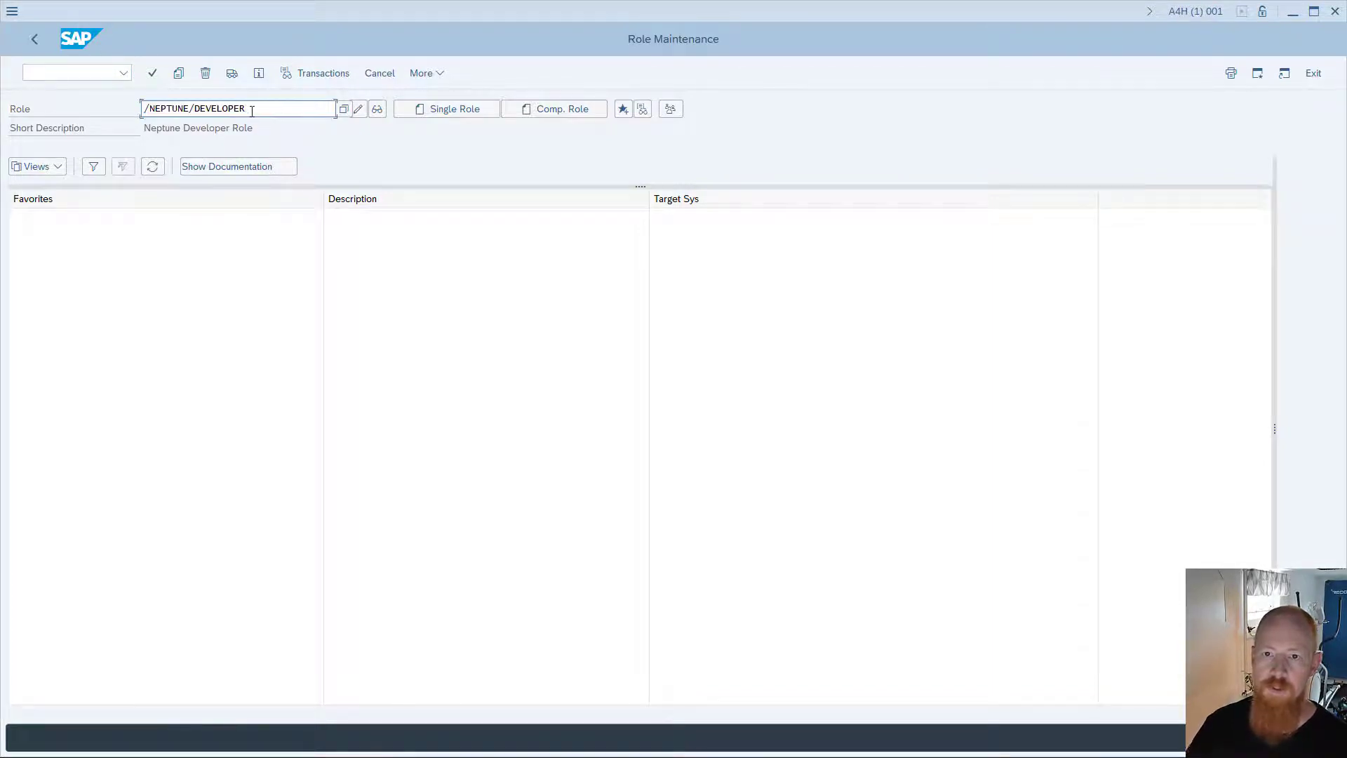
{"action": "double_click", "coordinate": [252, 111]}
{"action": "key", "text": "ctrl+c"}
{"action": "left_click", "coordinate": [377, 108]}
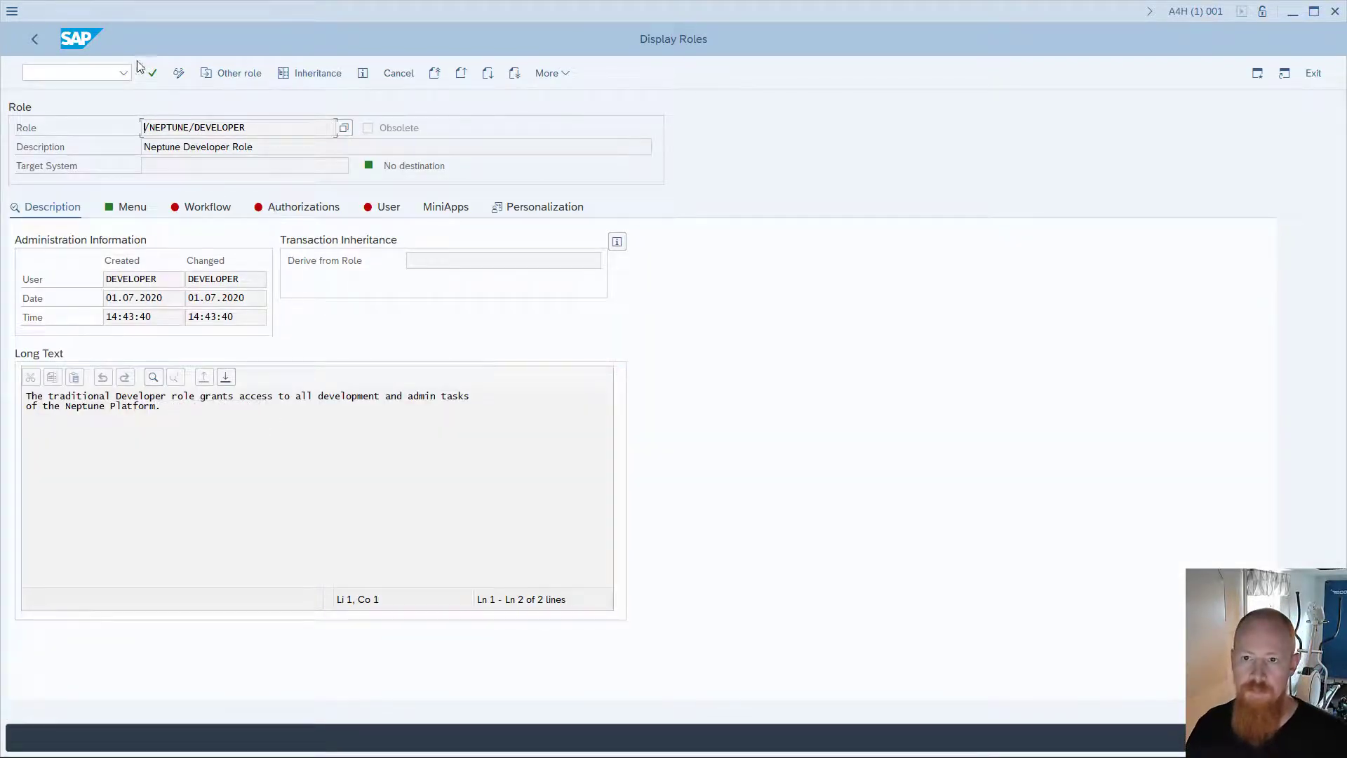
Open the user developer for changes in user maintenance with transaction SU01
{"action": "left_click", "coordinate": [55, 70]}
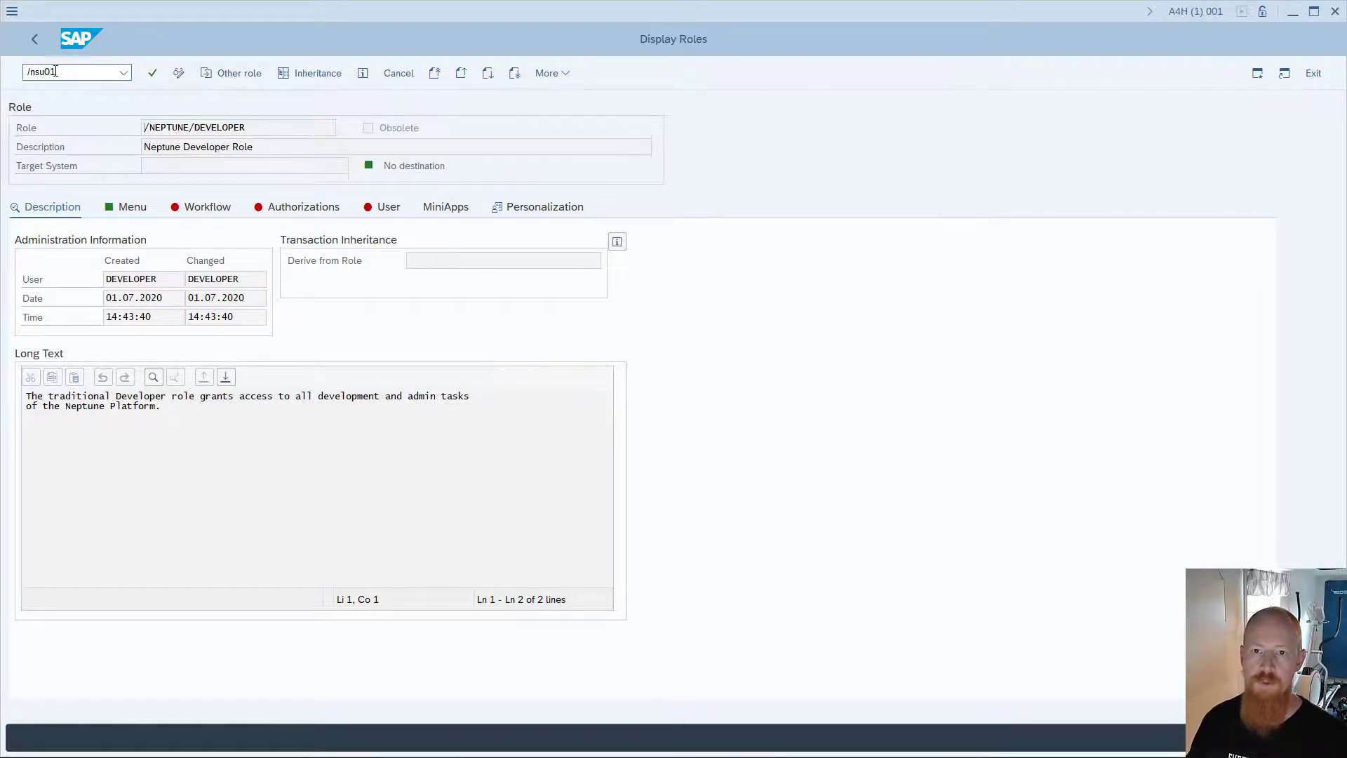
{"action": "key", "text": "Return"}
{"action": "type", "text": "developer"}
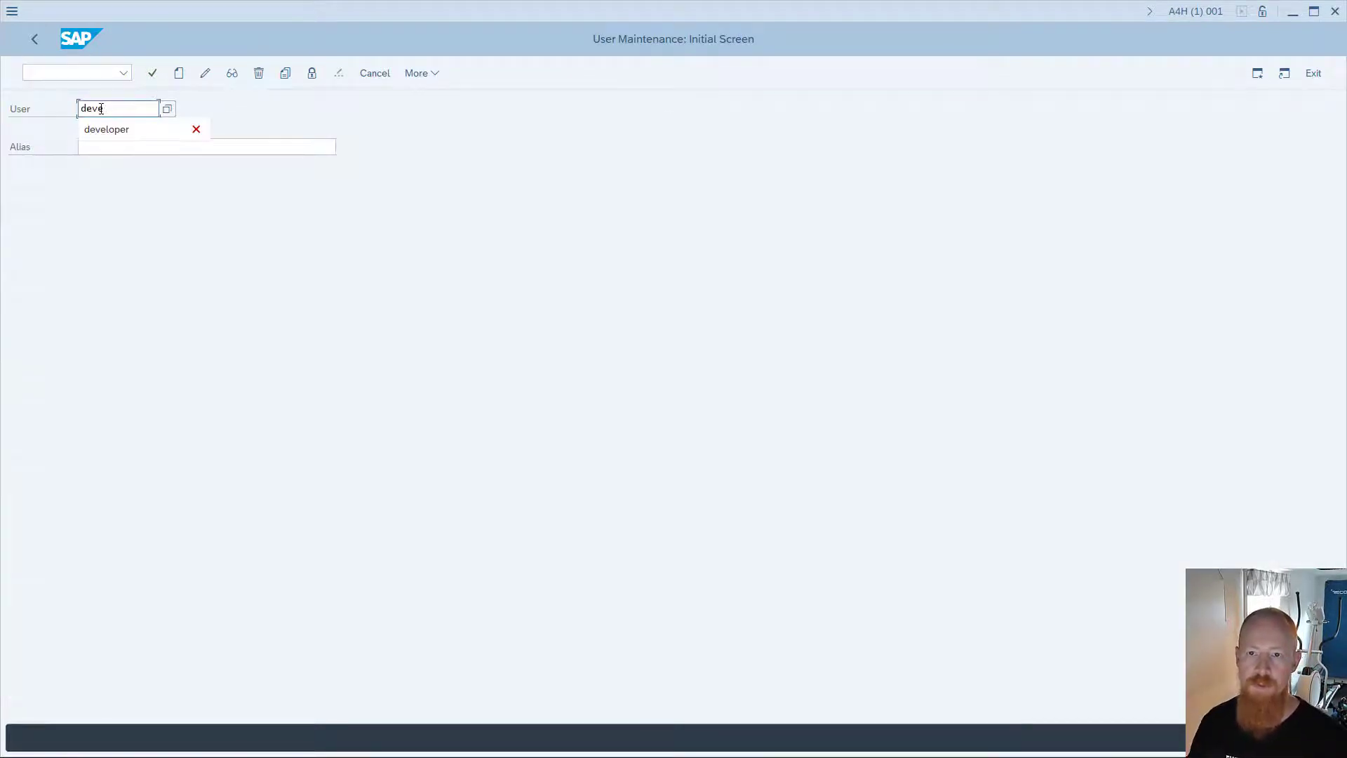
{"action": "left_click", "coordinate": [205, 73]}
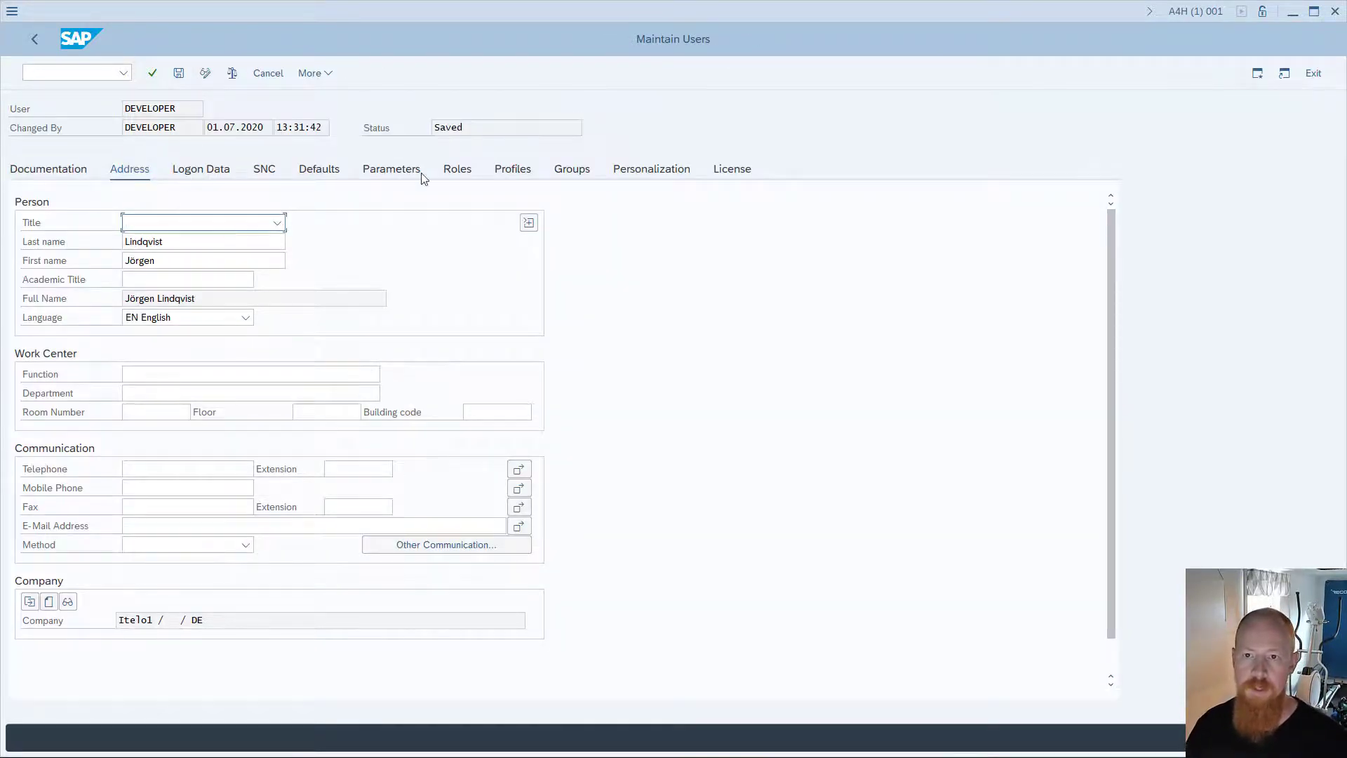
Assign the role /NEPTUNE/DEVELOPER to the user, save the user, and return to the SAP Easy Access screen
{"action": "left_click", "coordinate": [458, 170]}
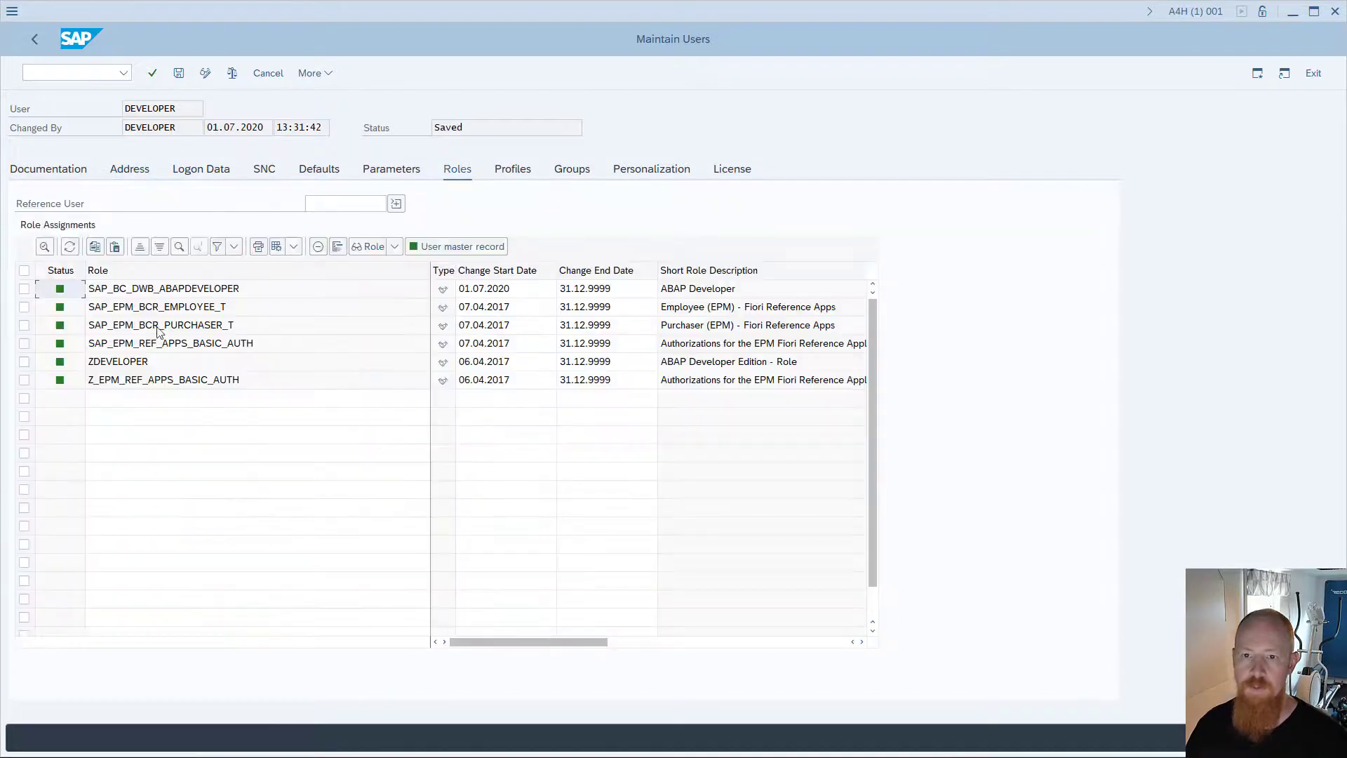
{"action": "left_click", "coordinate": [124, 404]}
{"action": "key", "text": "ctrl+v"}
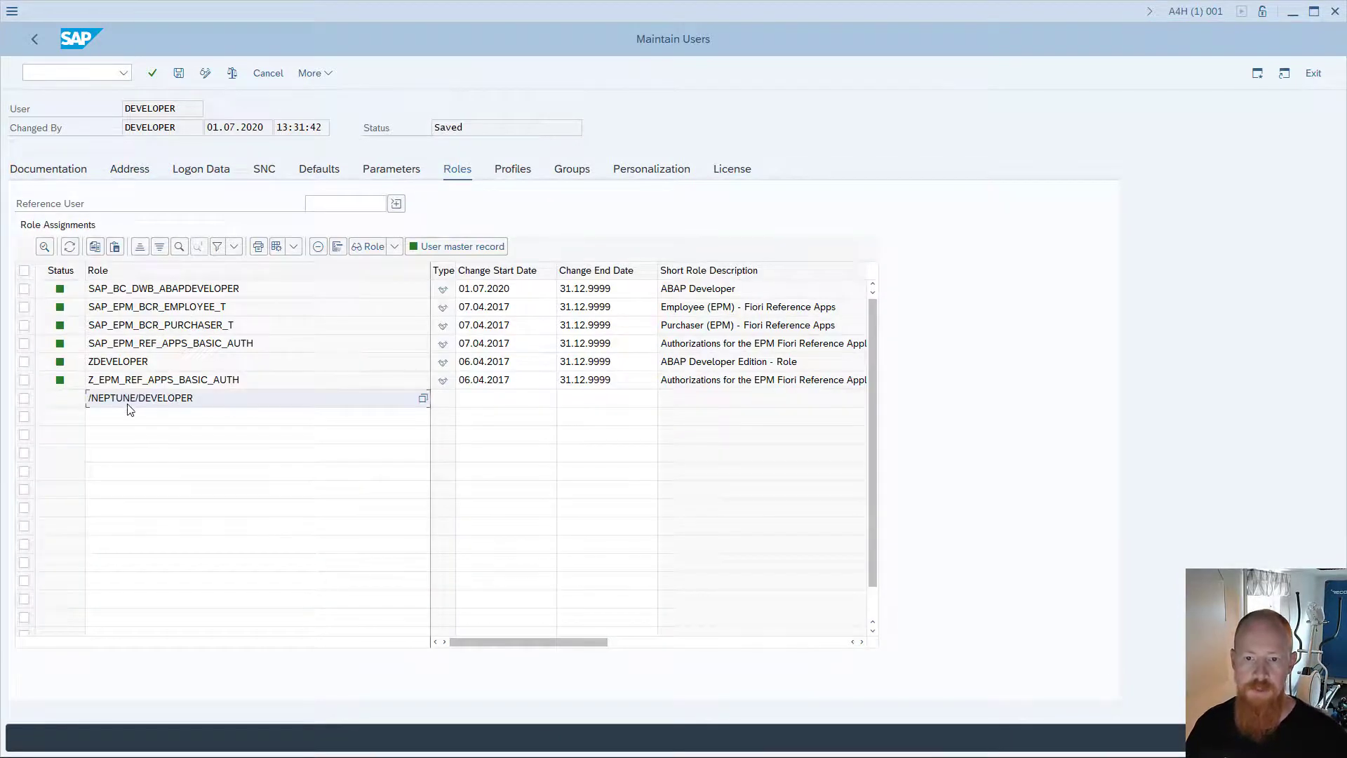
{"action": "key", "text": "Return"}
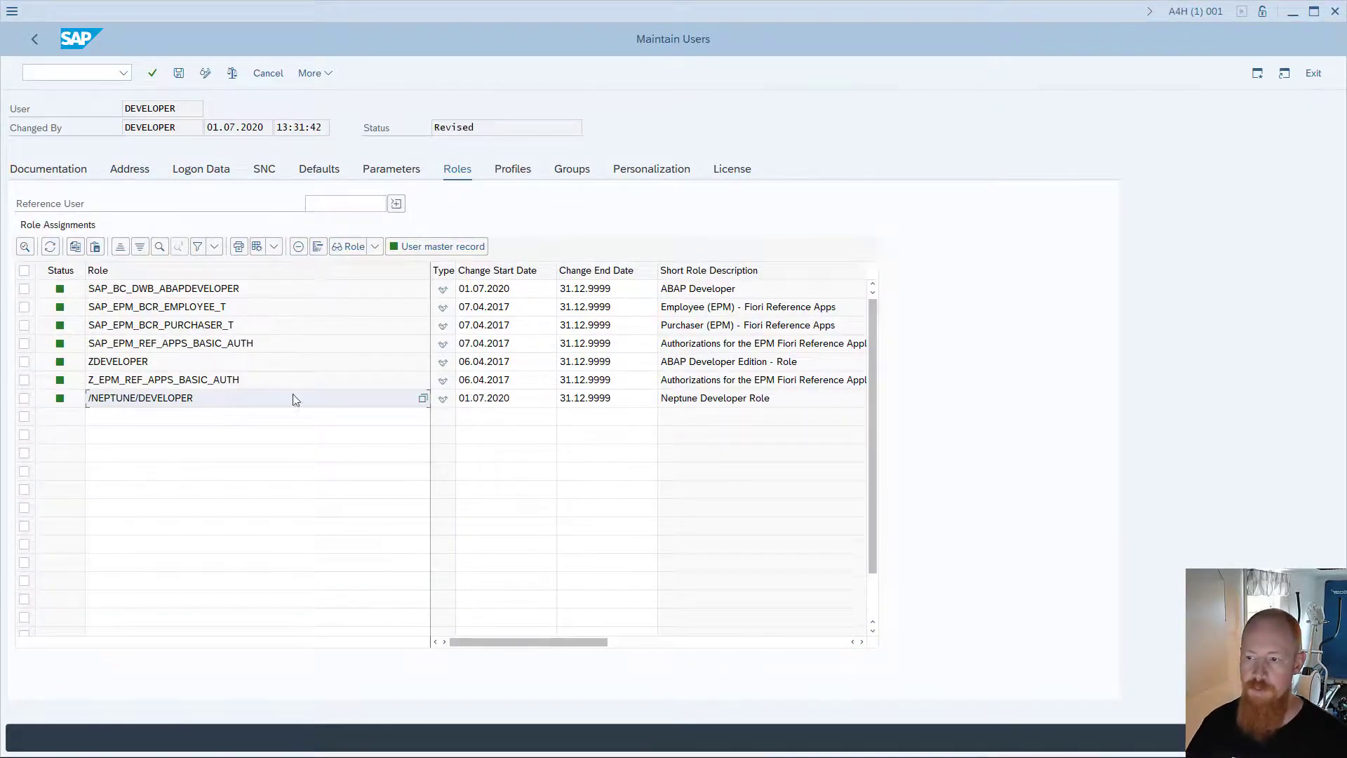
{"action": "left_click", "coordinate": [179, 74]}
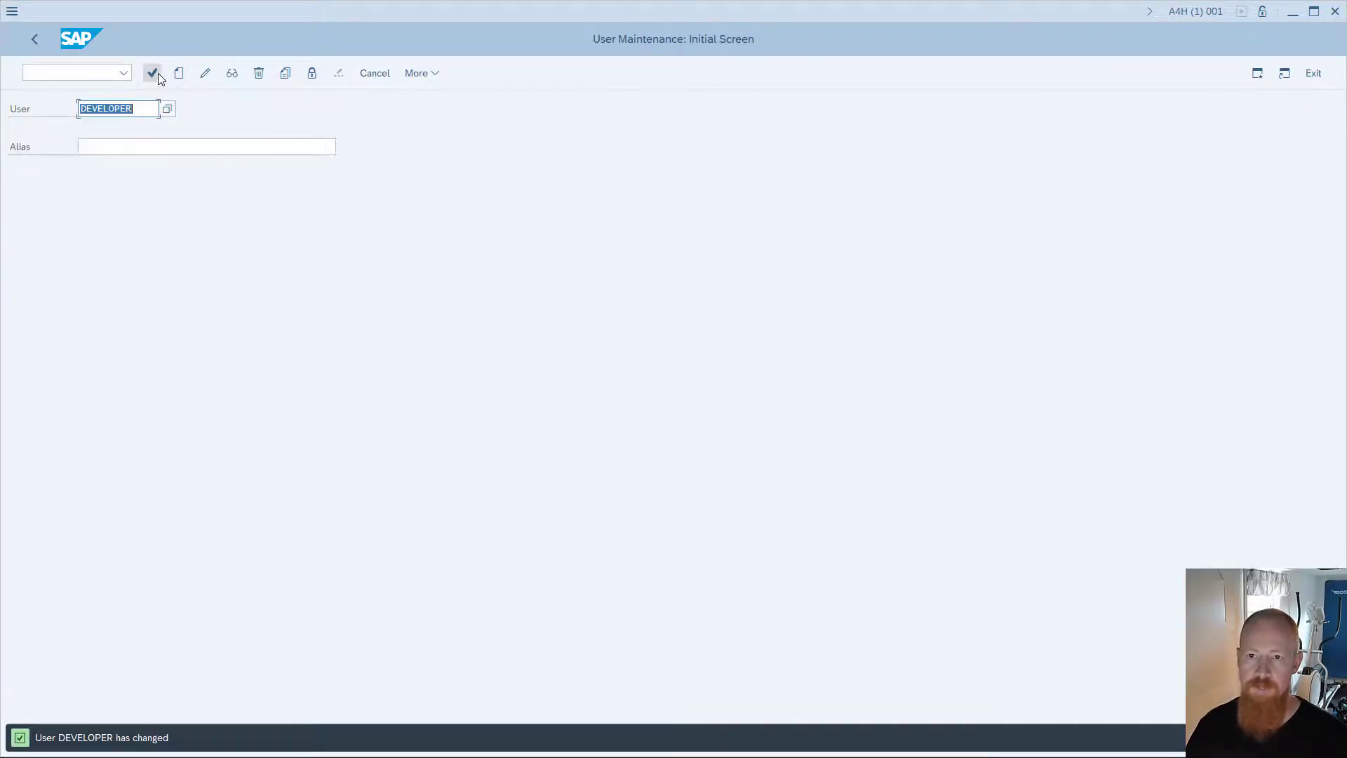
{"action": "left_click", "coordinate": [153, 73]}
{"action": "left_click", "coordinate": [33, 39]}
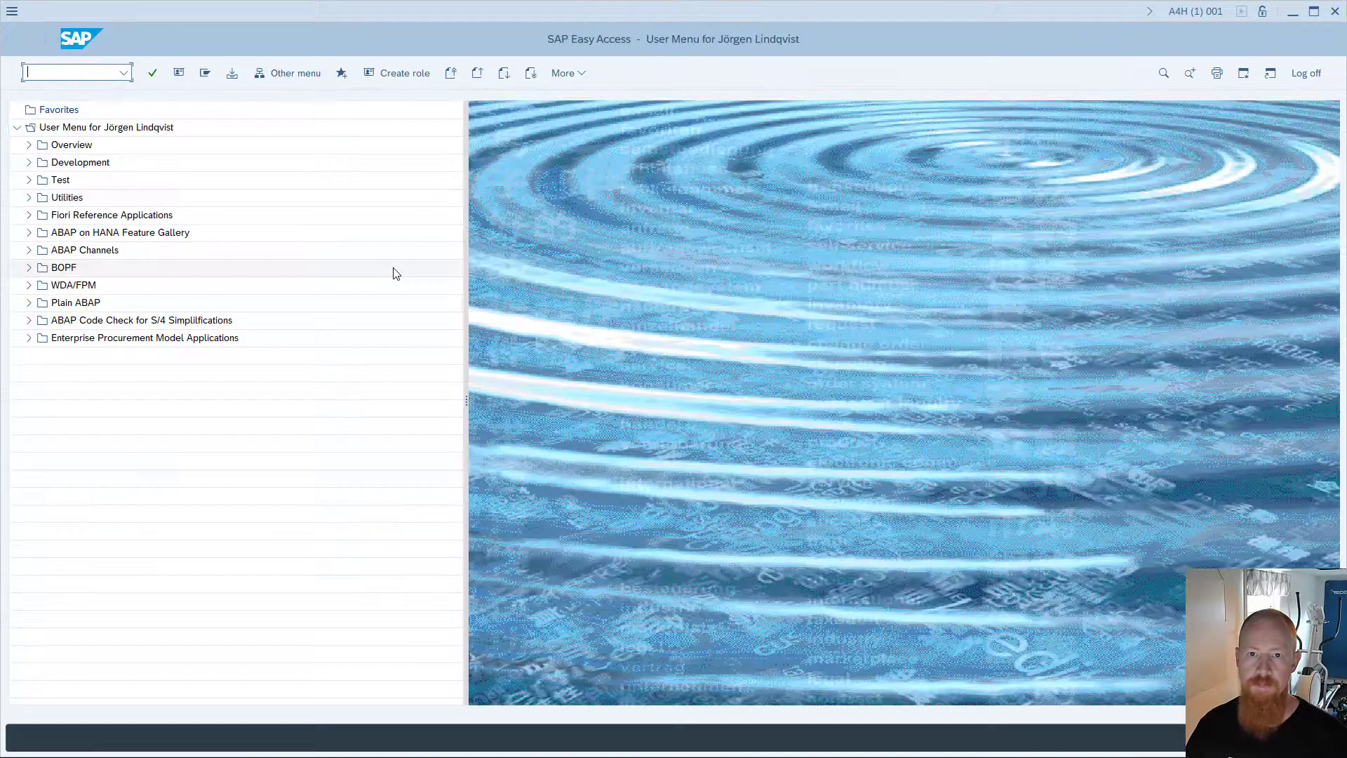
Copy the program name /NEPTUNE/INSTALLATION_CHECK from the installation guide and execute the program in SAP with transaction SE38
{"action": "key", "text": "alt+Tab"}
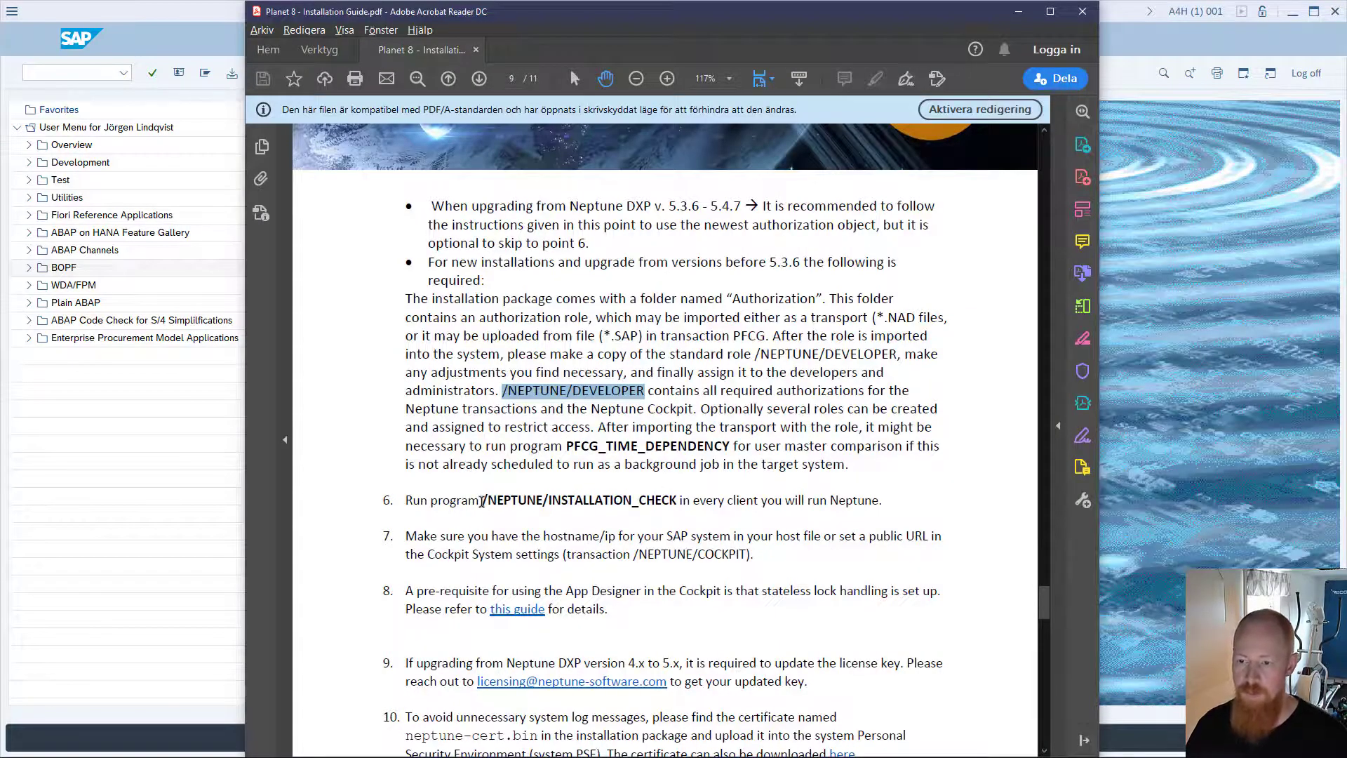
{"action": "left_click_drag", "start_coordinate": [481, 501], "coordinate": [679, 498]}
{"action": "key", "text": "ctrl+c"}
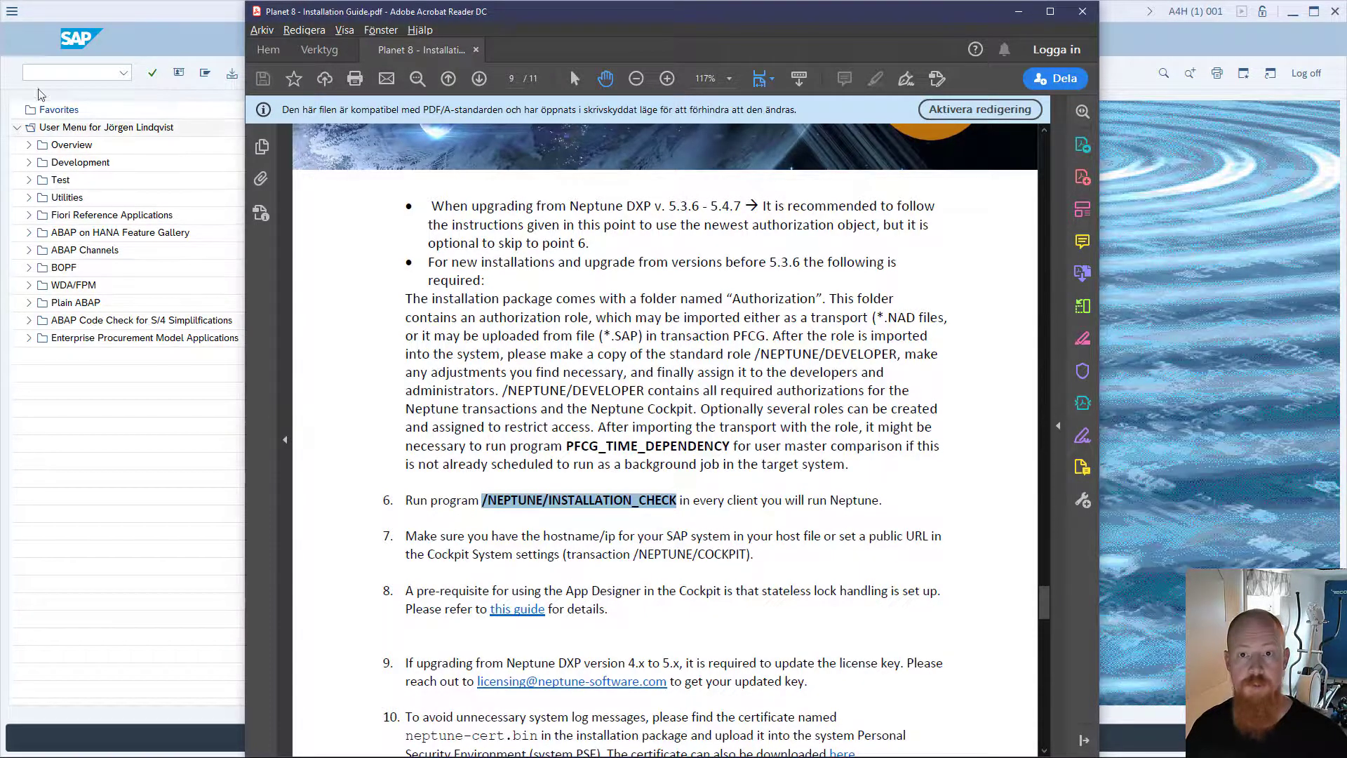
{"action": "left_click", "coordinate": [45, 72]}
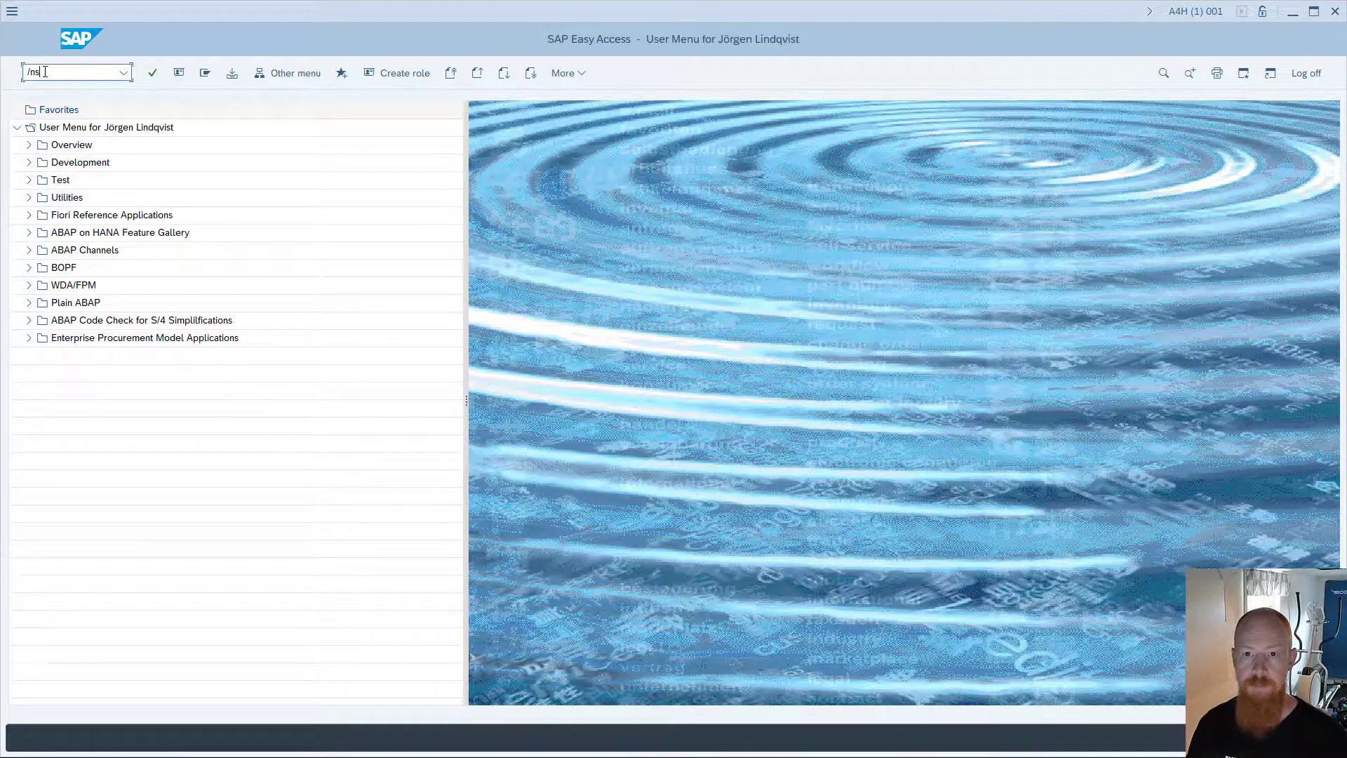
{"action": "type", "text": "/nse38"}
{"action": "key", "text": "Return"}
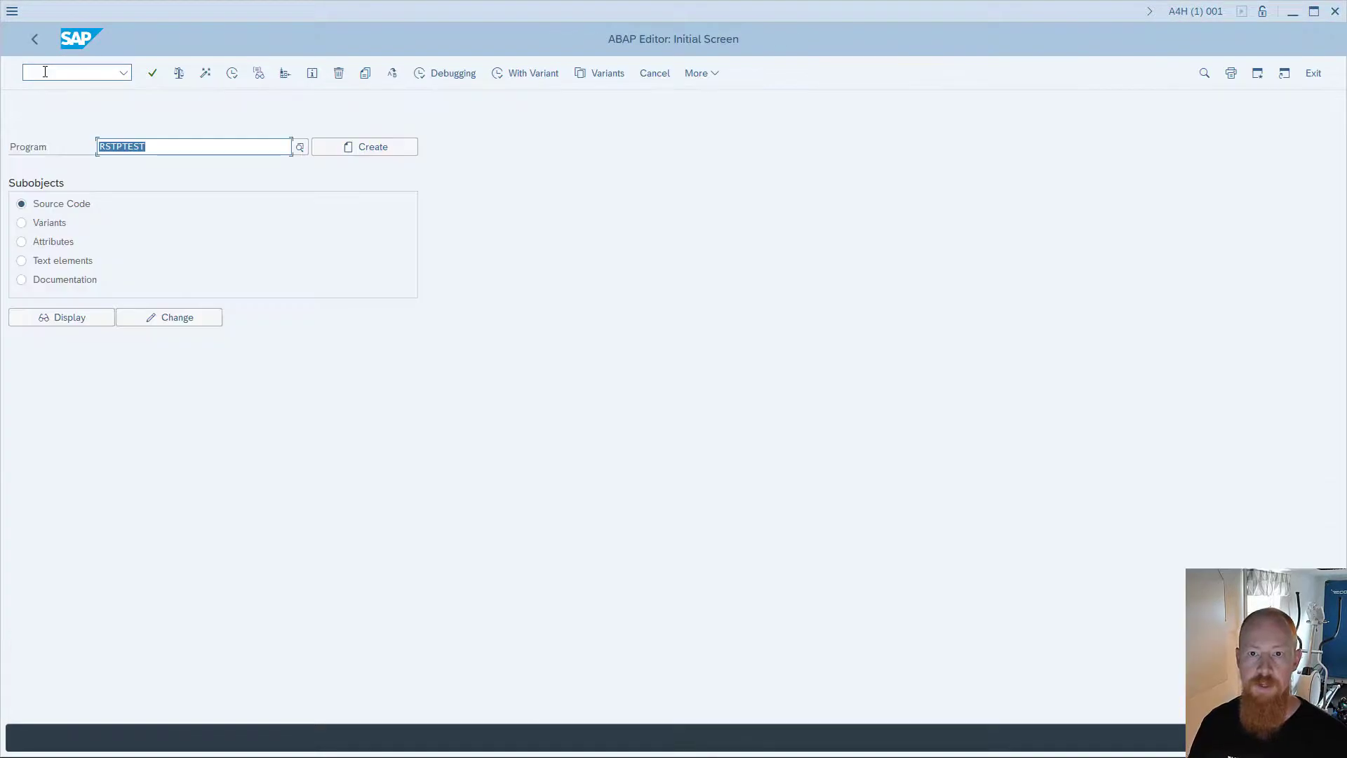
{"action": "key", "text": "ctrl+v"}
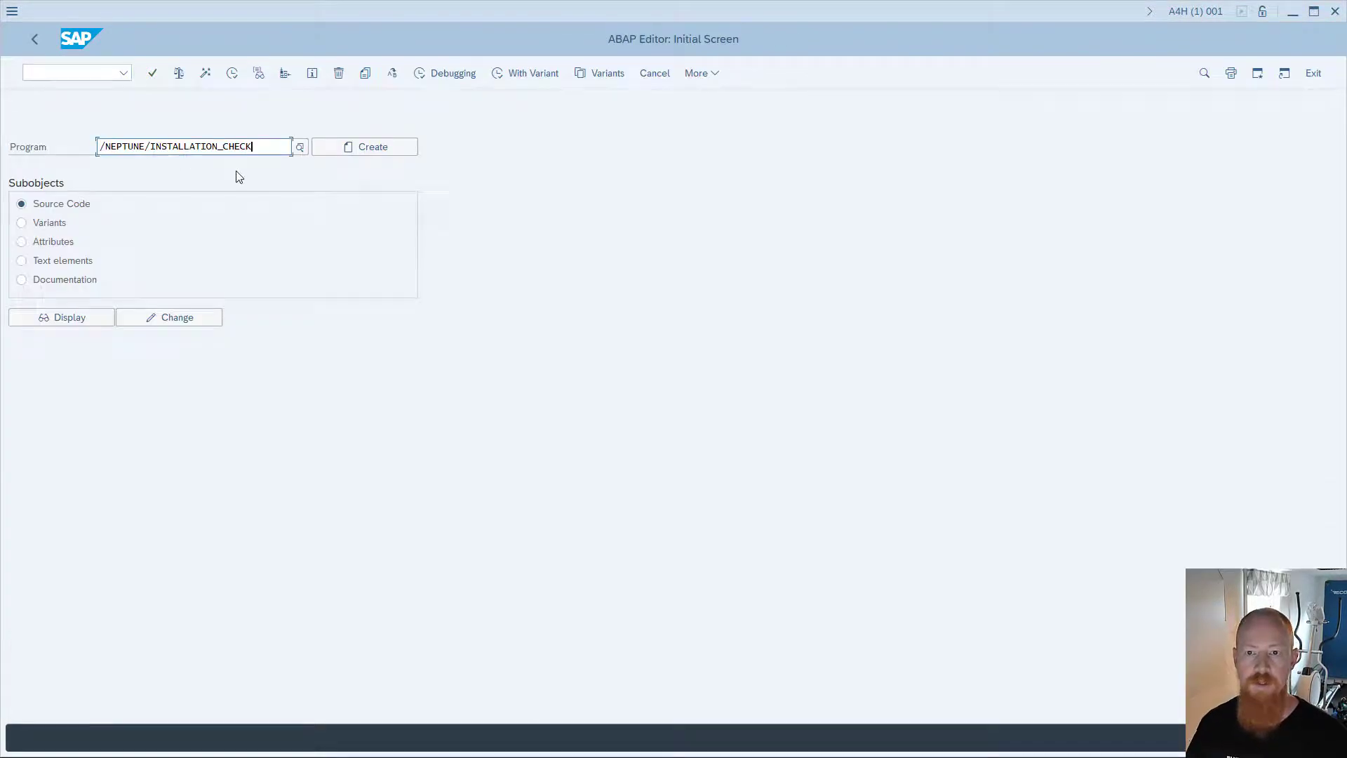
{"action": "left_click", "coordinate": [232, 76]}
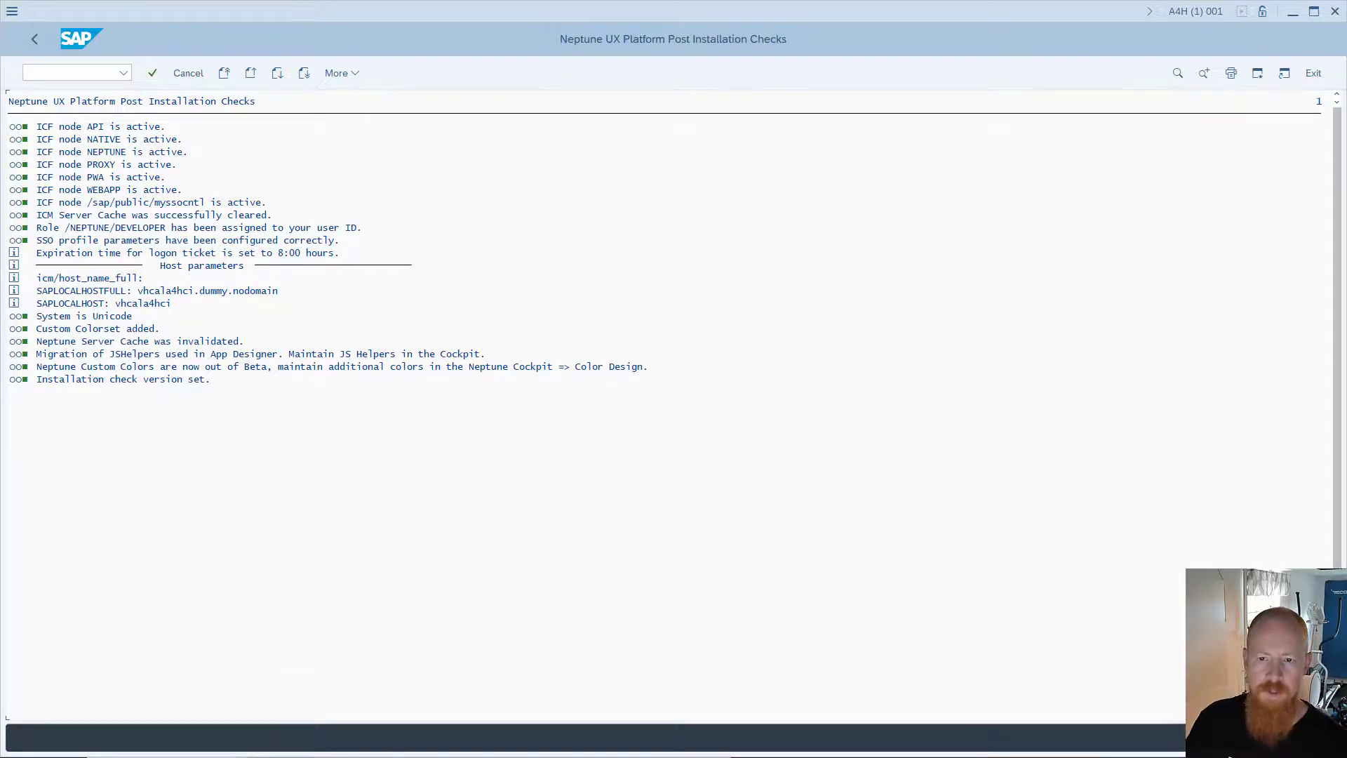
Return to the installation guide and read points 7 to 10, including the certificate import instructions for neptune-cert.bin
{"action": "key", "text": "alt+Tab"}
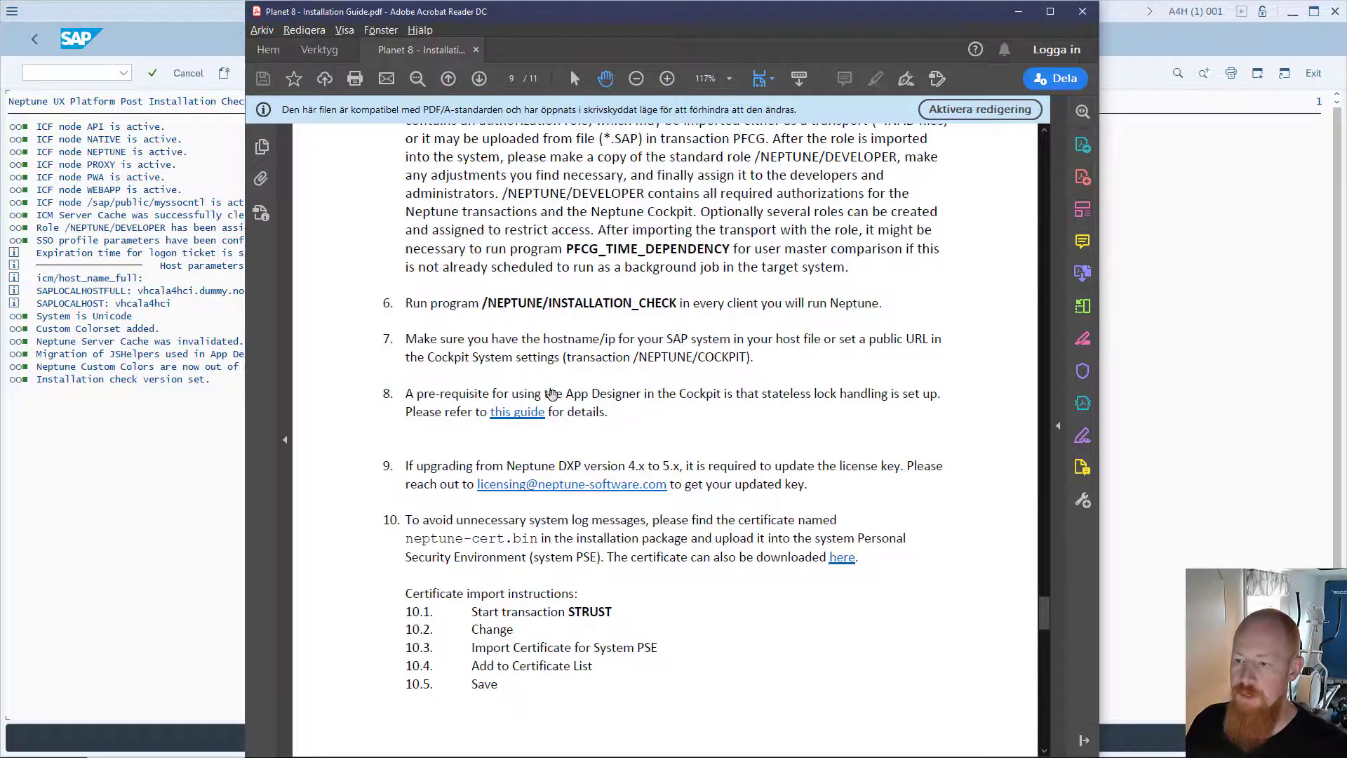
{"action": "left_click_drag", "start_coordinate": [555, 391], "coordinate": [634, 411]}
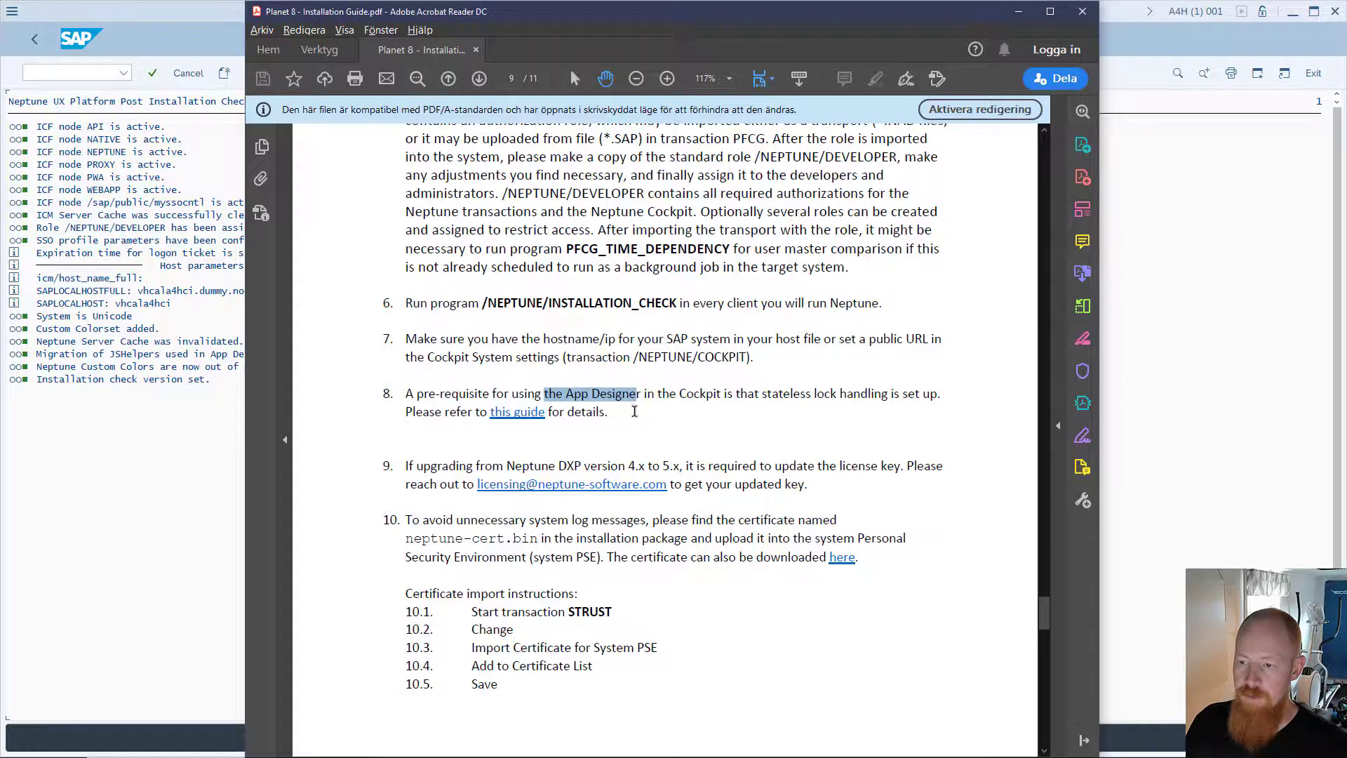
{"action": "left_click", "coordinate": [635, 411]}
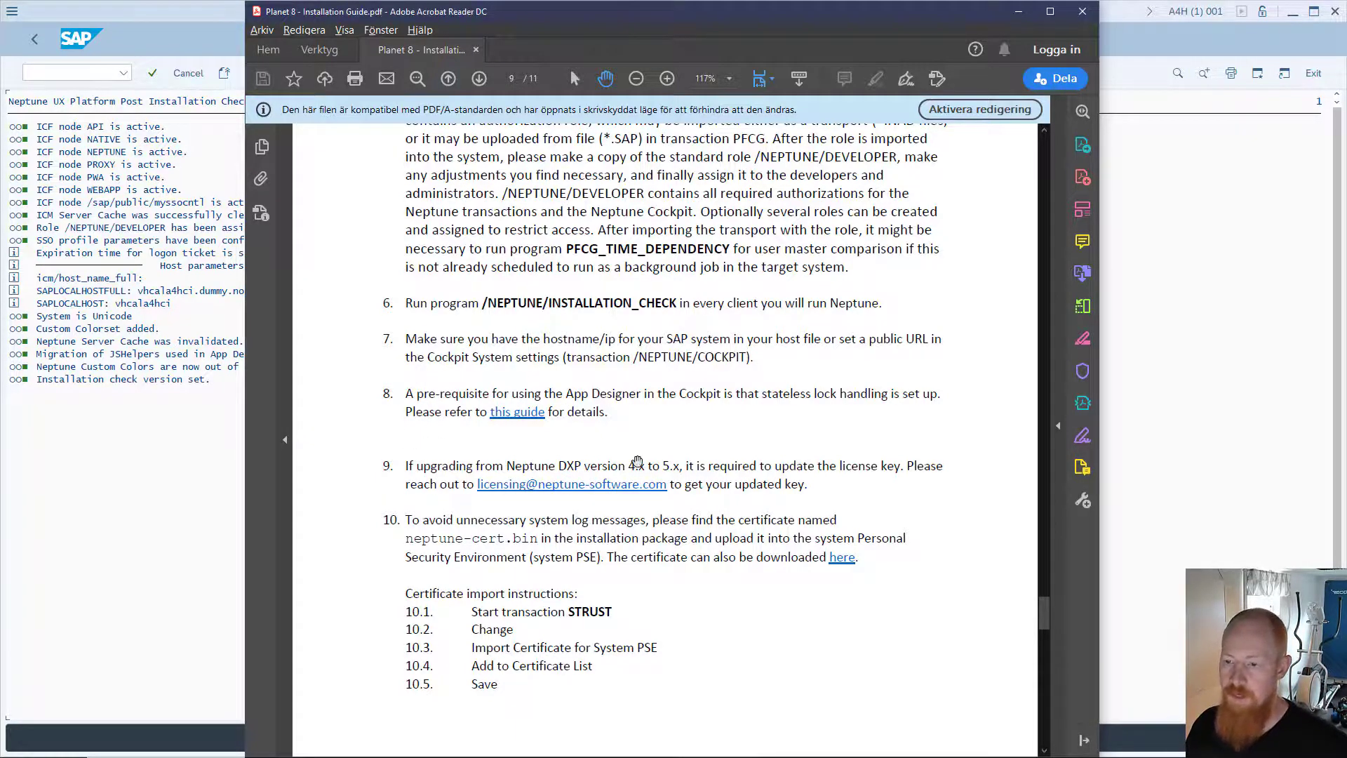
{"action": "scroll", "coordinate": [637, 460], "scroll_direction": "down", "scroll_amount": 3}
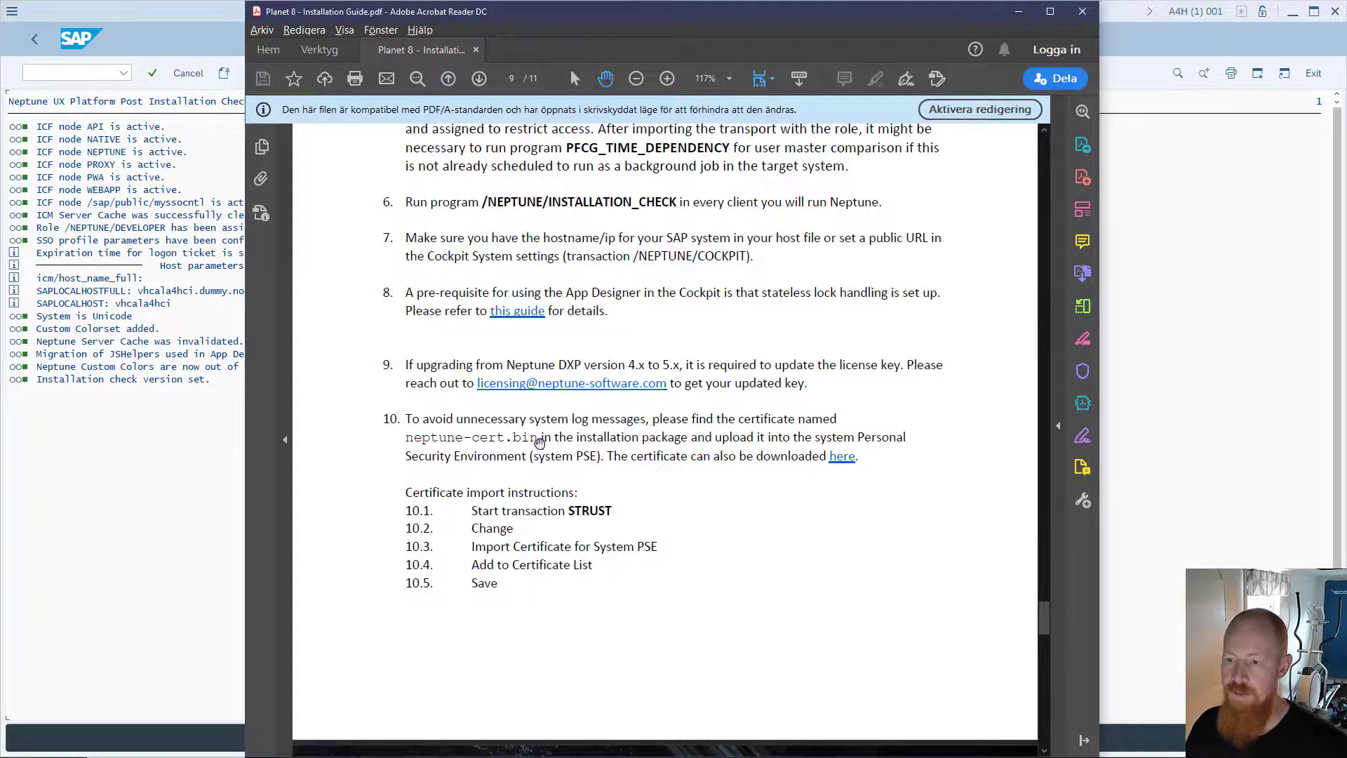
{"action": "scroll", "coordinate": [539, 442], "scroll_direction": "down", "scroll_amount": 1}
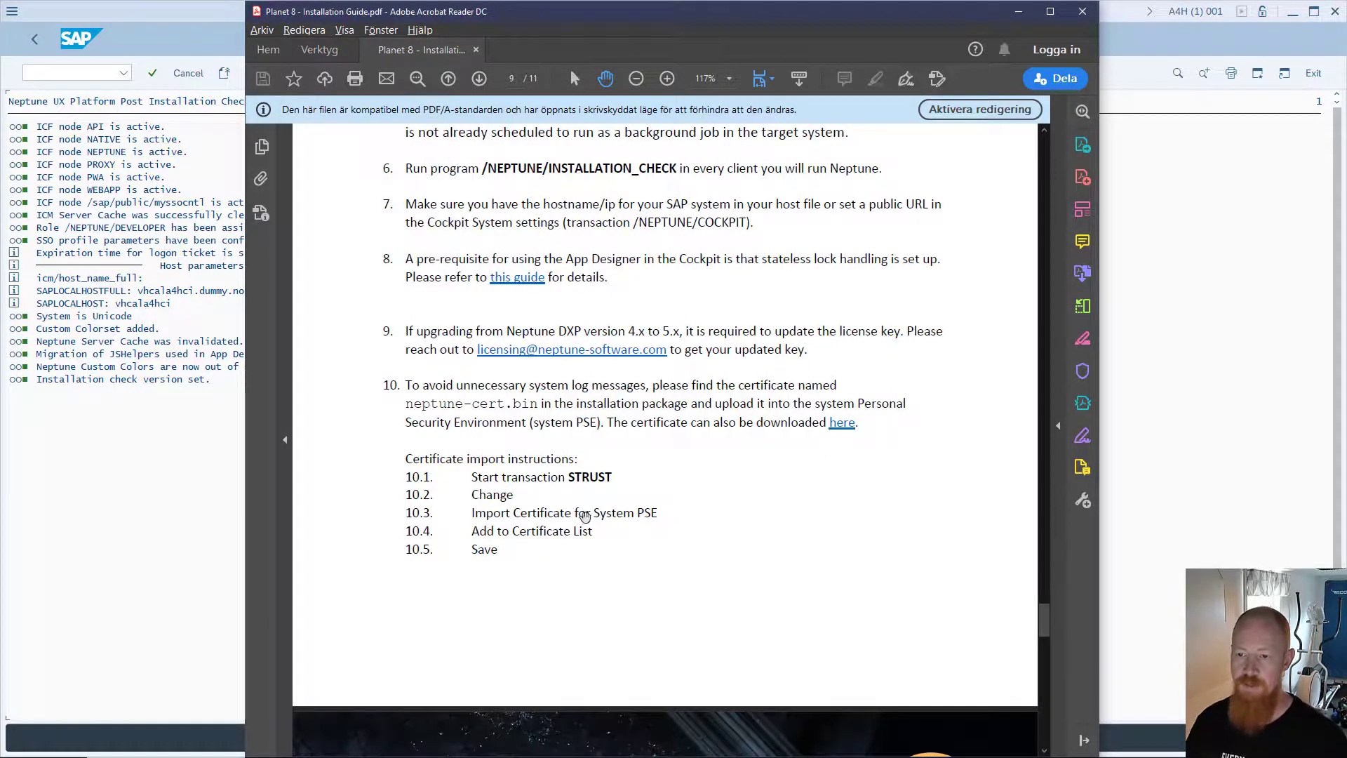
Switch to SAP, start transaction STRUST and put the Trust Manager into change mode
{"action": "left_click", "coordinate": [67, 73]}
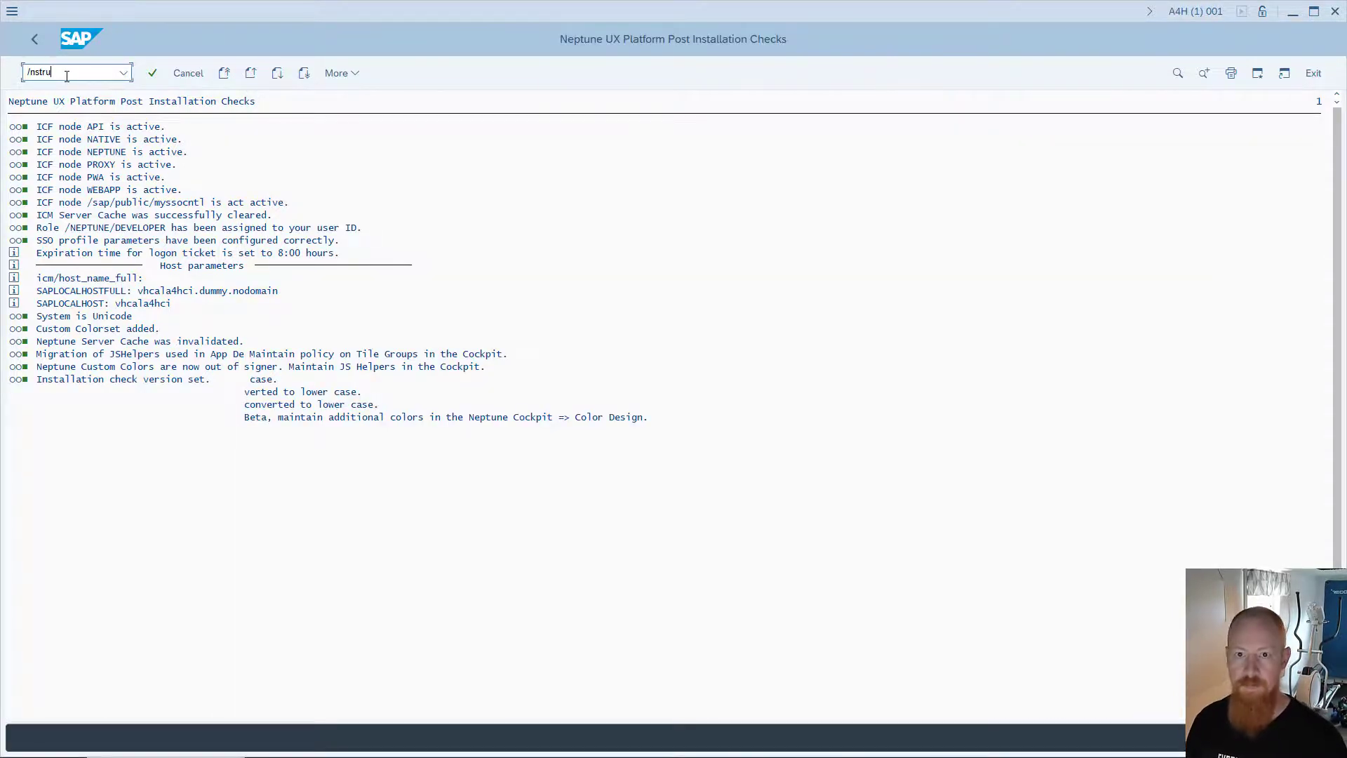
{"action": "type", "text": "/nstrust"}
{"action": "key", "text": "Return"}
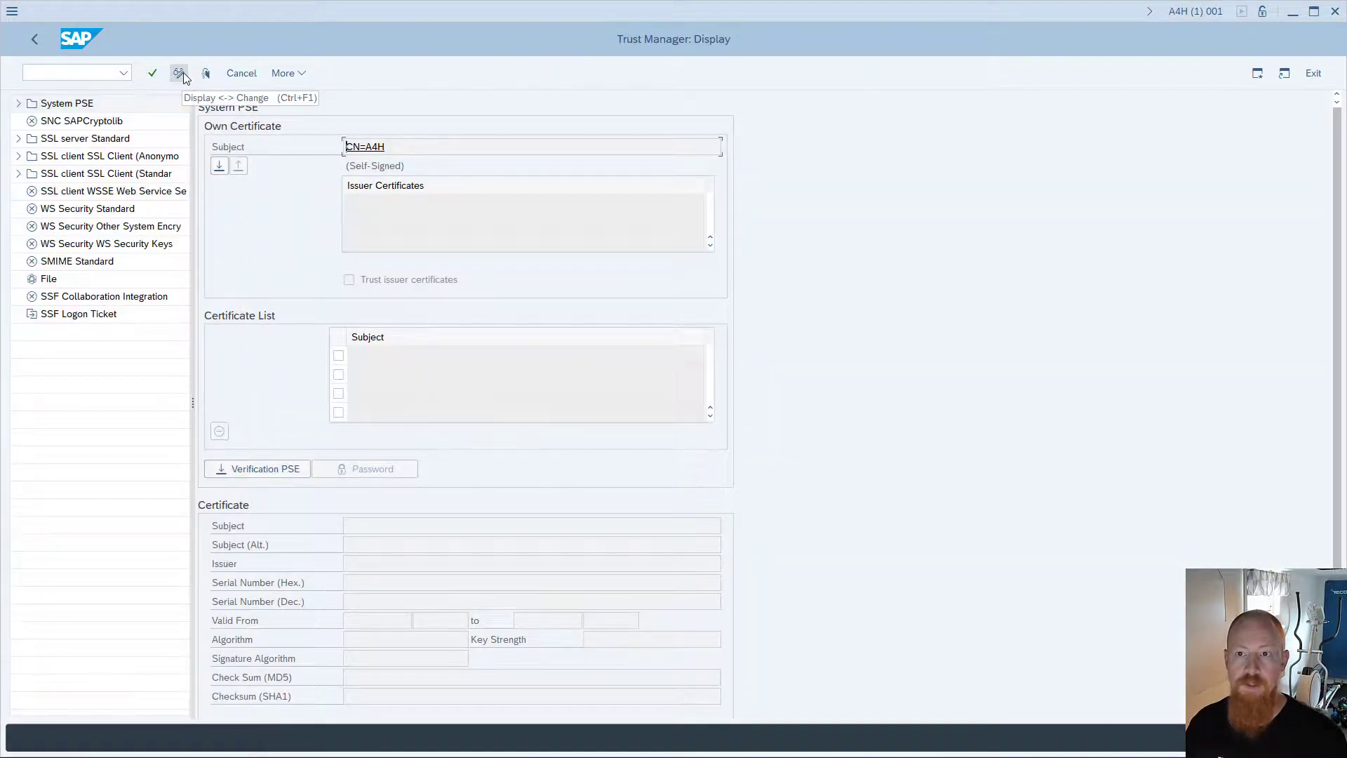
{"action": "left_click", "coordinate": [181, 74]}
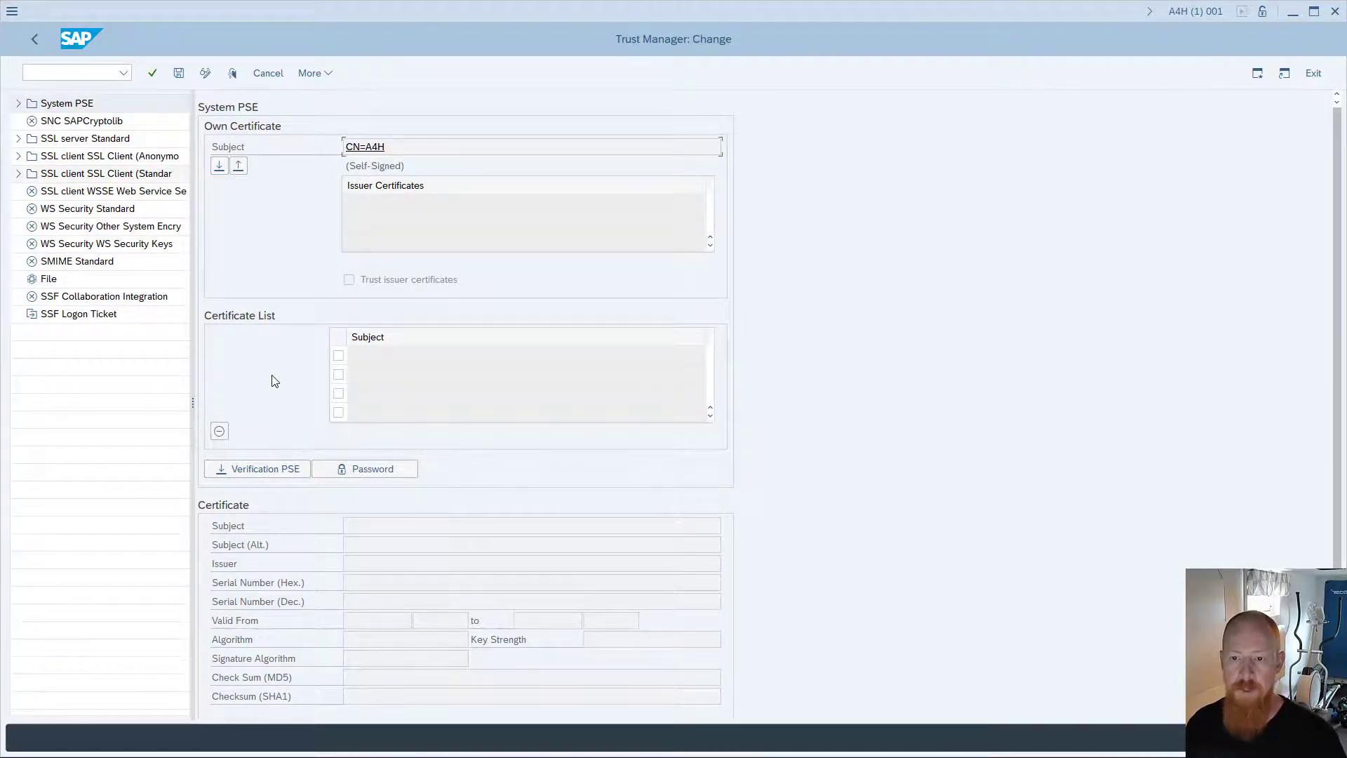
Import the certificate file neptune-cert.bin from the Neptune_DXP_Planet_8_6.0.3 folder for the System PSE
{"action": "scroll", "coordinate": [275, 381], "scroll_direction": "down", "scroll_amount": 1}
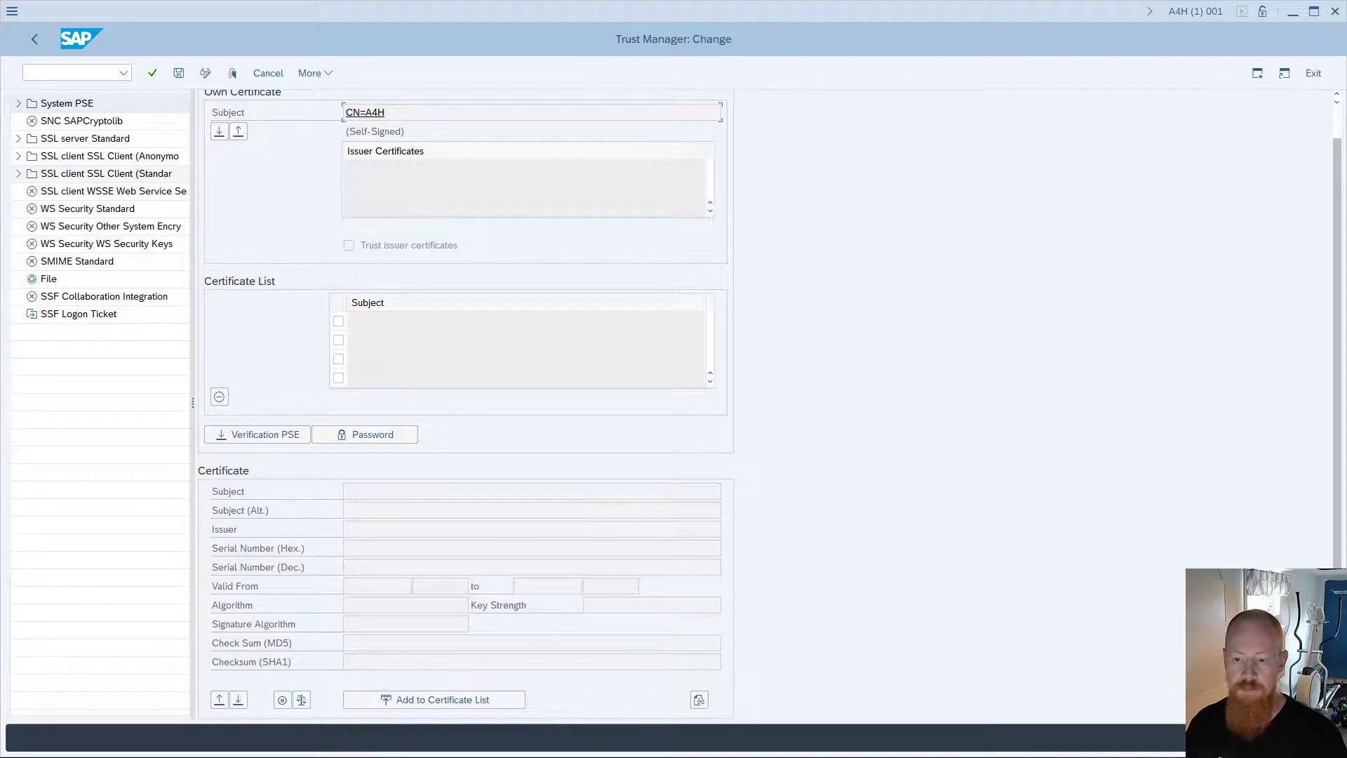
{"action": "left_click", "coordinate": [220, 701]}
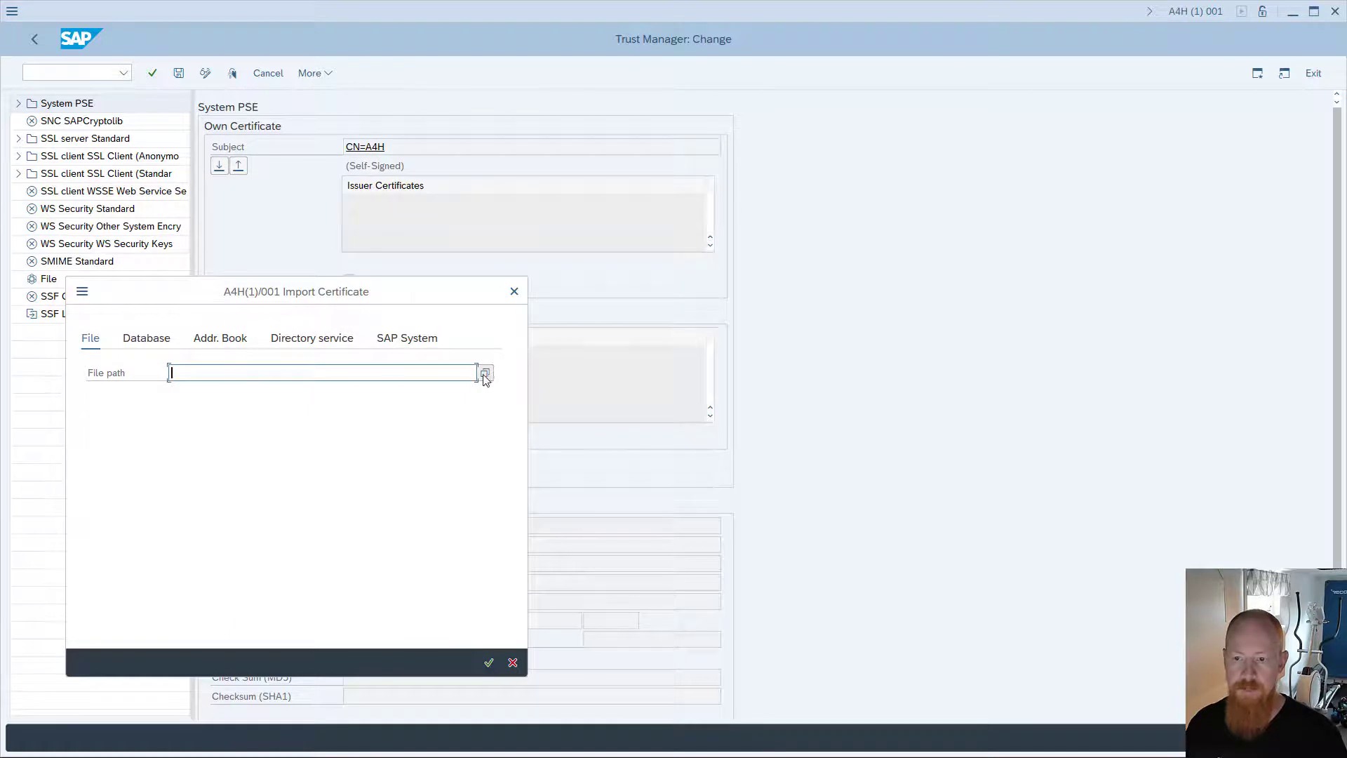
{"action": "left_click", "coordinate": [485, 375]}
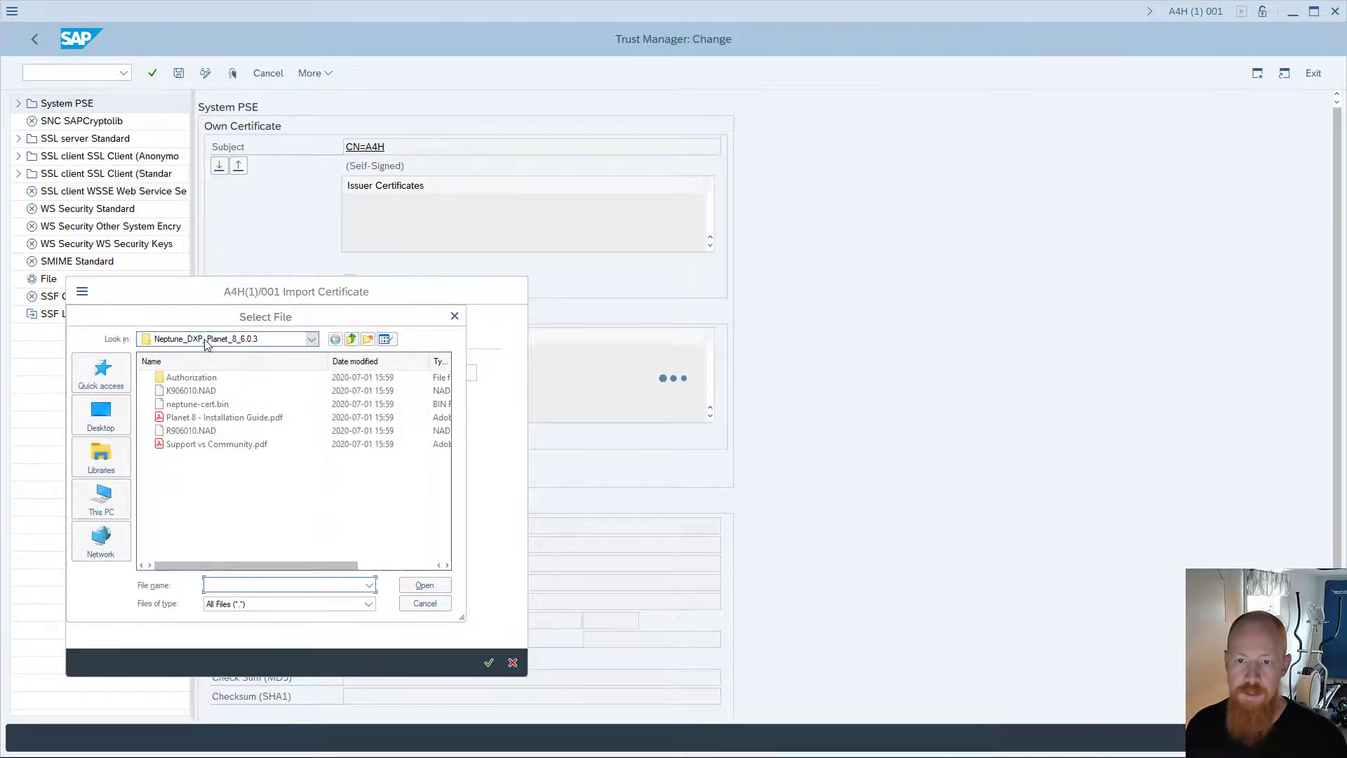
{"action": "left_click", "coordinate": [188, 408]}
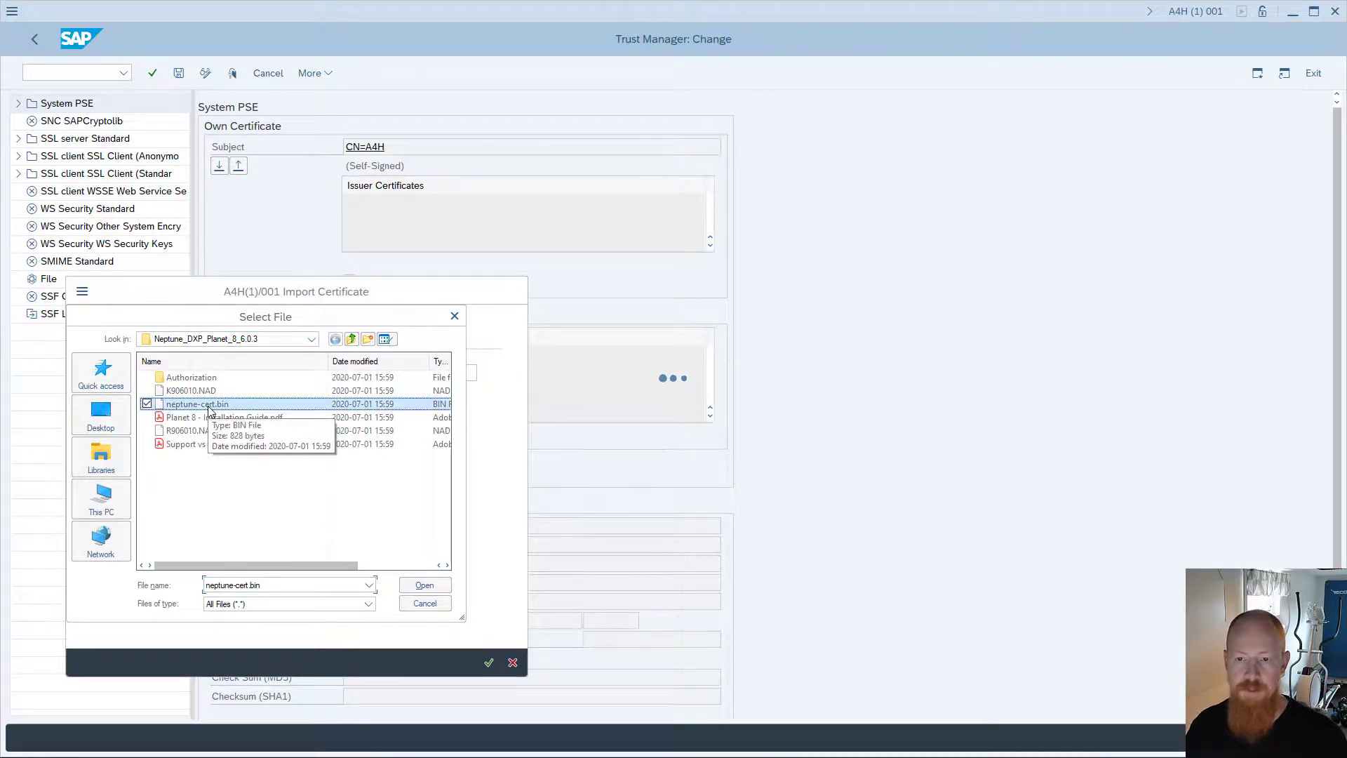
{"action": "double_click", "coordinate": [209, 407]}
{"action": "left_click", "coordinate": [489, 662]}
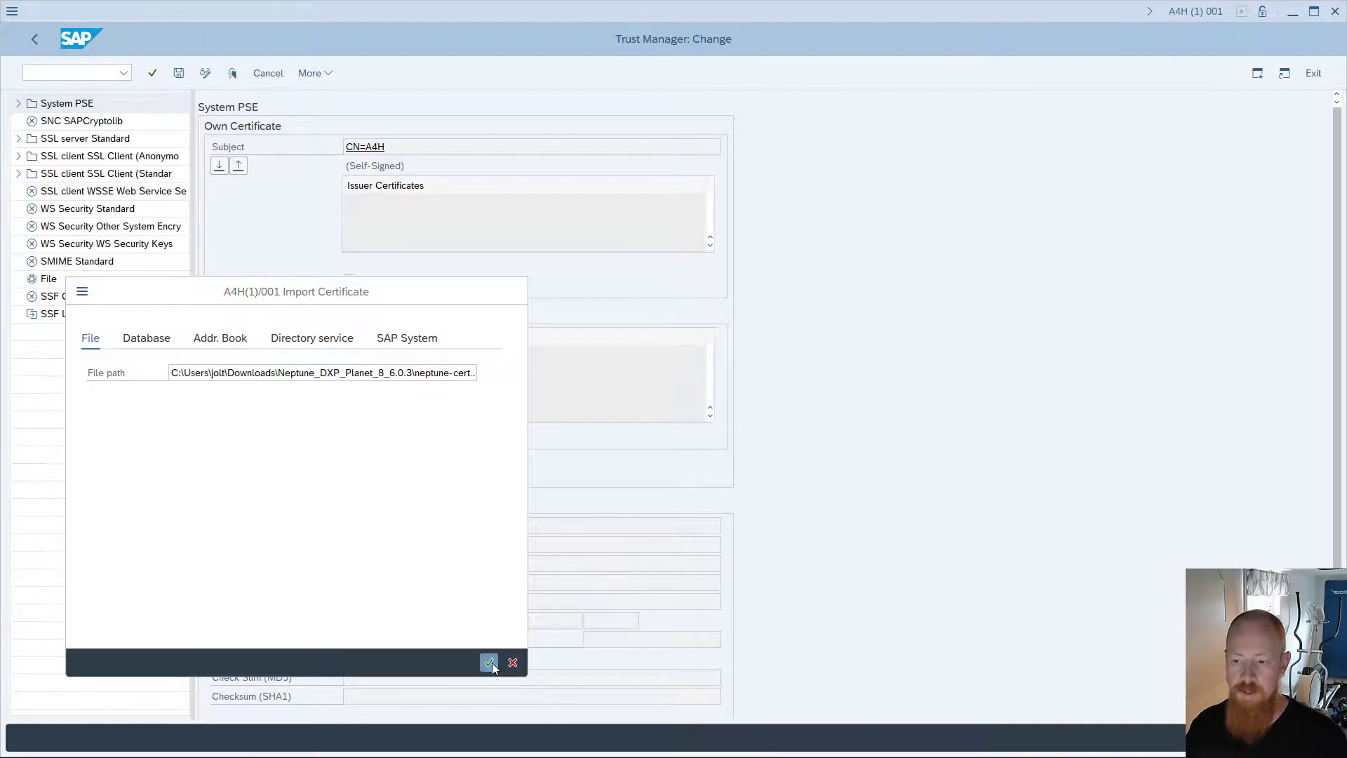
{"action": "left_click", "coordinate": [144, 542]}
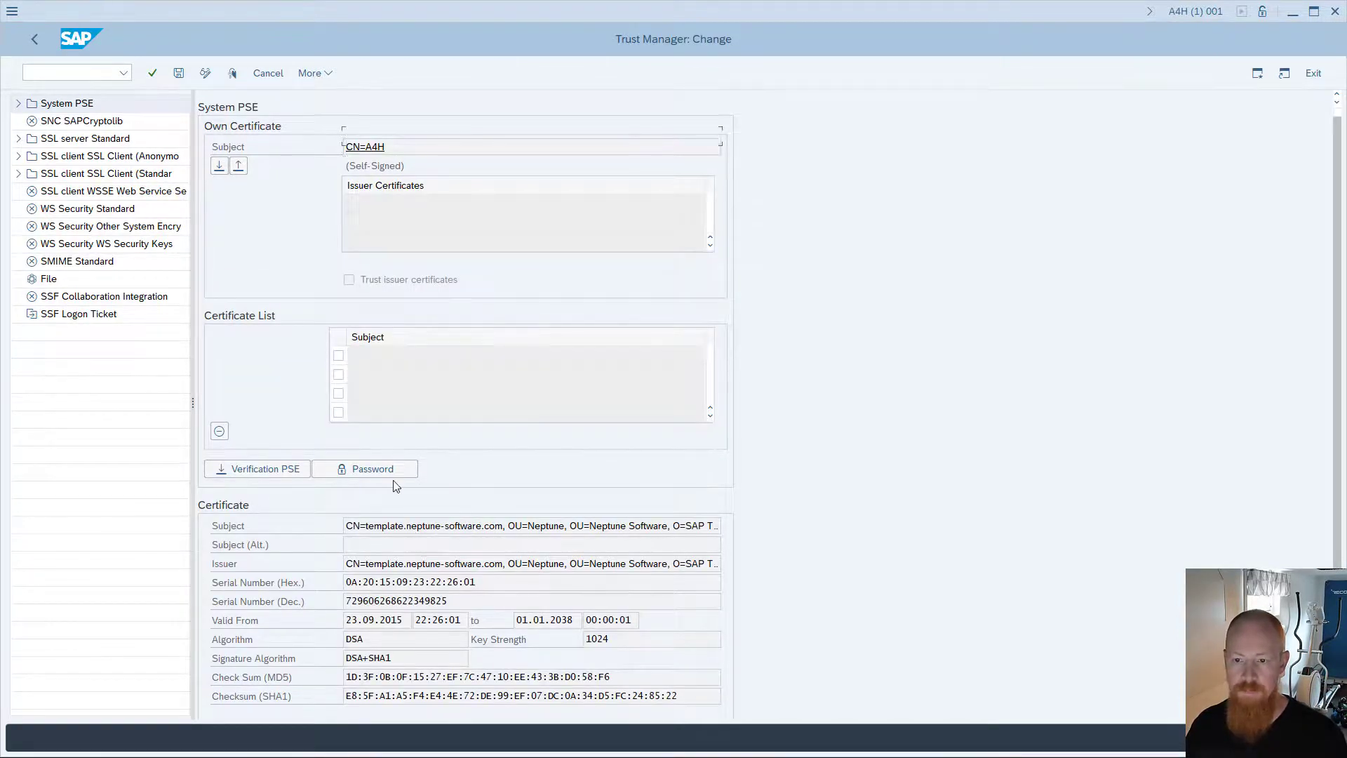
Add the imported Neptune certificate to the System PSE's certificate list and save the changes
{"action": "scroll", "coordinate": [393, 486], "scroll_direction": "down", "scroll_amount": 1}
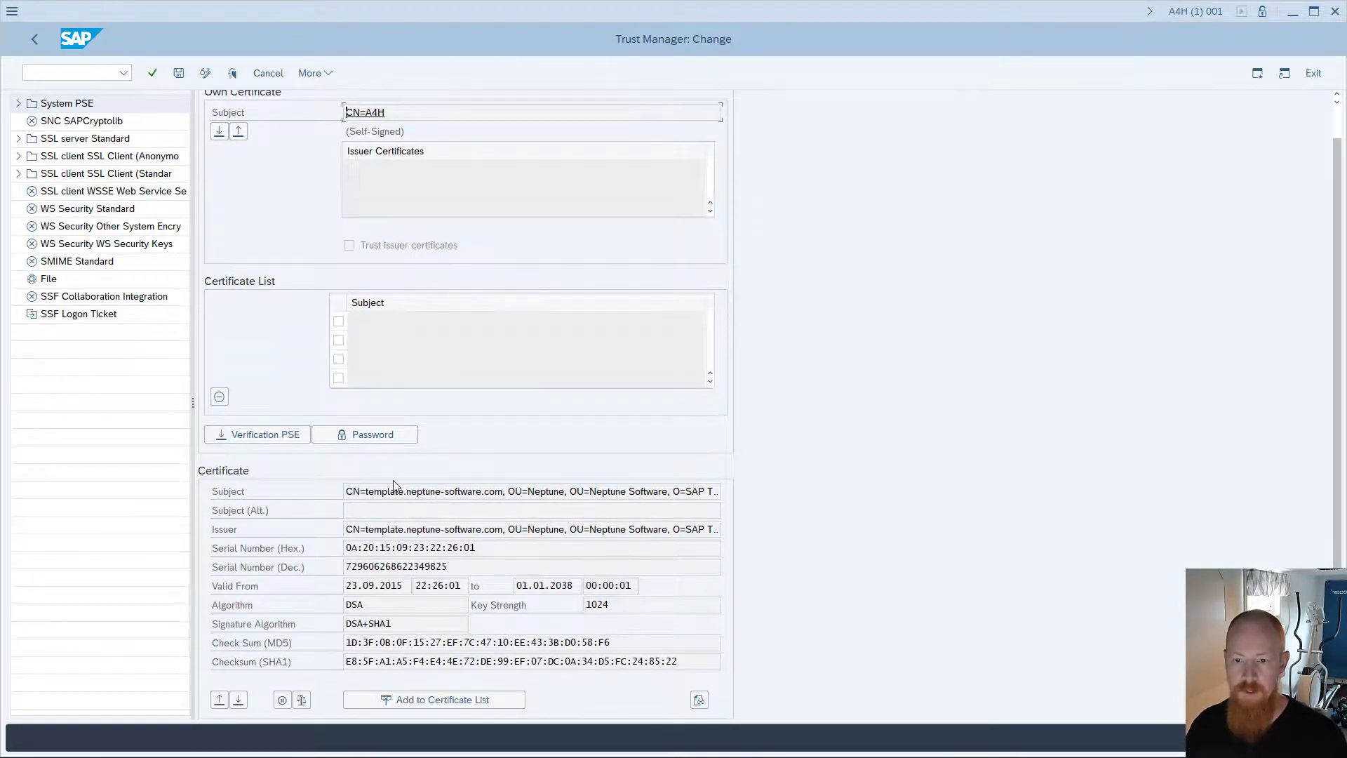
{"action": "left_click", "coordinate": [430, 703]}
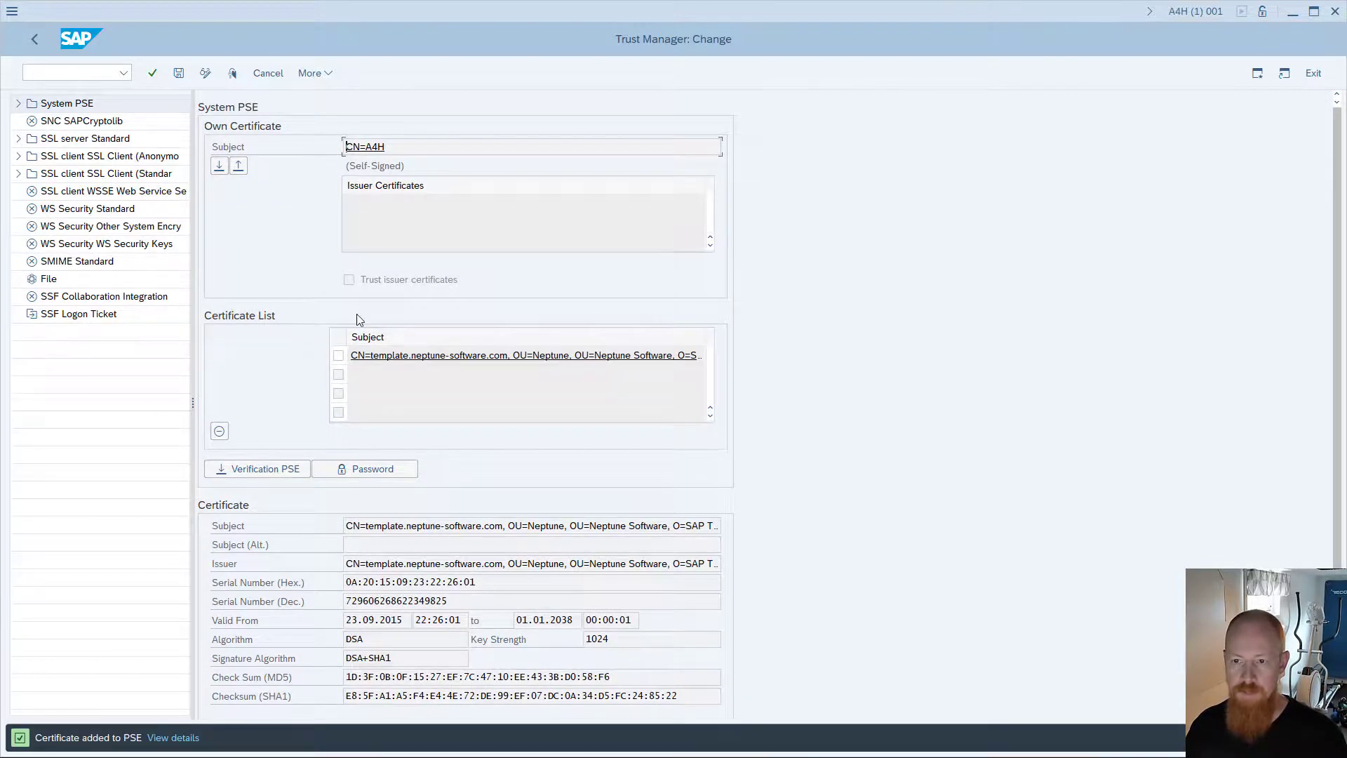
{"action": "left_click", "coordinate": [179, 74]}
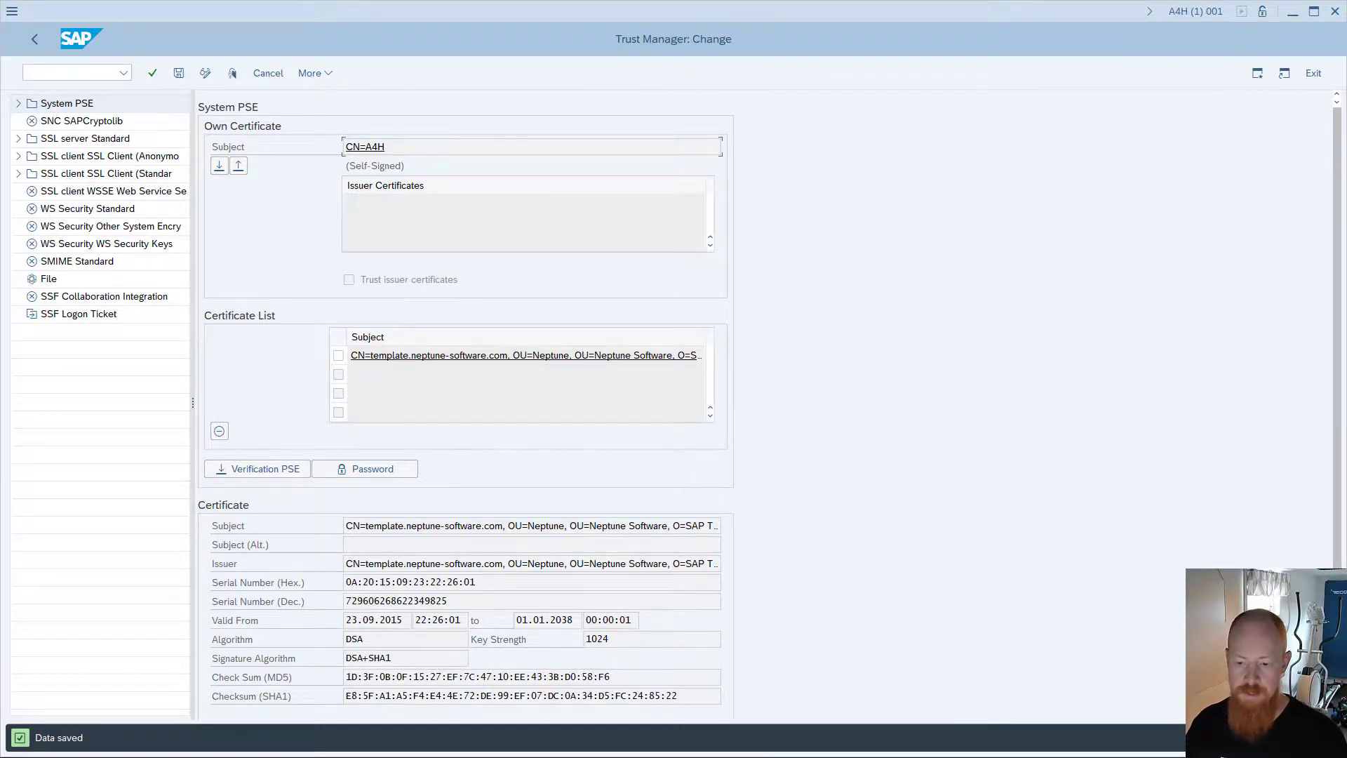
Switch back to the installation guide and read the recommendations in point 11, the Reverse Proxy Notice and the Frequently Asked Questions
{"action": "key", "text": "alt+Tab"}
{"action": "scroll", "coordinate": [576, 445], "scroll_direction": "down", "scroll_amount": 3}
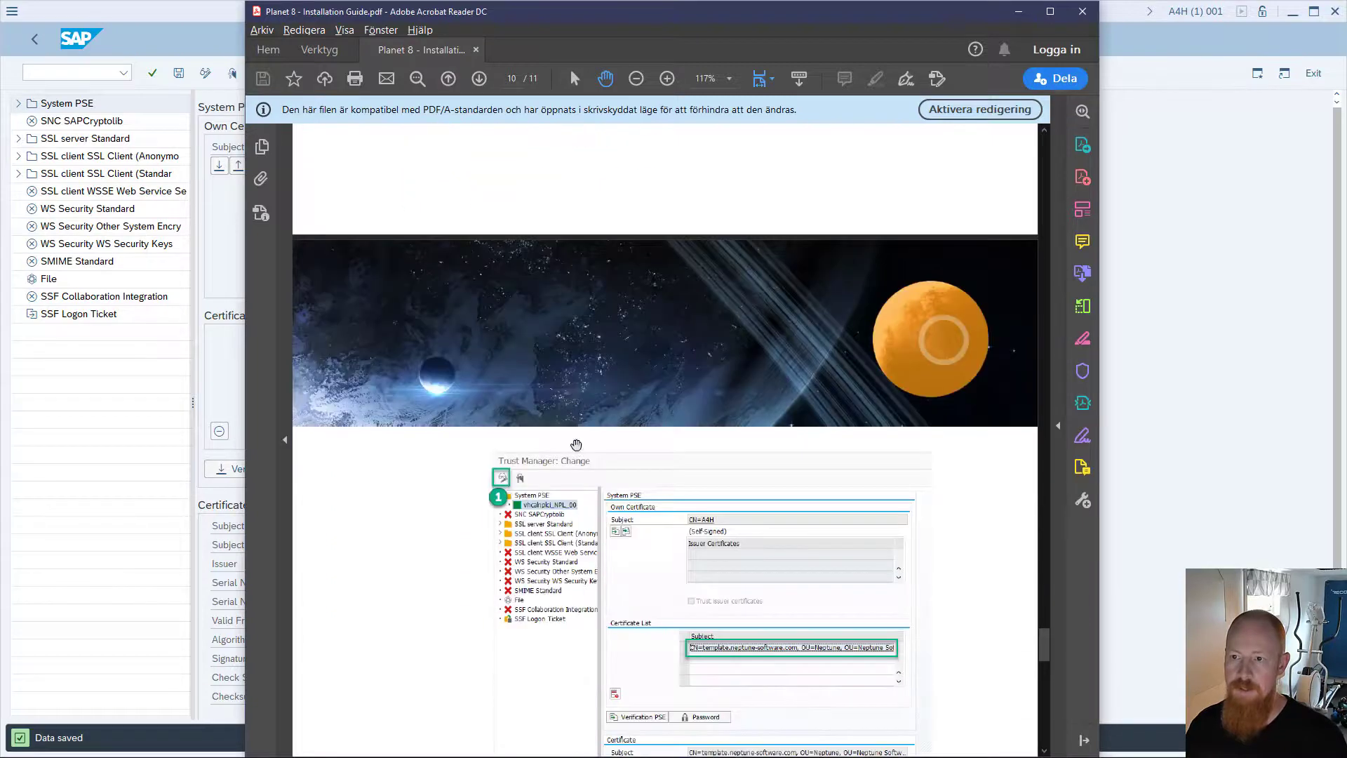
{"action": "scroll", "coordinate": [576, 445], "scroll_direction": "down", "scroll_amount": 12}
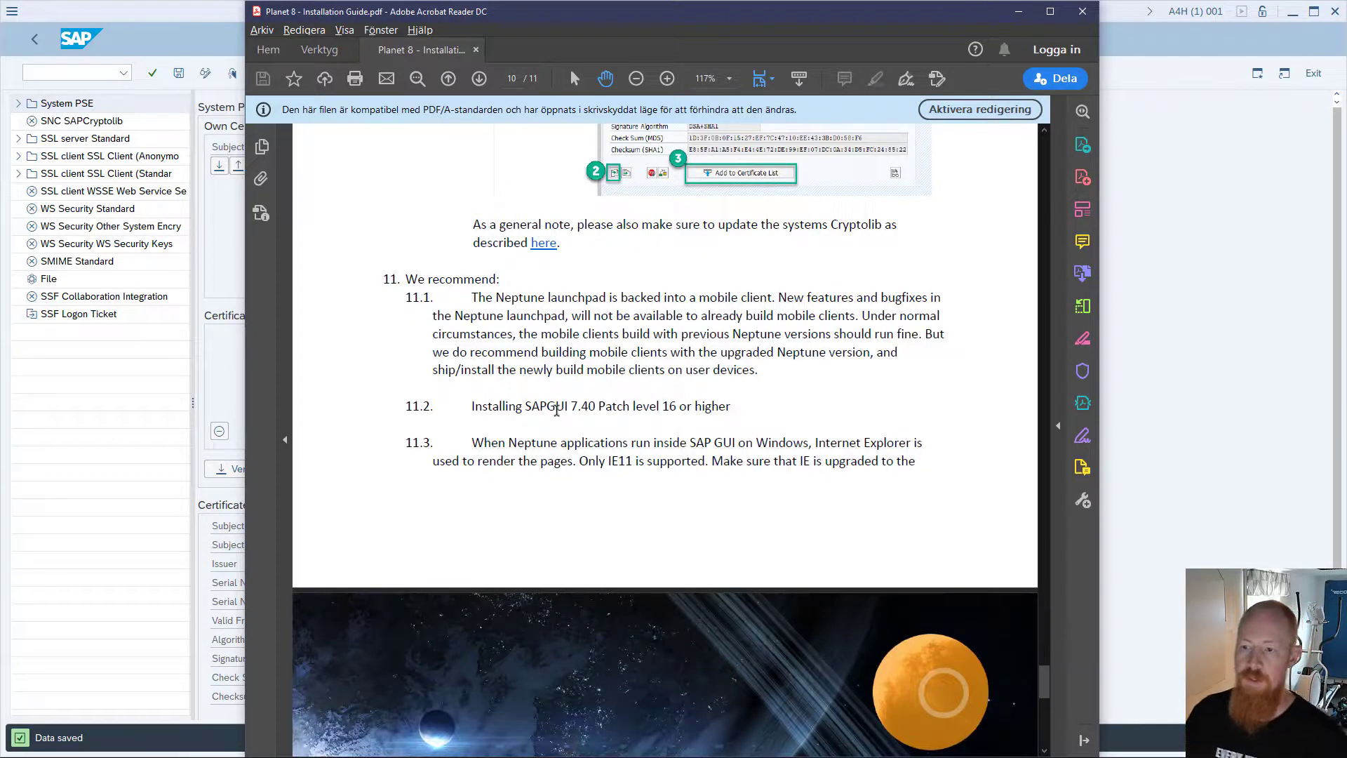
{"action": "scroll", "coordinate": [555, 410], "scroll_direction": "down", "scroll_amount": 2}
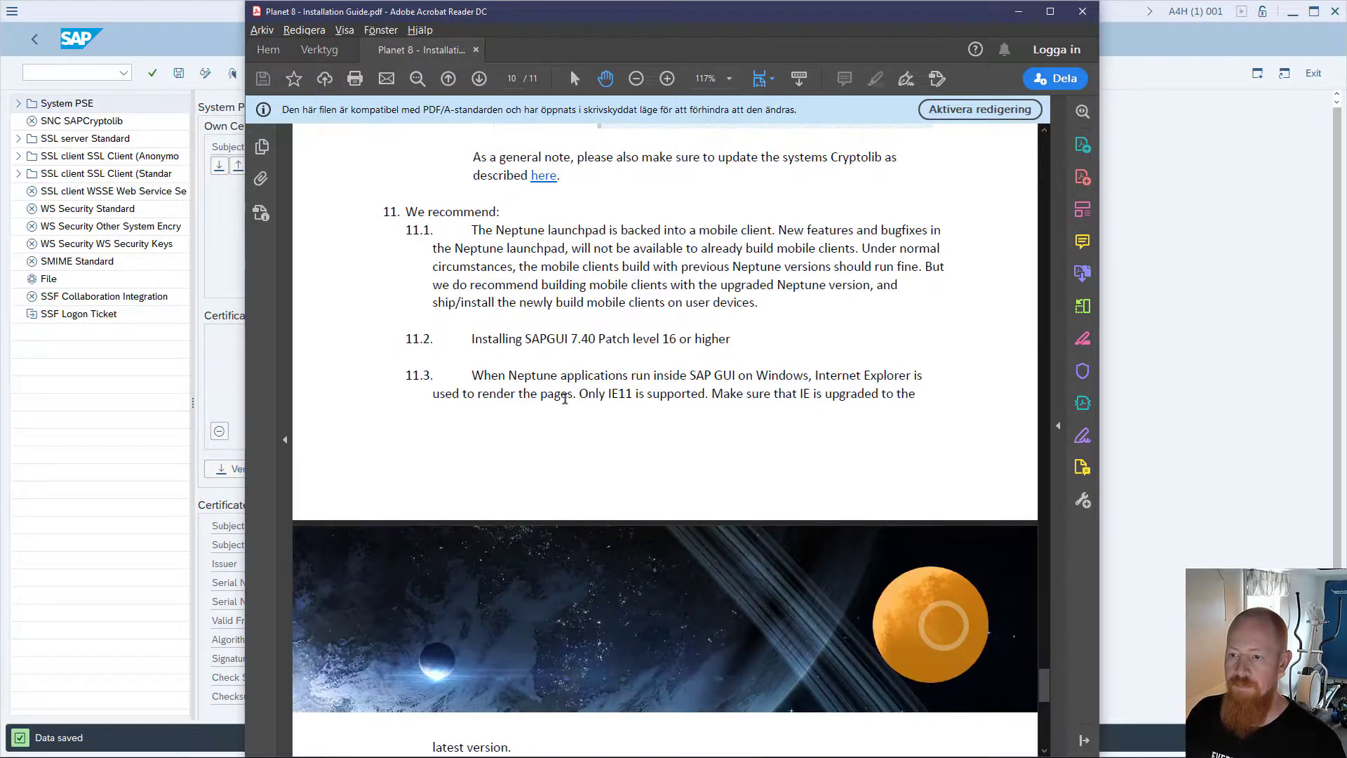
{"action": "scroll", "coordinate": [537, 388], "scroll_direction": "down", "scroll_amount": 1}
{"action": "scroll", "coordinate": [546, 351], "scroll_direction": "down", "scroll_amount": 4}
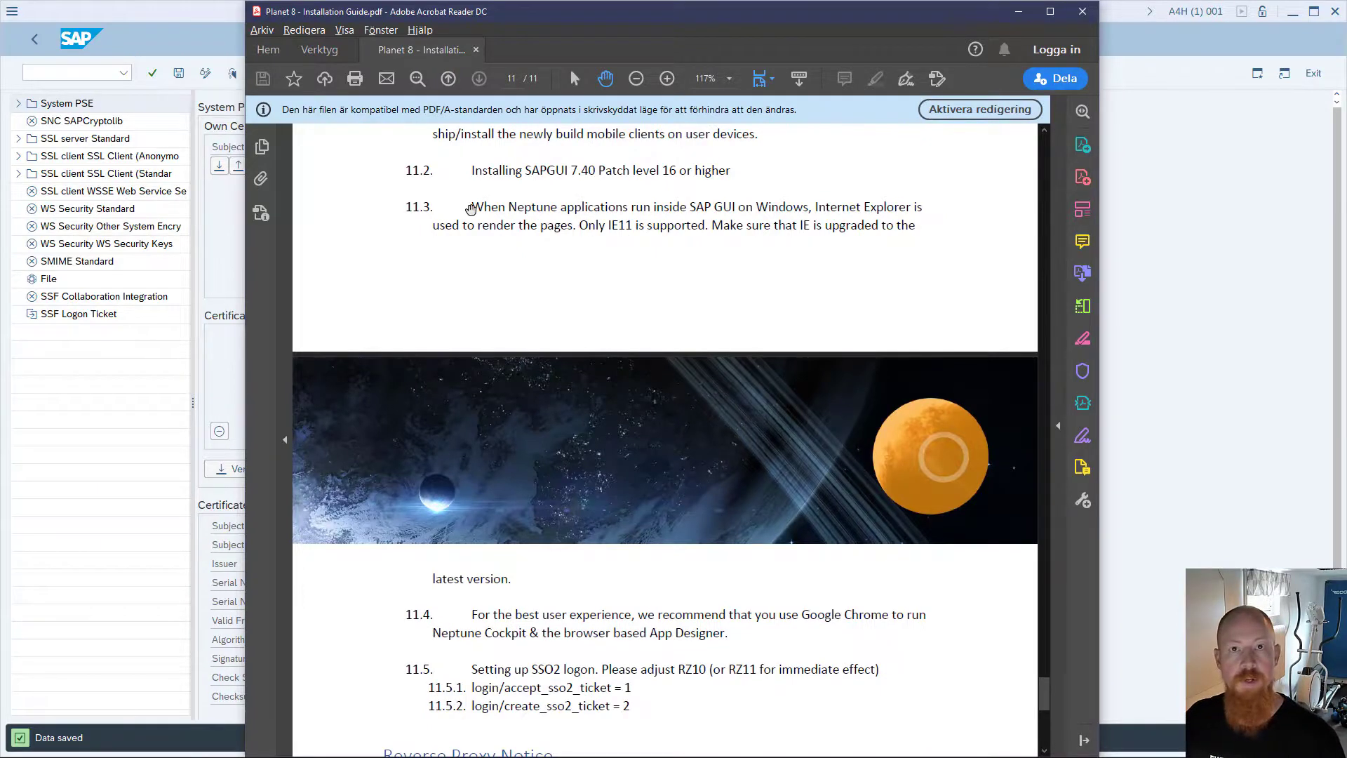
{"action": "scroll", "coordinate": [471, 210], "scroll_direction": "down", "scroll_amount": 5}
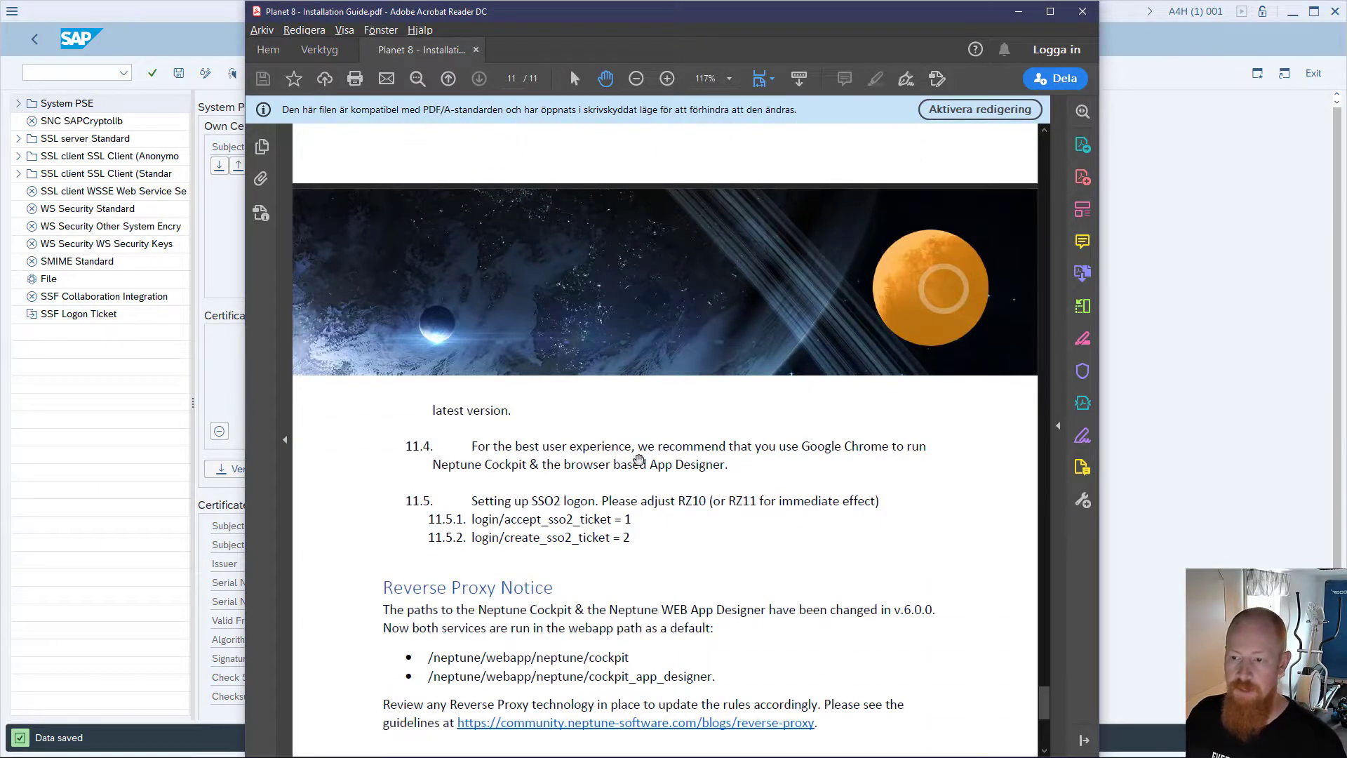
{"action": "scroll", "coordinate": [582, 456], "scroll_direction": "down", "scroll_amount": 2}
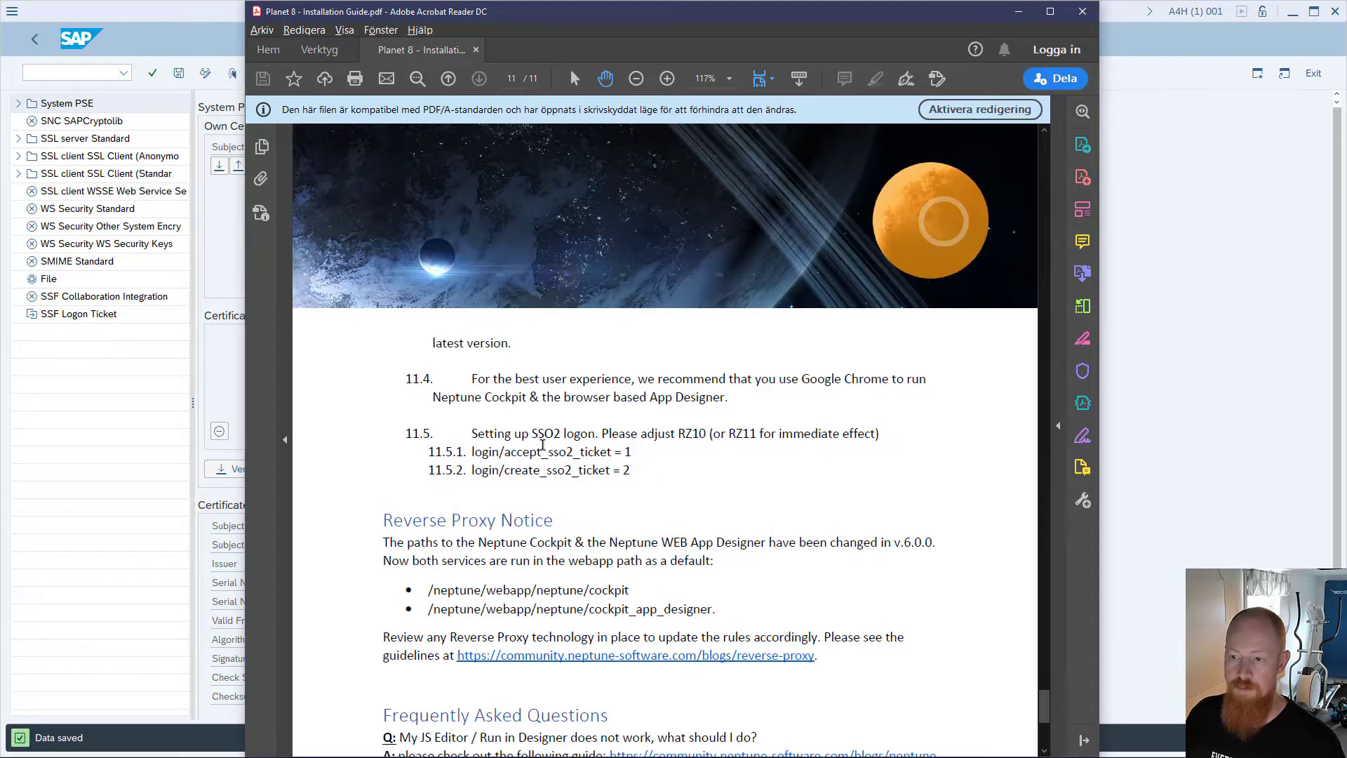
{"action": "scroll", "coordinate": [530, 441], "scroll_direction": "down", "scroll_amount": 3}
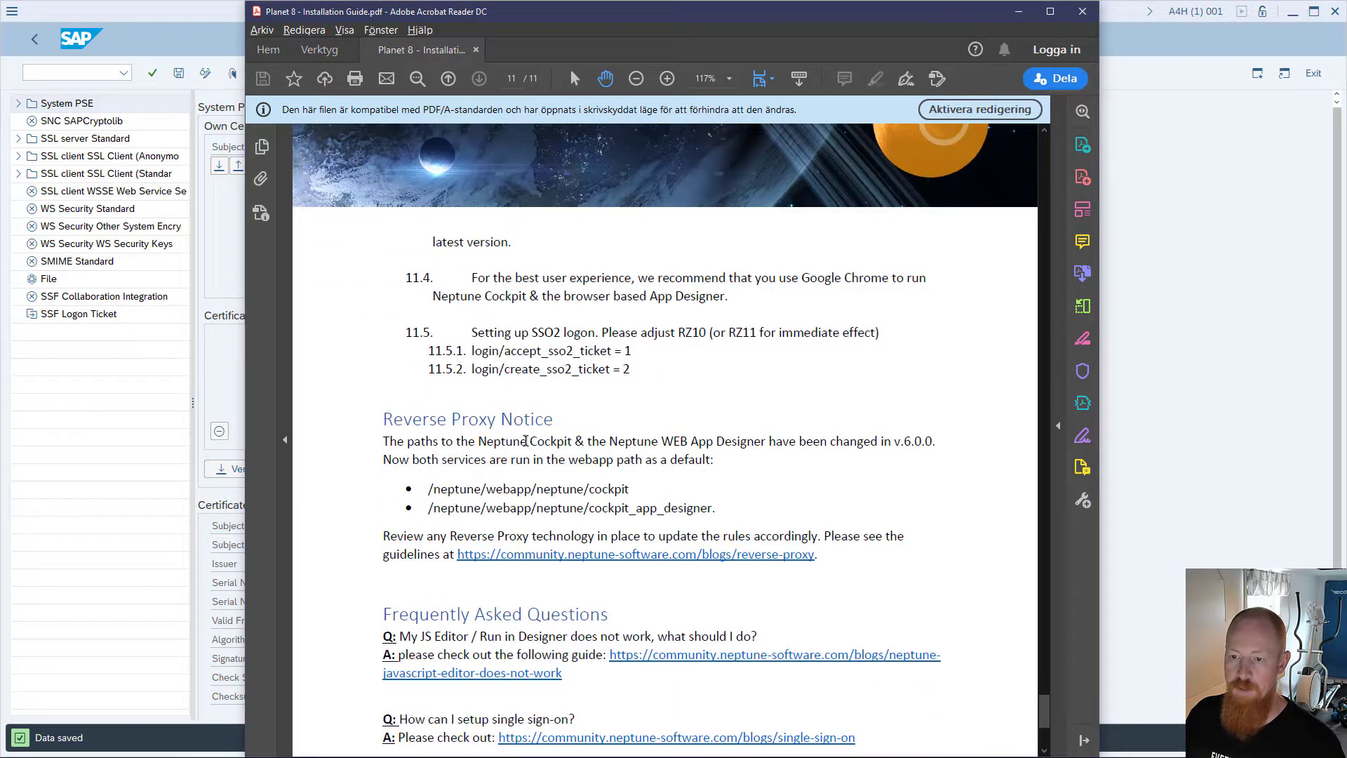
{"action": "scroll", "coordinate": [526, 441], "scroll_direction": "down", "scroll_amount": 3}
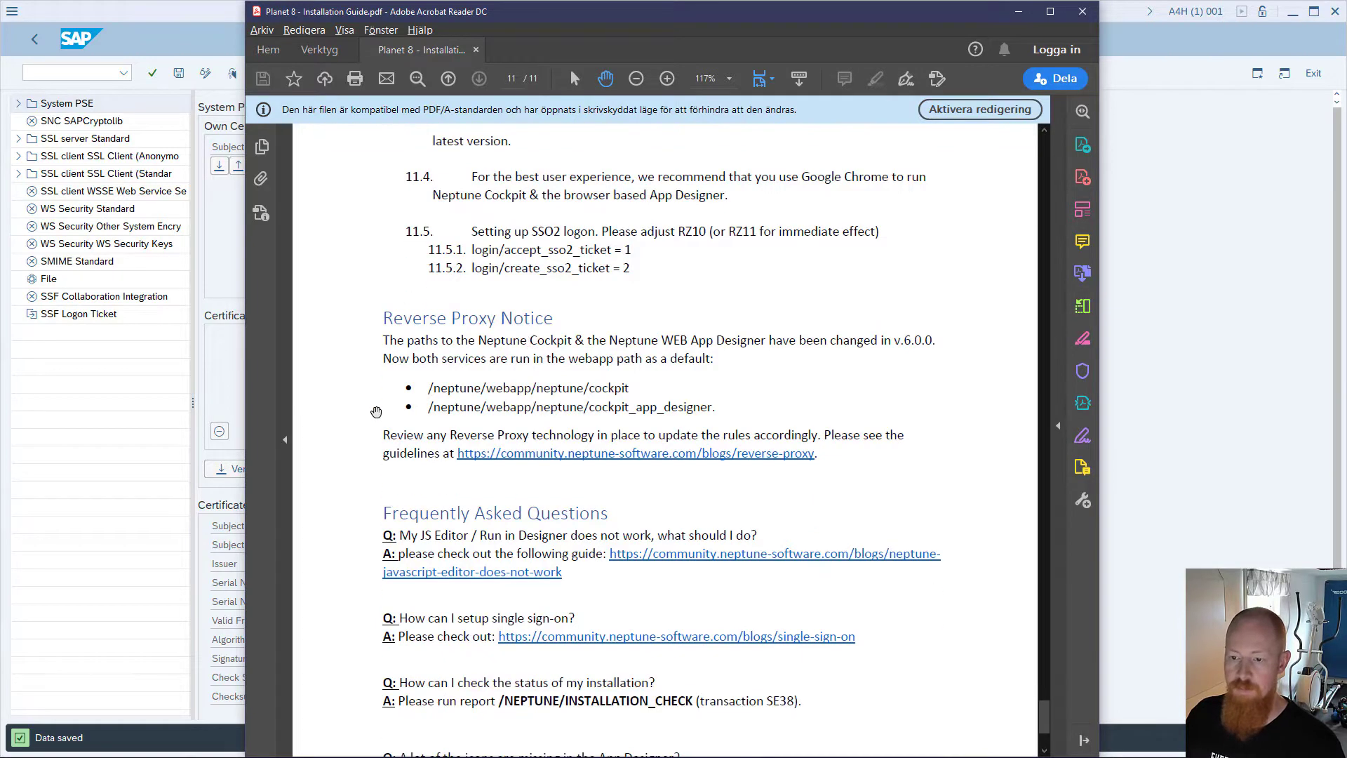
{"action": "scroll", "coordinate": [376, 412], "scroll_direction": "down", "scroll_amount": 6}
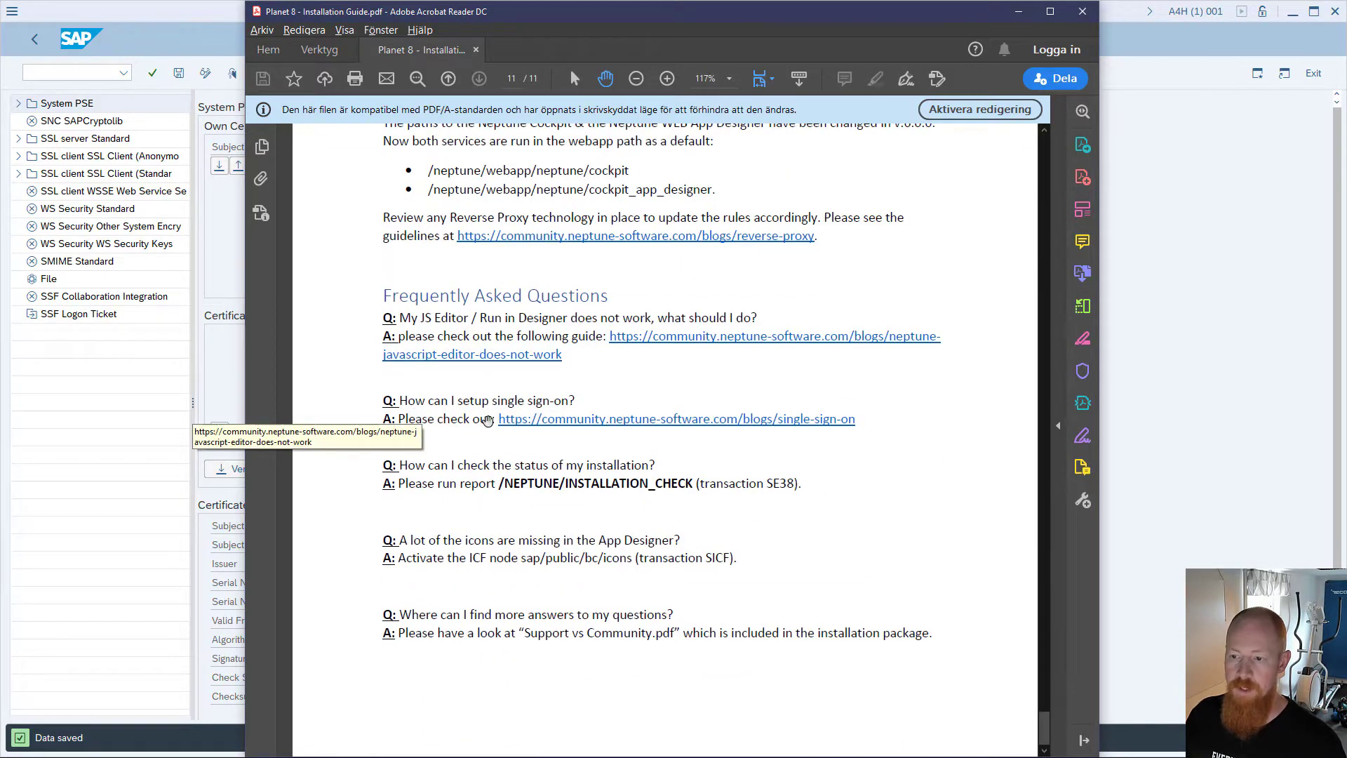